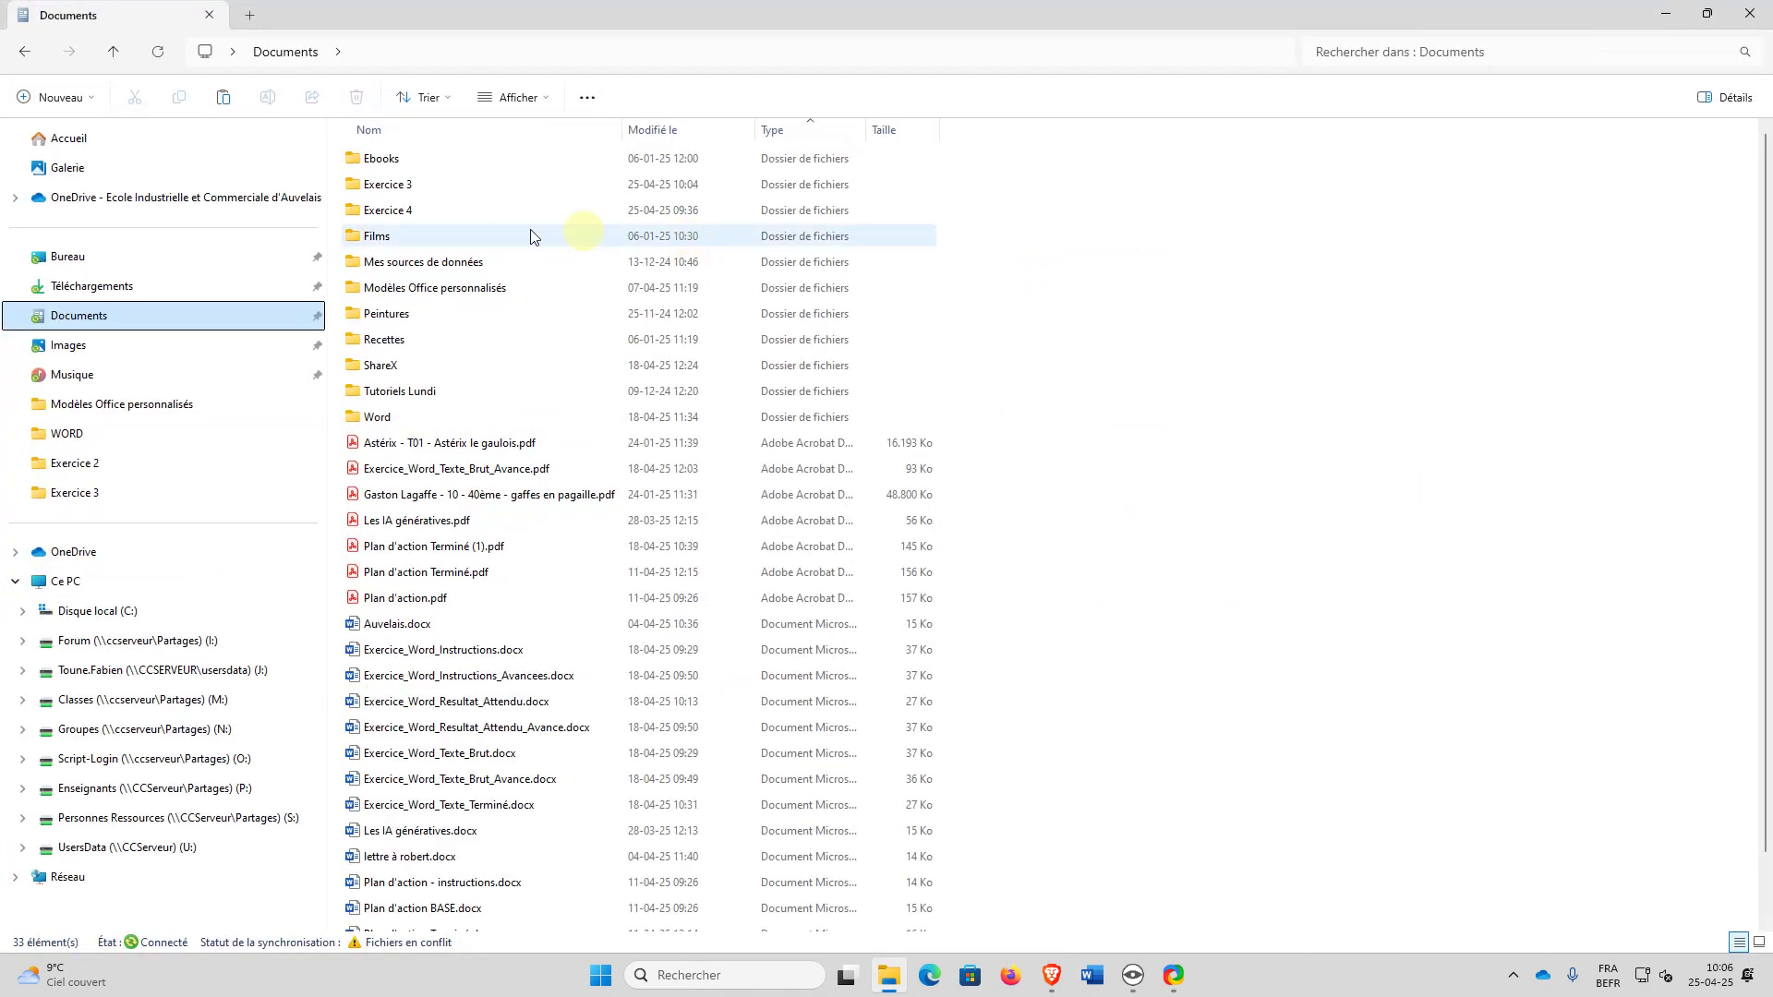
Step: Open texte.txt from the Exercice 3 folder in Word with Unicode (UTF-8) encoding and maximize the document window
{"action": "double_click", "coordinate": [388, 178]}
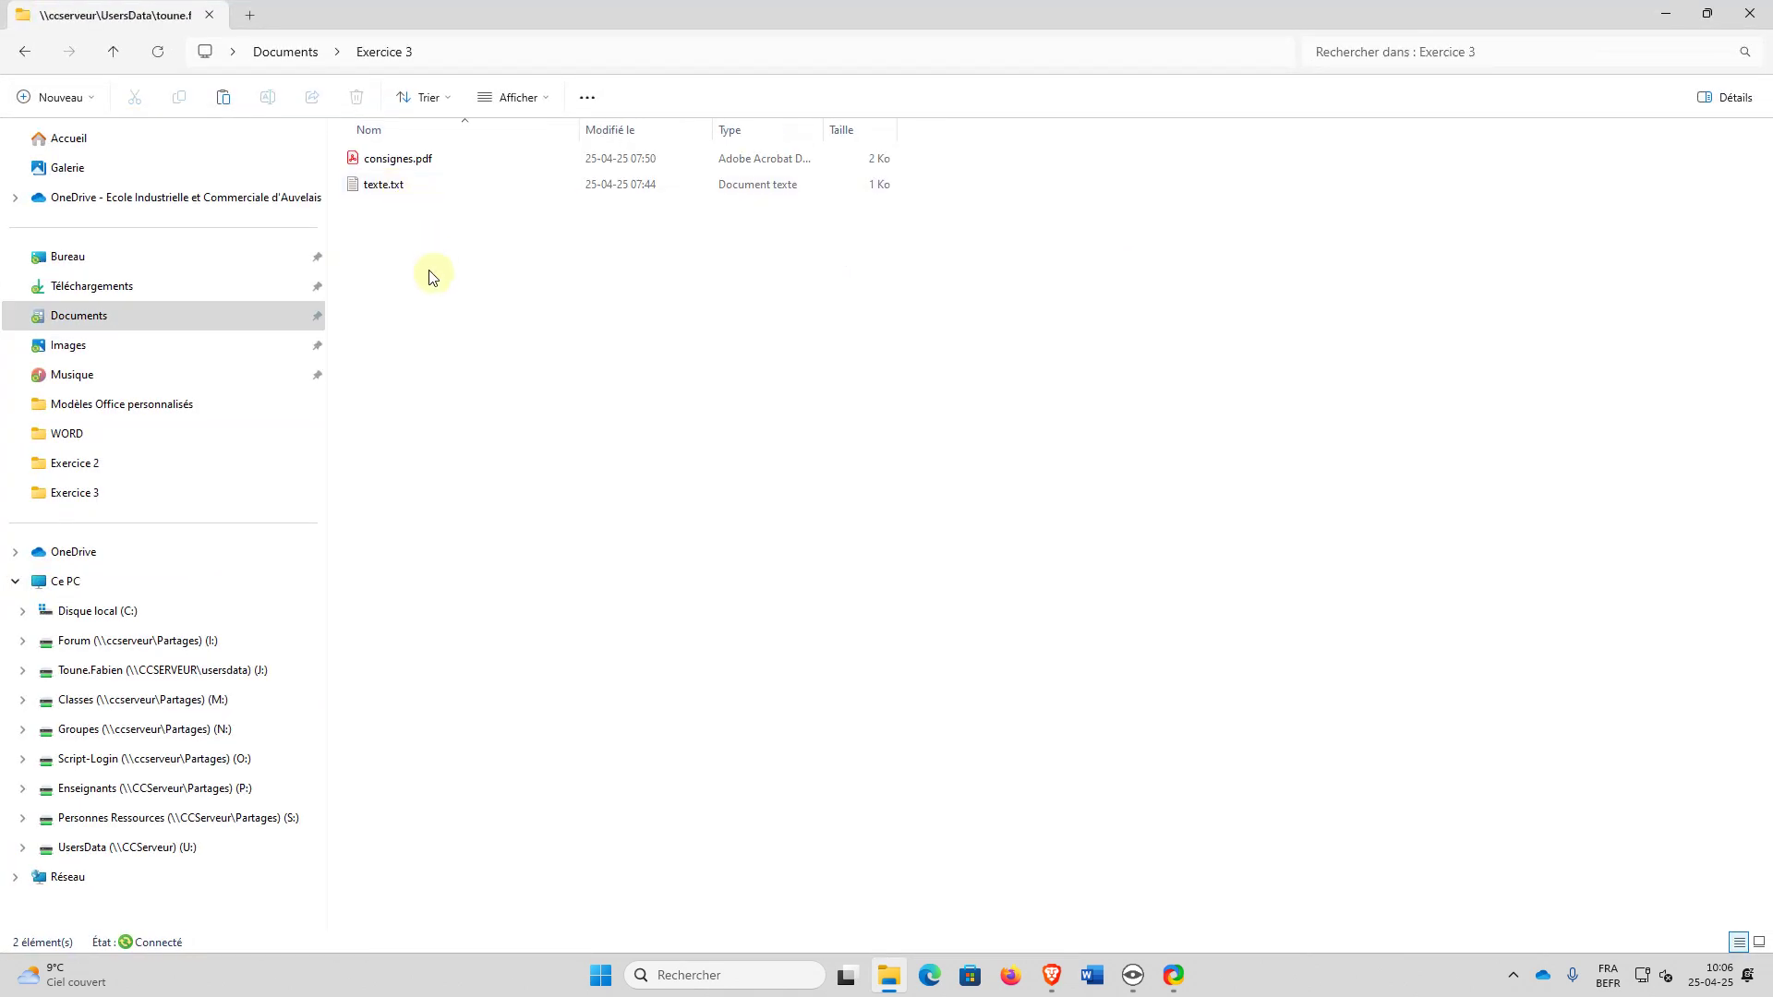
{"action": "left_click", "coordinate": [399, 188]}
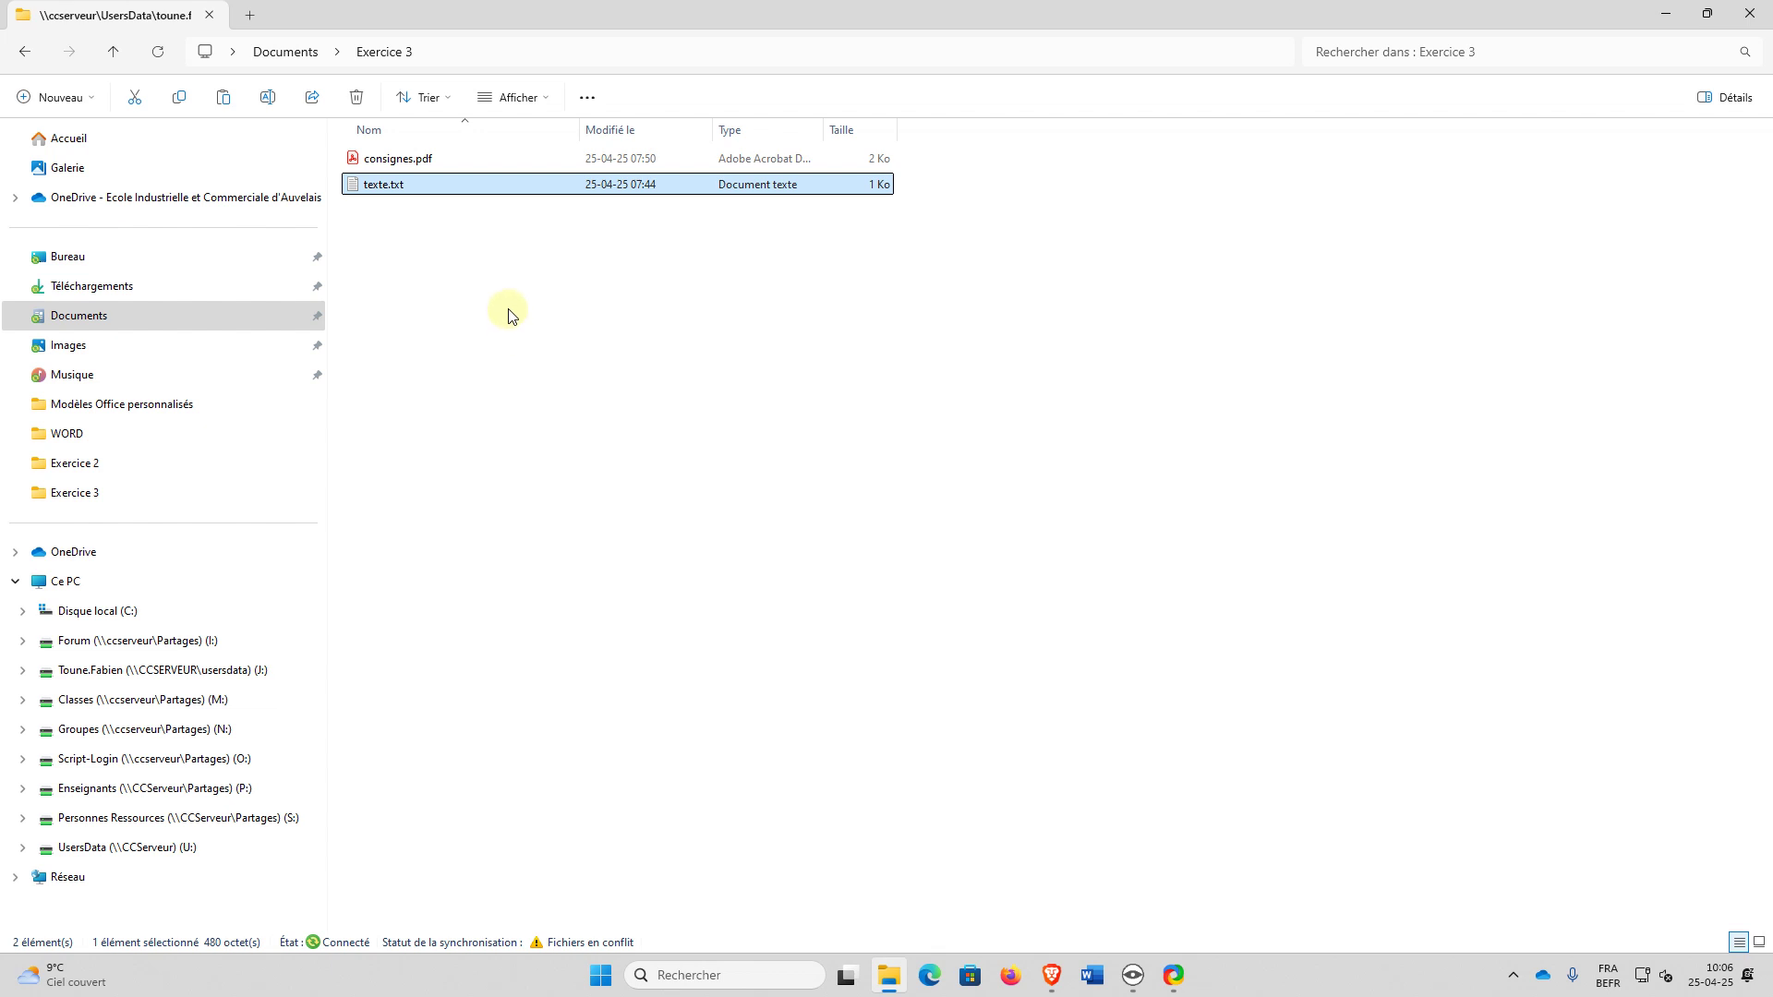
{"action": "right_click", "coordinate": [437, 191]}
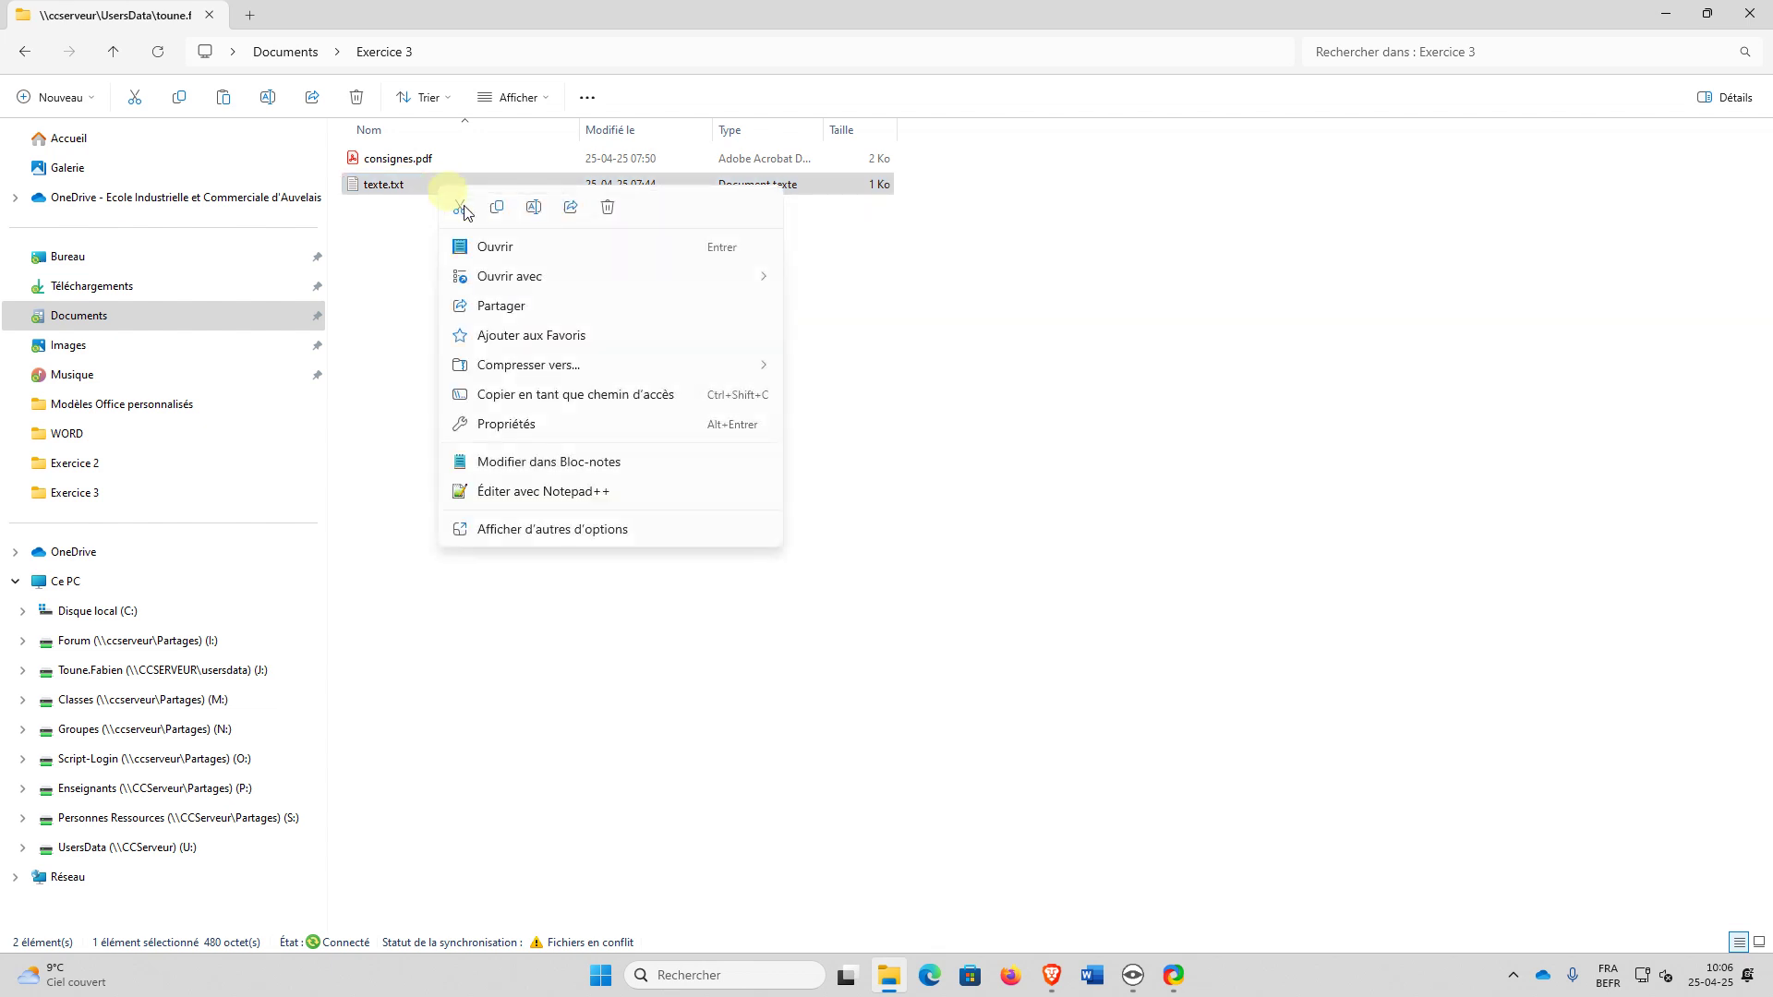
{"action": "mouse_move", "coordinate": [514, 279]}
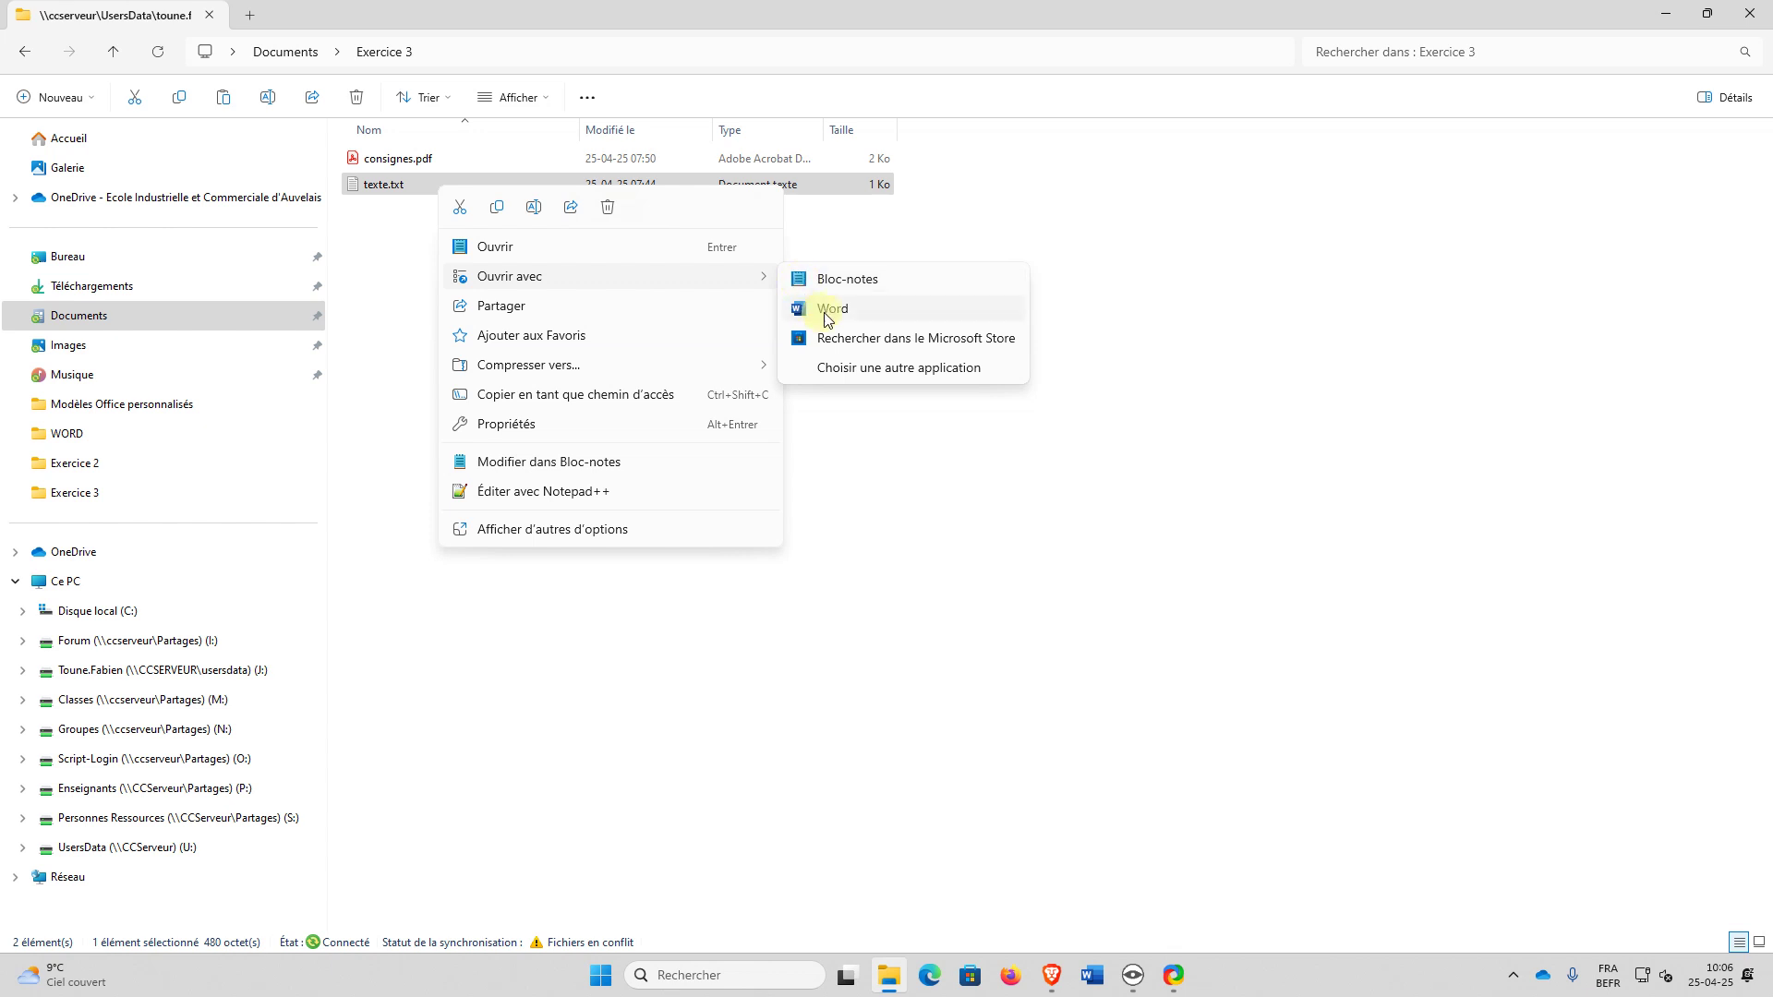
{"action": "left_click", "coordinate": [825, 314]}
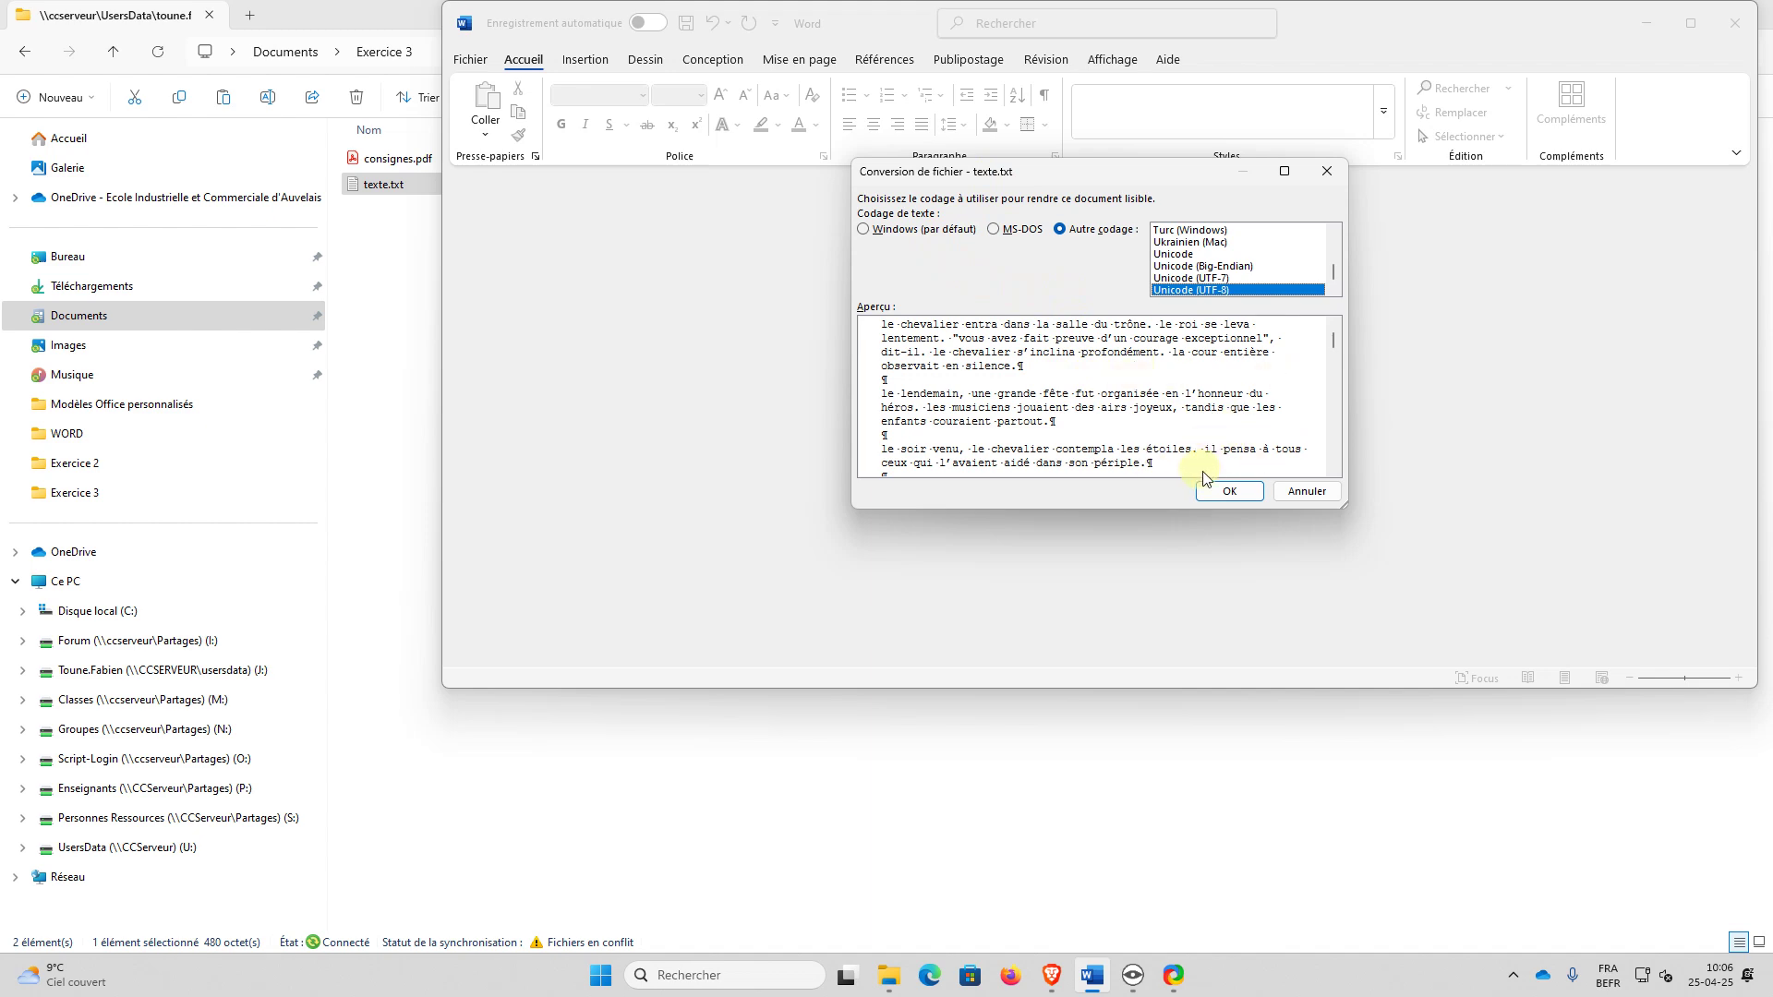
{"action": "left_click", "coordinate": [1231, 493]}
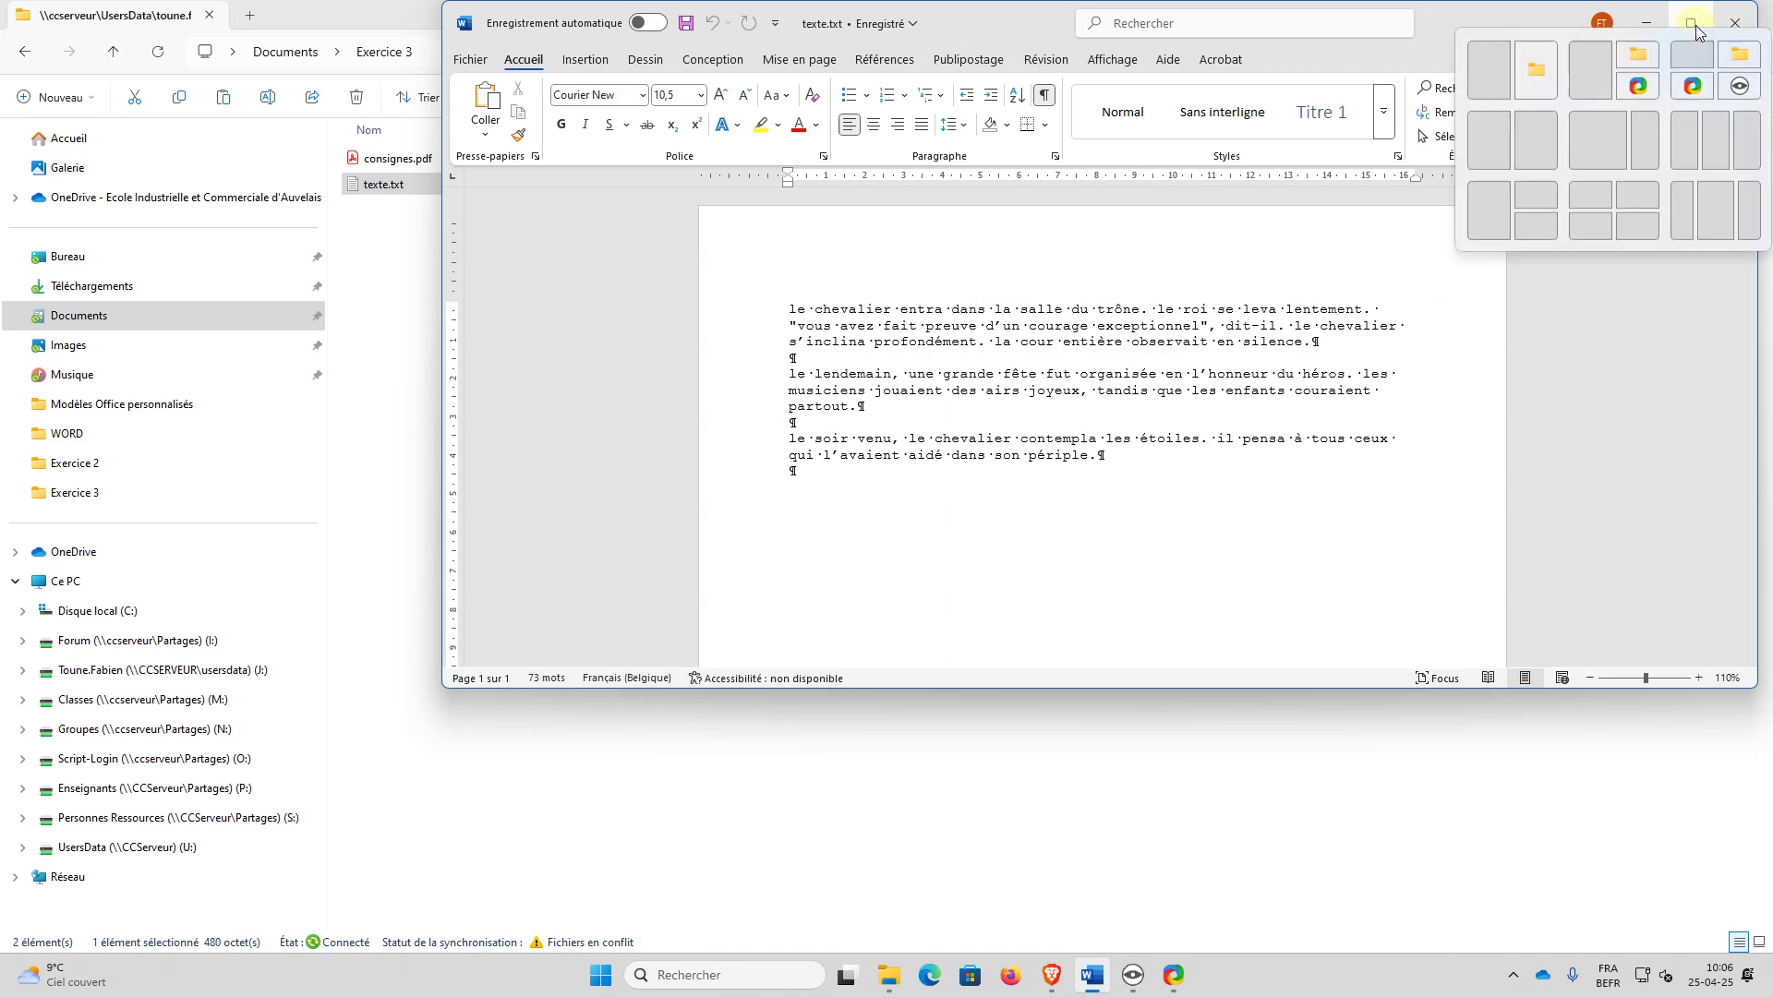
{"action": "left_click", "coordinate": [1696, 24]}
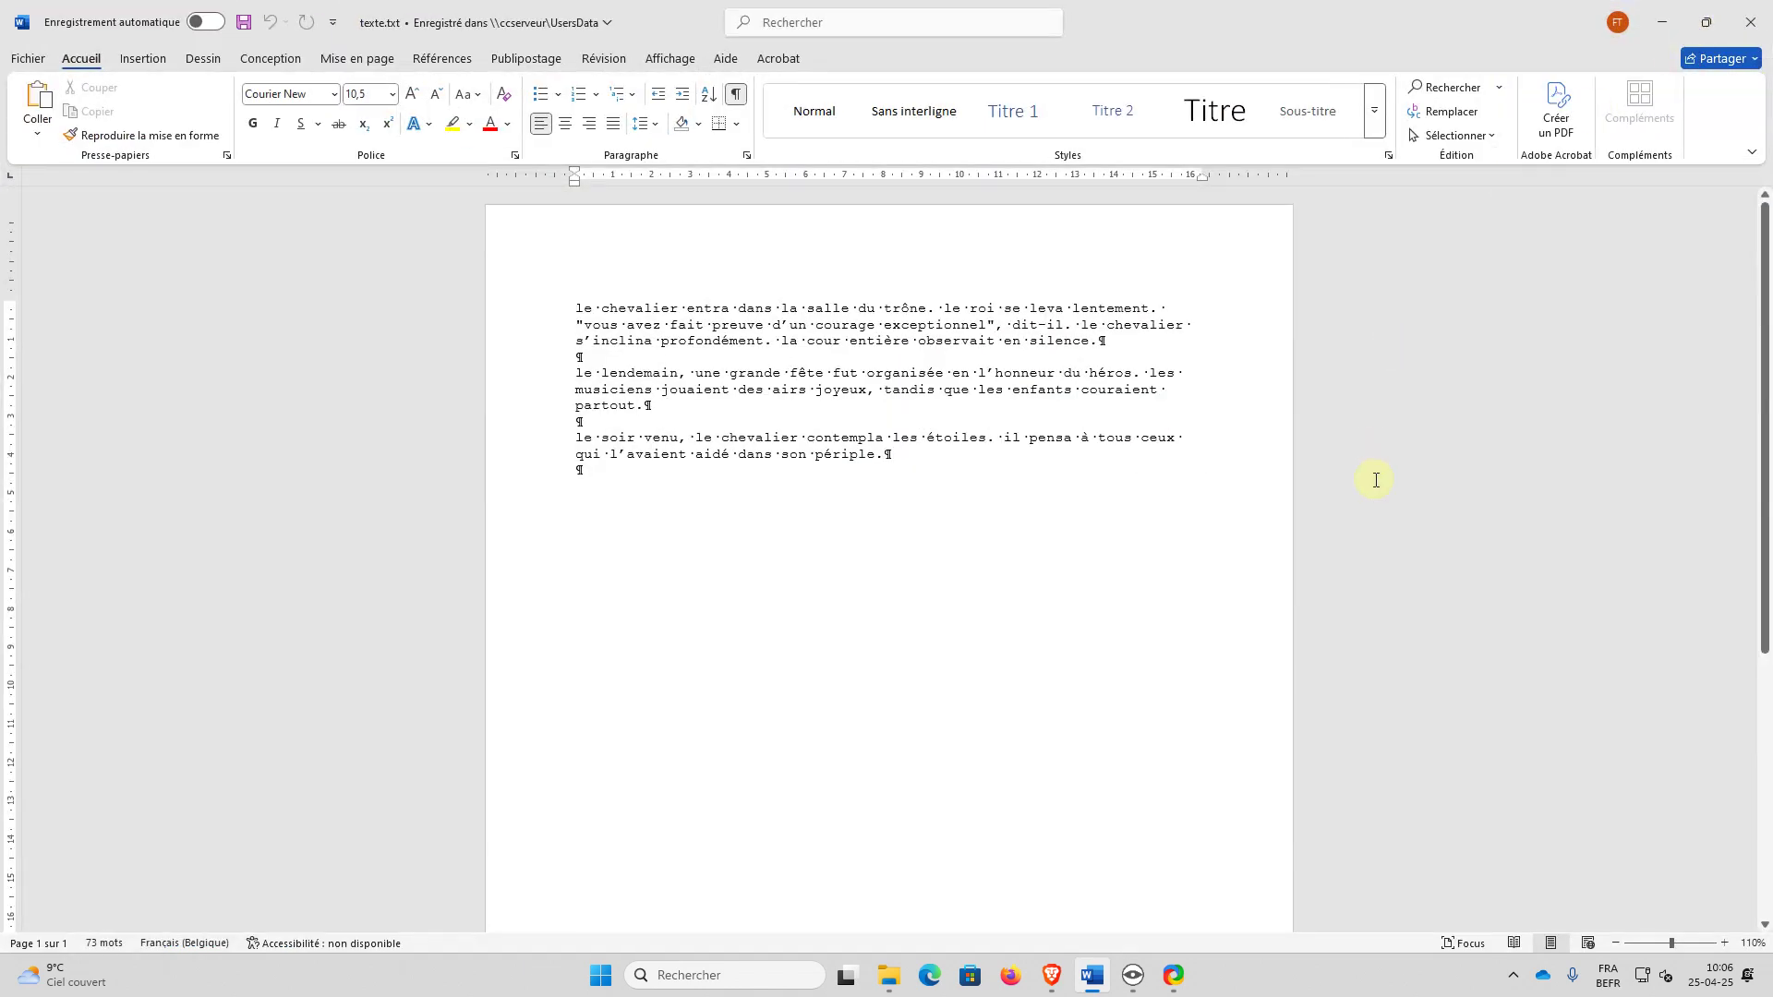
Step: Hide the formatting marks in the document and show them again
{"action": "left_click", "coordinate": [1053, 514]}
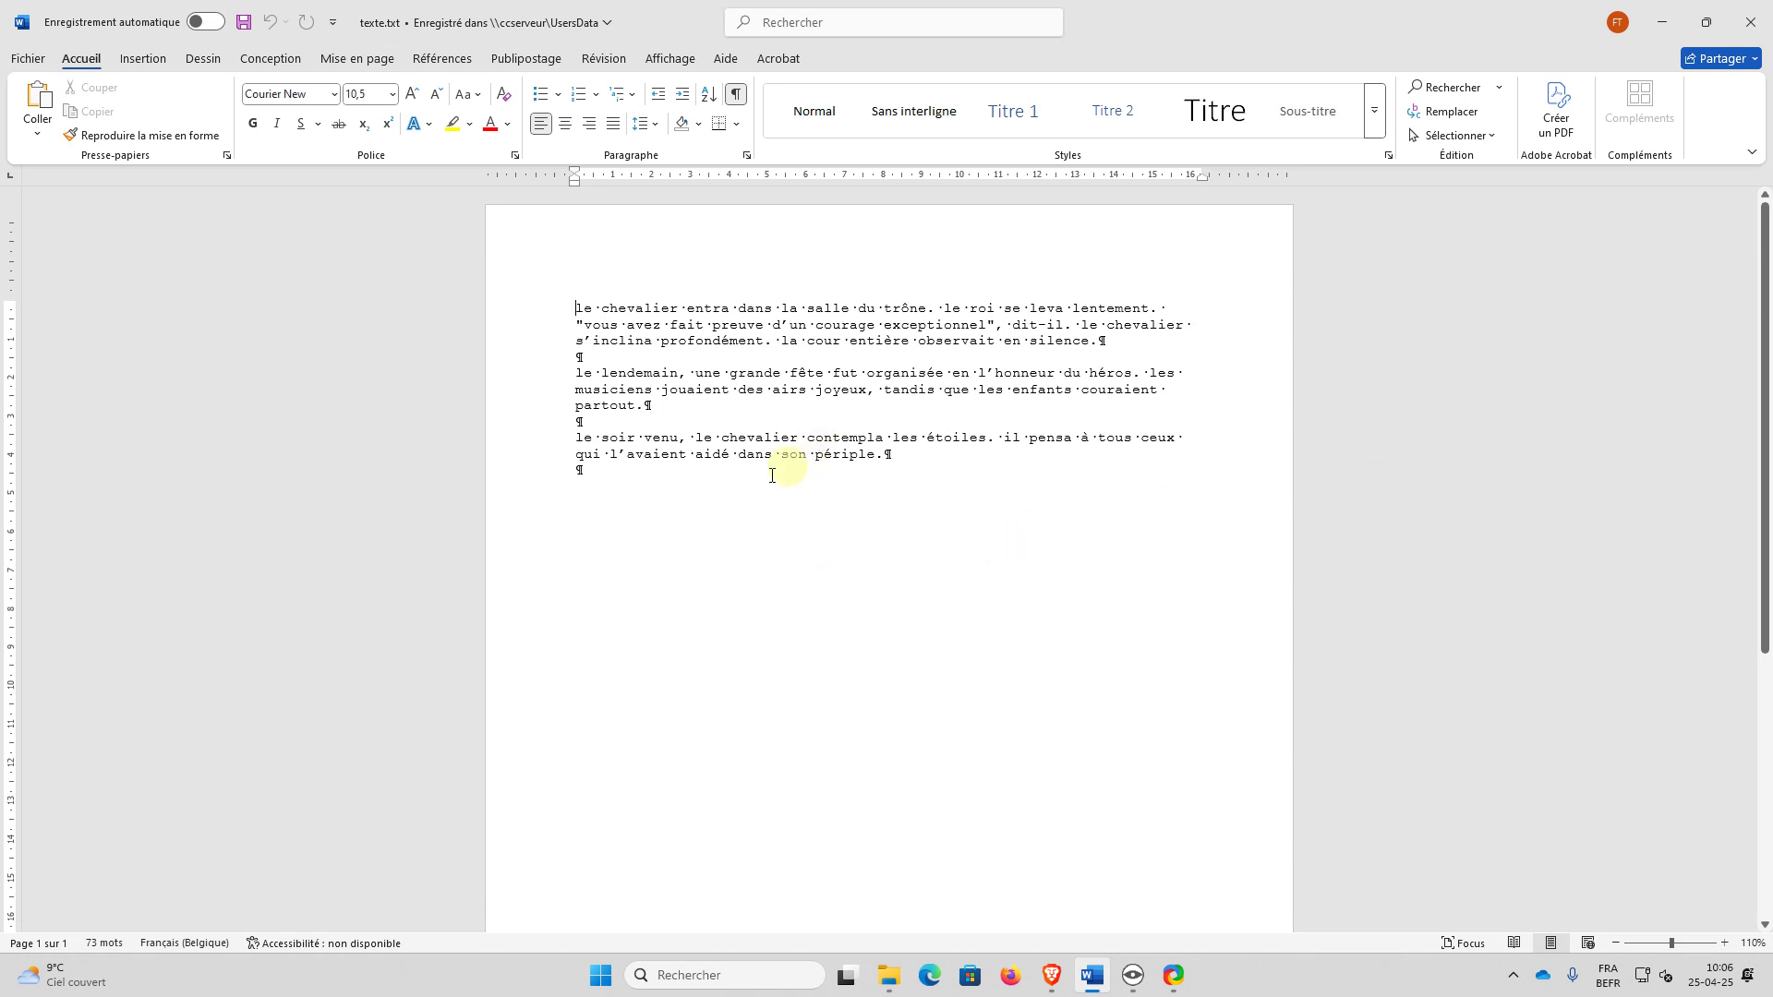
{"action": "left_click", "coordinate": [736, 96]}
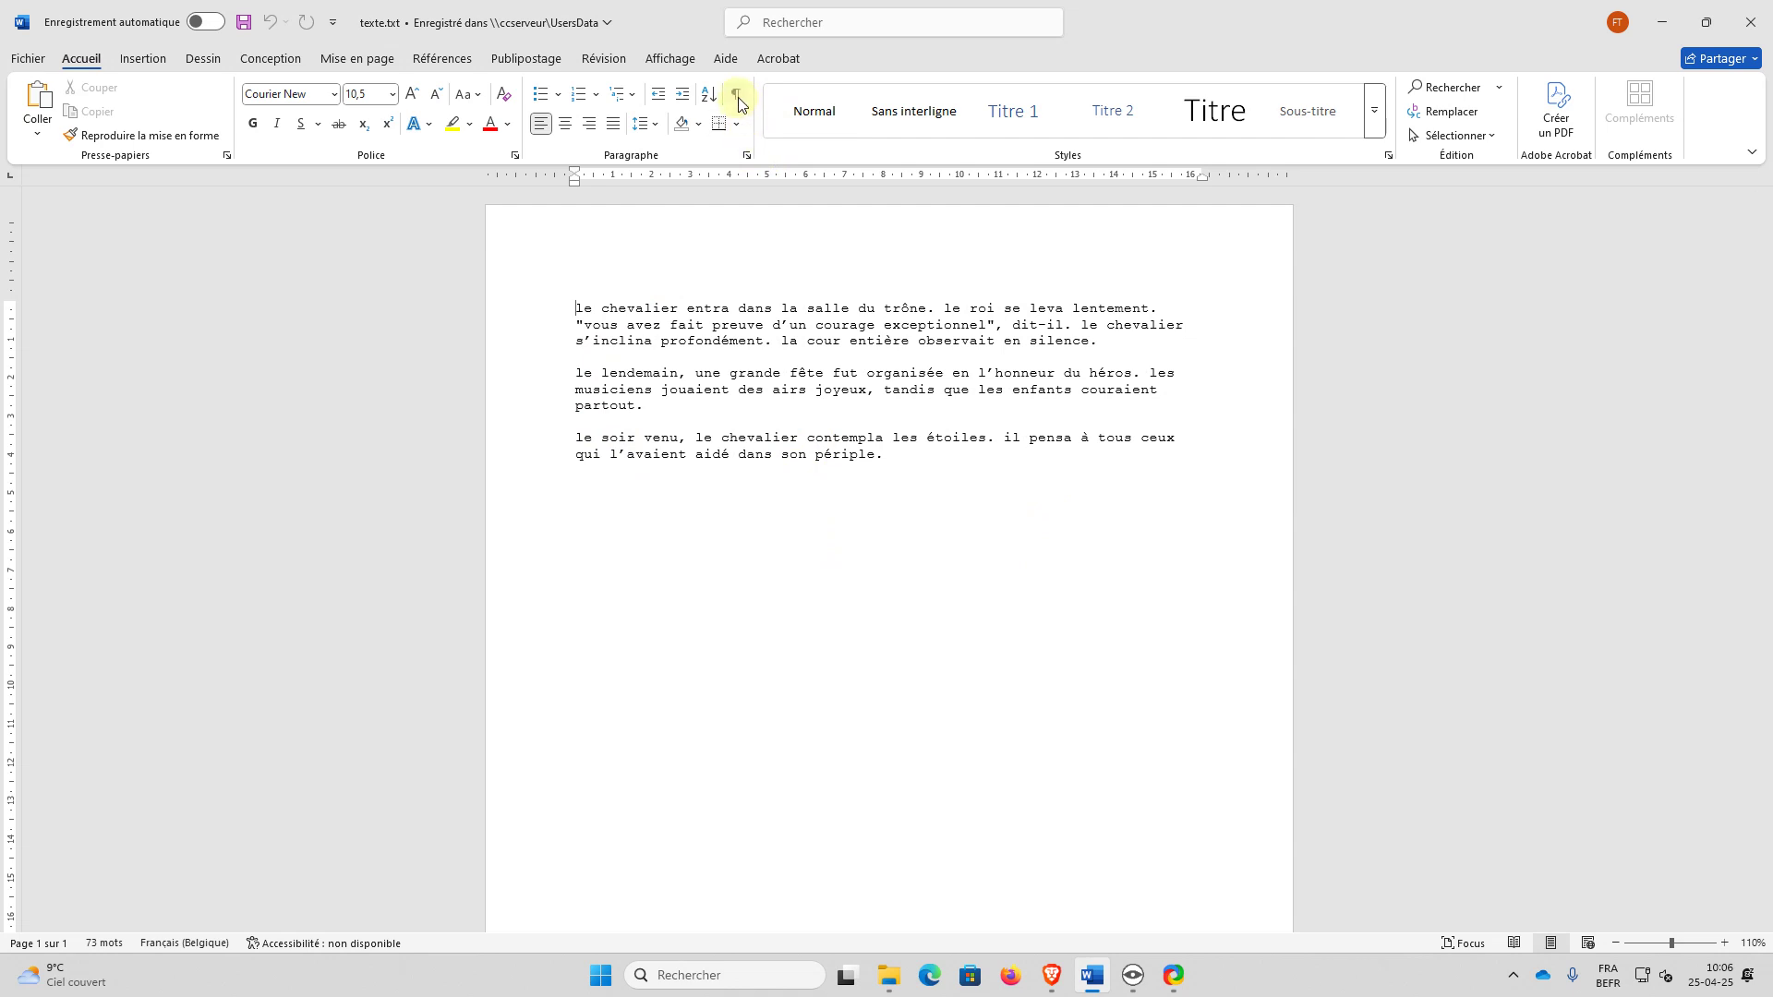
{"action": "left_click", "coordinate": [739, 97]}
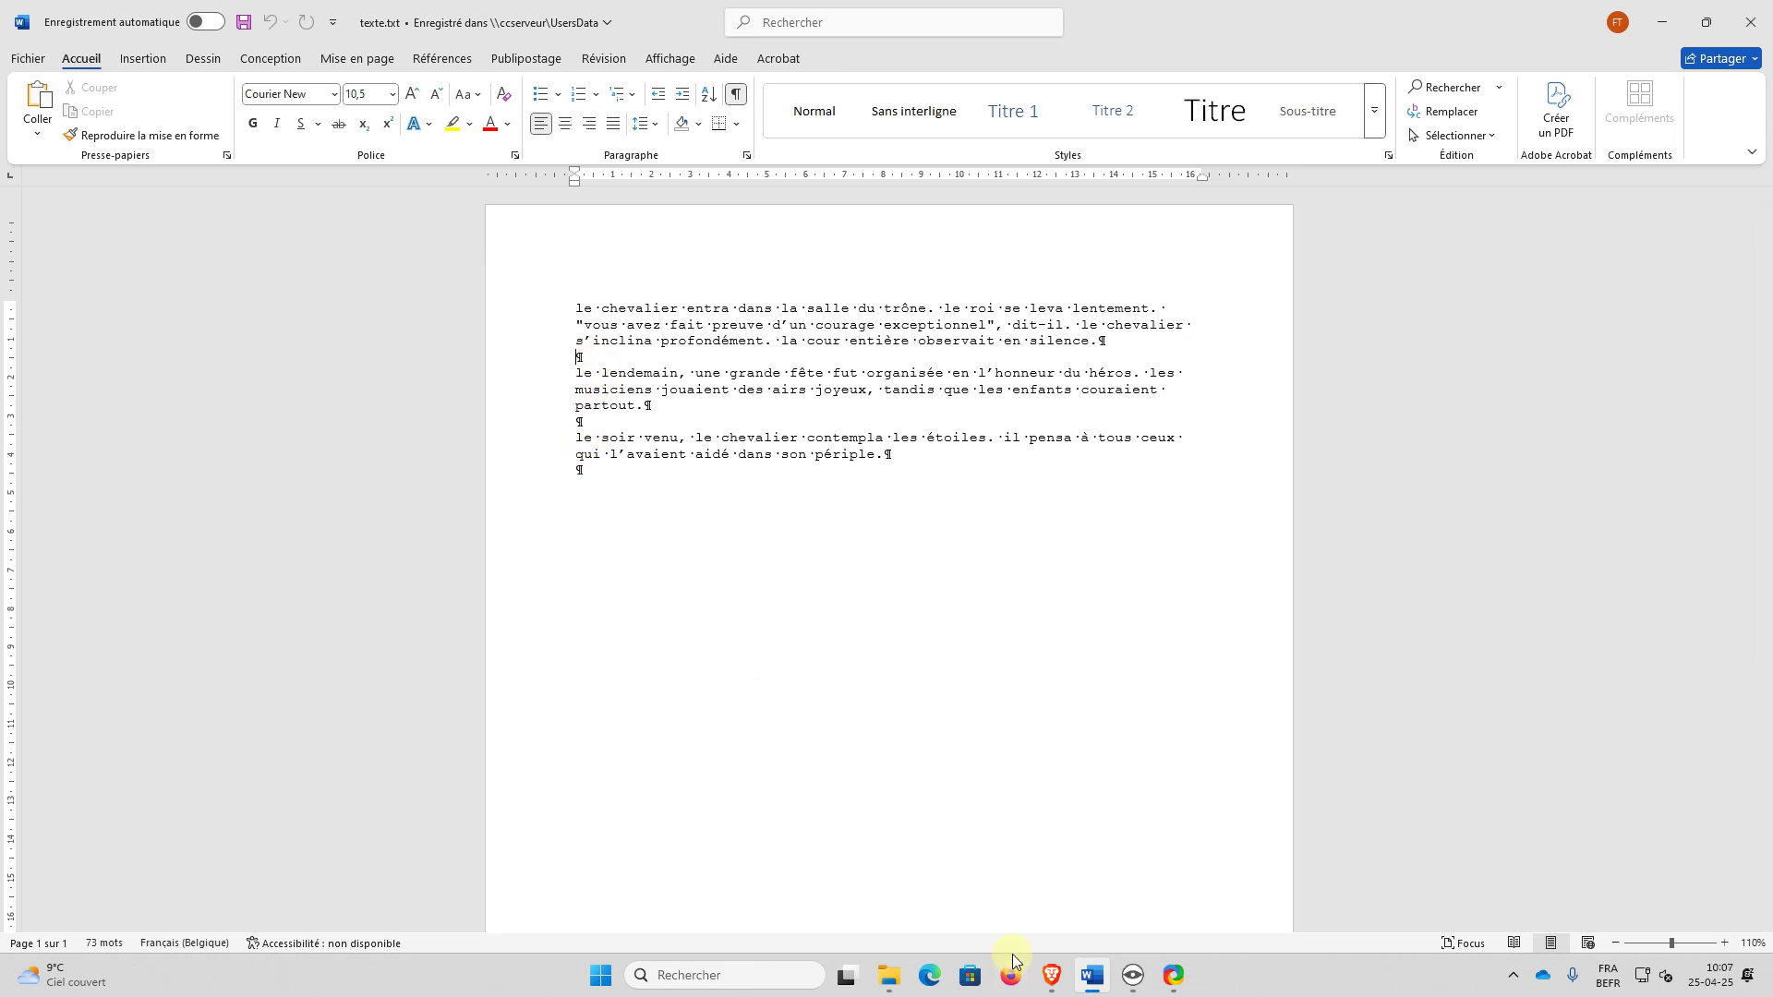
Step: Delete the empty paragraphs between the text paragraphs and at the end of the document, and hide the formatting marks
{"action": "key", "text": "BackSpace"}
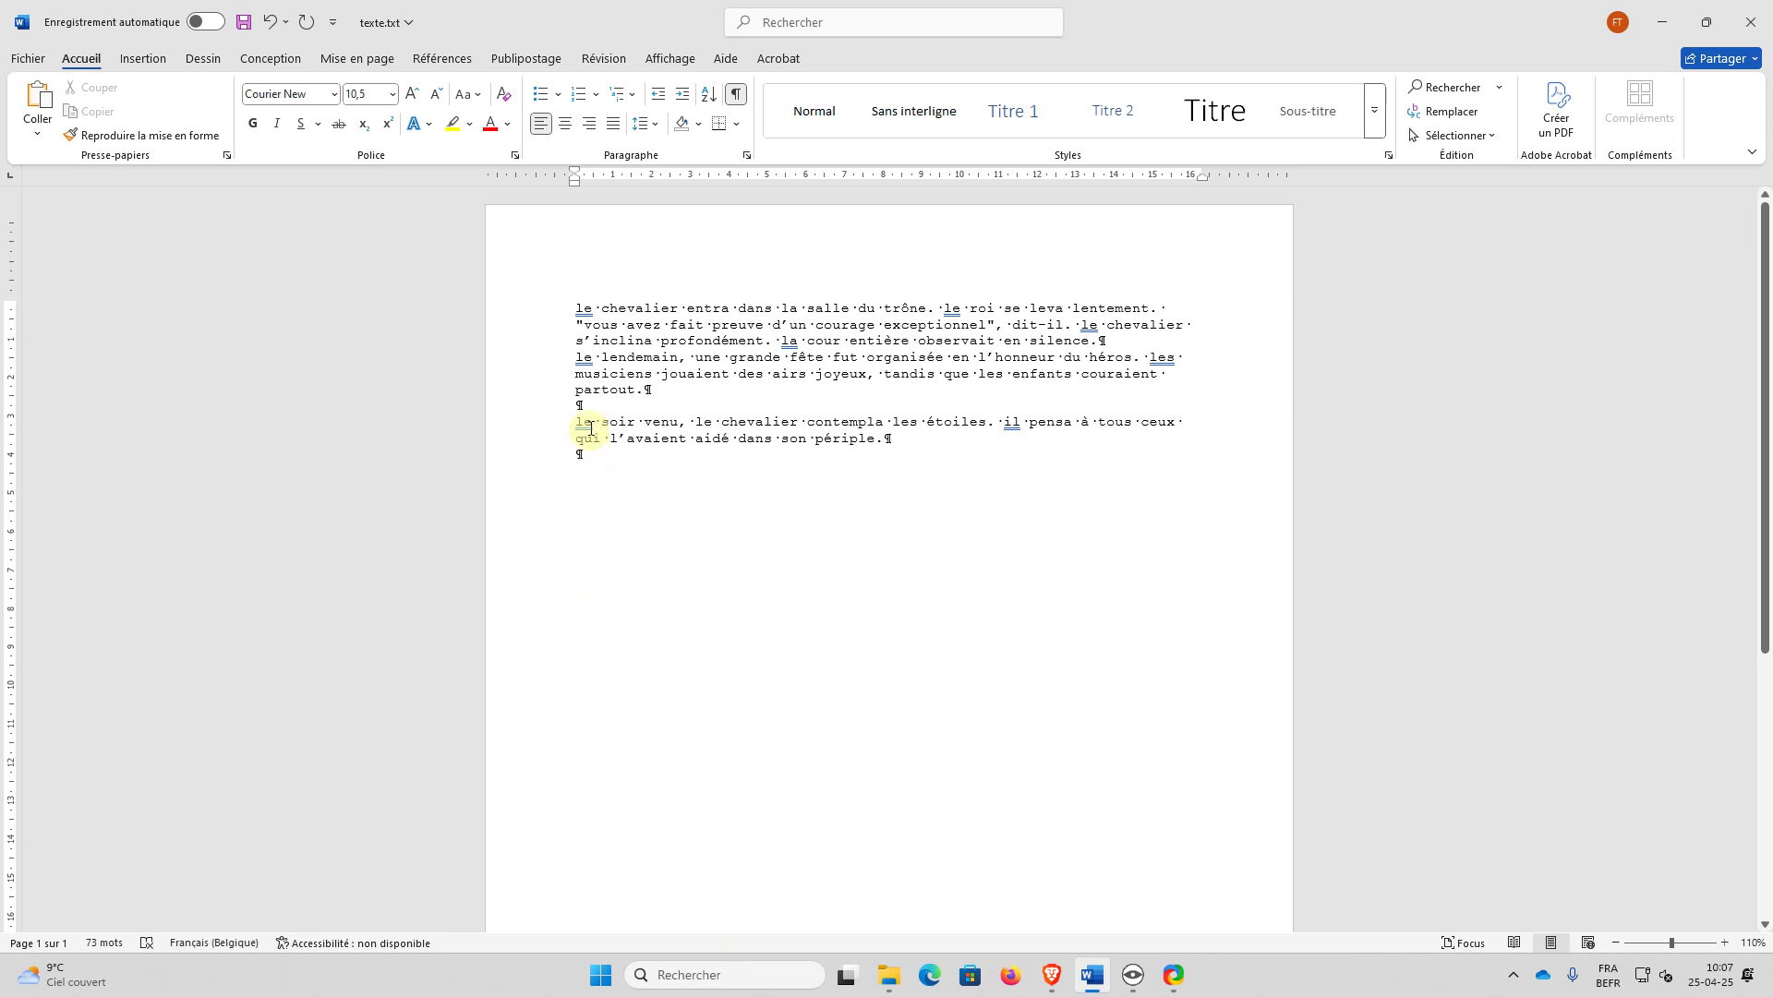
{"action": "left_click", "coordinate": [582, 406]}
{"action": "key", "text": "BackSpace"}
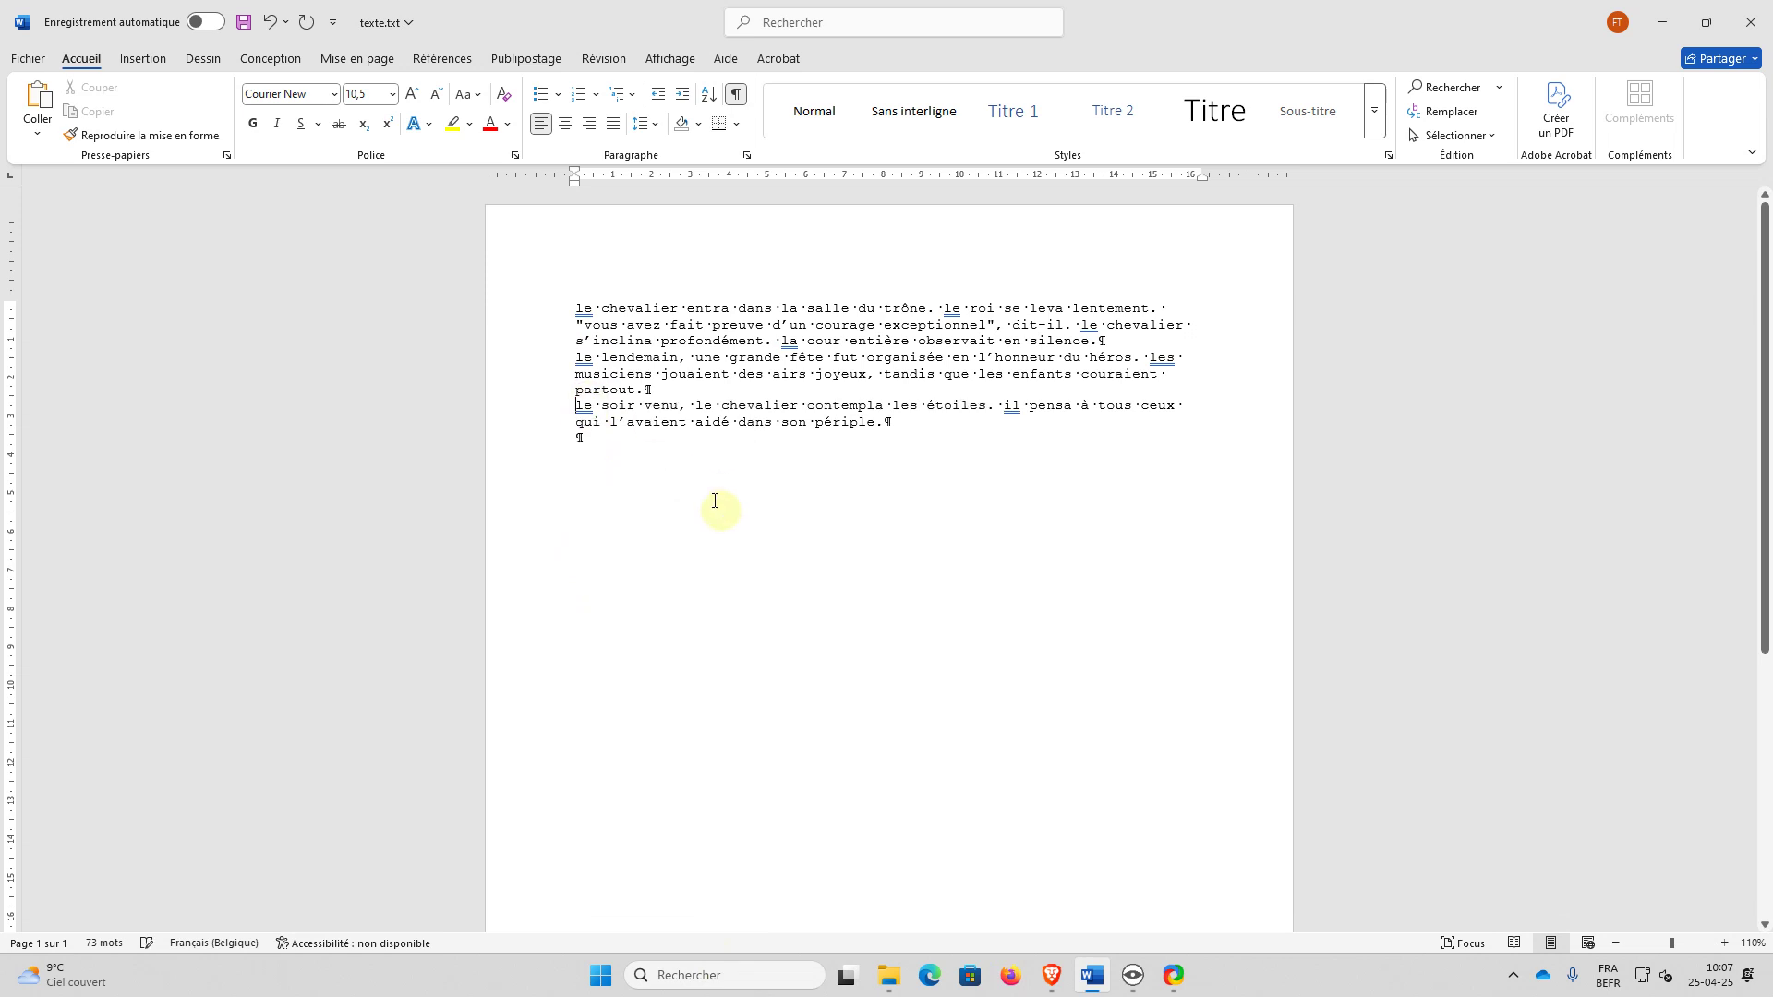
{"action": "left_click", "coordinate": [602, 438]}
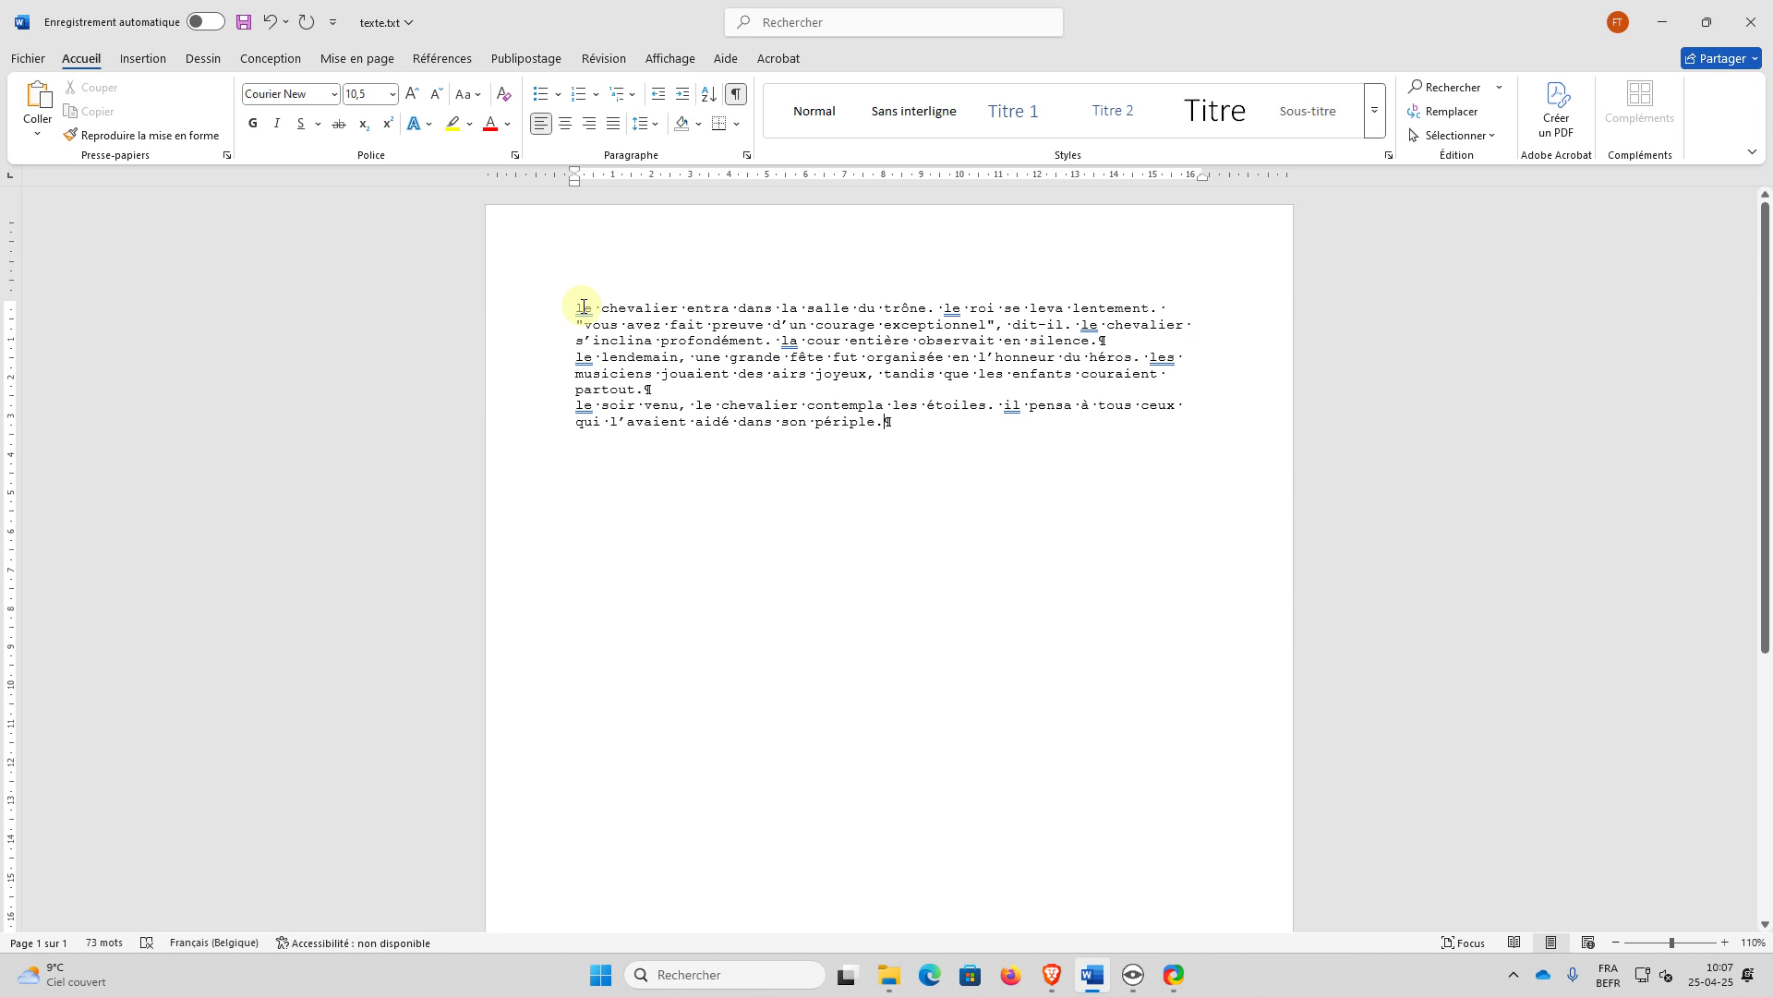
{"action": "left_click", "coordinate": [736, 94]}
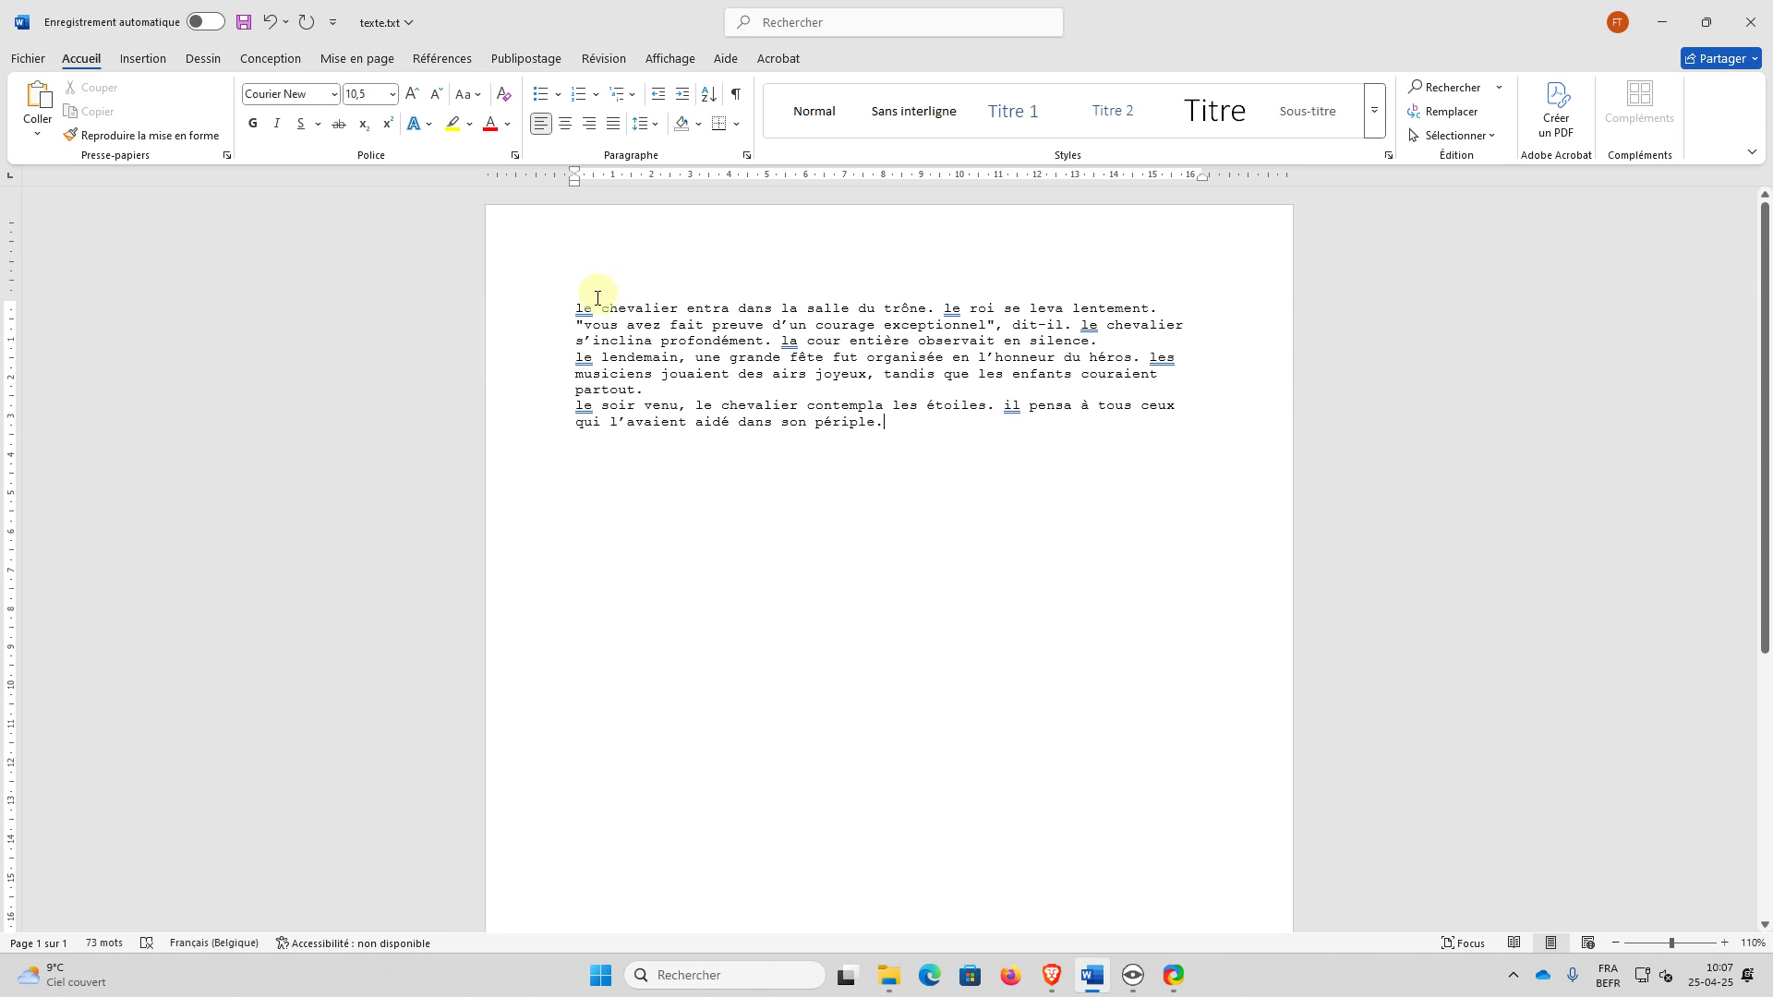
Step: Run the spelling and grammar check over the whole text, accepting the capital letter suggested for every flagged sentence beginning
{"action": "key", "text": "F7"}
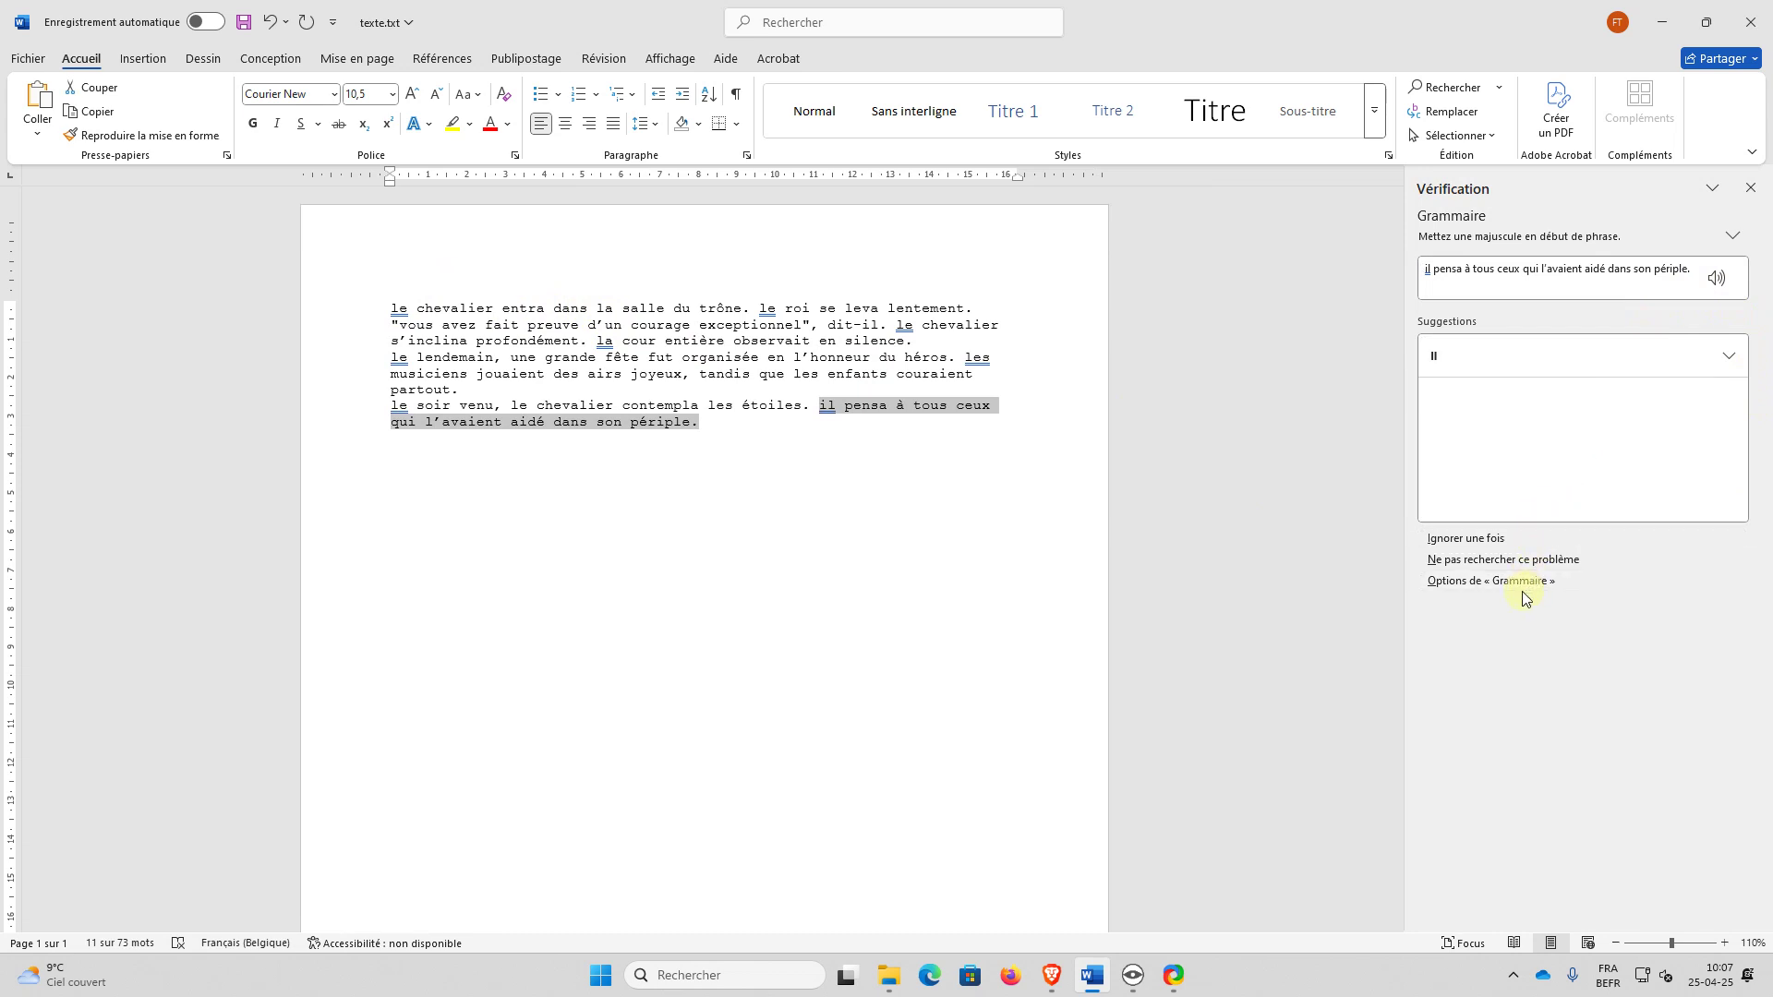
{"action": "left_click", "coordinate": [1442, 353]}
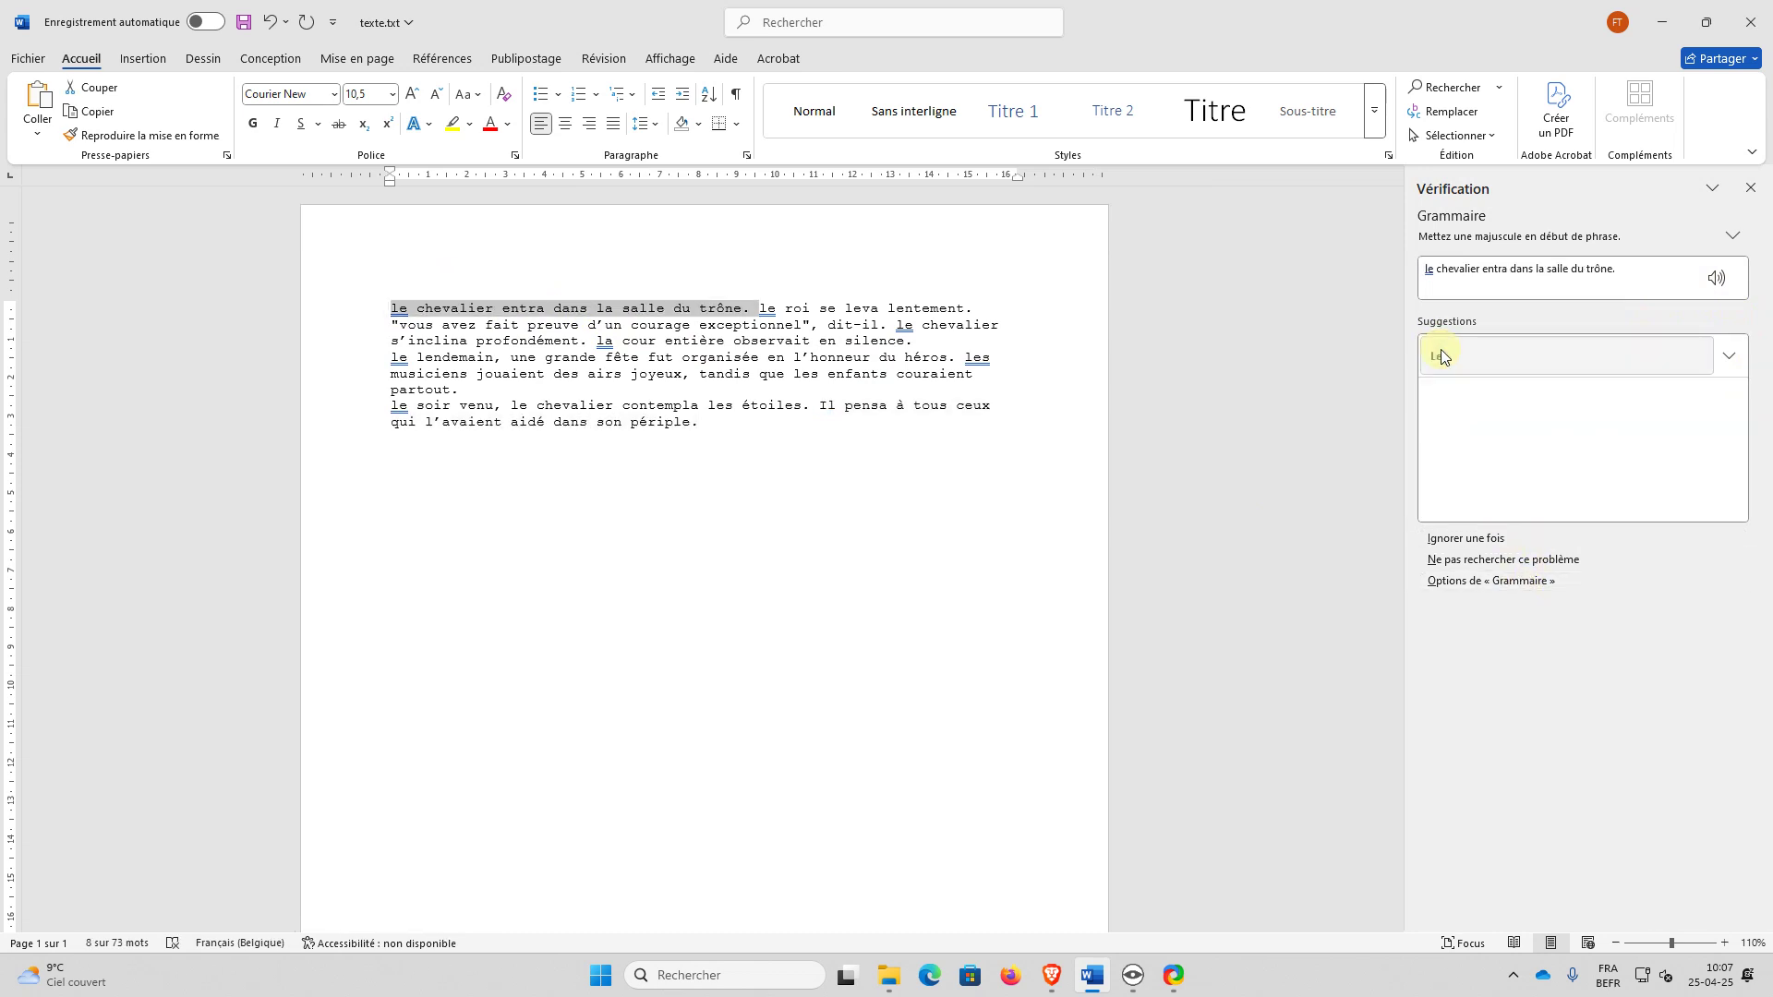
{"action": "left_click", "coordinate": [1442, 353]}
{"action": "left_click", "coordinate": [1441, 352]}
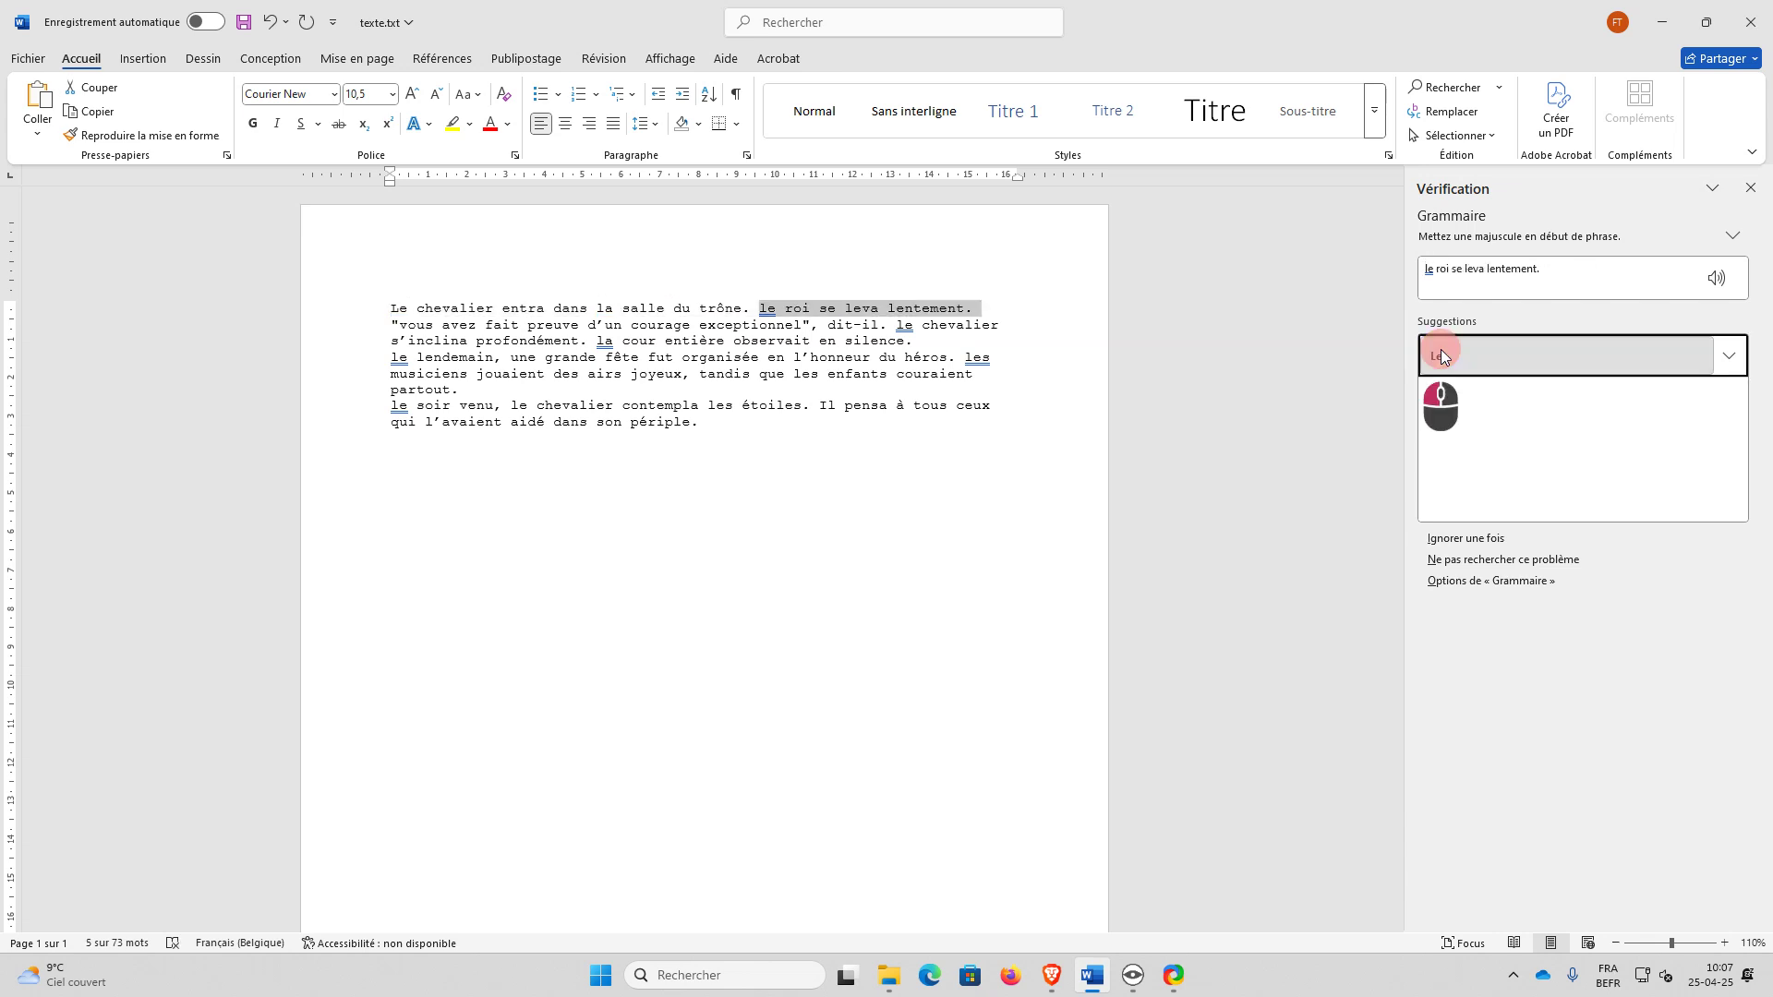
{"action": "left_click", "coordinate": [1441, 352]}
{"action": "left_click", "coordinate": [1441, 353]}
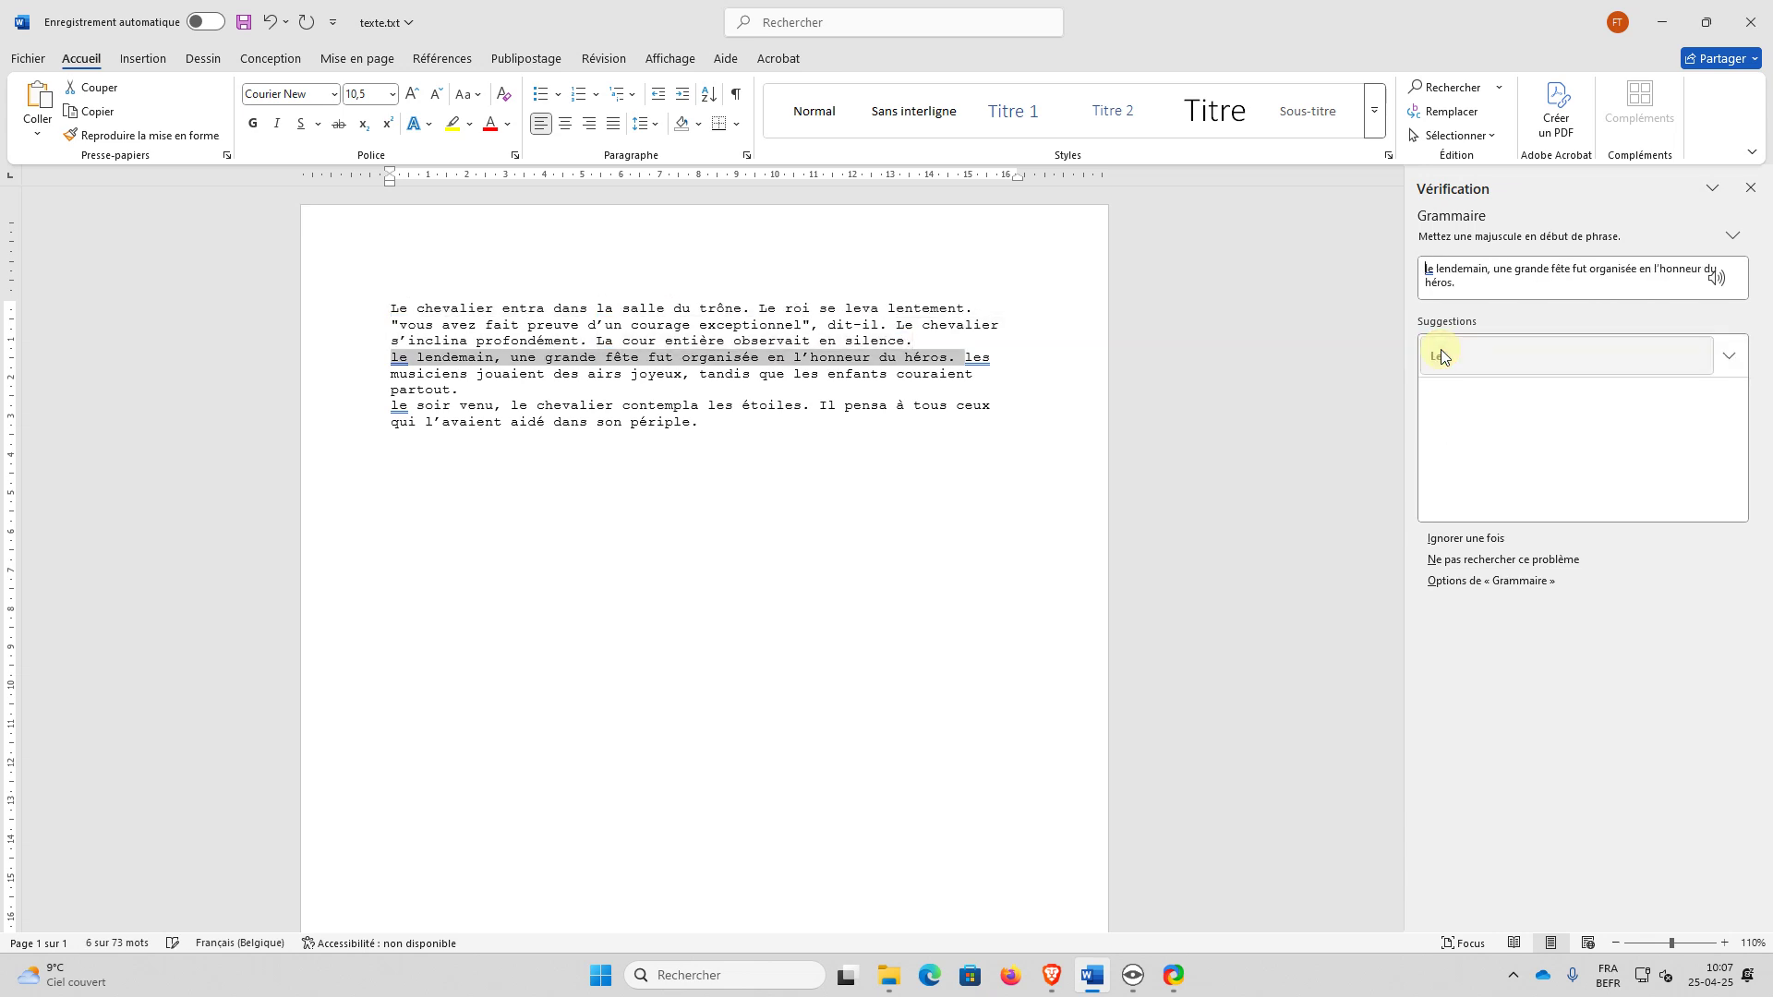
{"action": "left_click", "coordinate": [1440, 353]}
{"action": "left_click", "coordinate": [1440, 352]}
{"action": "left_click", "coordinate": [1441, 355]}
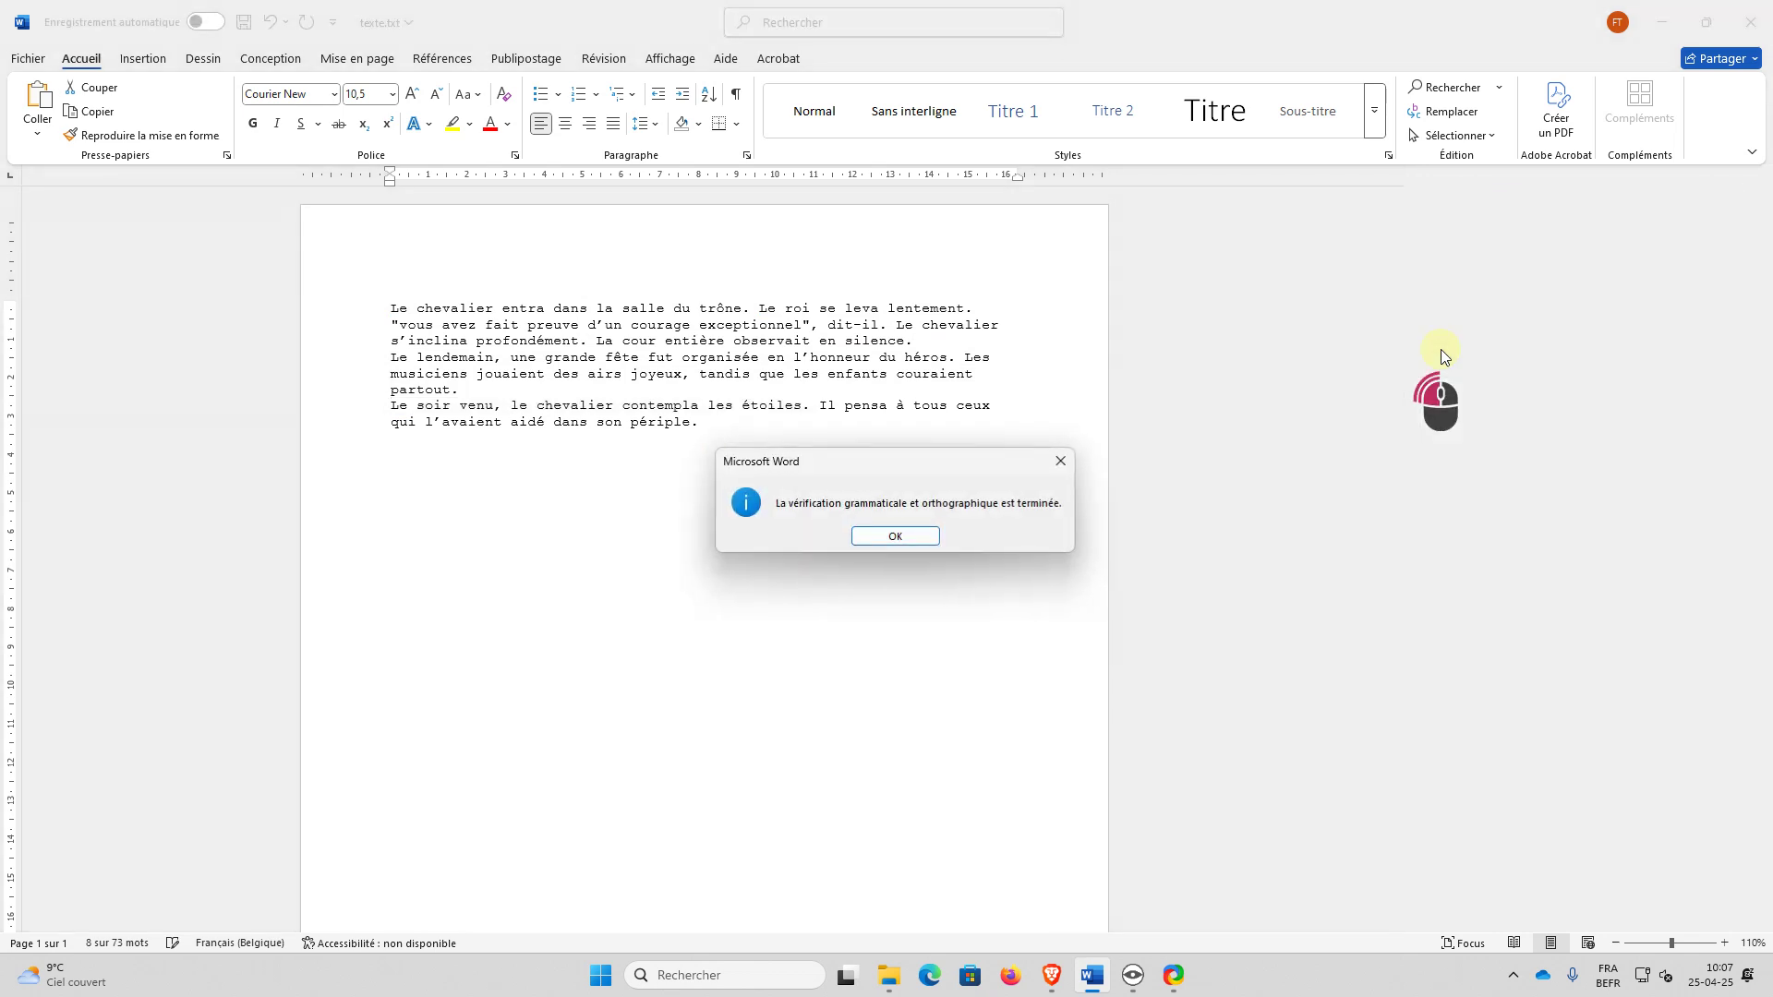
{"action": "left_click", "coordinate": [895, 535]}
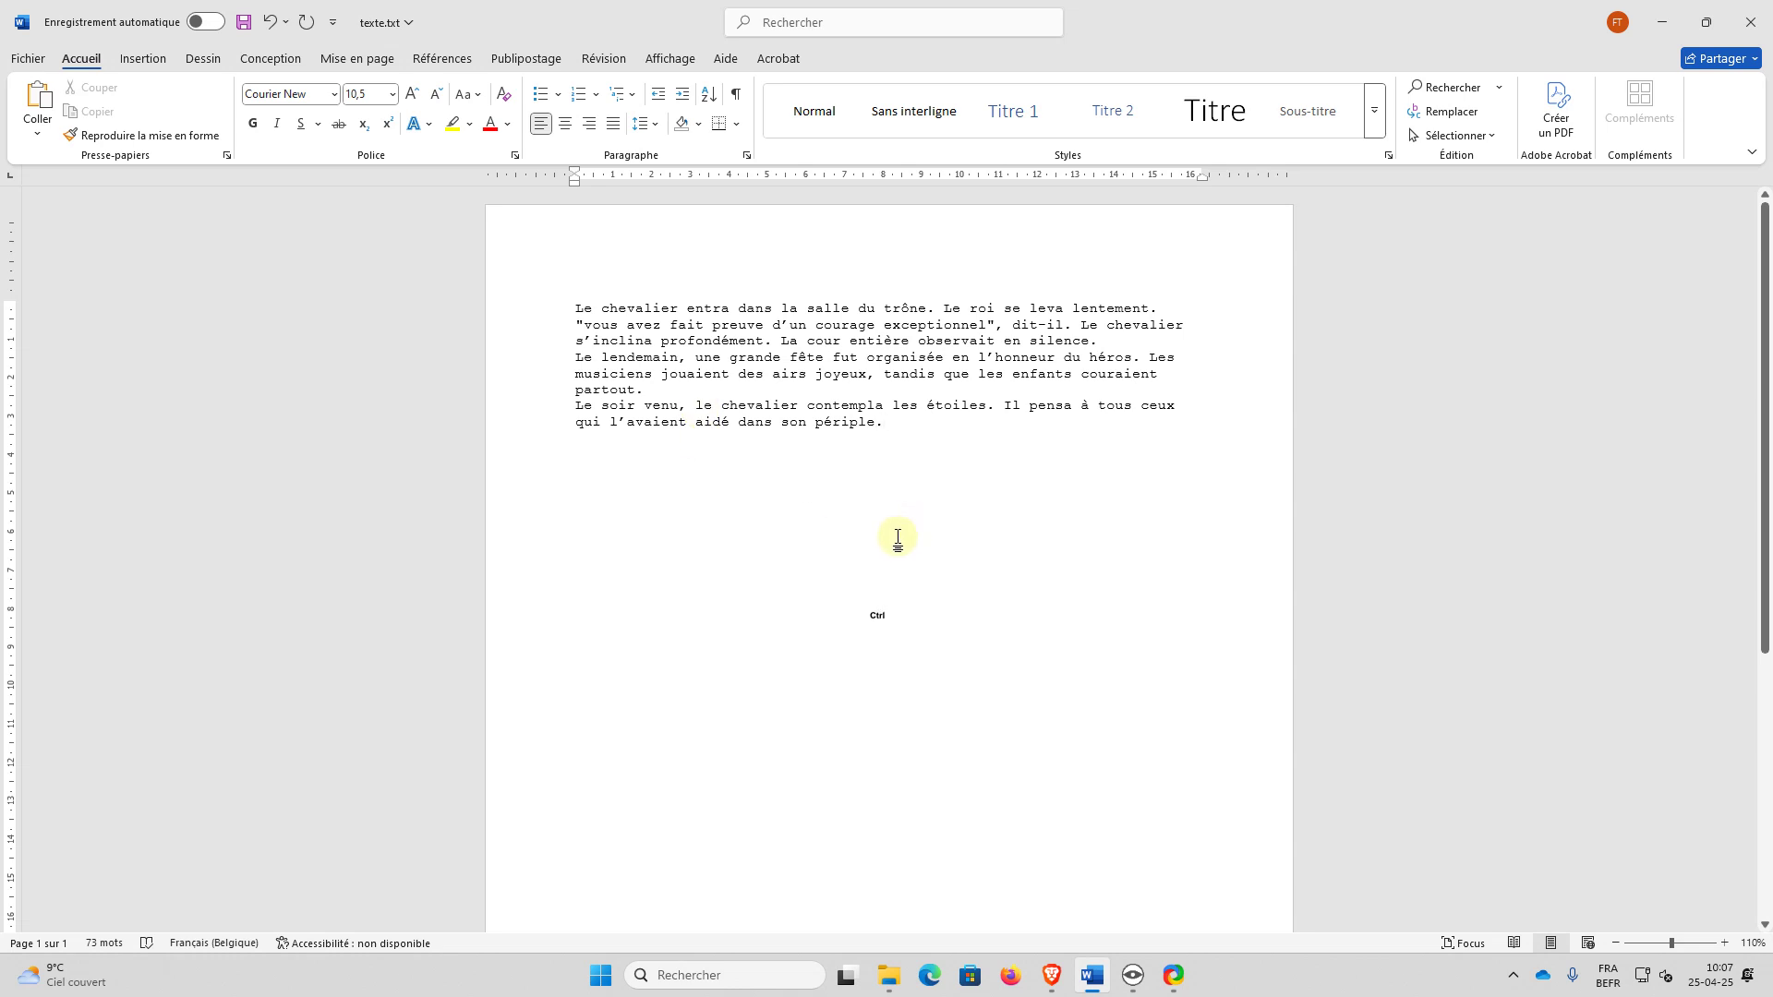
Step: Undo all the capitalization corrections and the removal of the empty paragraphs
{"action": "key", "text": "ctrl+z"}
{"action": "key", "text": "ctrl+z"}
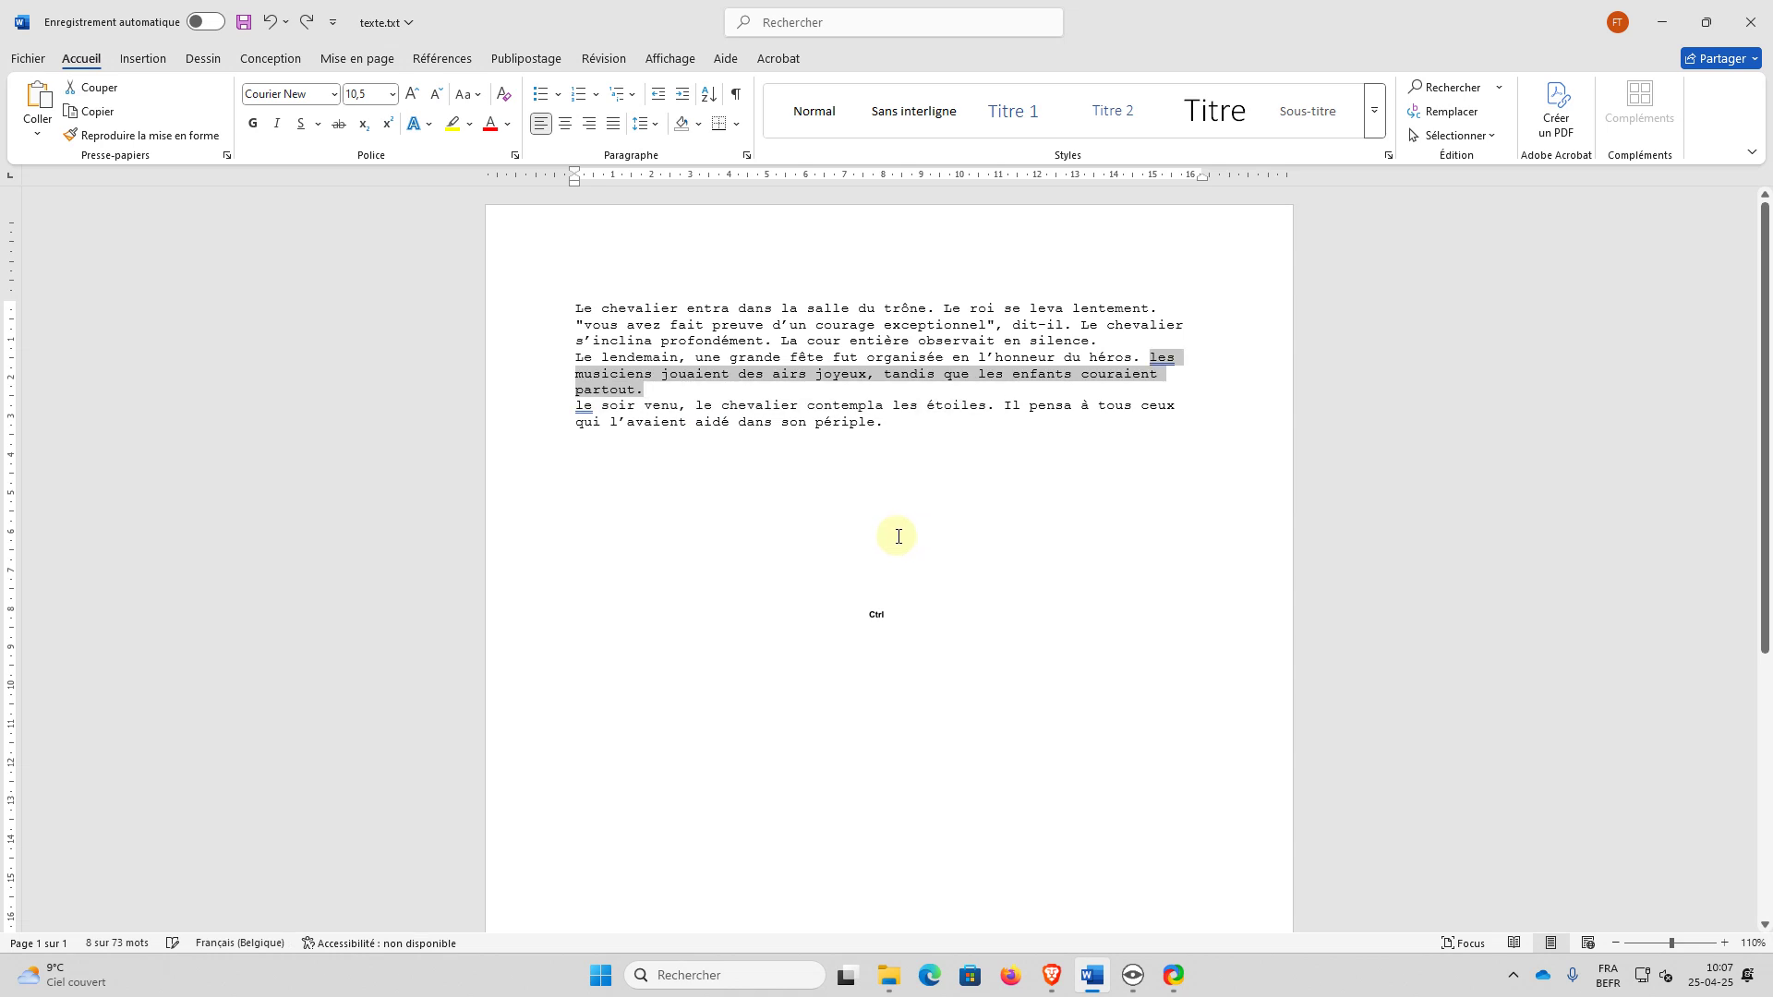
{"action": "key", "text": "ctrl+z"}
{"action": "key", "text": "ctrl+z"}
{"action": "key", "text": "ctrl+z"}
{"action": "key", "text": "ctrl+z"}
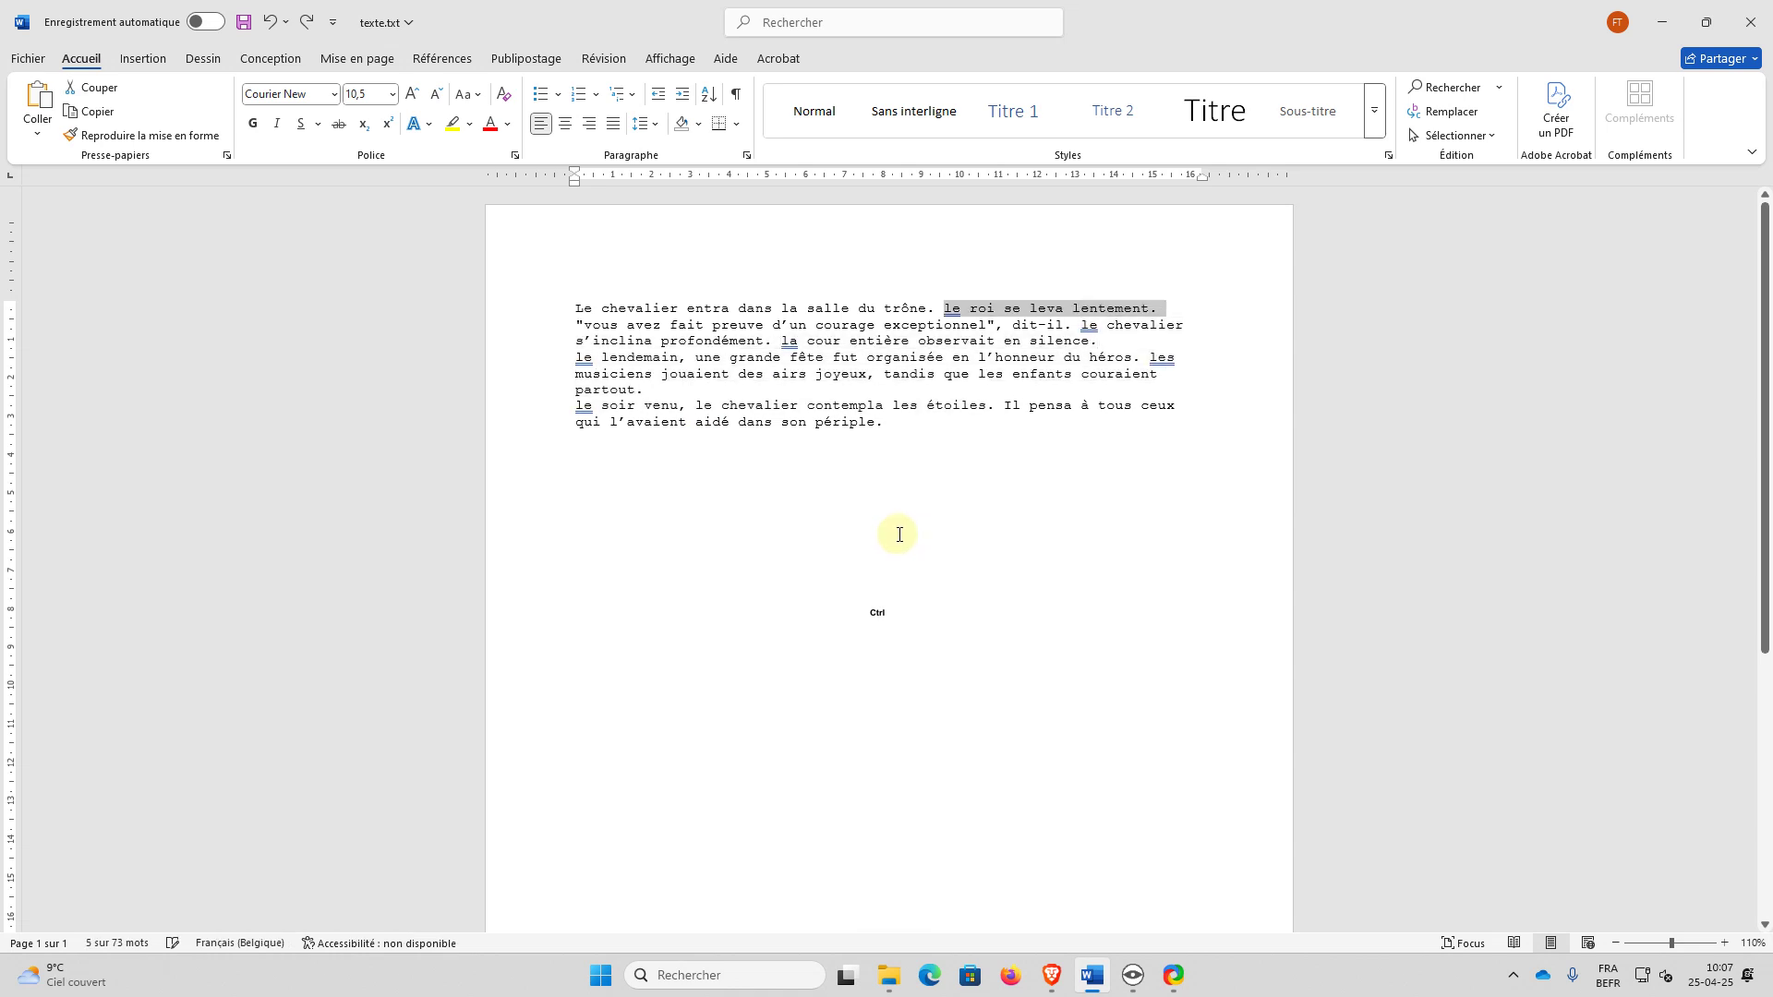
{"action": "key", "text": "ctrl+z"}
{"action": "left_click", "coordinate": [811, 407]}
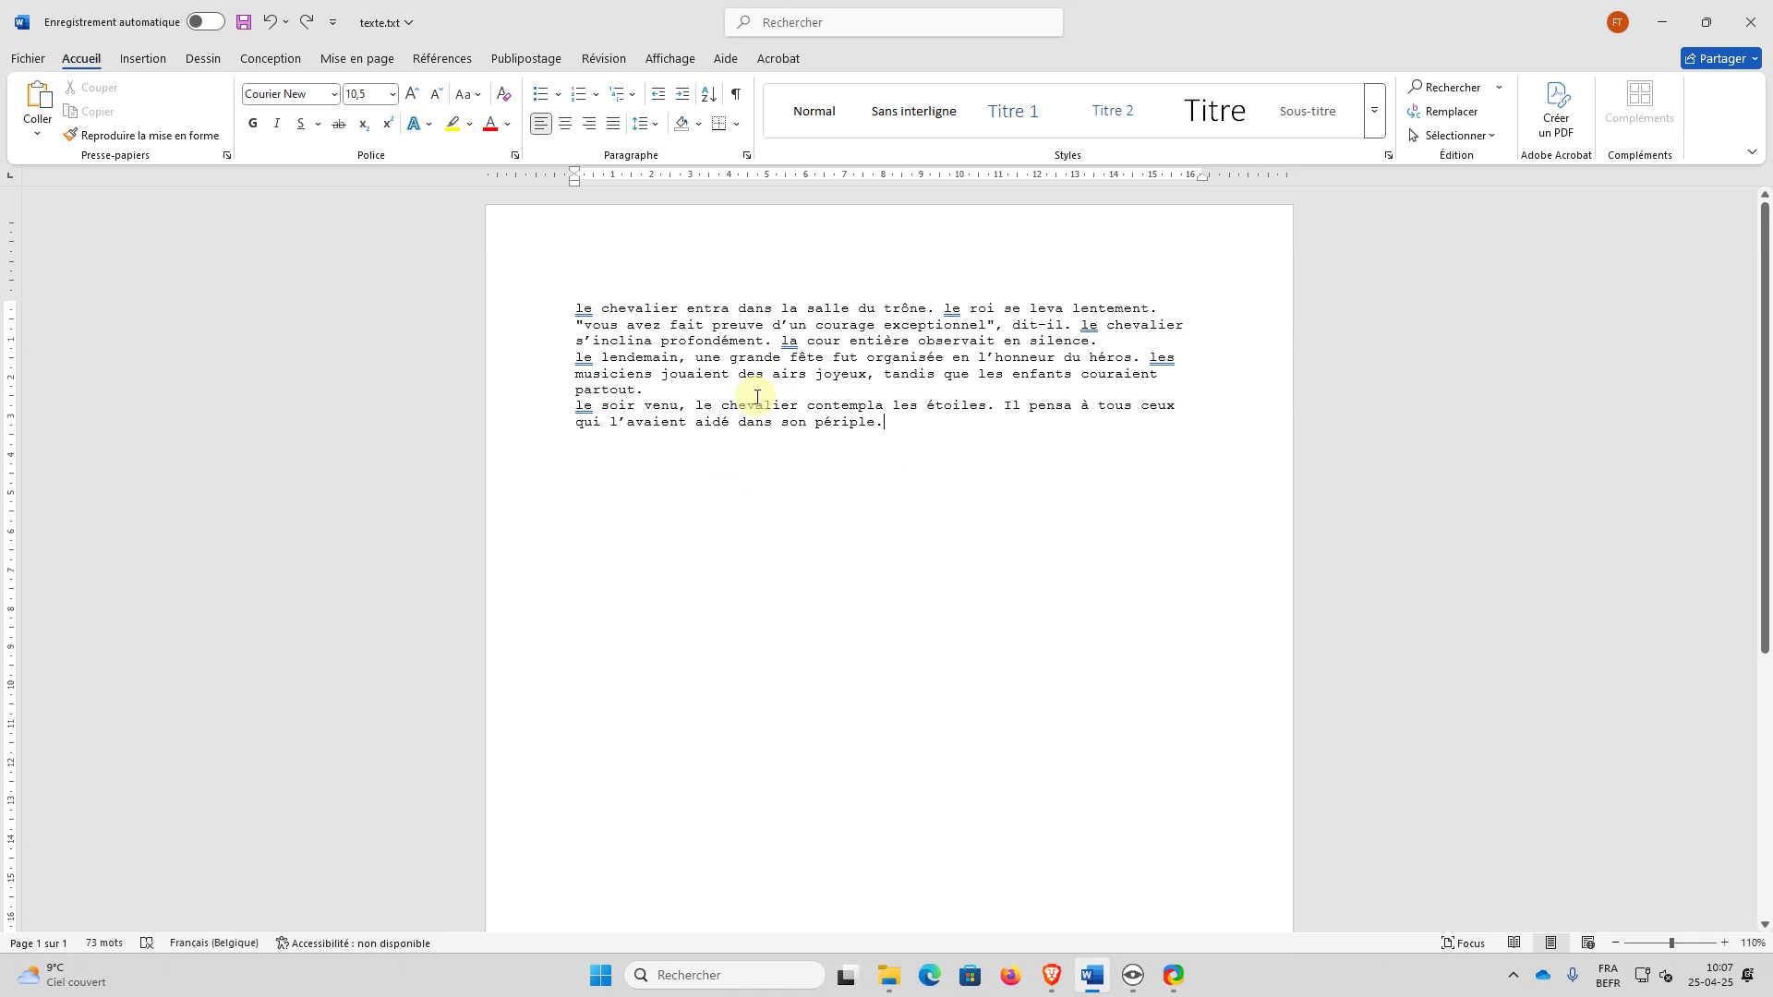
{"action": "key", "text": "ctrl+z"}
{"action": "key", "text": "ctrl+z"}
{"action": "key", "text": "ctrl+z"}
{"action": "key", "text": "ctrl+z"}
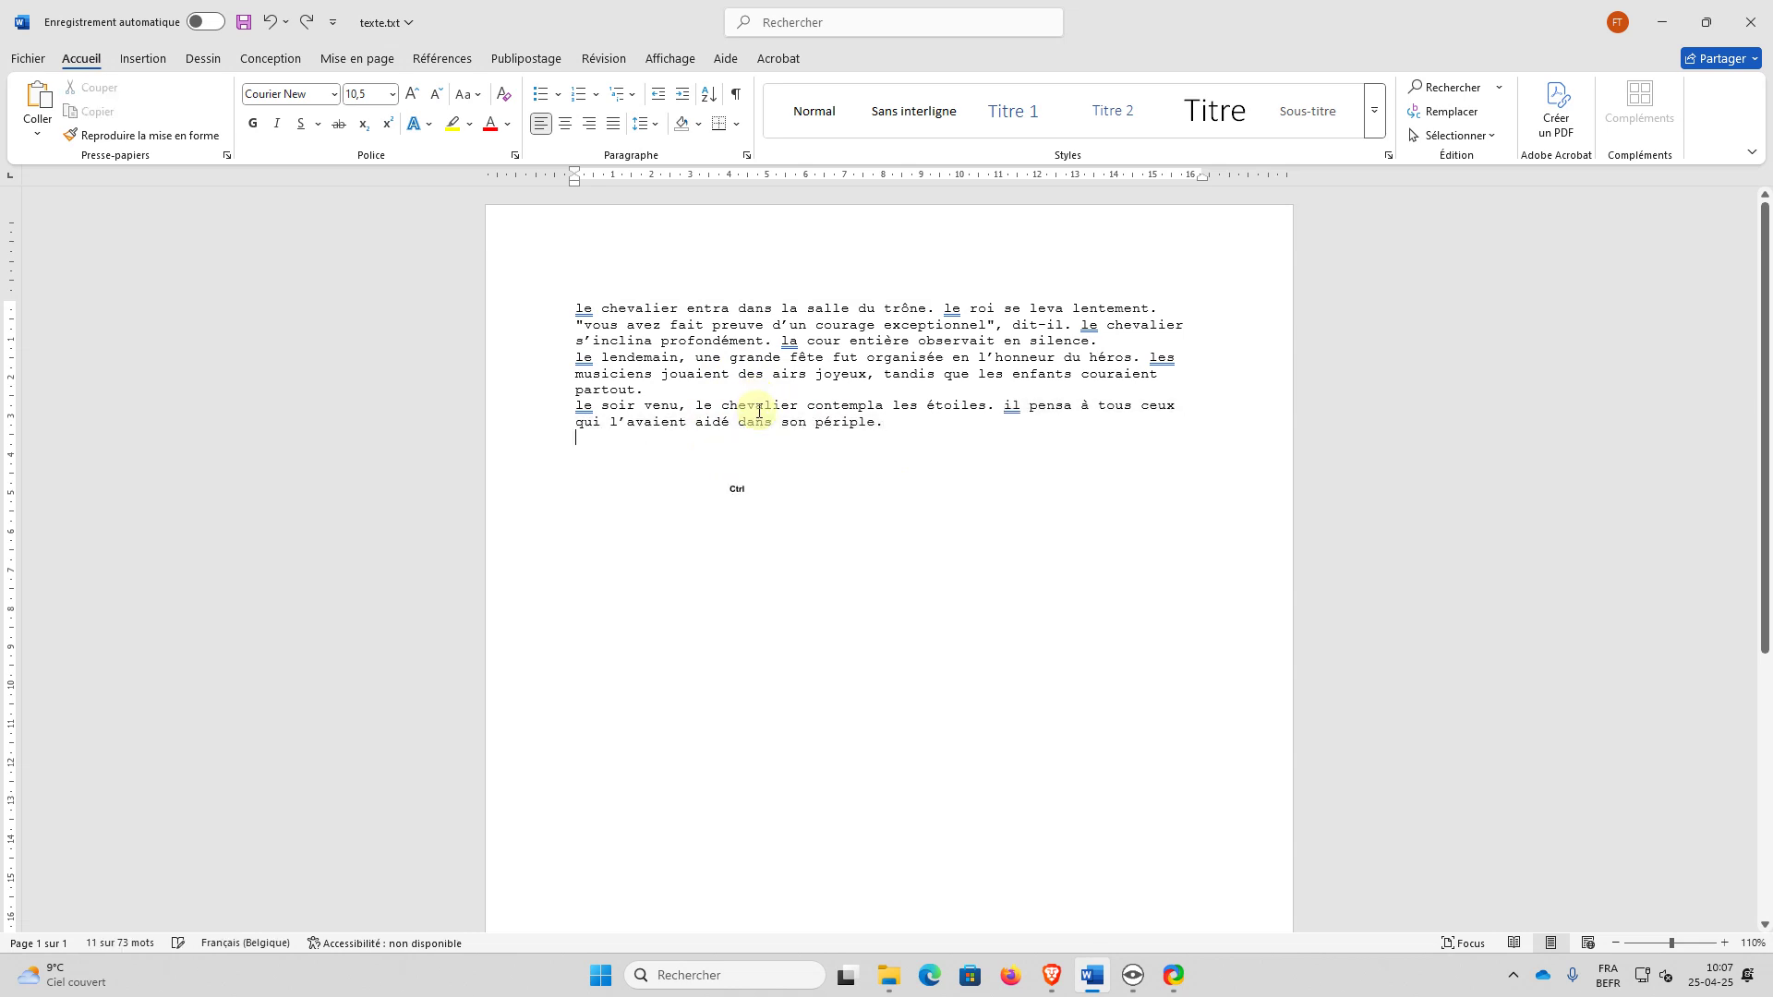
Step: Show the formatting marks and delete the empty paragraphs between the text paragraphs and at the end of the document
{"action": "left_click", "coordinate": [735, 93]}
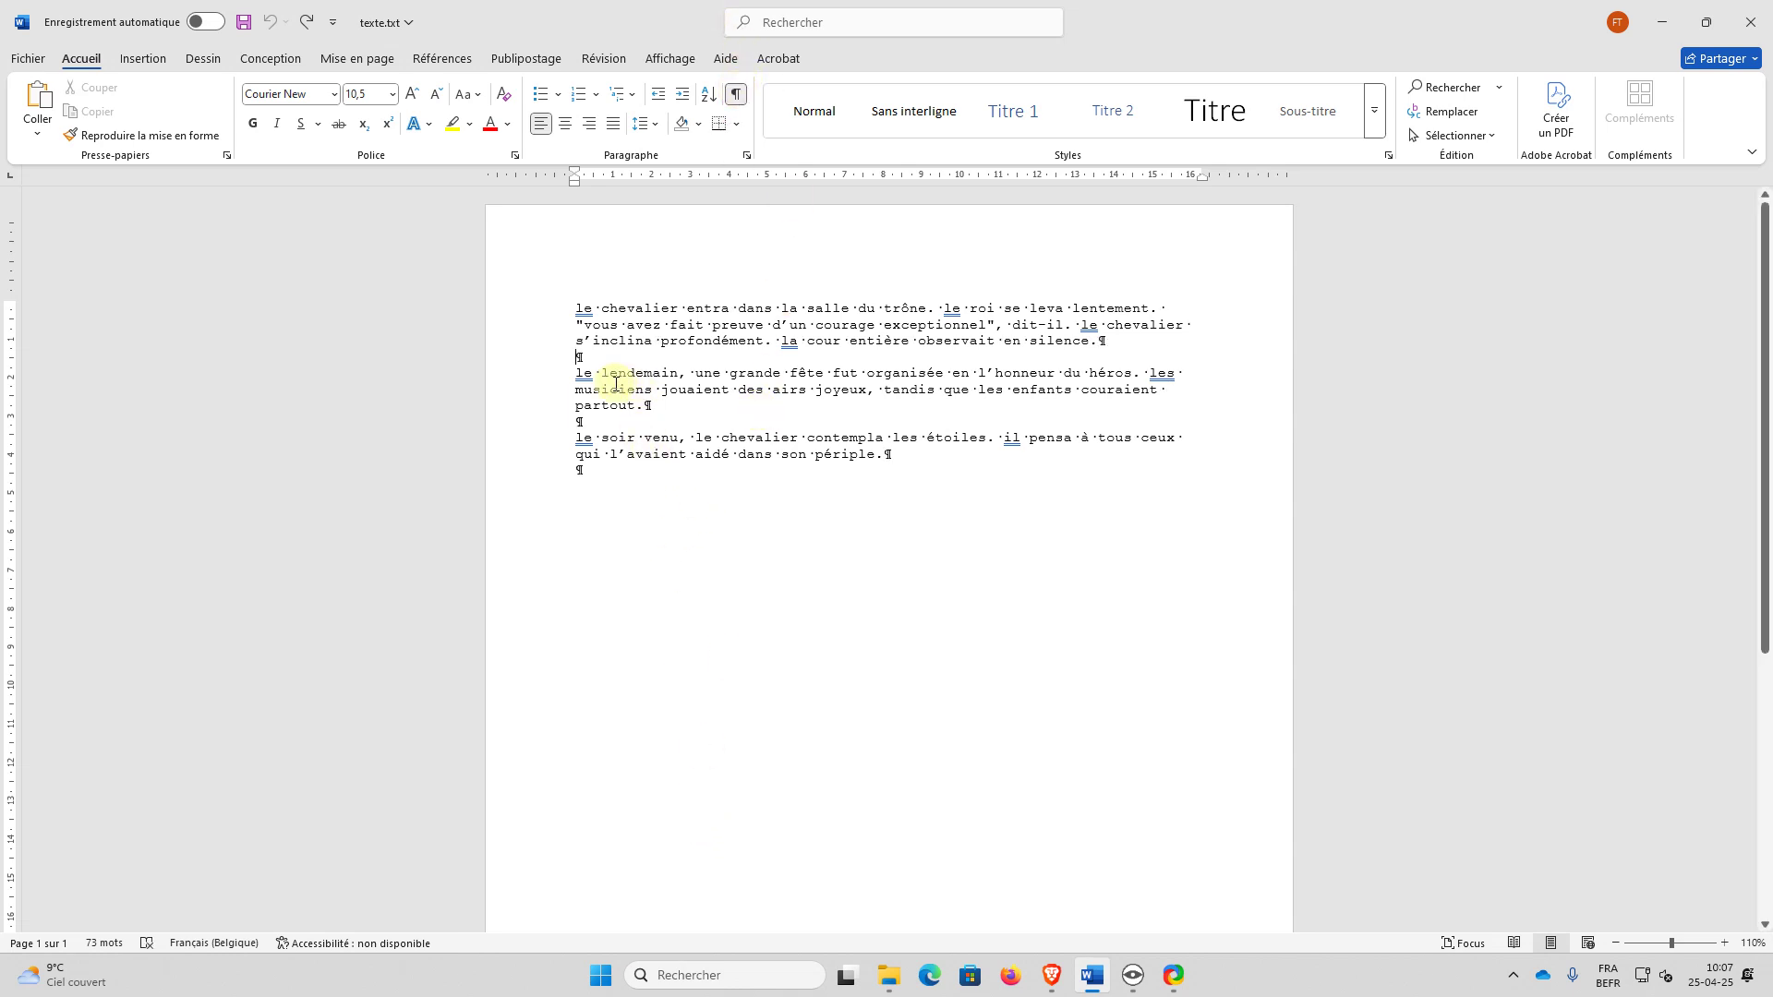
{"action": "left_click", "coordinate": [596, 356]}
{"action": "key", "text": "Delete"}
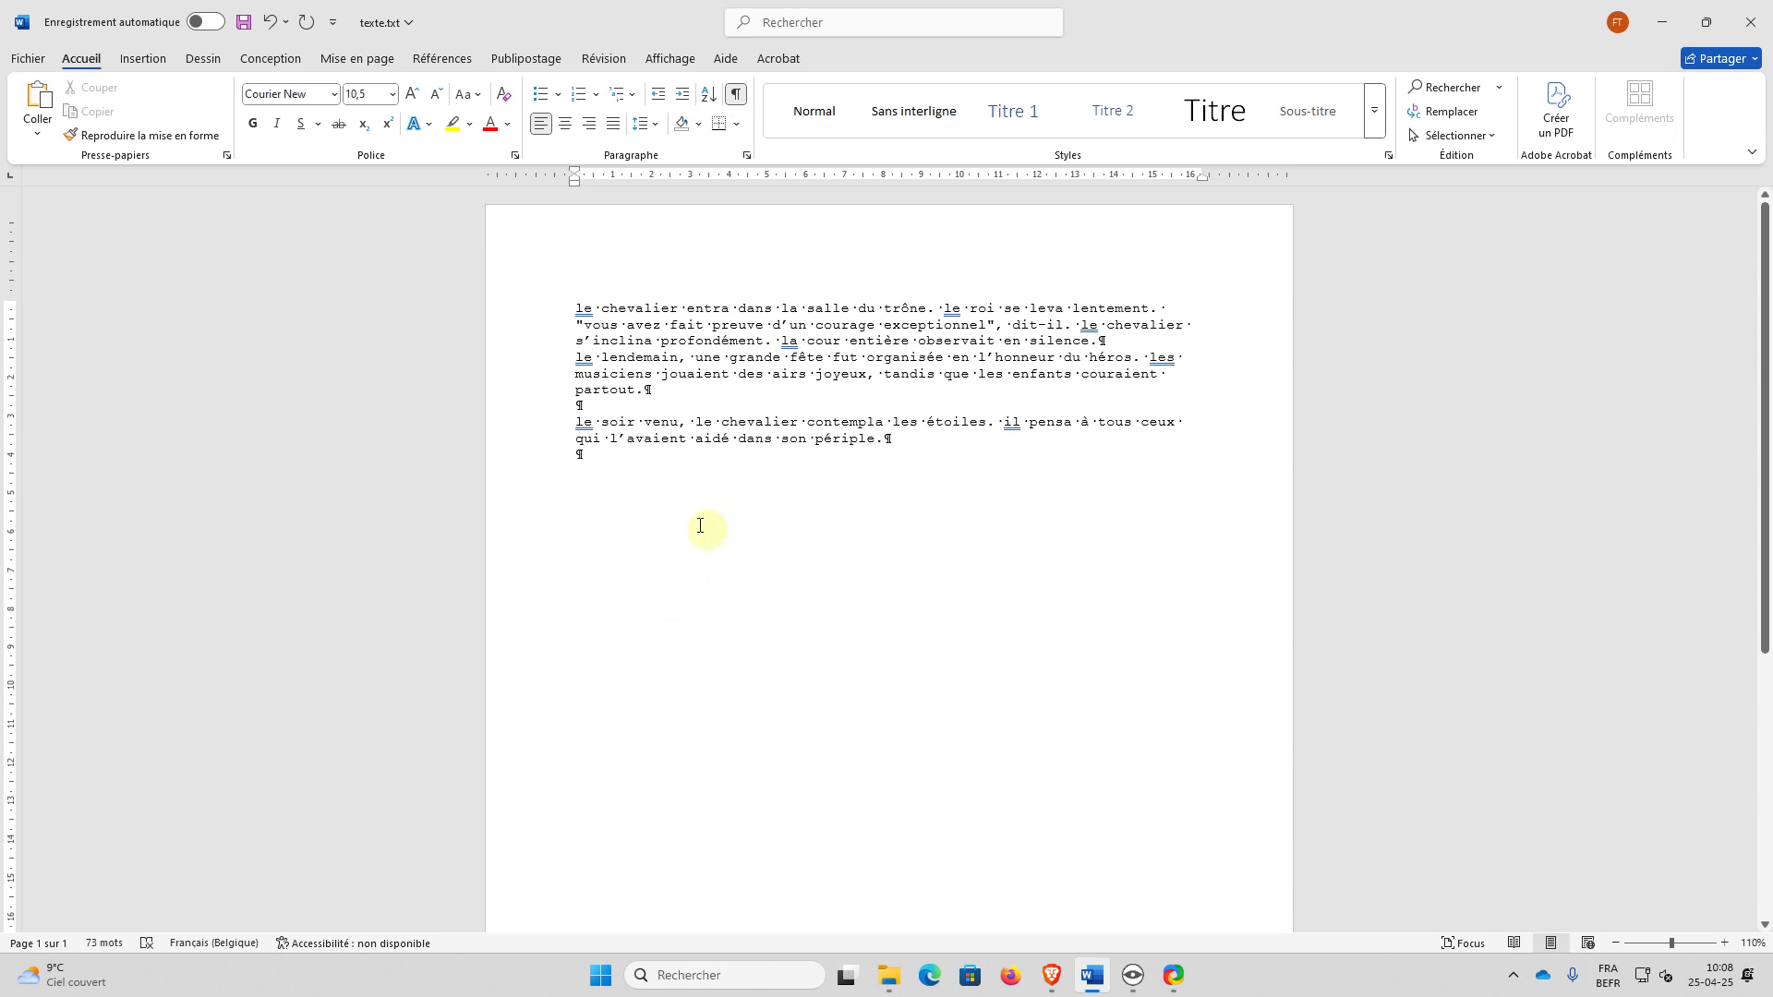
{"action": "left_click", "coordinate": [582, 406]}
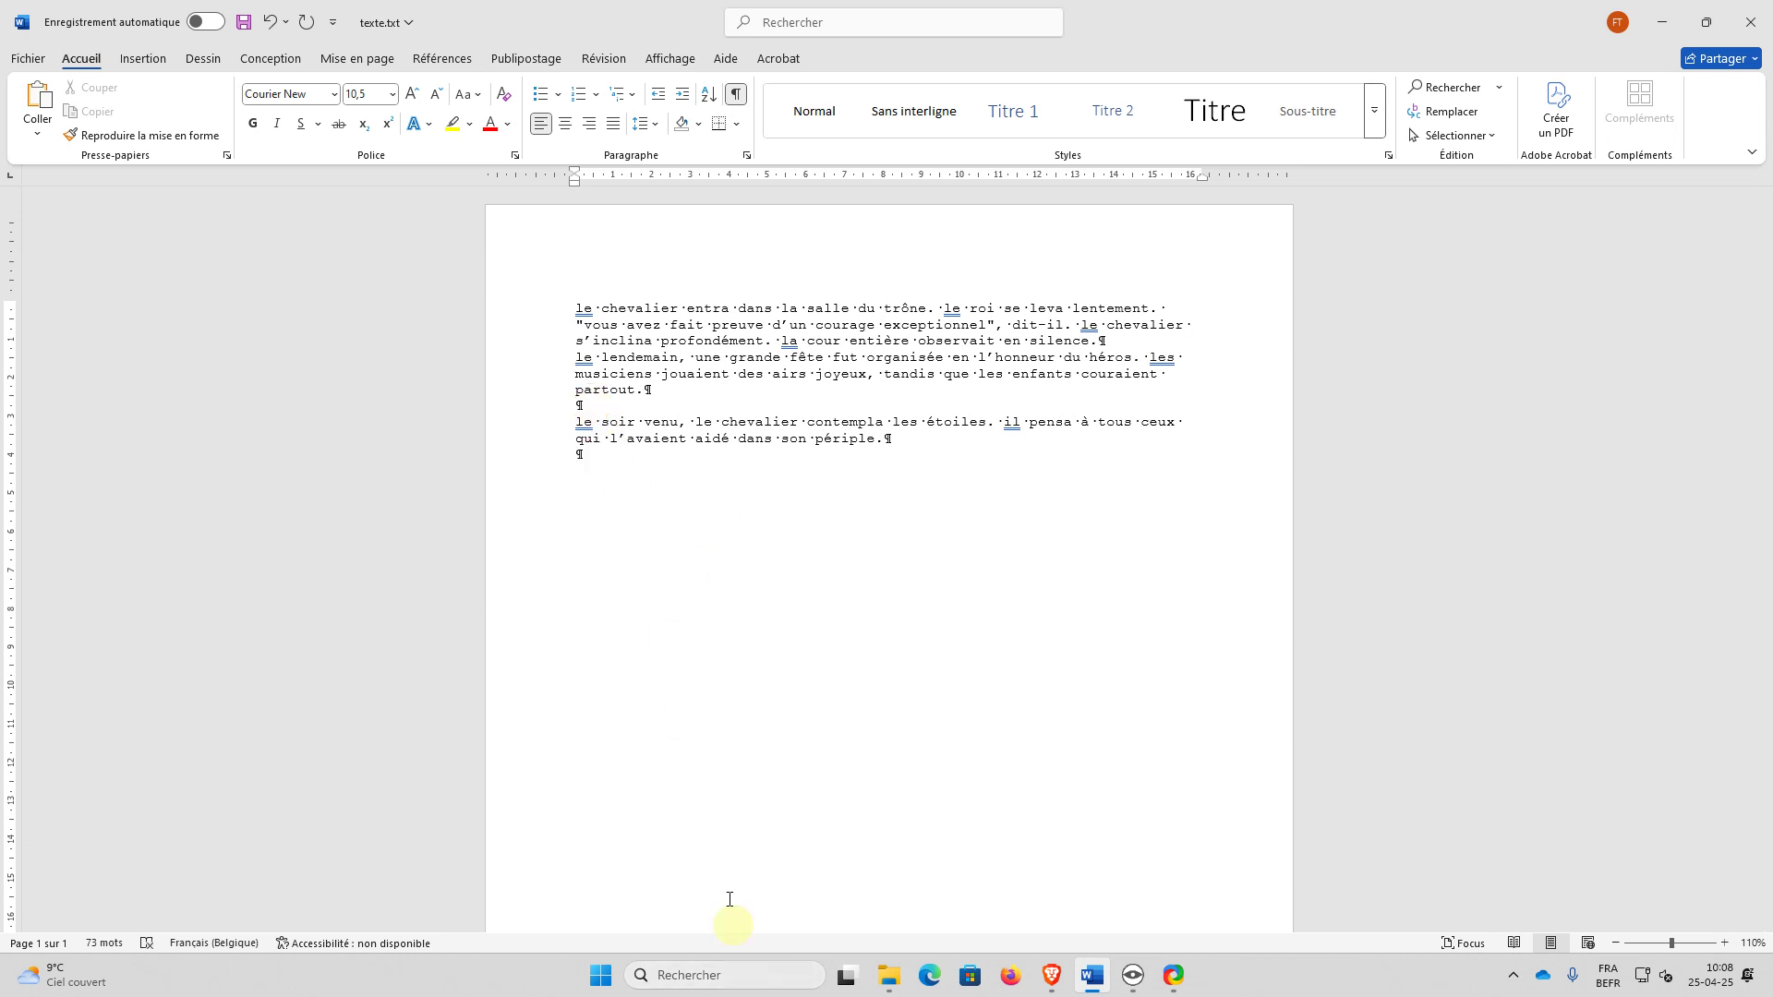
{"action": "key", "text": "Delete"}
{"action": "left_click", "coordinate": [616, 440]}
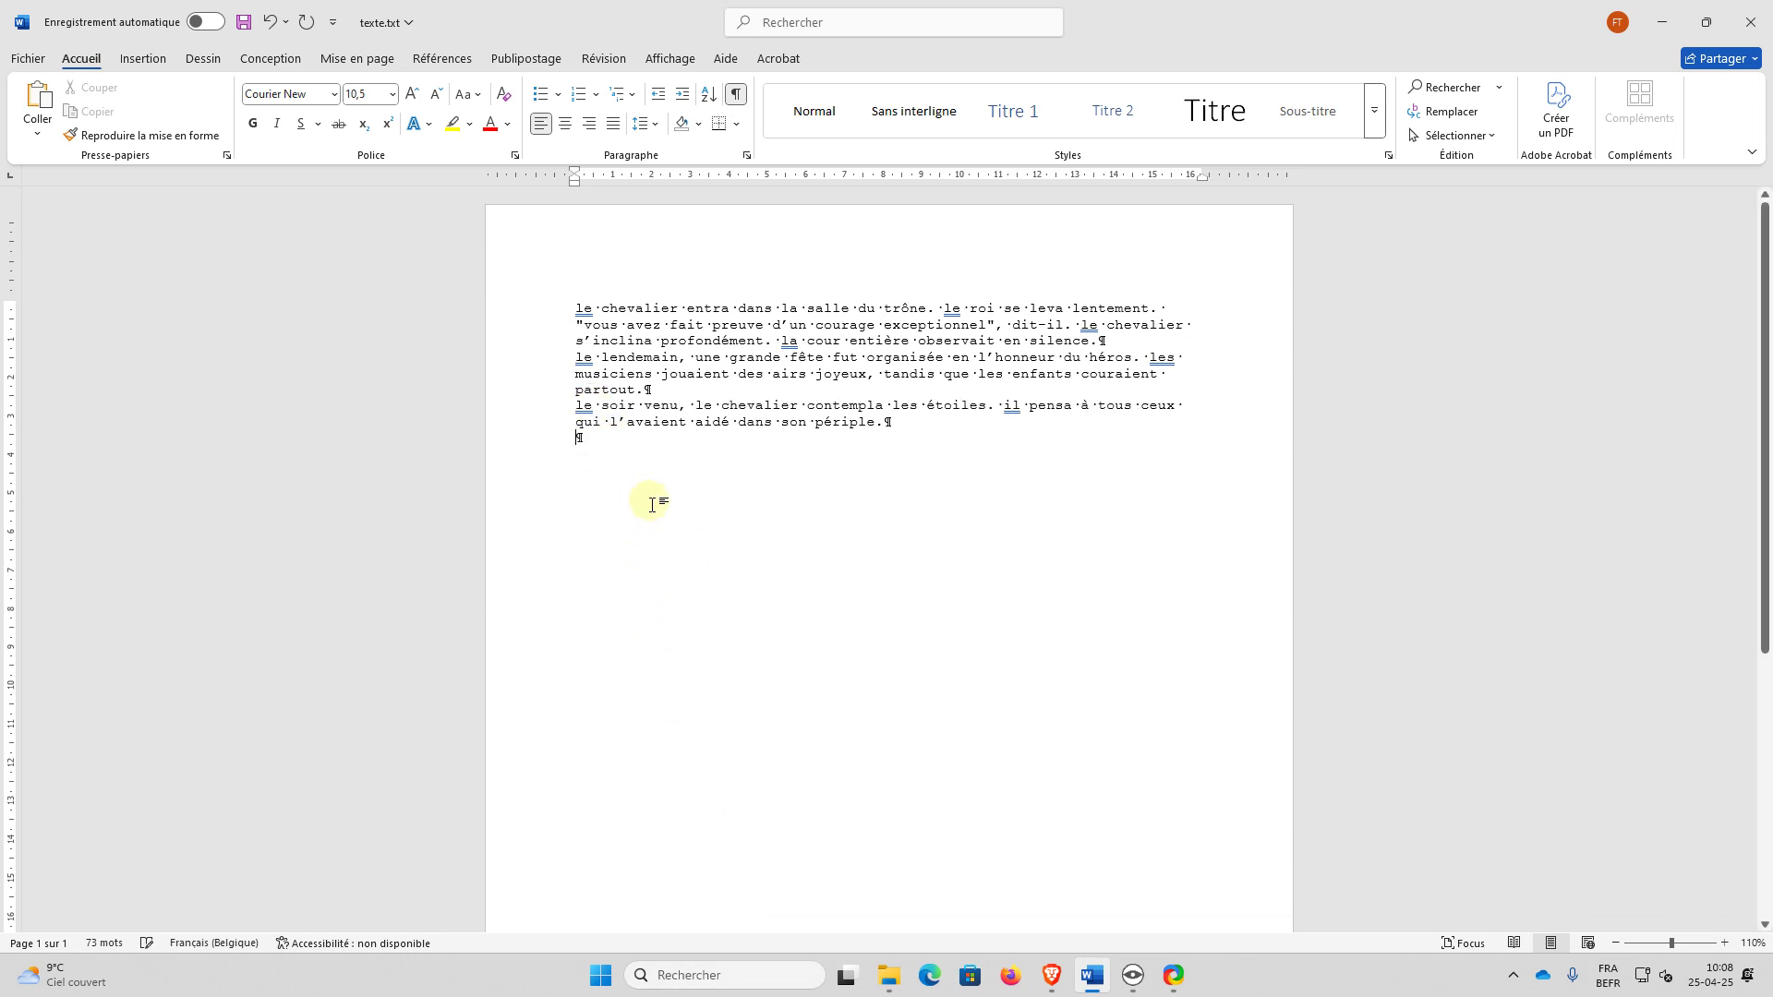
{"action": "key", "text": "BackSpace"}
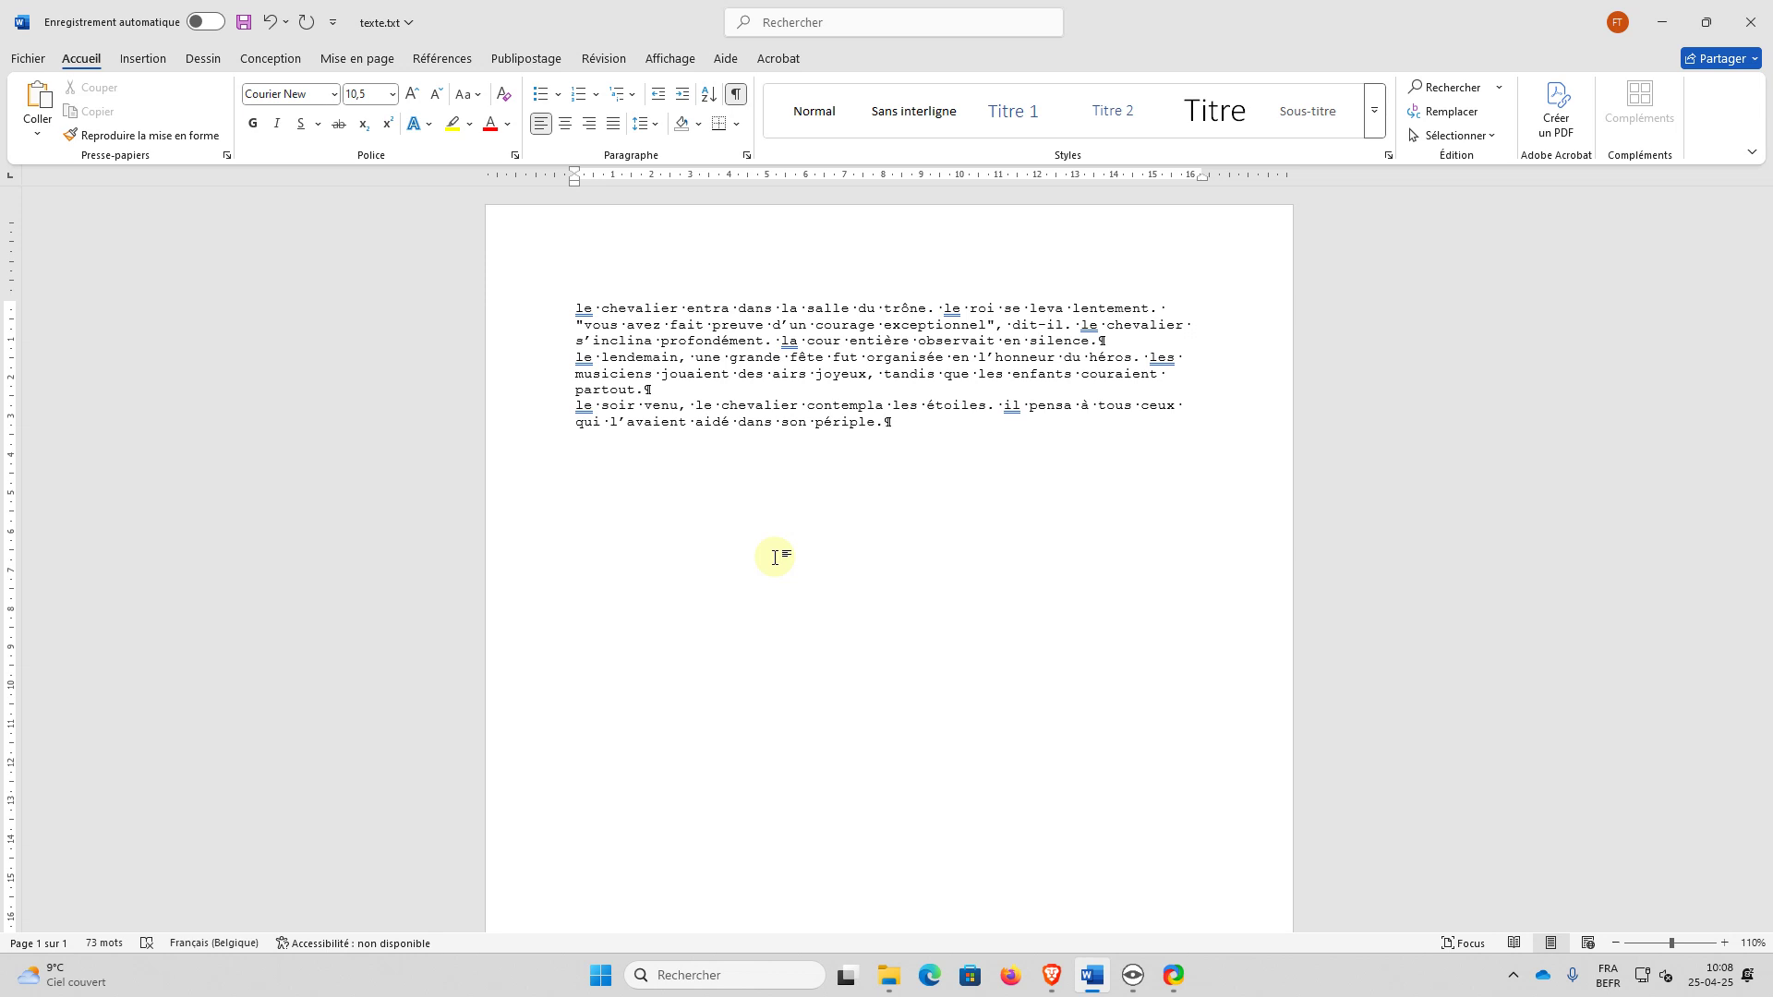
Step: Run the spelling and grammar check again, accepting the suggested capital letter for every flagged sentence beginning
{"action": "key", "text": "F7"}
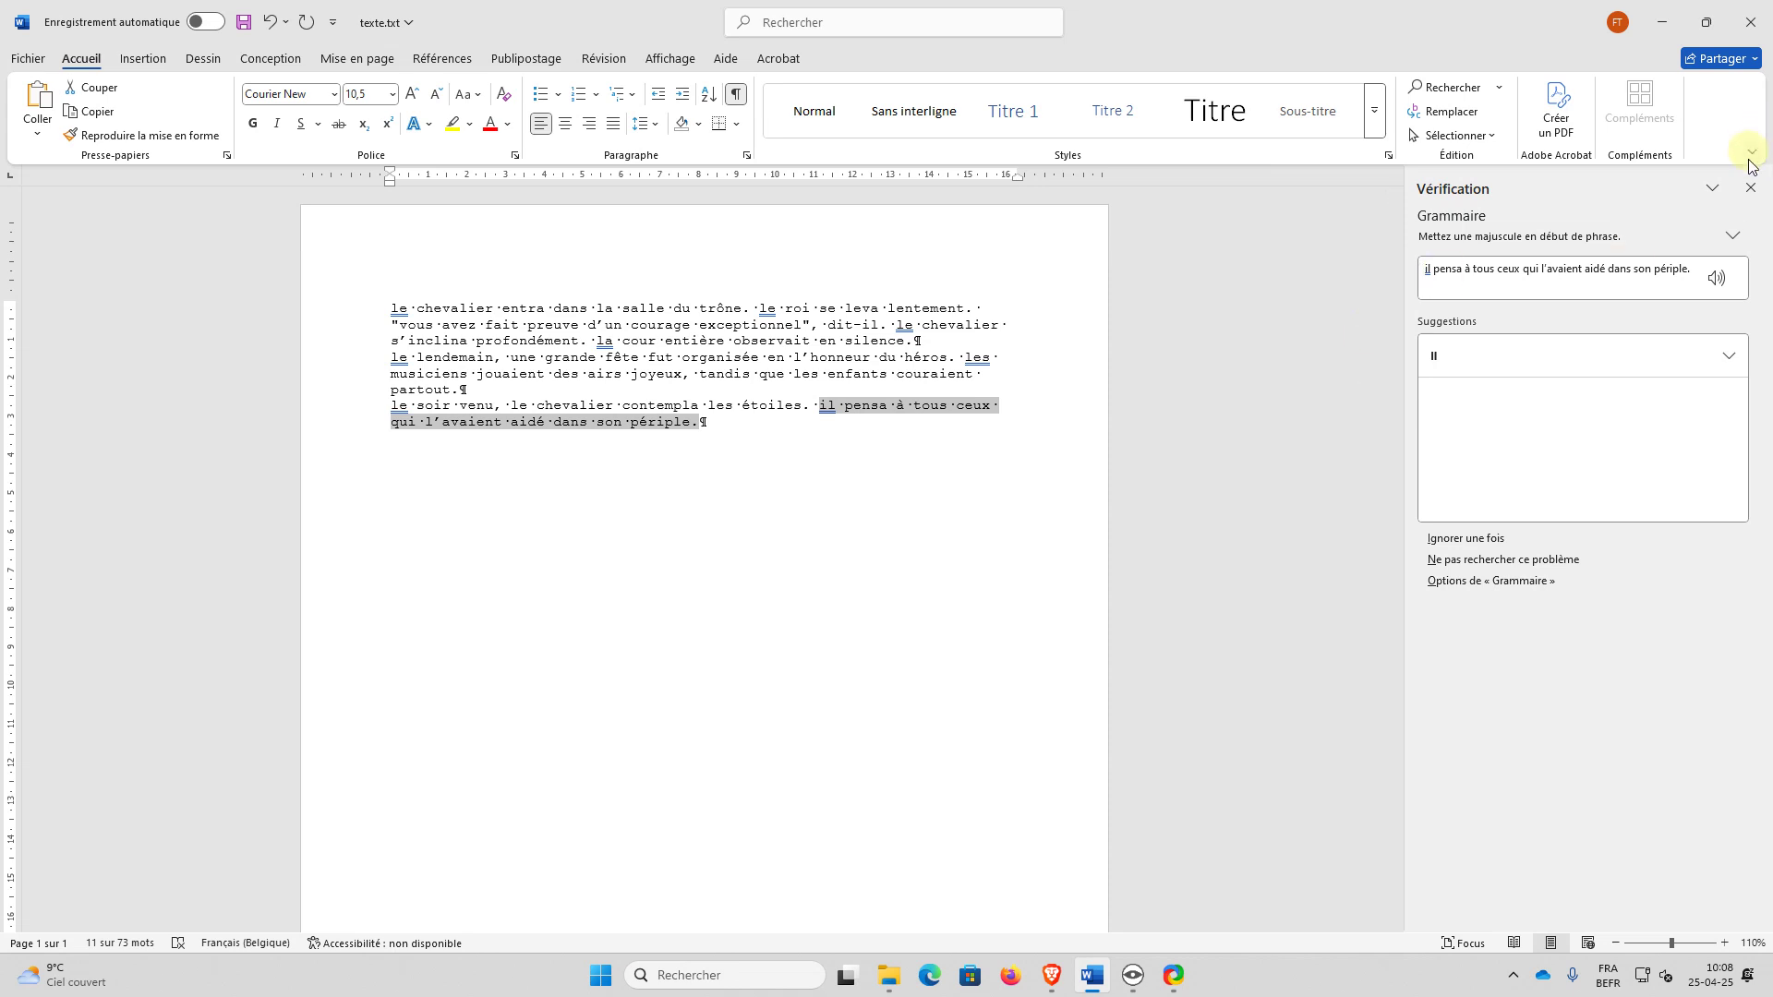
{"action": "left_click", "coordinate": [1751, 188]}
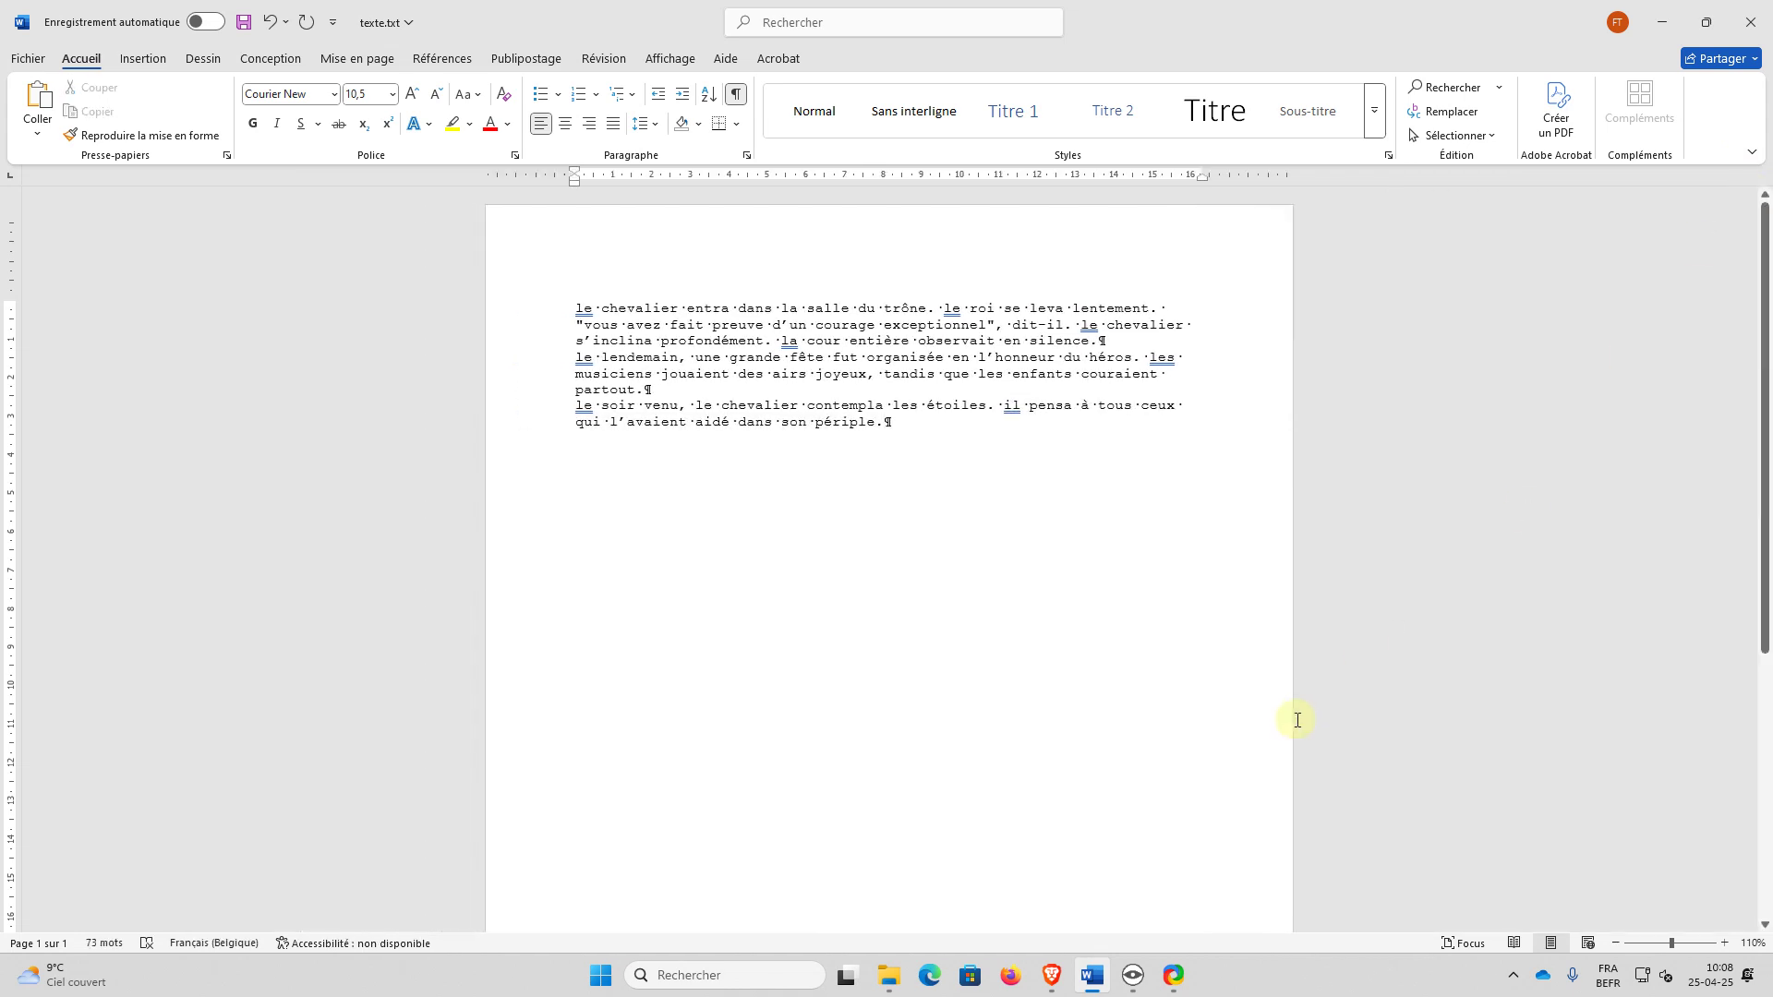
{"action": "key", "text": "F7"}
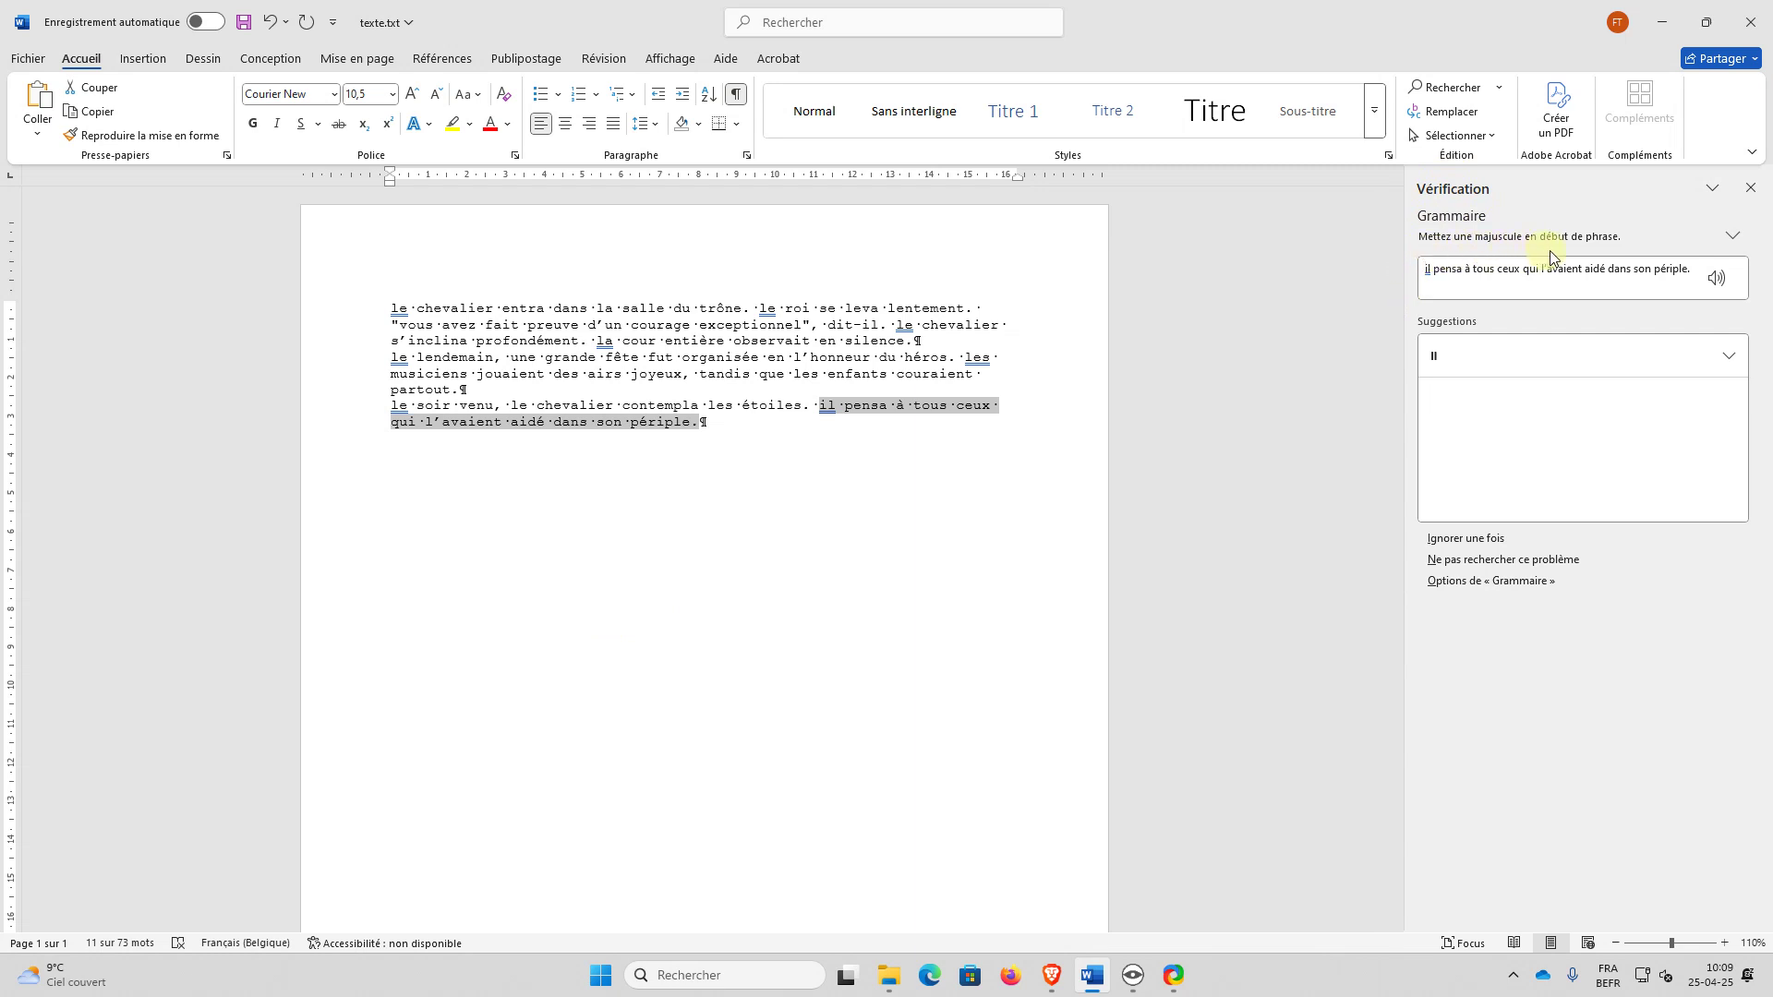
{"action": "left_click", "coordinate": [1438, 358]}
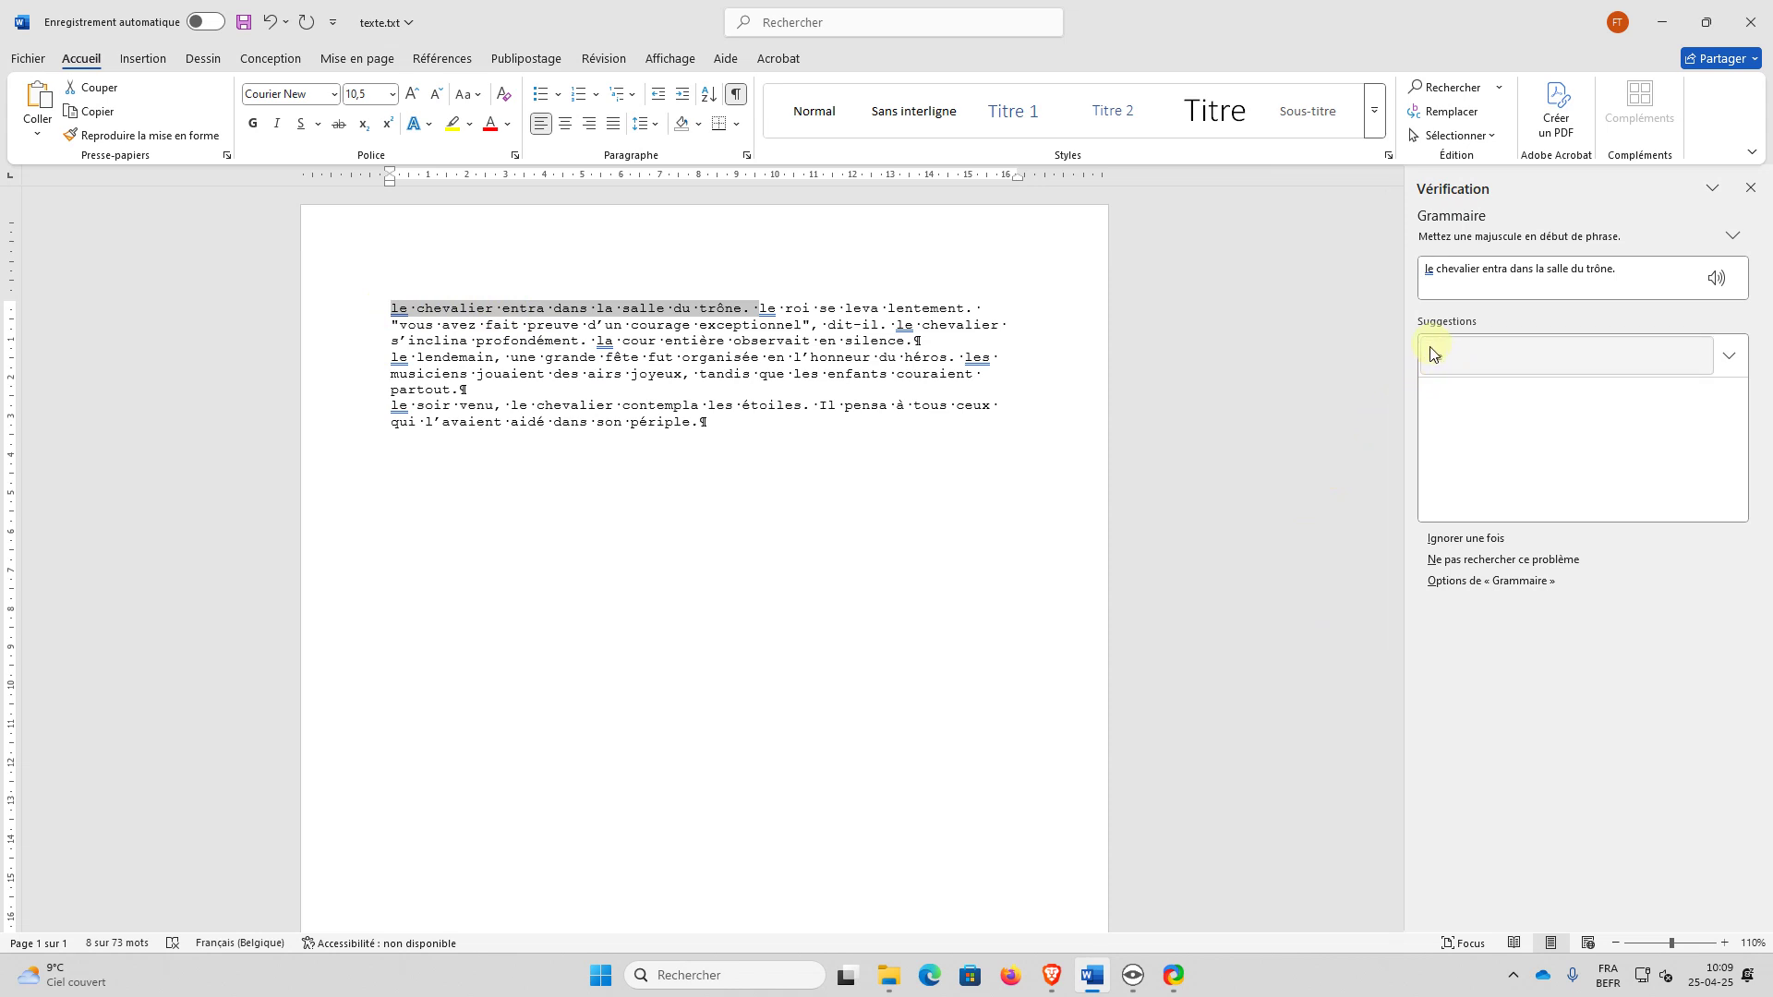
{"action": "left_click", "coordinate": [1444, 367]}
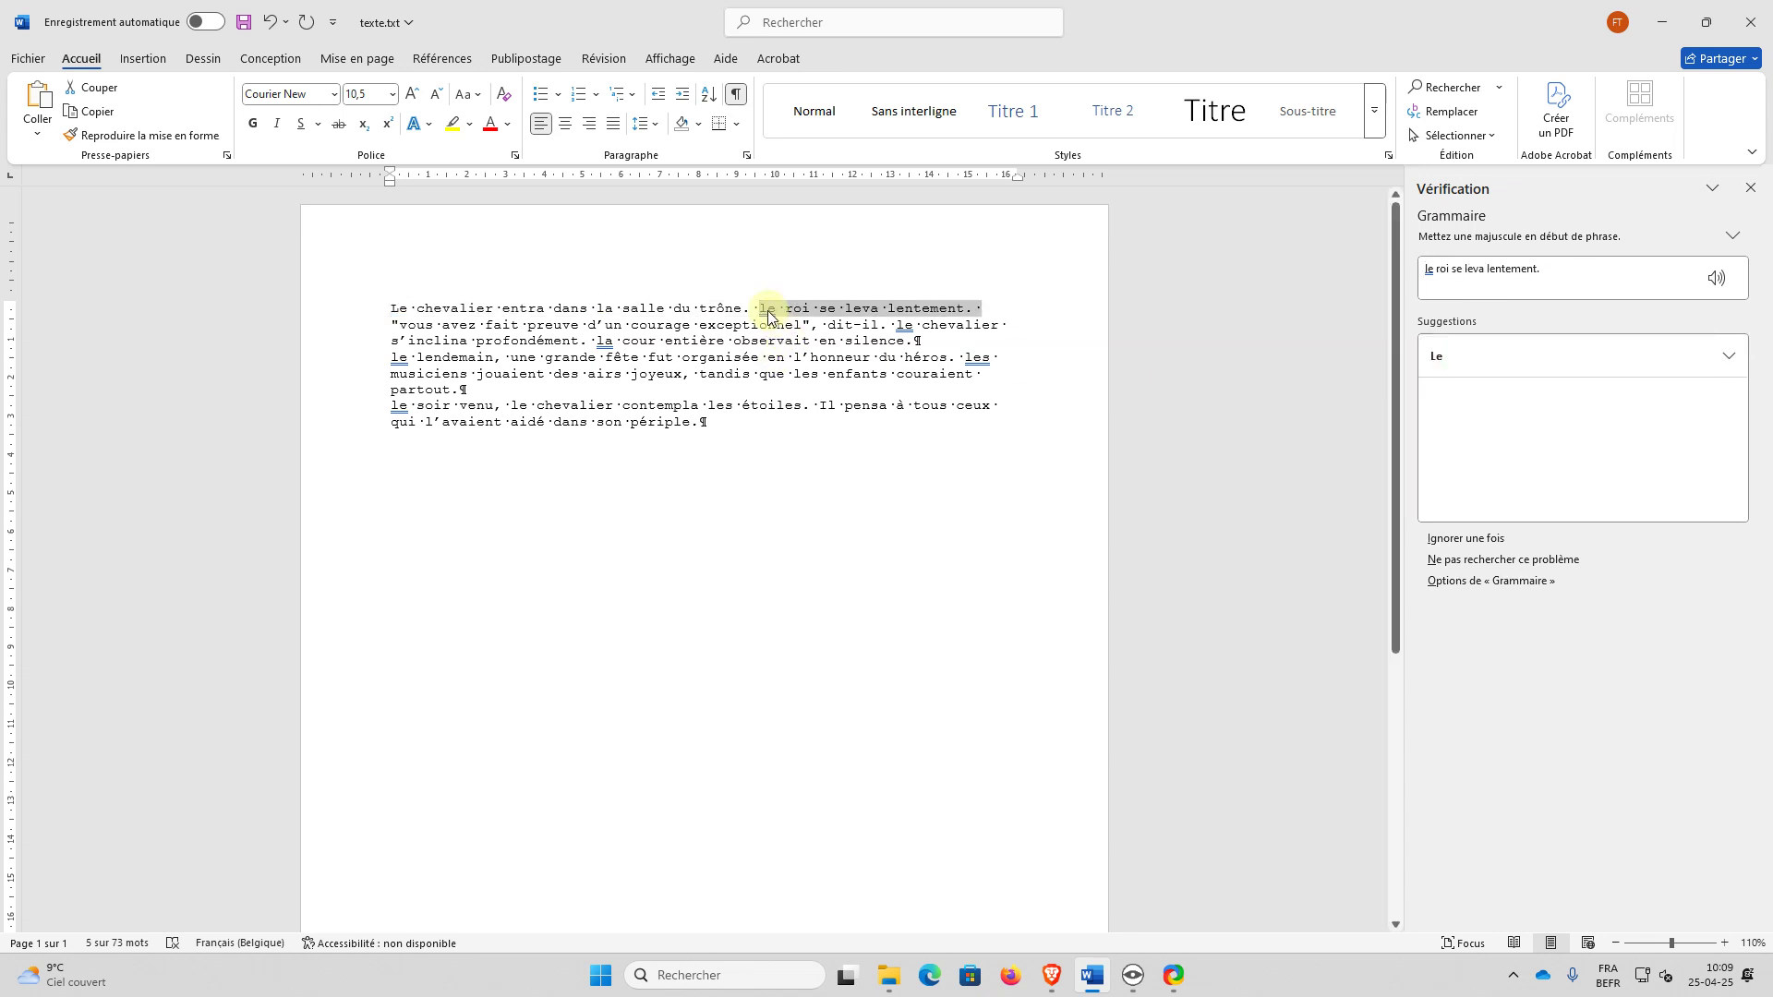
{"action": "left_click", "coordinate": [1482, 366]}
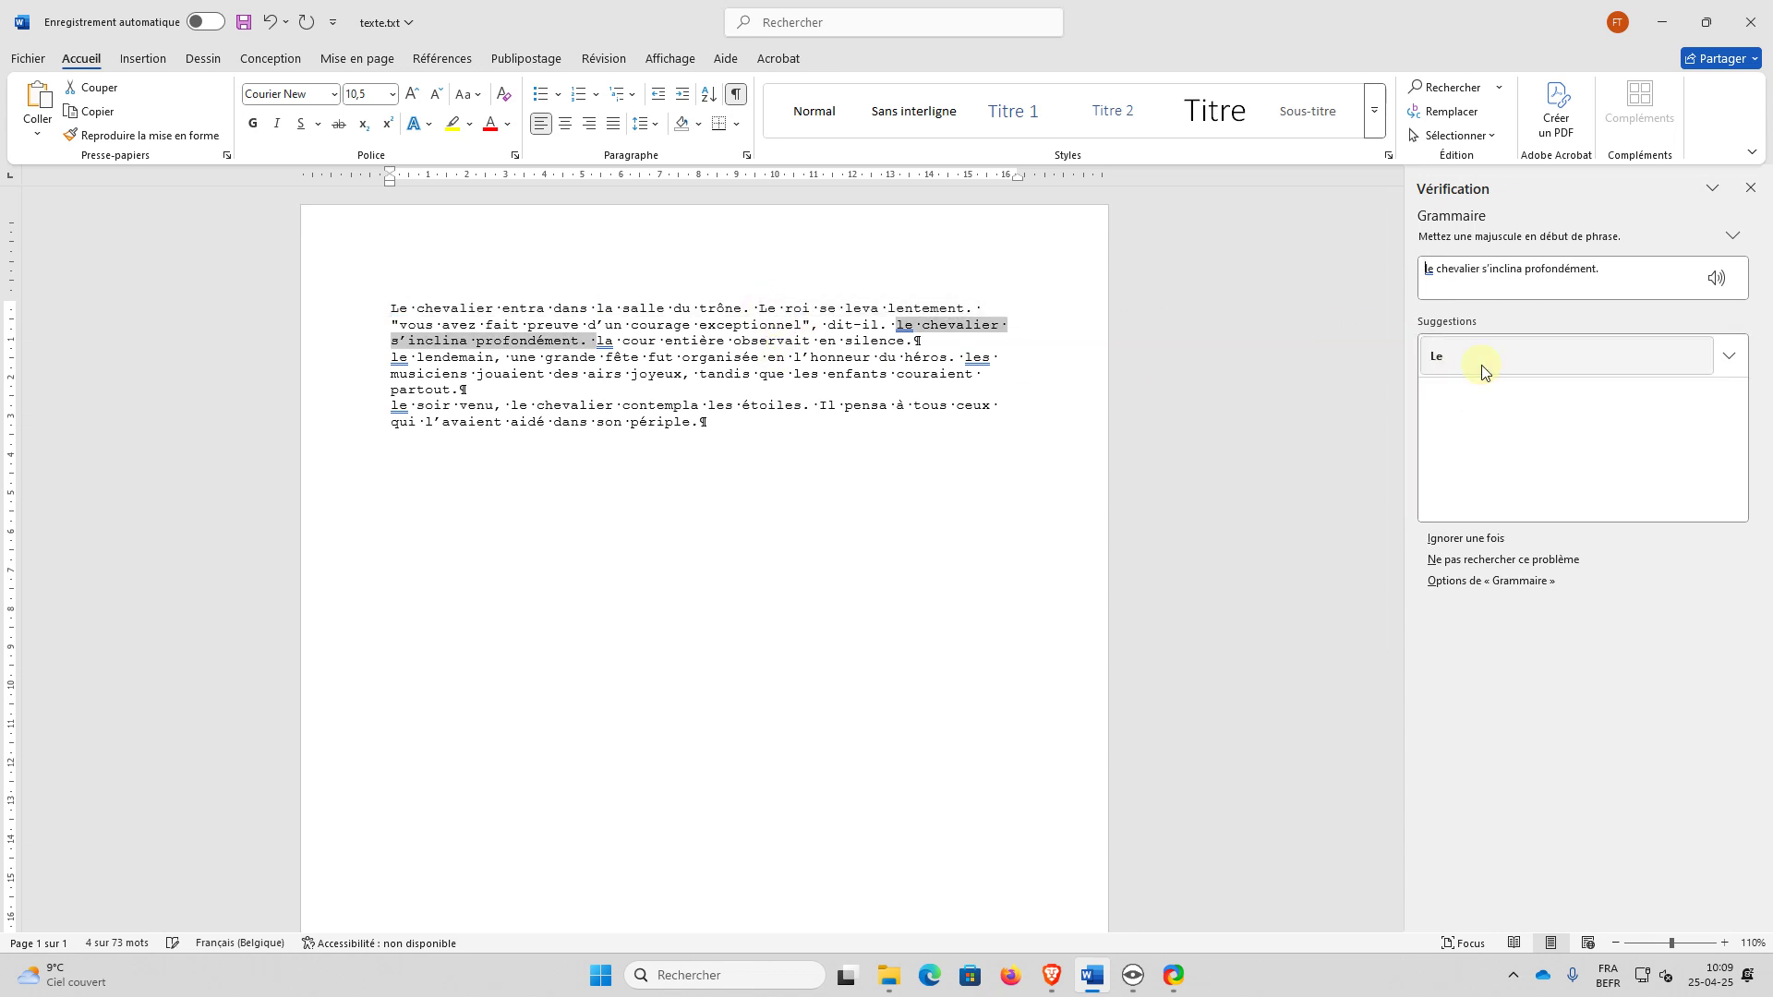
{"action": "left_click", "coordinate": [1481, 367]}
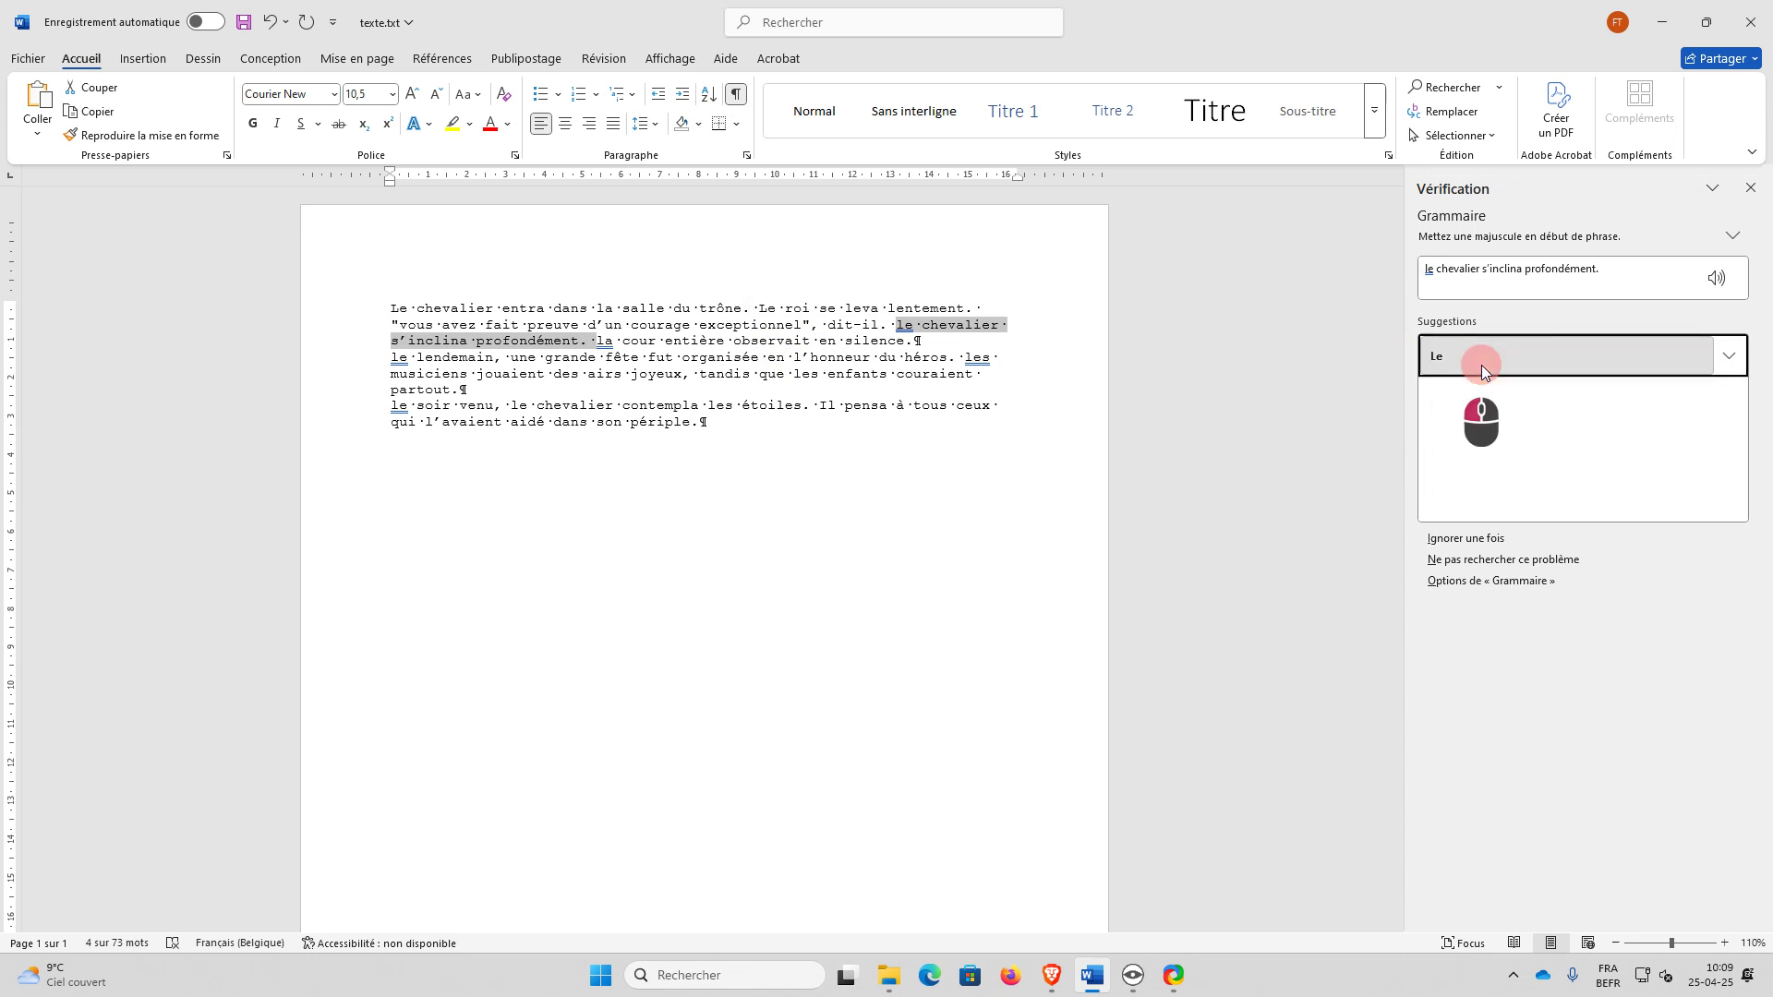
{"action": "left_click", "coordinate": [1481, 366]}
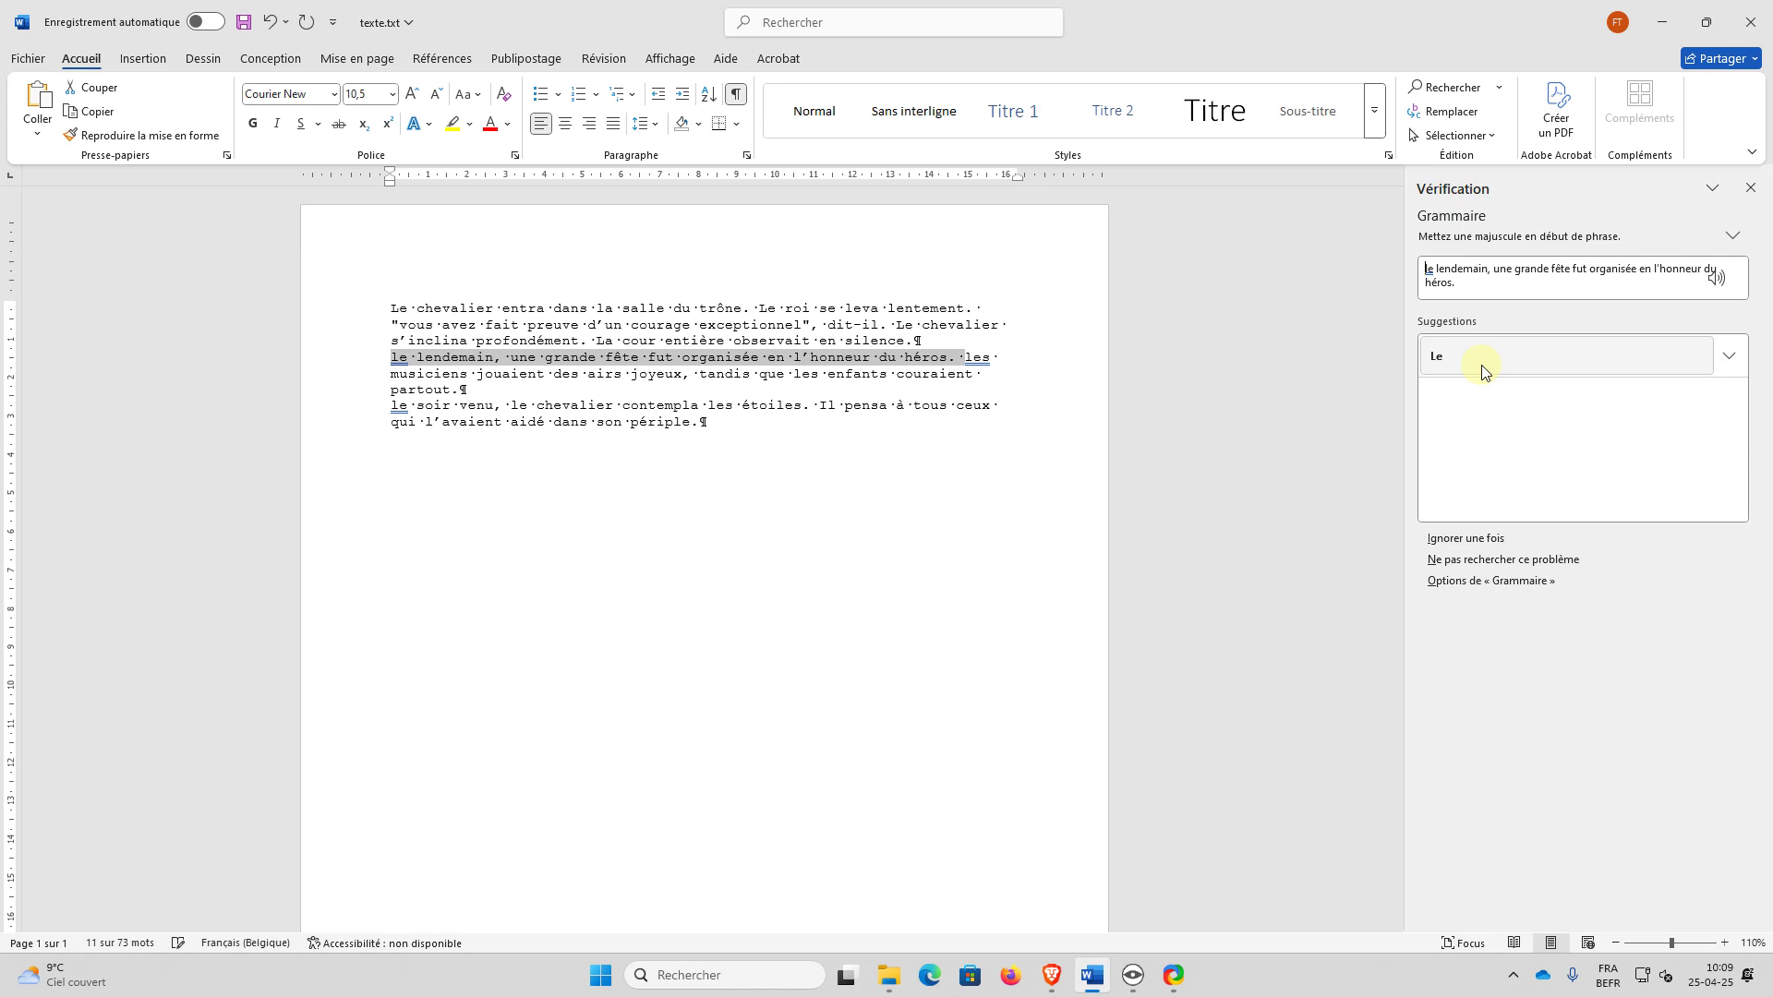
{"action": "left_click", "coordinate": [1481, 365]}
{"action": "left_click", "coordinate": [1482, 366]}
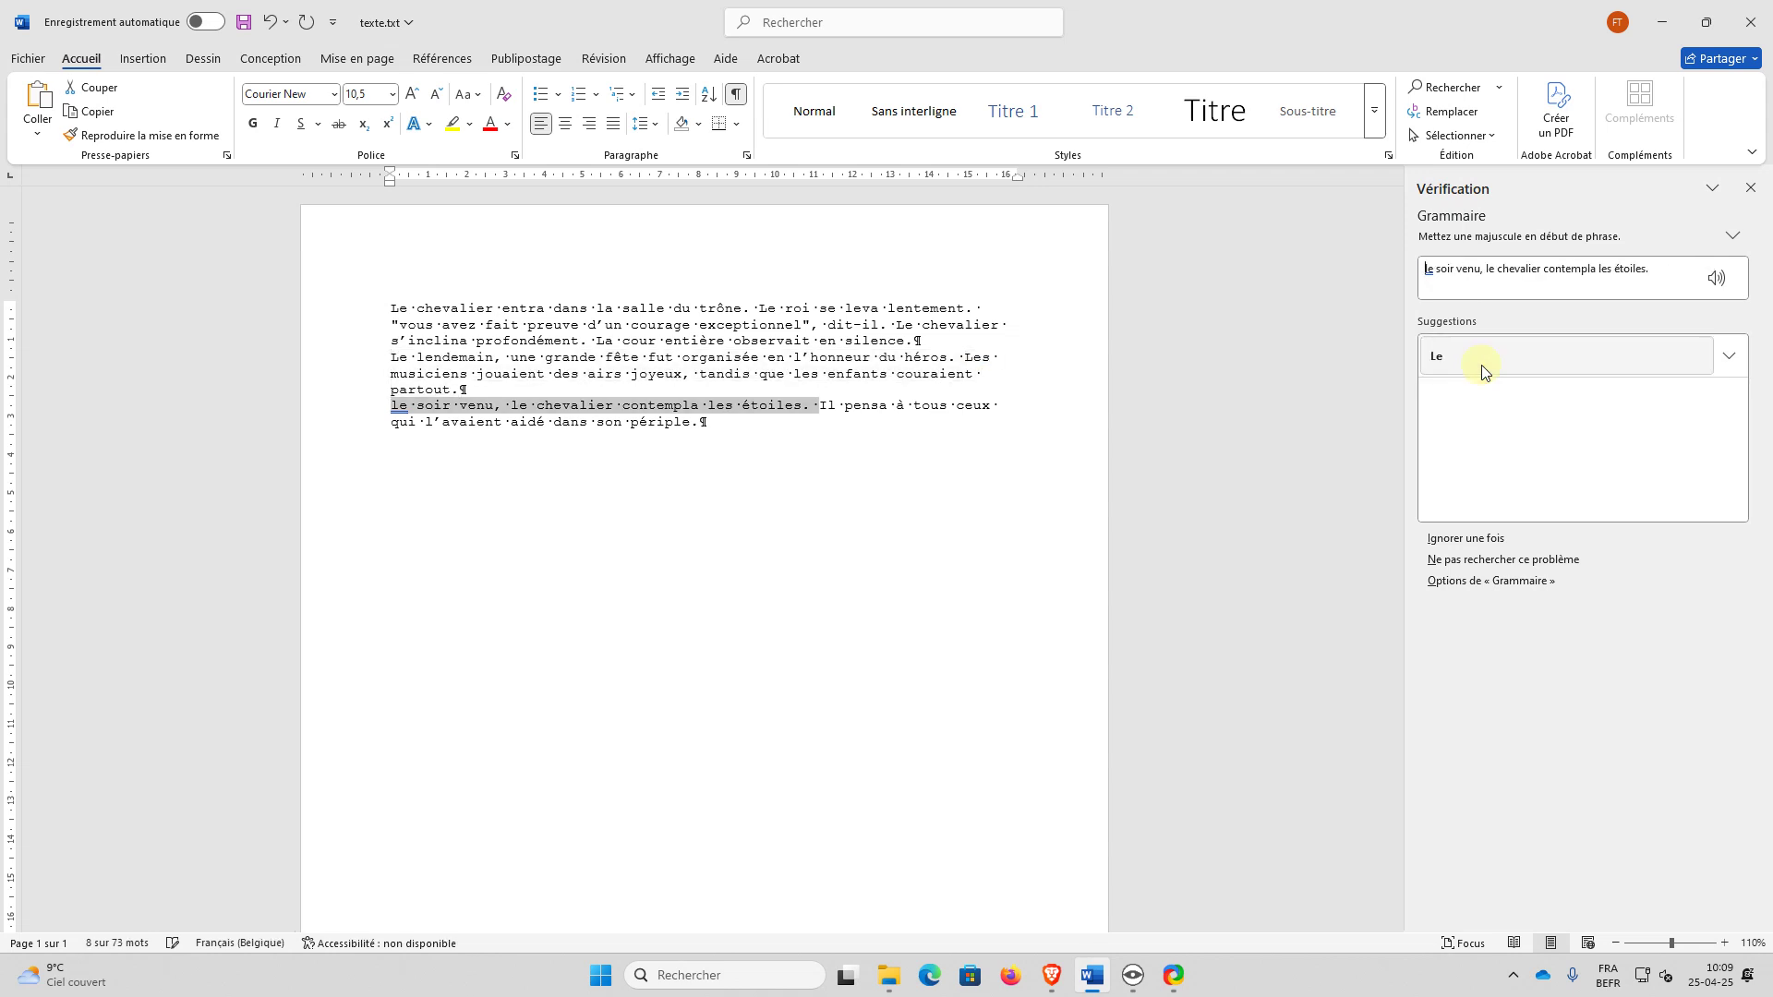
{"action": "left_click", "coordinate": [1482, 366]}
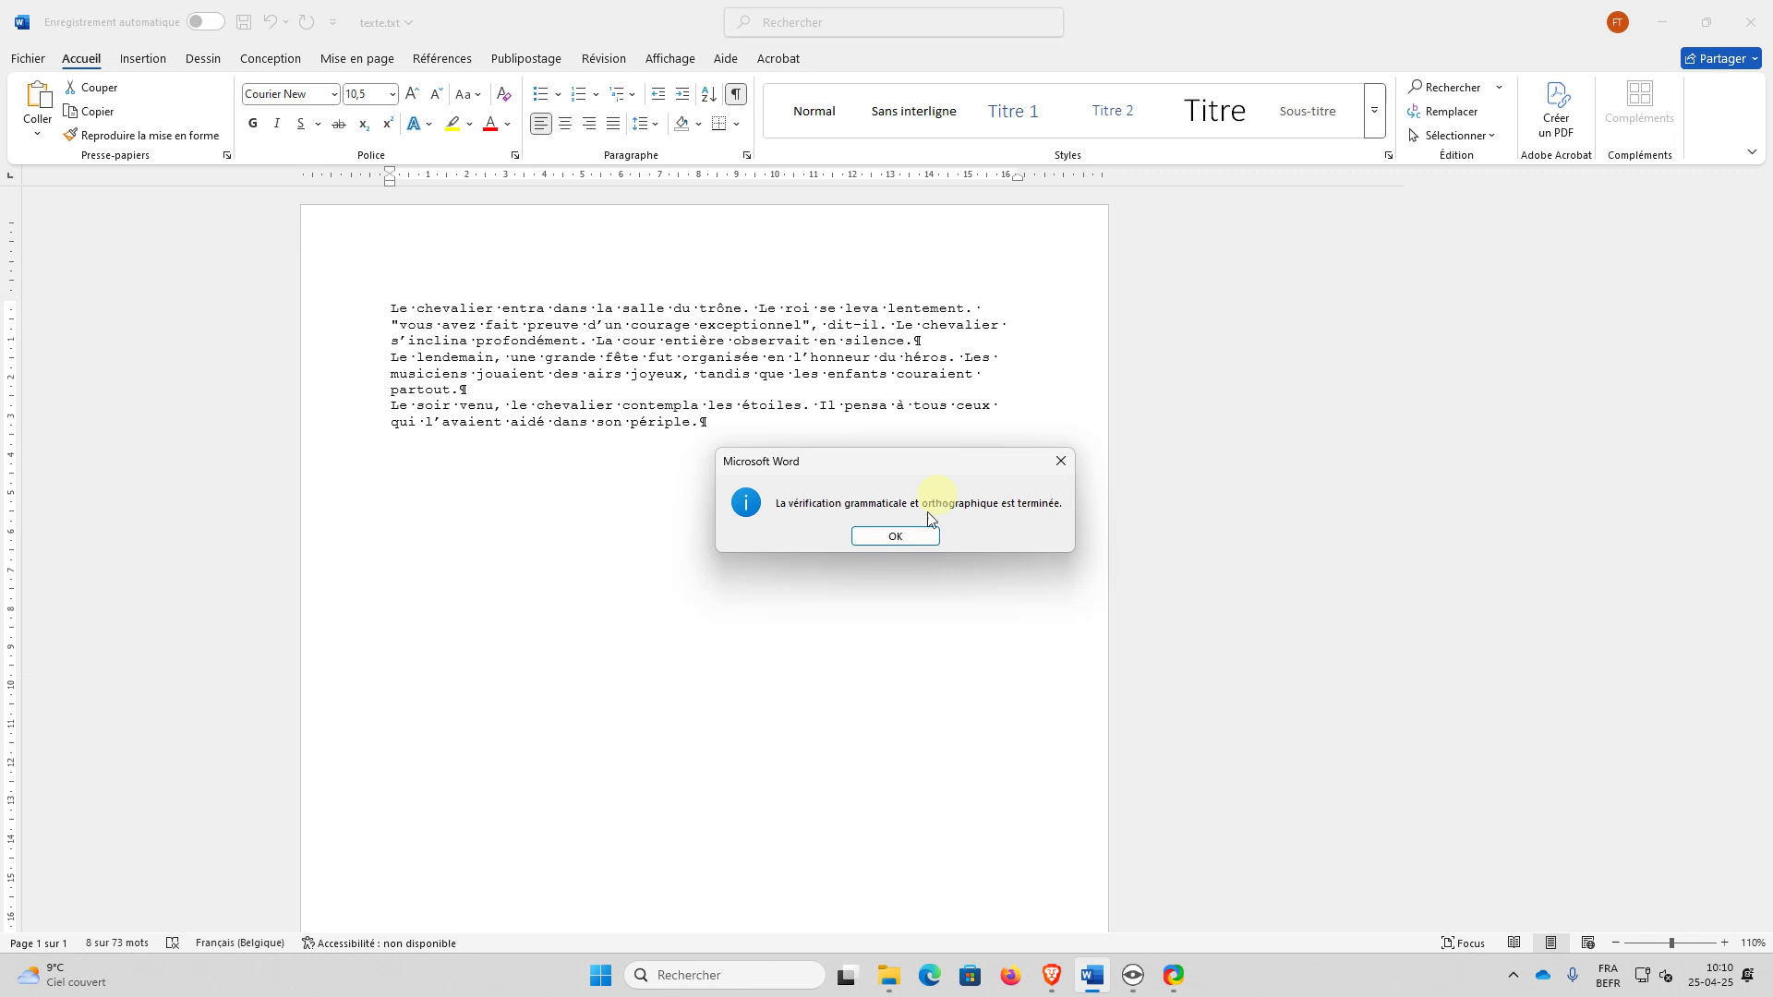
{"action": "left_click", "coordinate": [902, 537]}
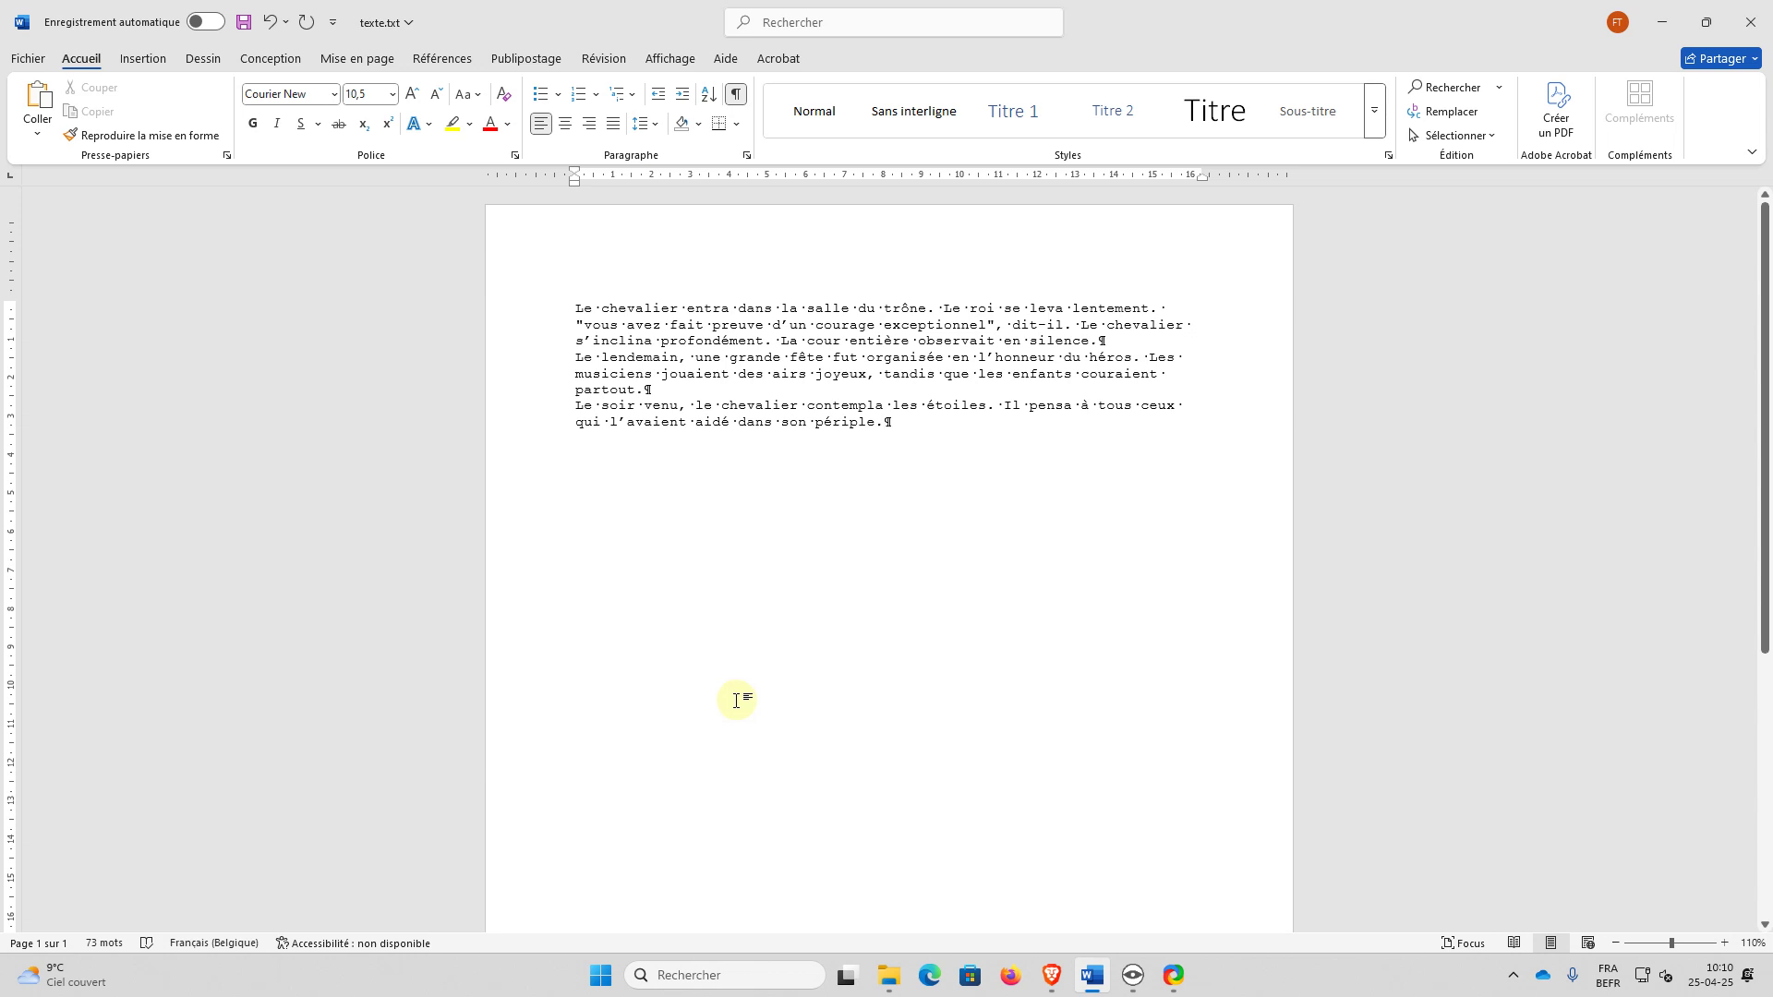
Step: Set the first paragraph's font to Times New Roman, size 12
{"action": "double_click", "coordinate": [532, 325]}
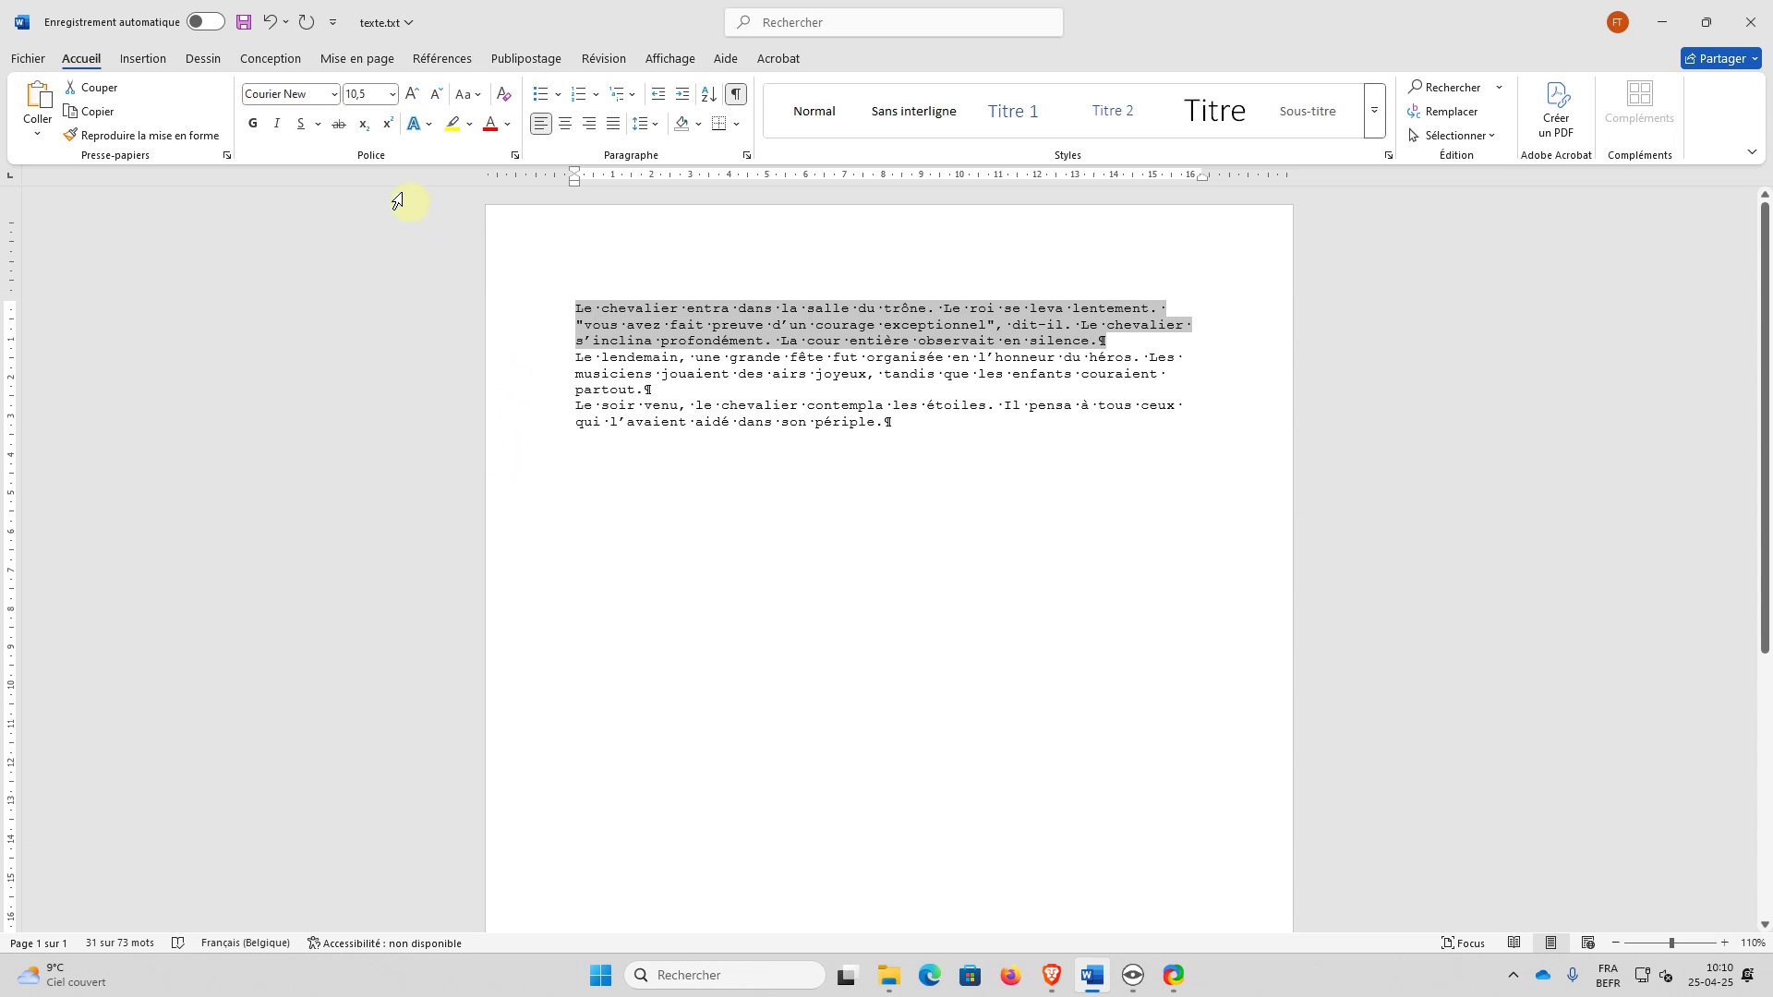
{"action": "left_click", "coordinate": [334, 96]}
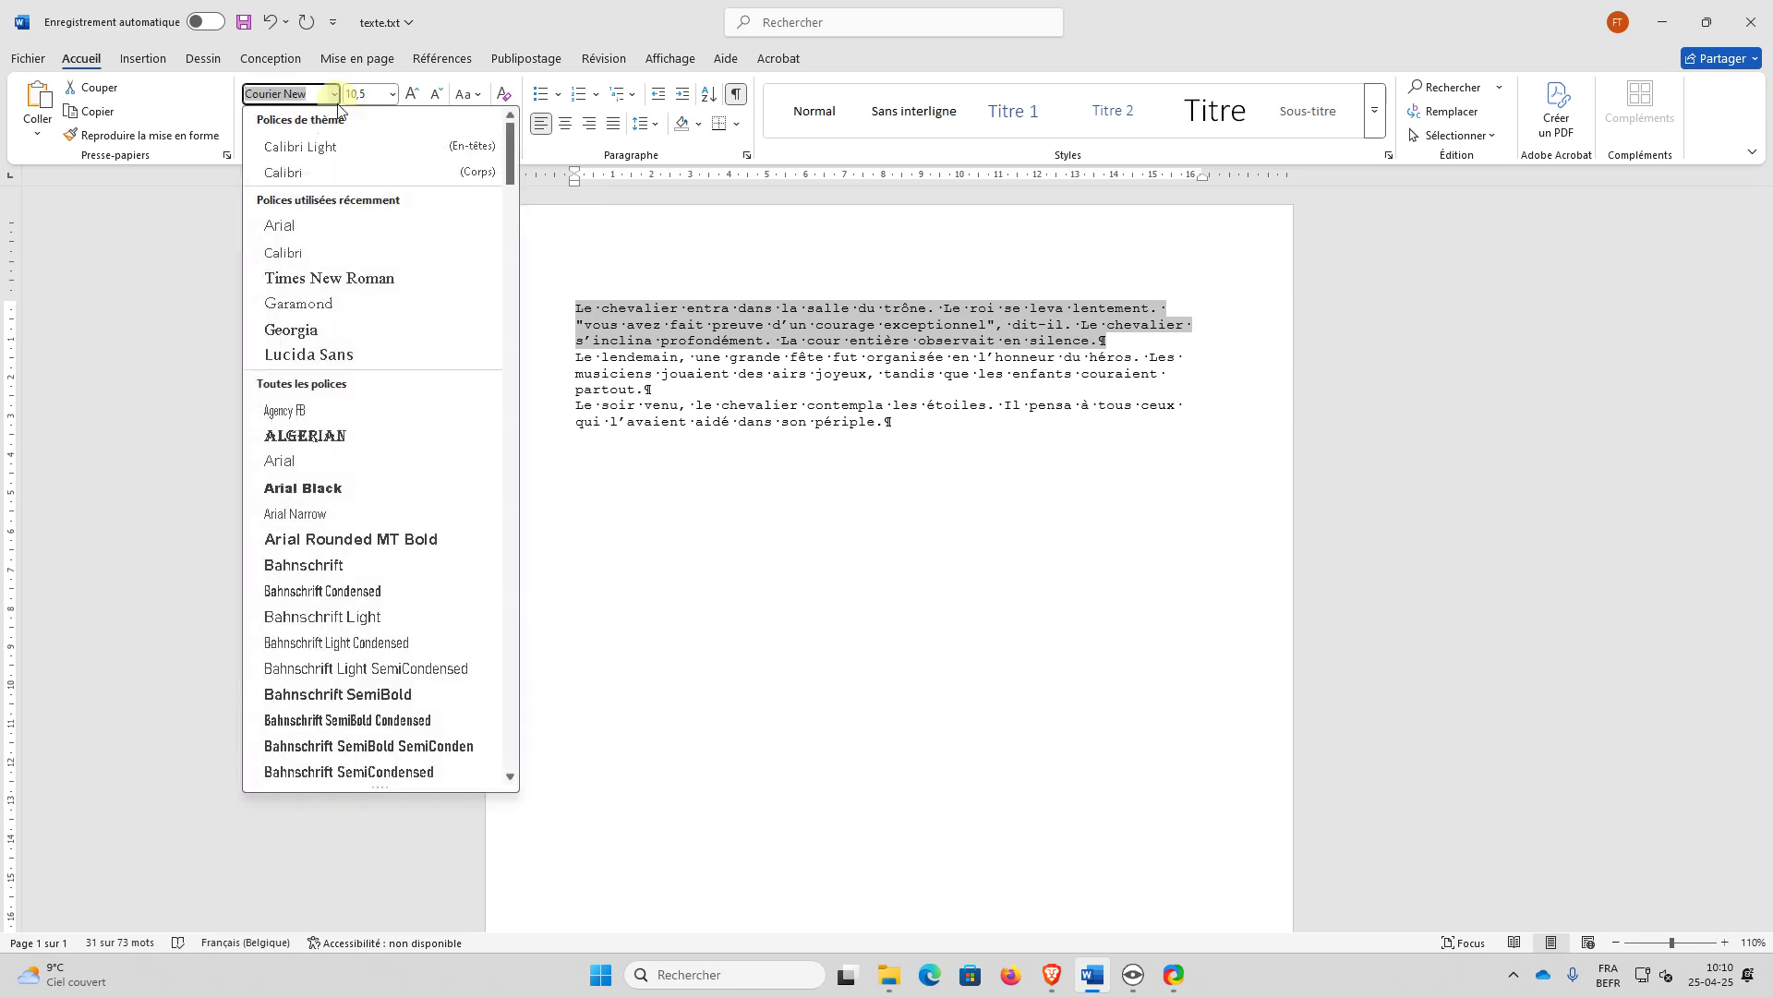
{"action": "left_click", "coordinate": [348, 277]}
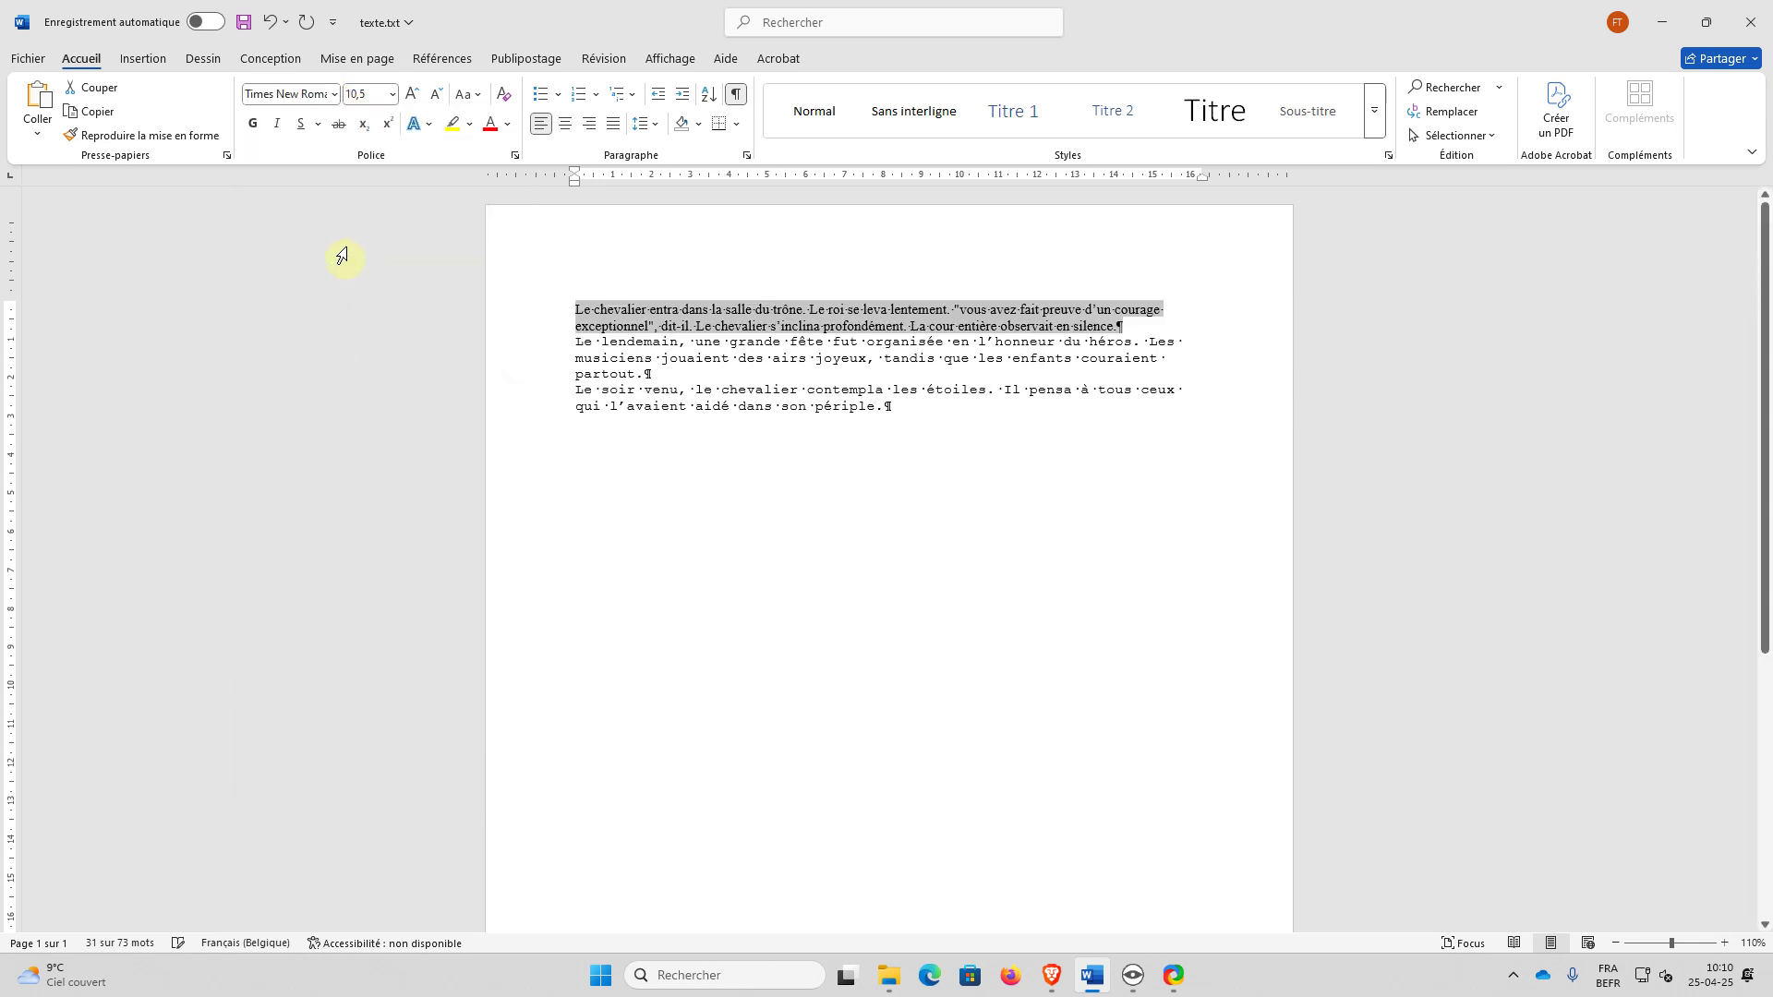
{"action": "left_click", "coordinate": [392, 94]}
{"action": "key", "text": "Escape"}
{"action": "type", "text": "12"}
{"action": "key", "text": "Return"}
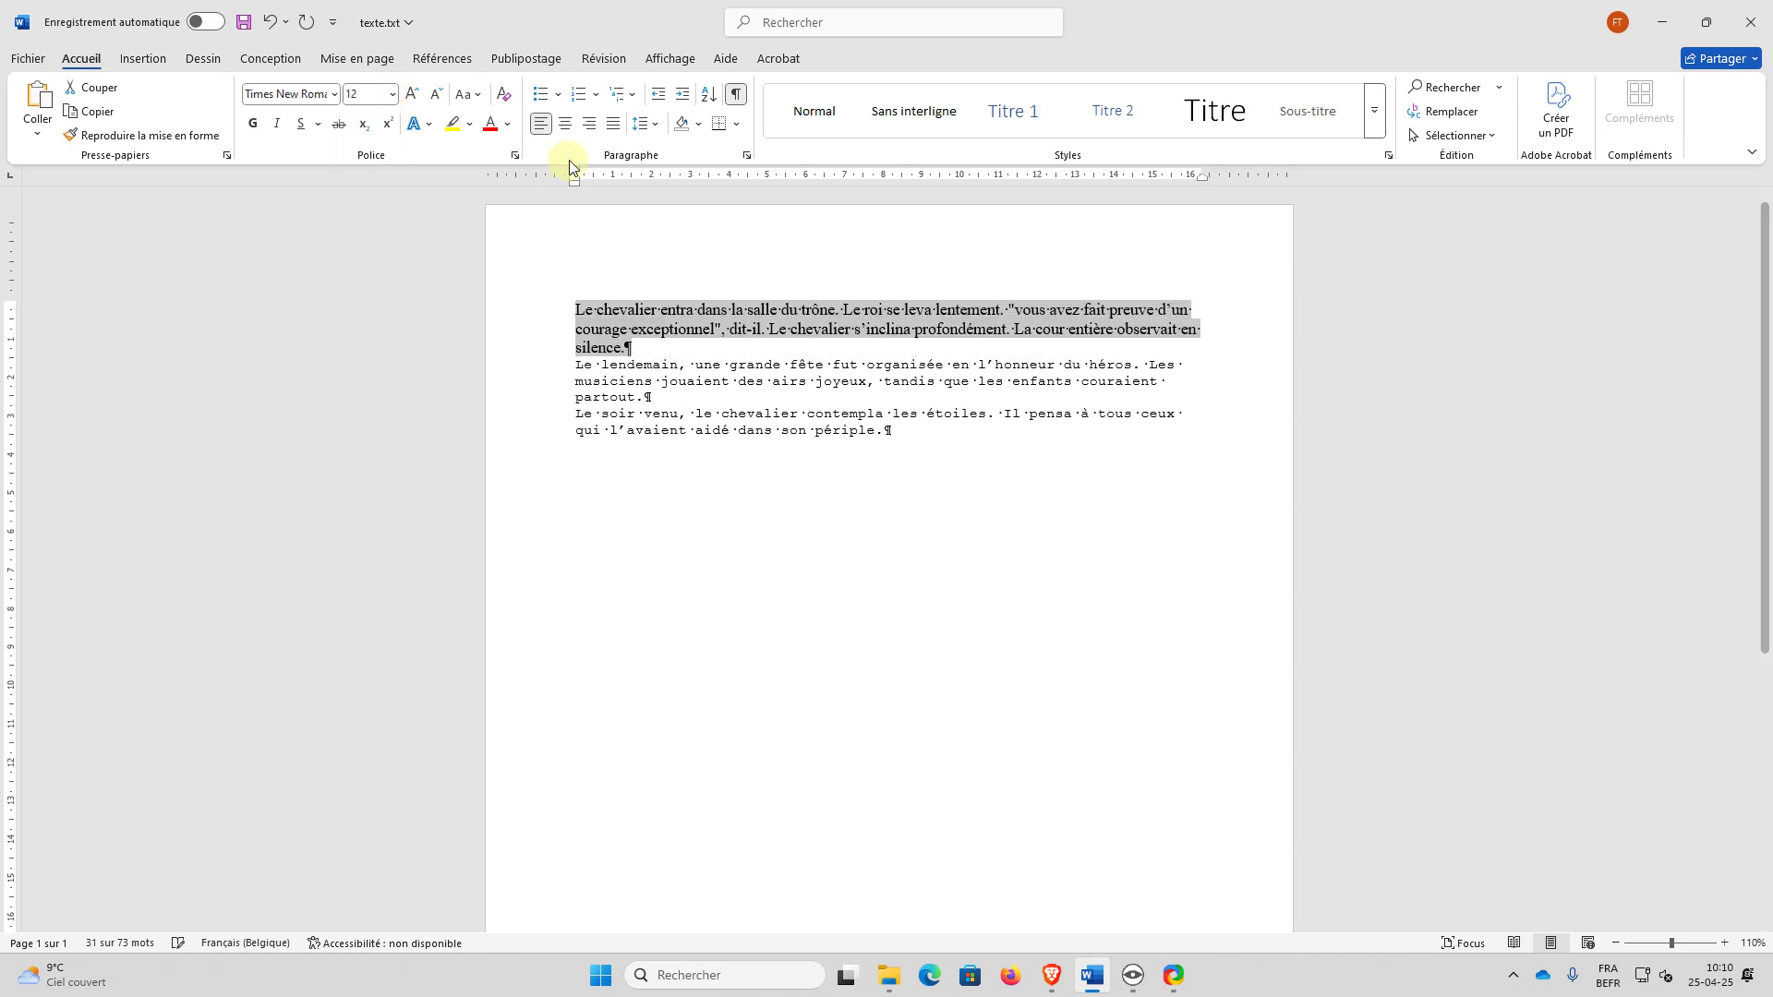
Step: Justify the first paragraph and give it a special first-line indent (Première ligne) of 1 cm
{"action": "left_click", "coordinate": [613, 125]}
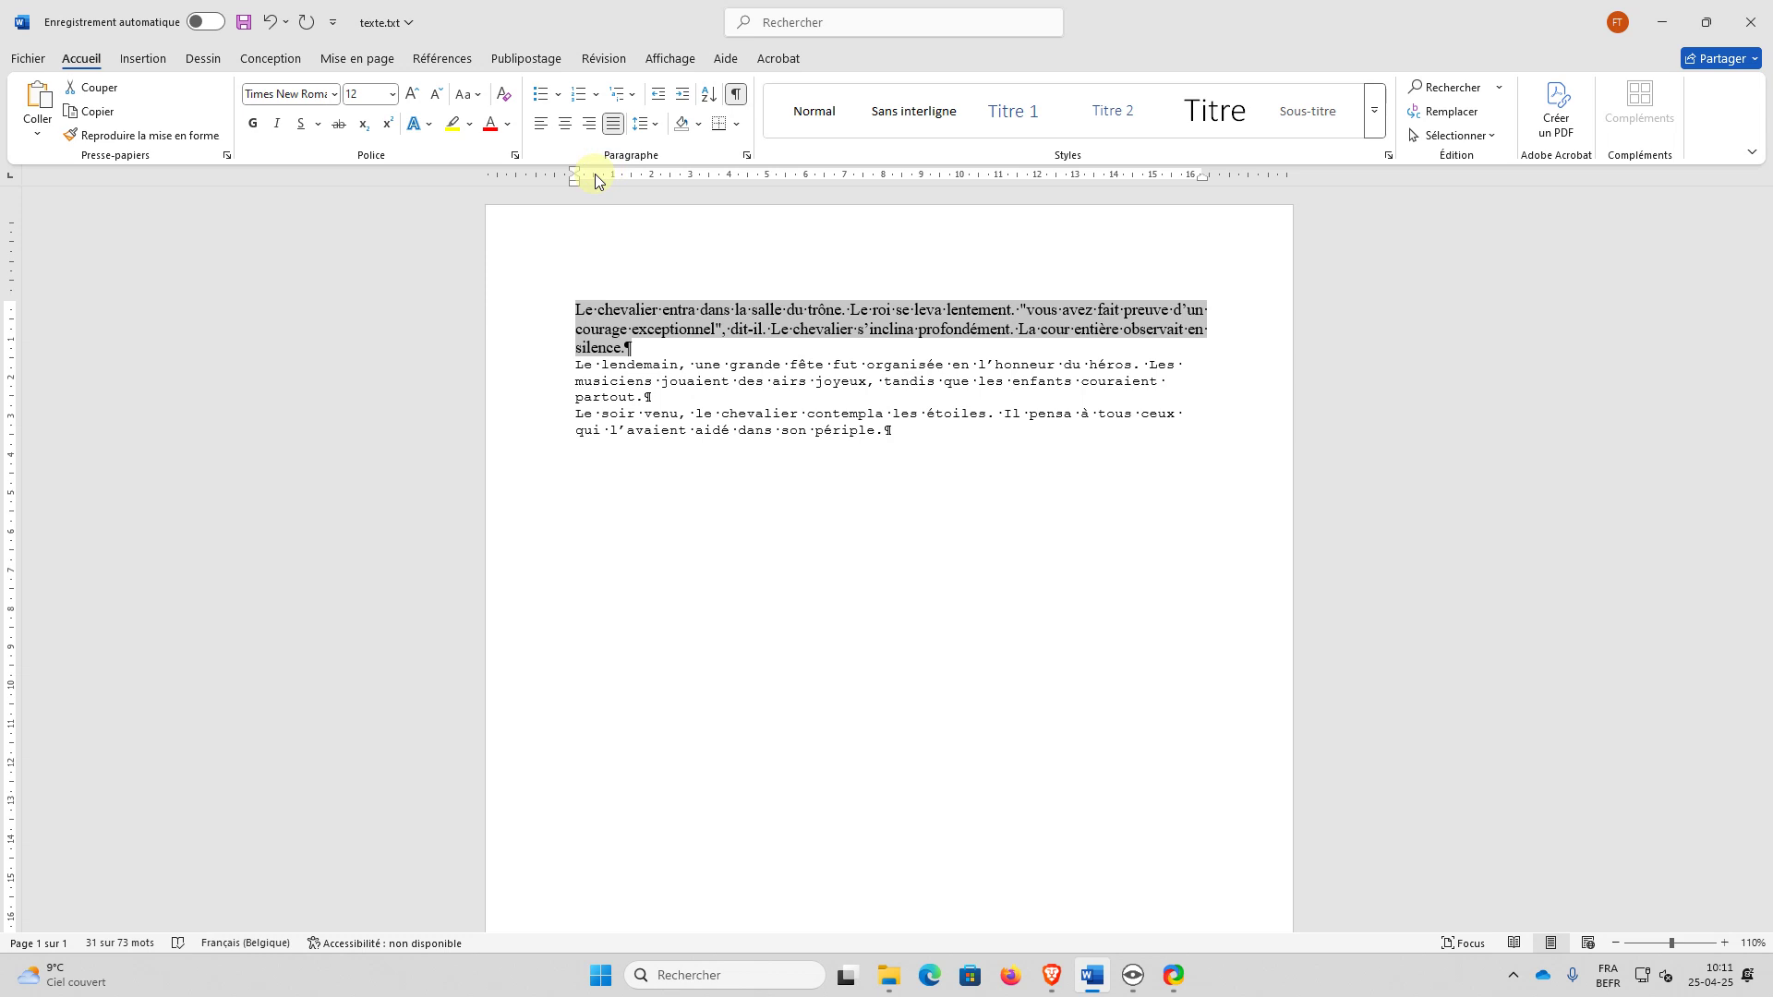
{"action": "left_click", "coordinate": [748, 157]}
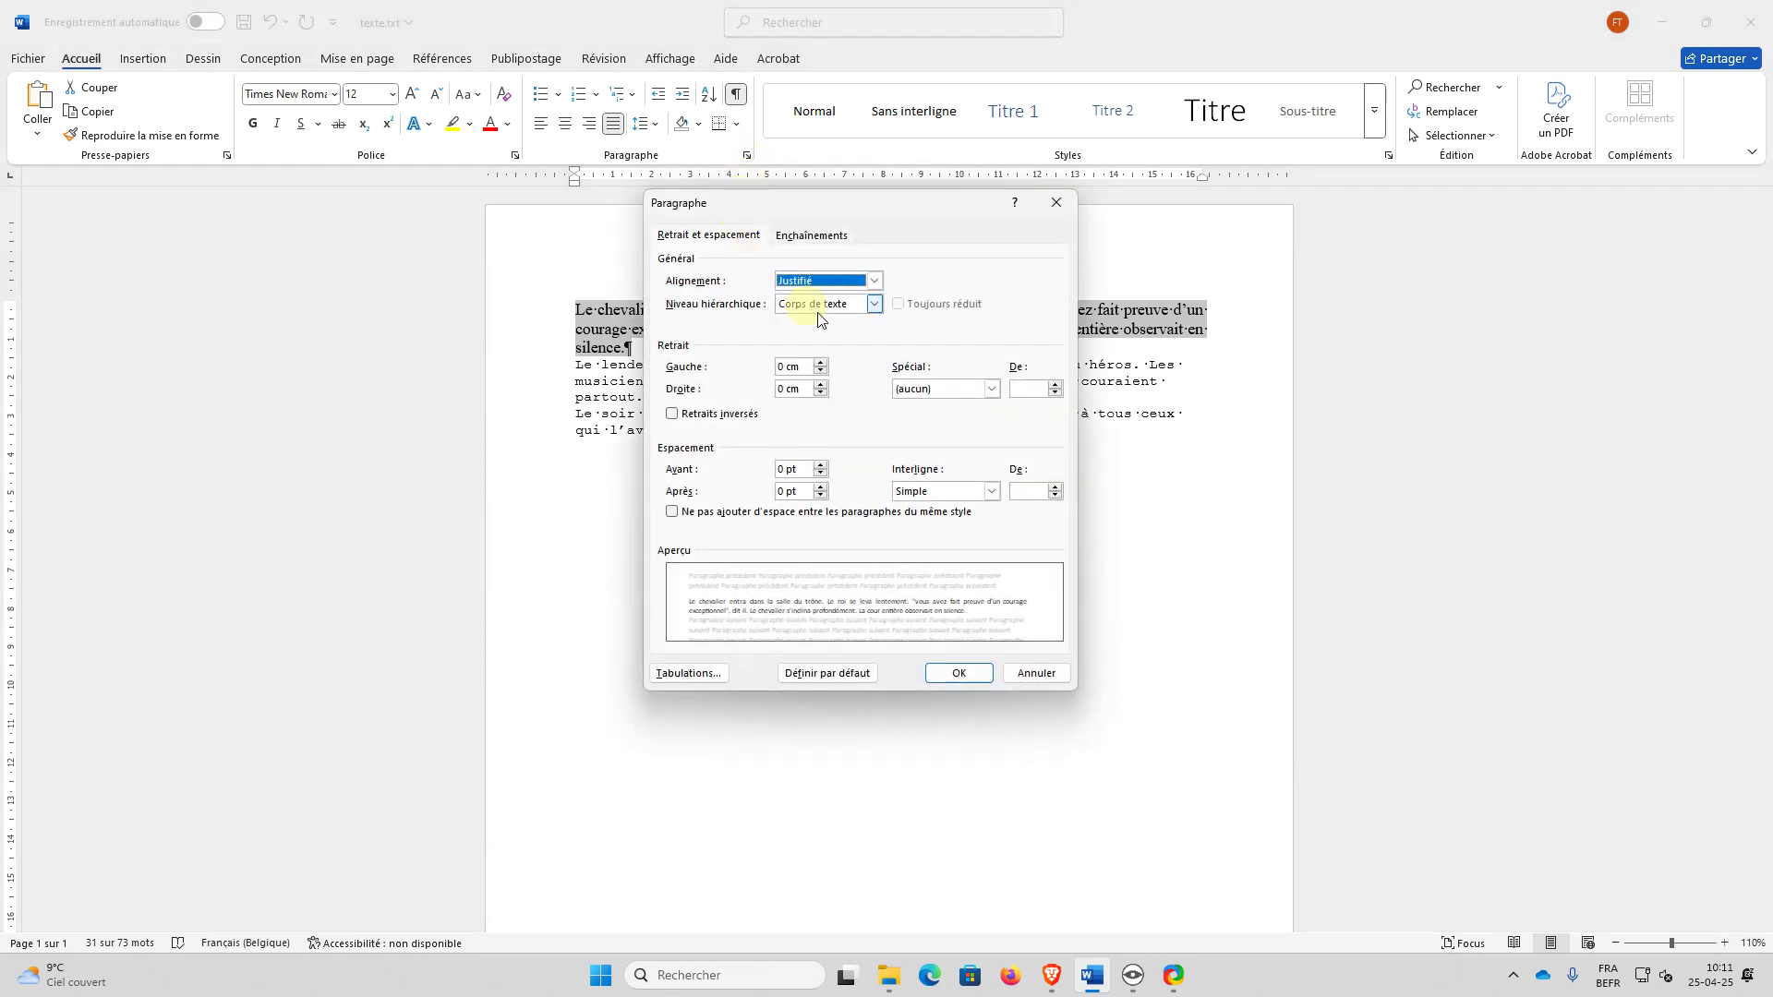
{"action": "left_click", "coordinate": [990, 389]}
{"action": "left_click", "coordinate": [974, 420]}
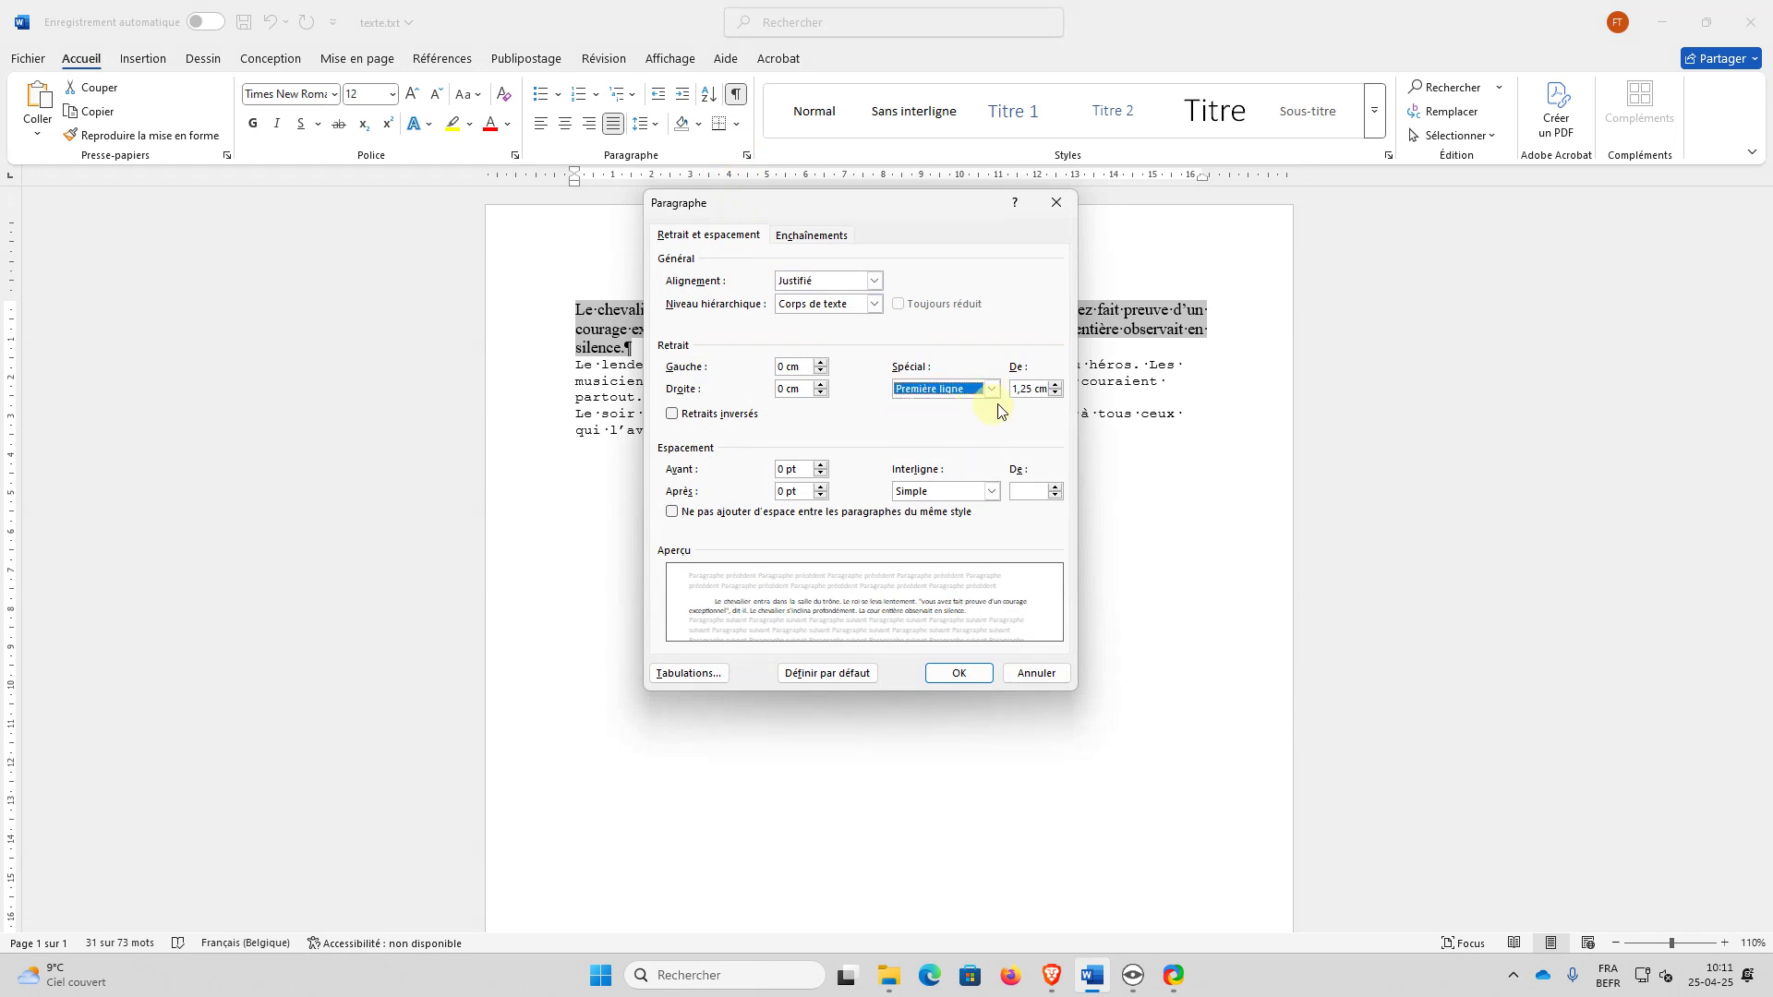
{"action": "left_click", "coordinate": [1057, 394]}
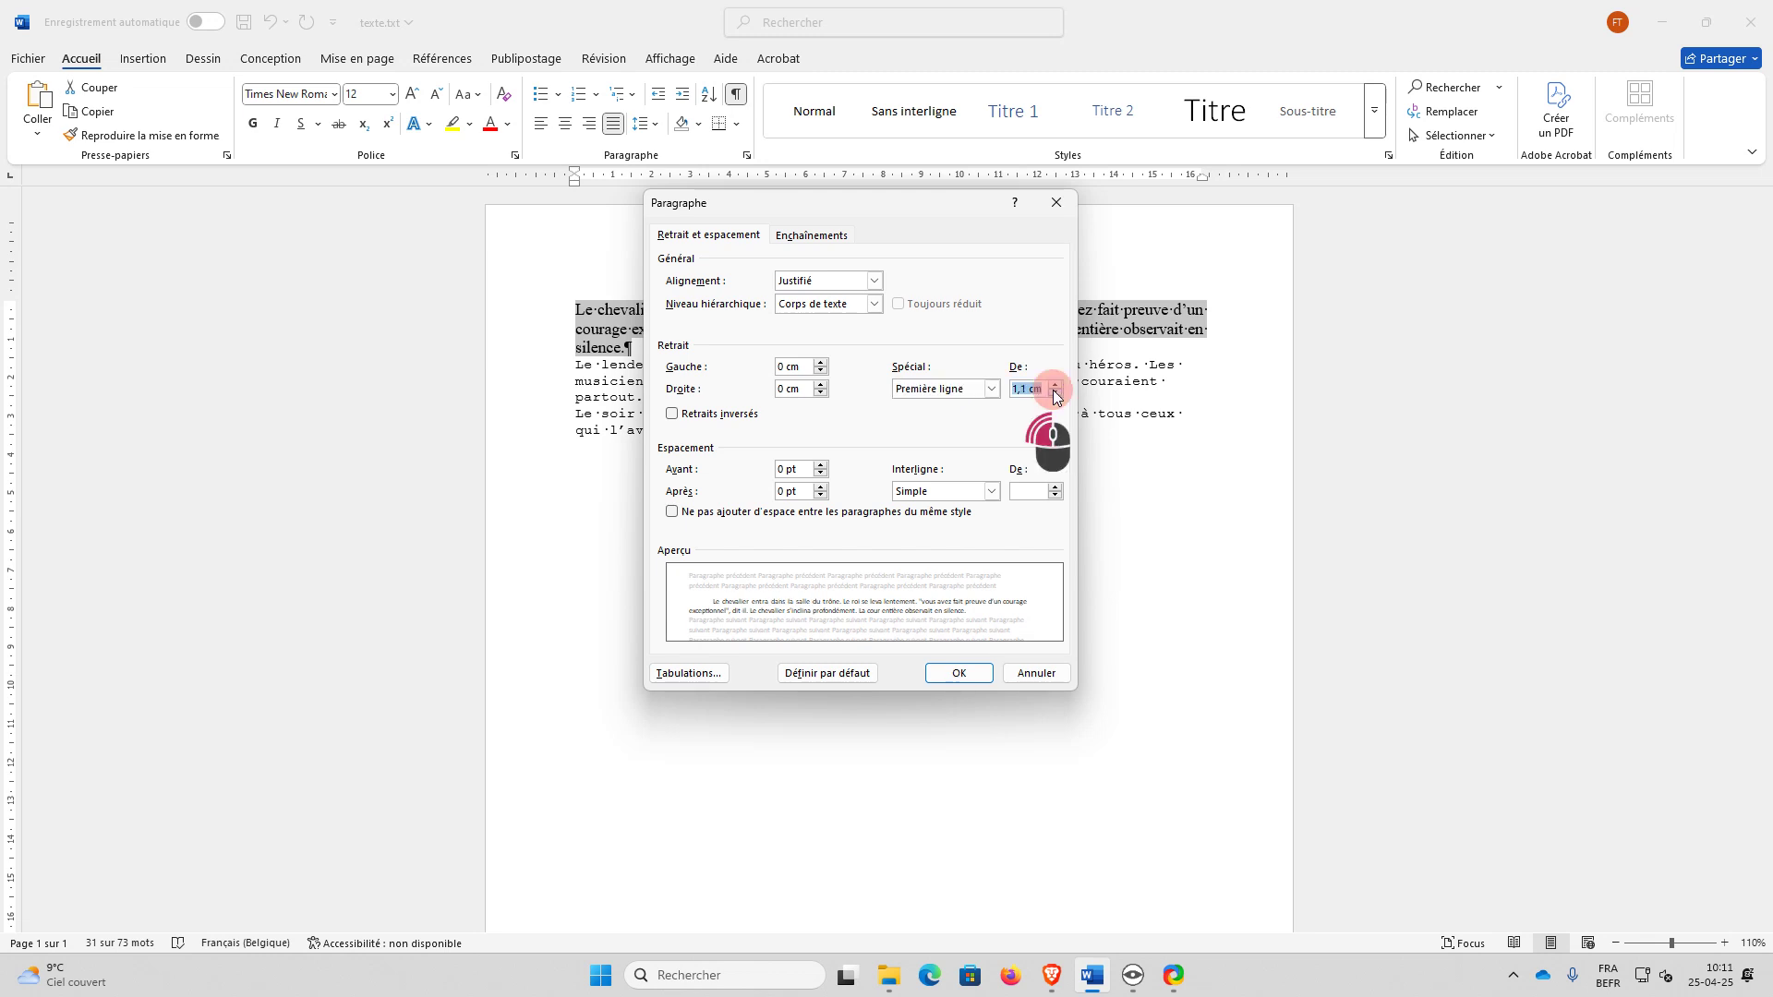
{"action": "left_click", "coordinate": [1057, 394]}
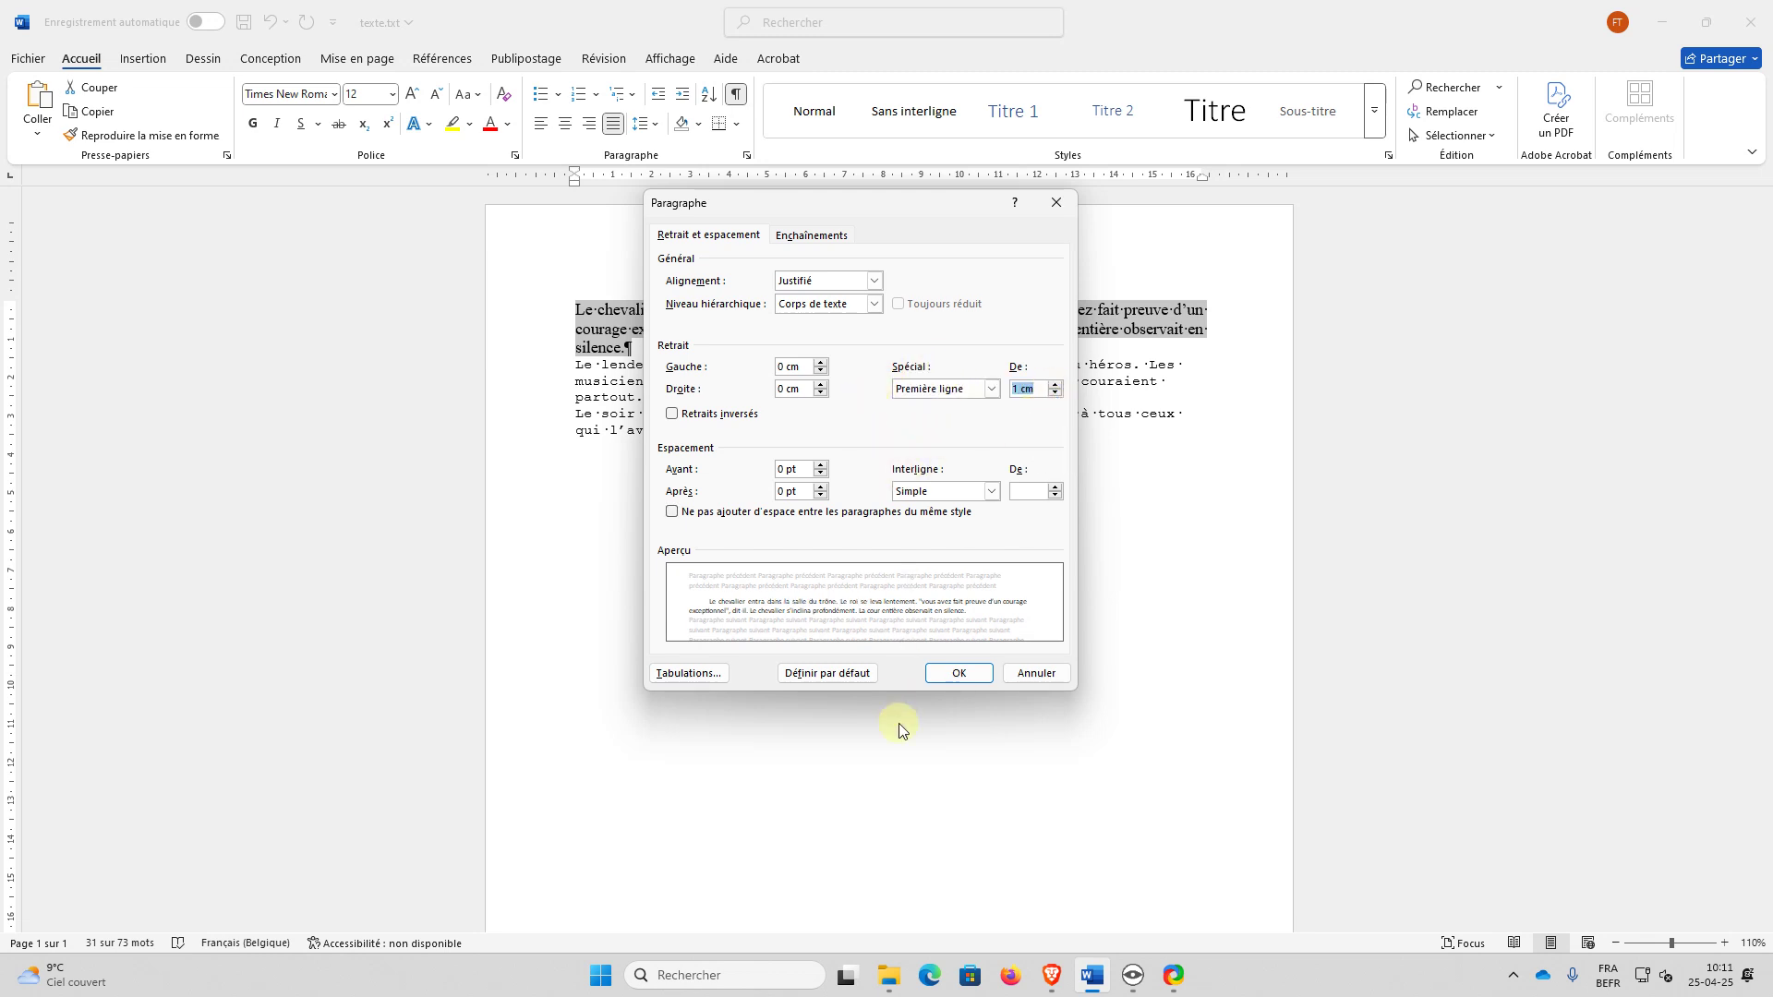
{"action": "left_click", "coordinate": [972, 679]}
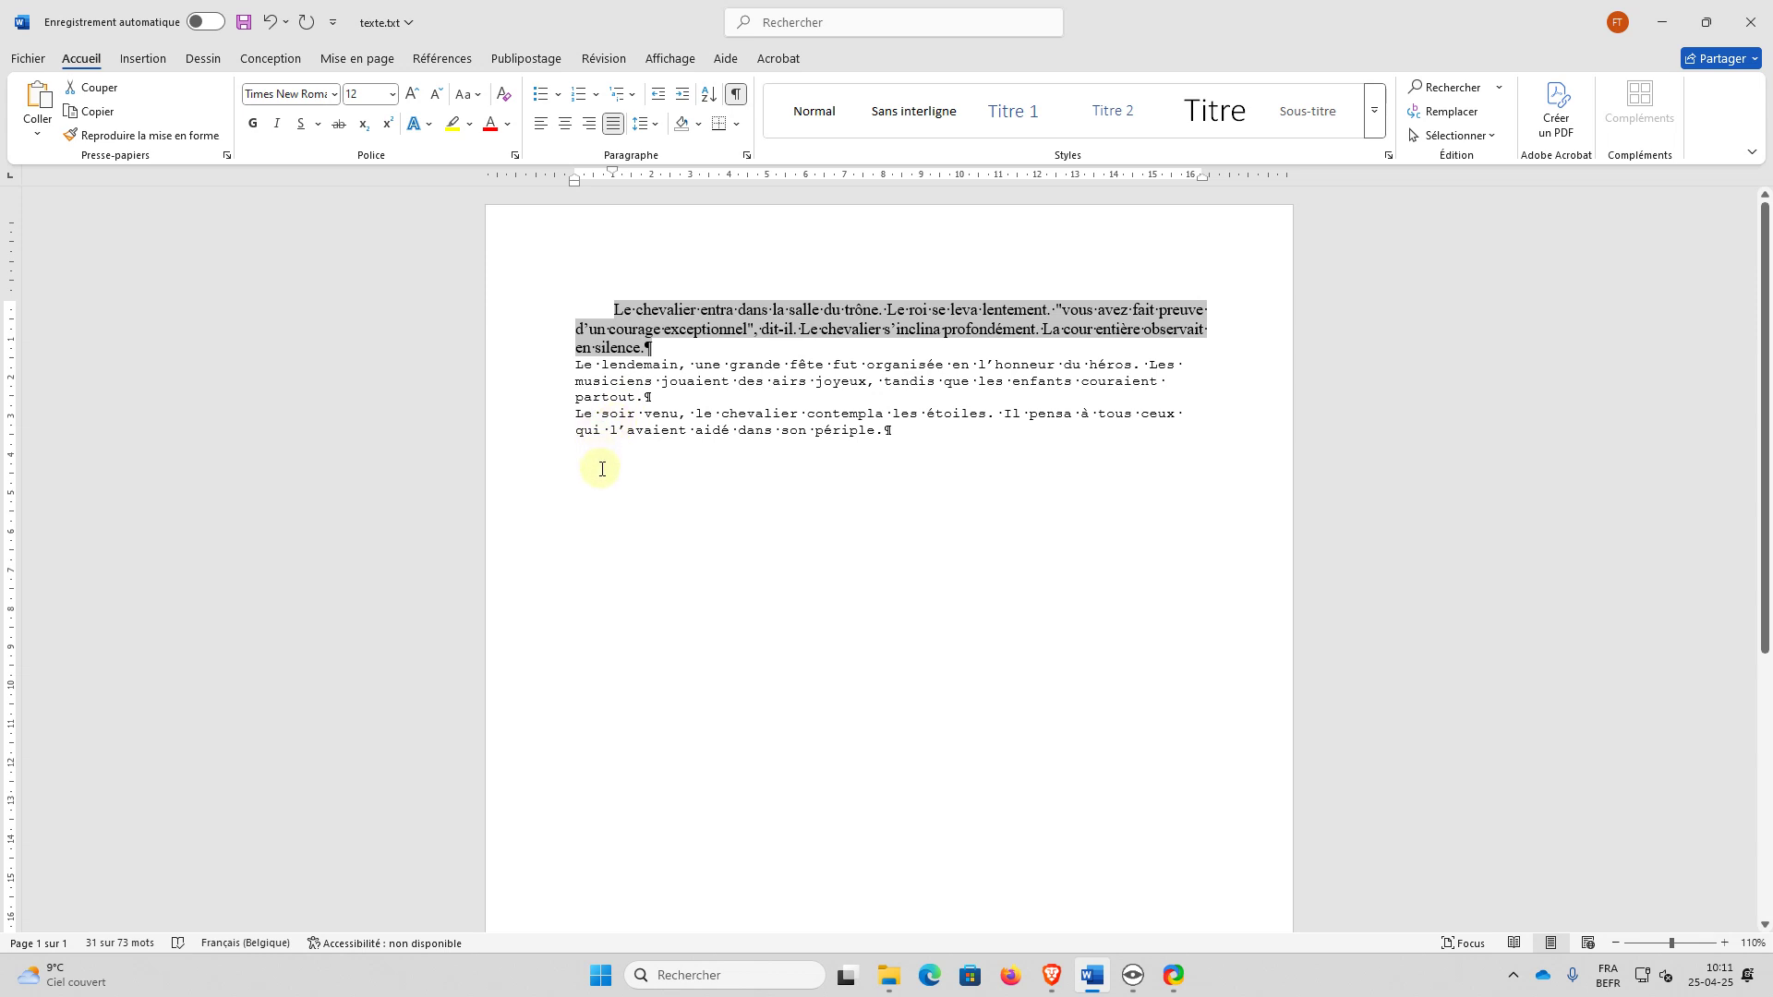
Step: Set the second paragraph, starting "Le lendemain", in the theme body font Calibri, size 11, aligned left
{"action": "double_click", "coordinate": [515, 396]}
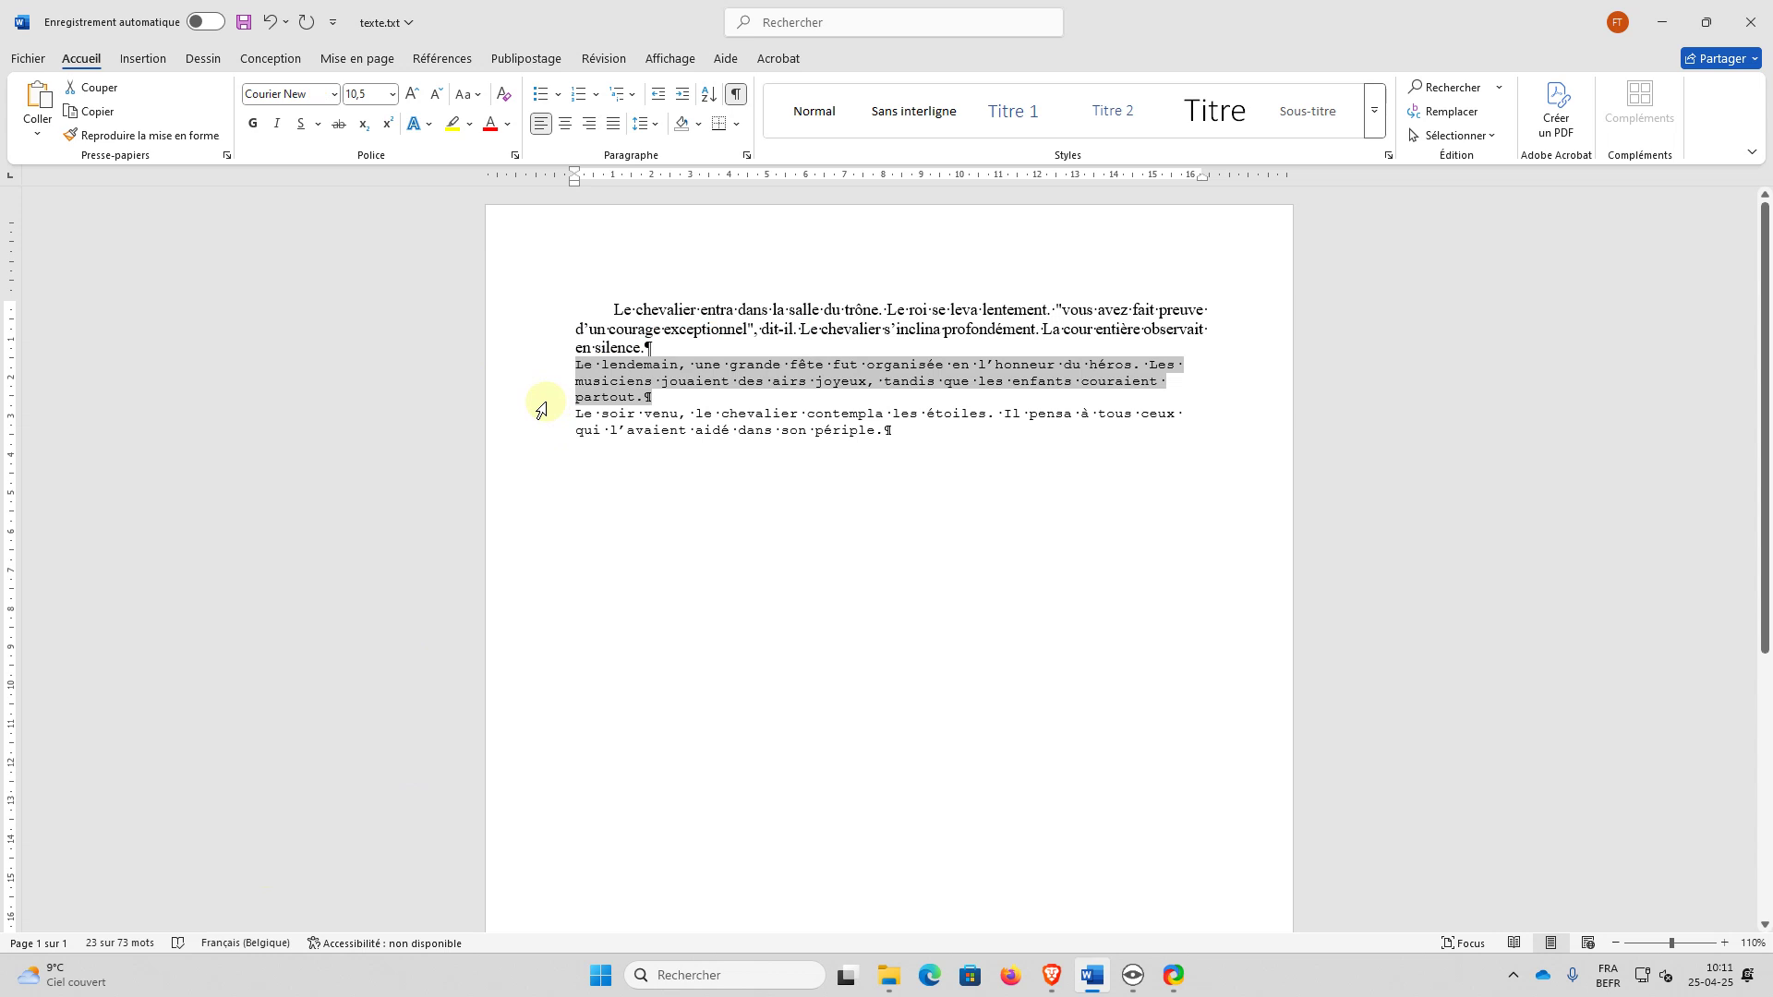
{"action": "left_click", "coordinate": [335, 94]}
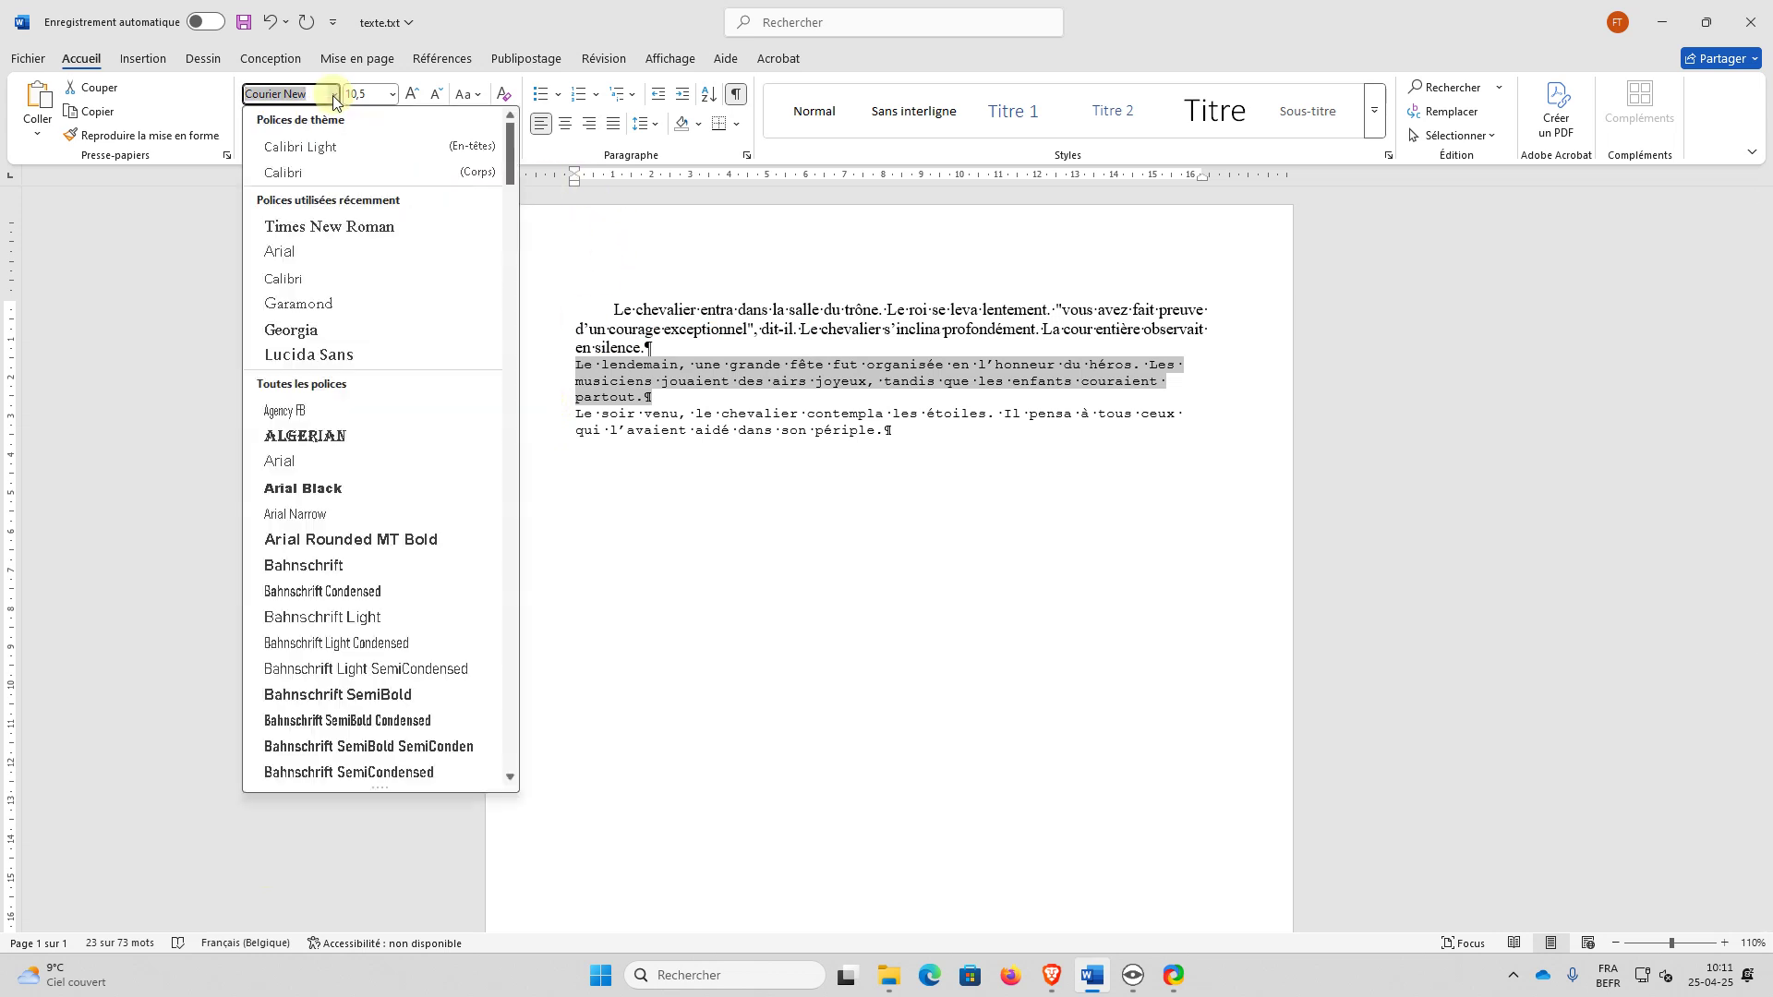
{"action": "left_click", "coordinate": [305, 173]}
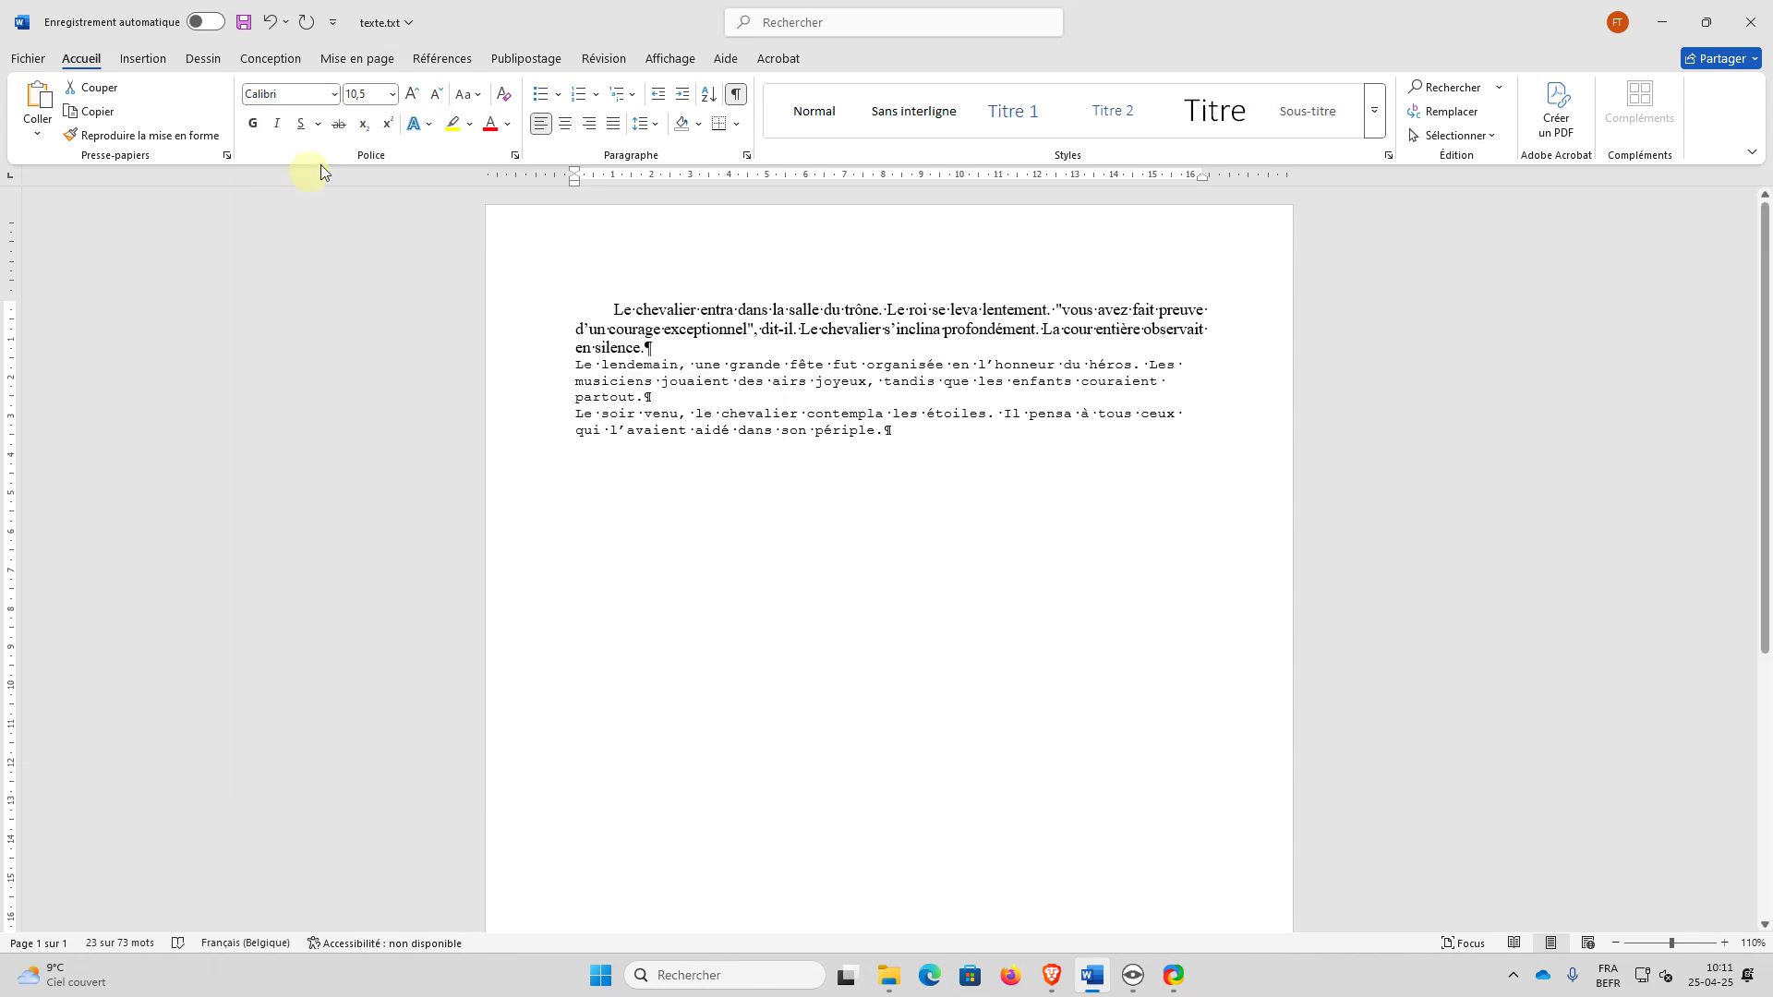
{"action": "left_click", "coordinate": [411, 94]}
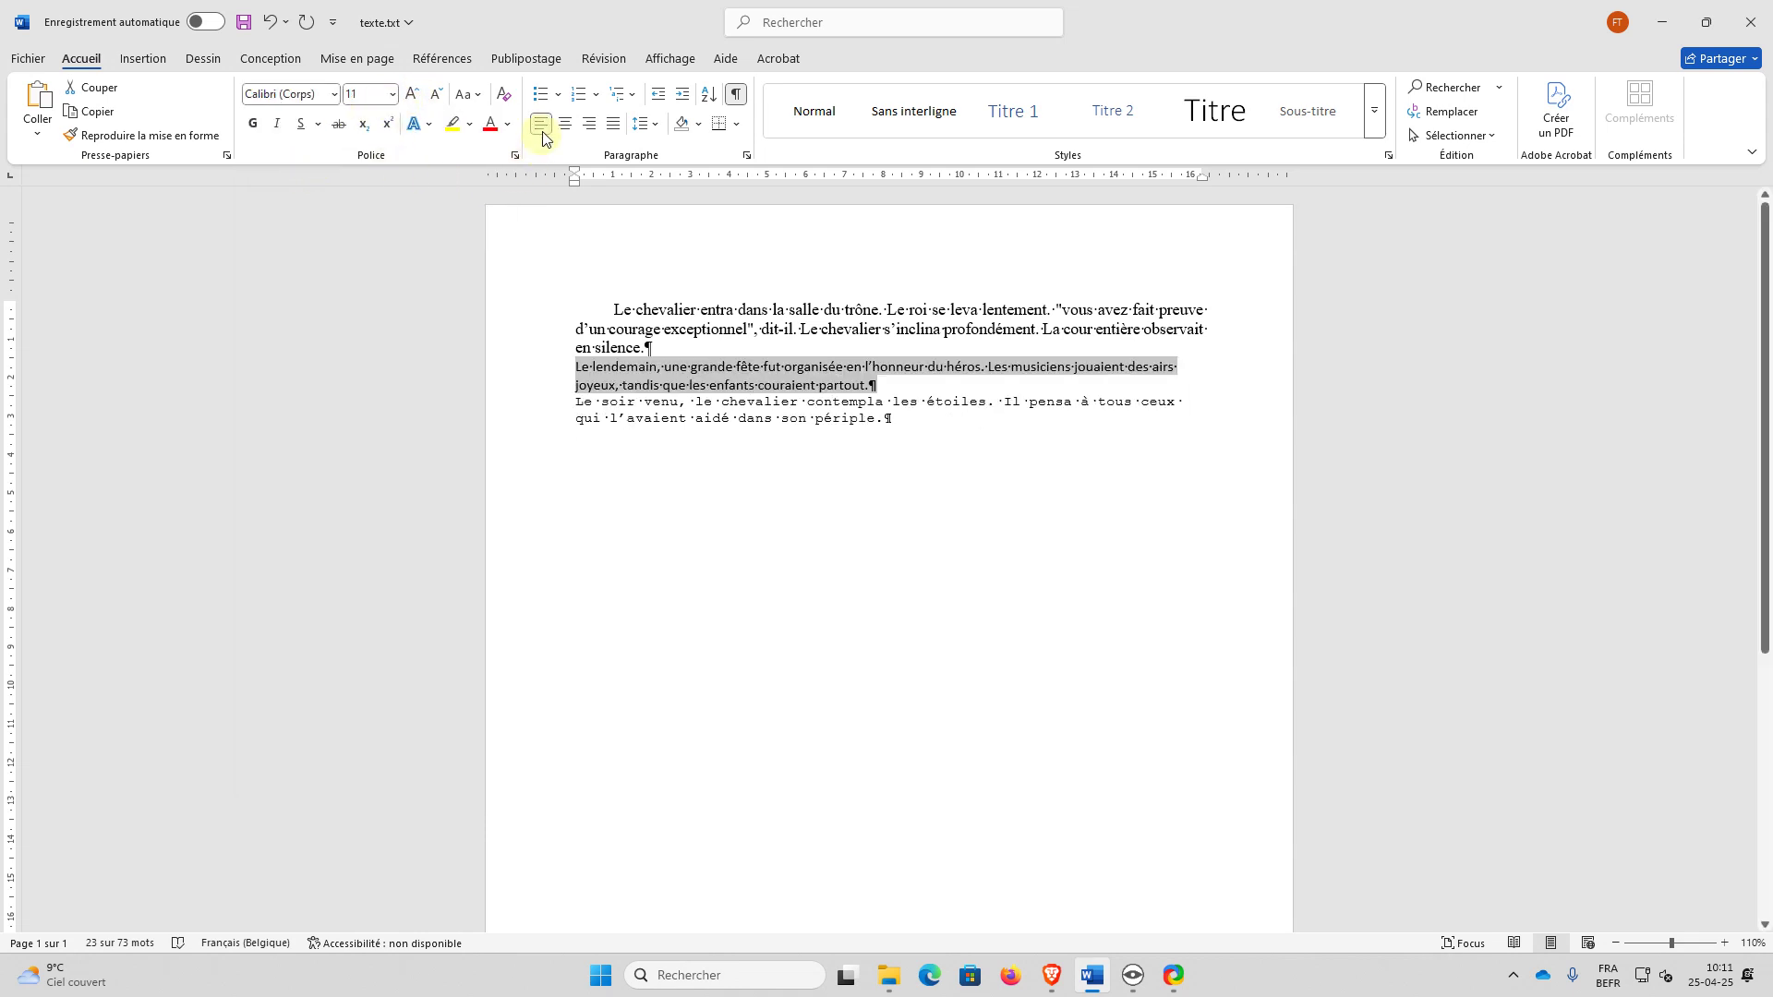
{"action": "key", "text": "ctrl+j"}
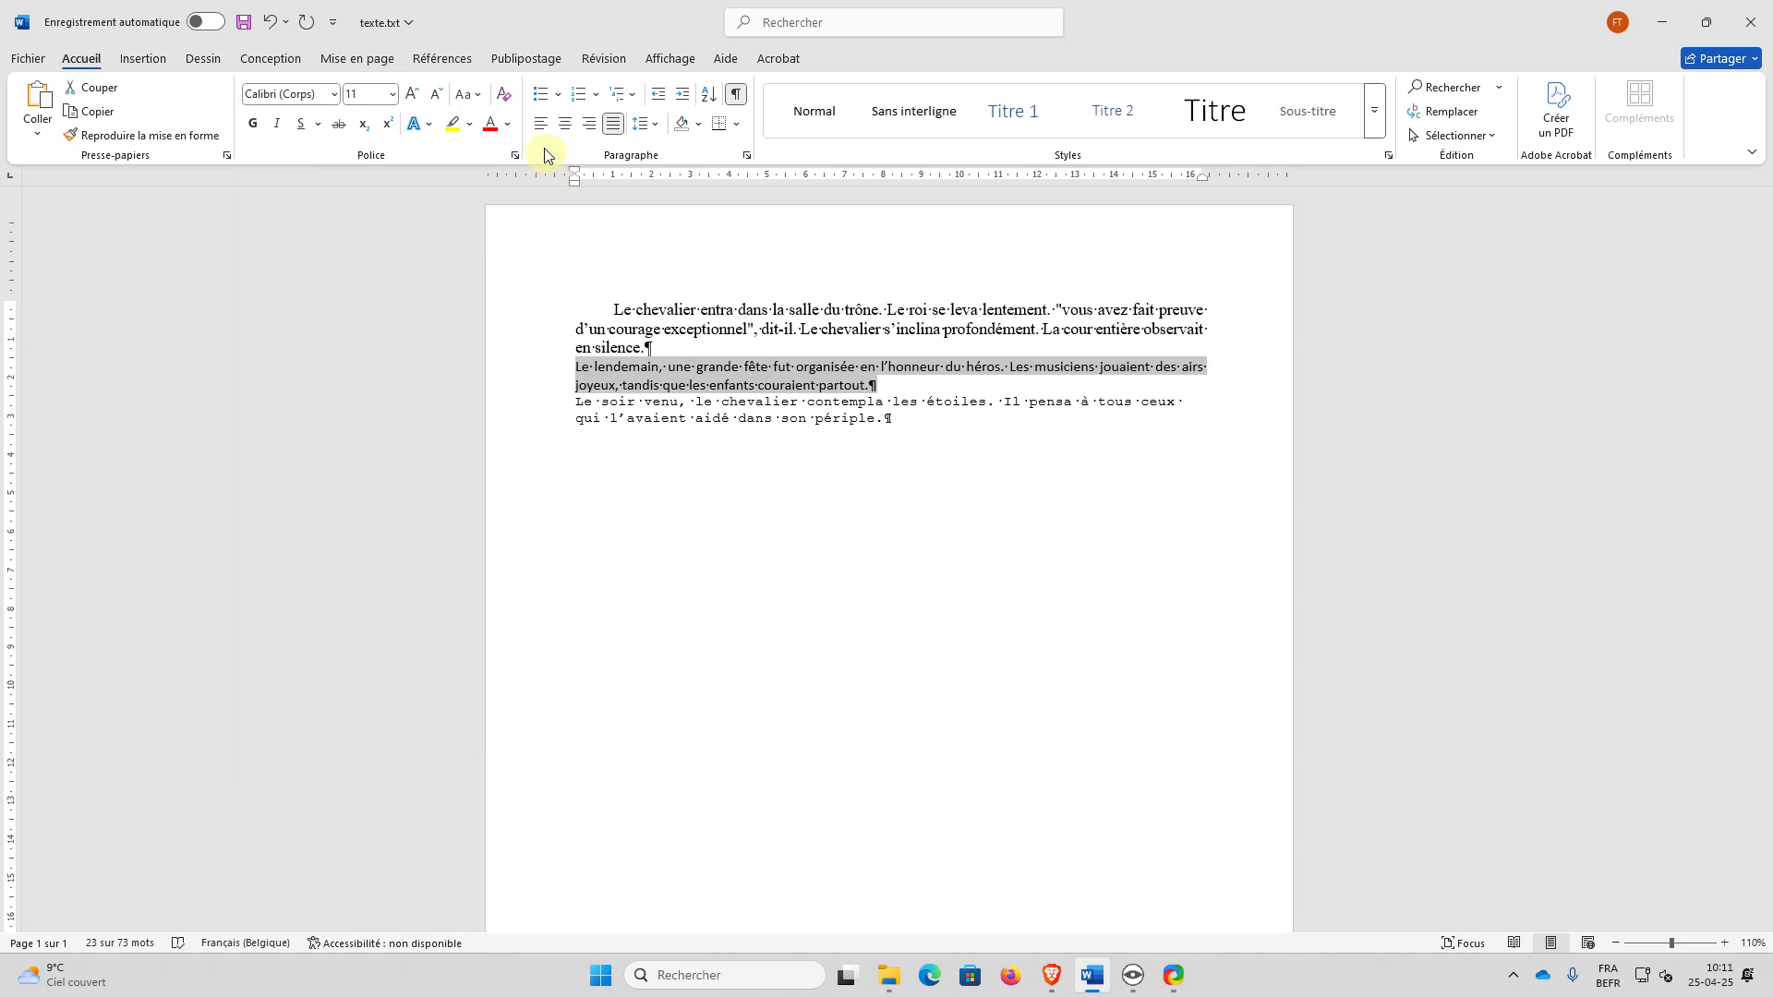
{"action": "left_click", "coordinate": [542, 130]}
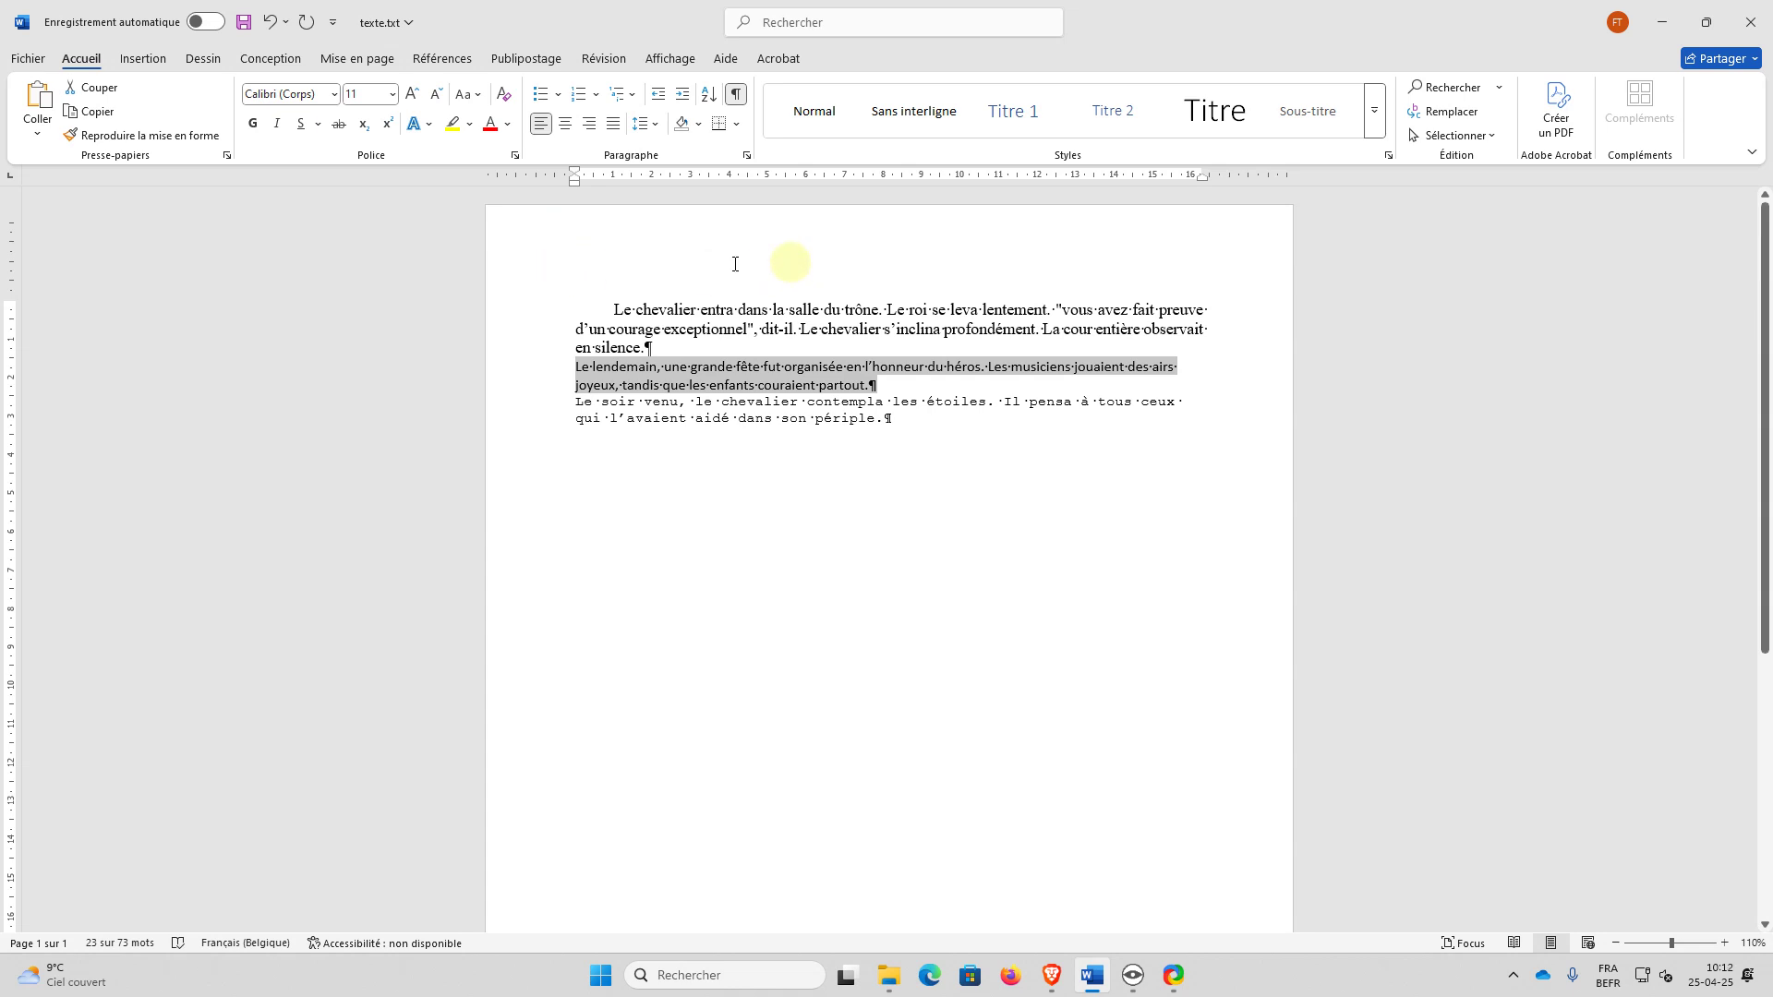
{"action": "left_click", "coordinate": [746, 154]}
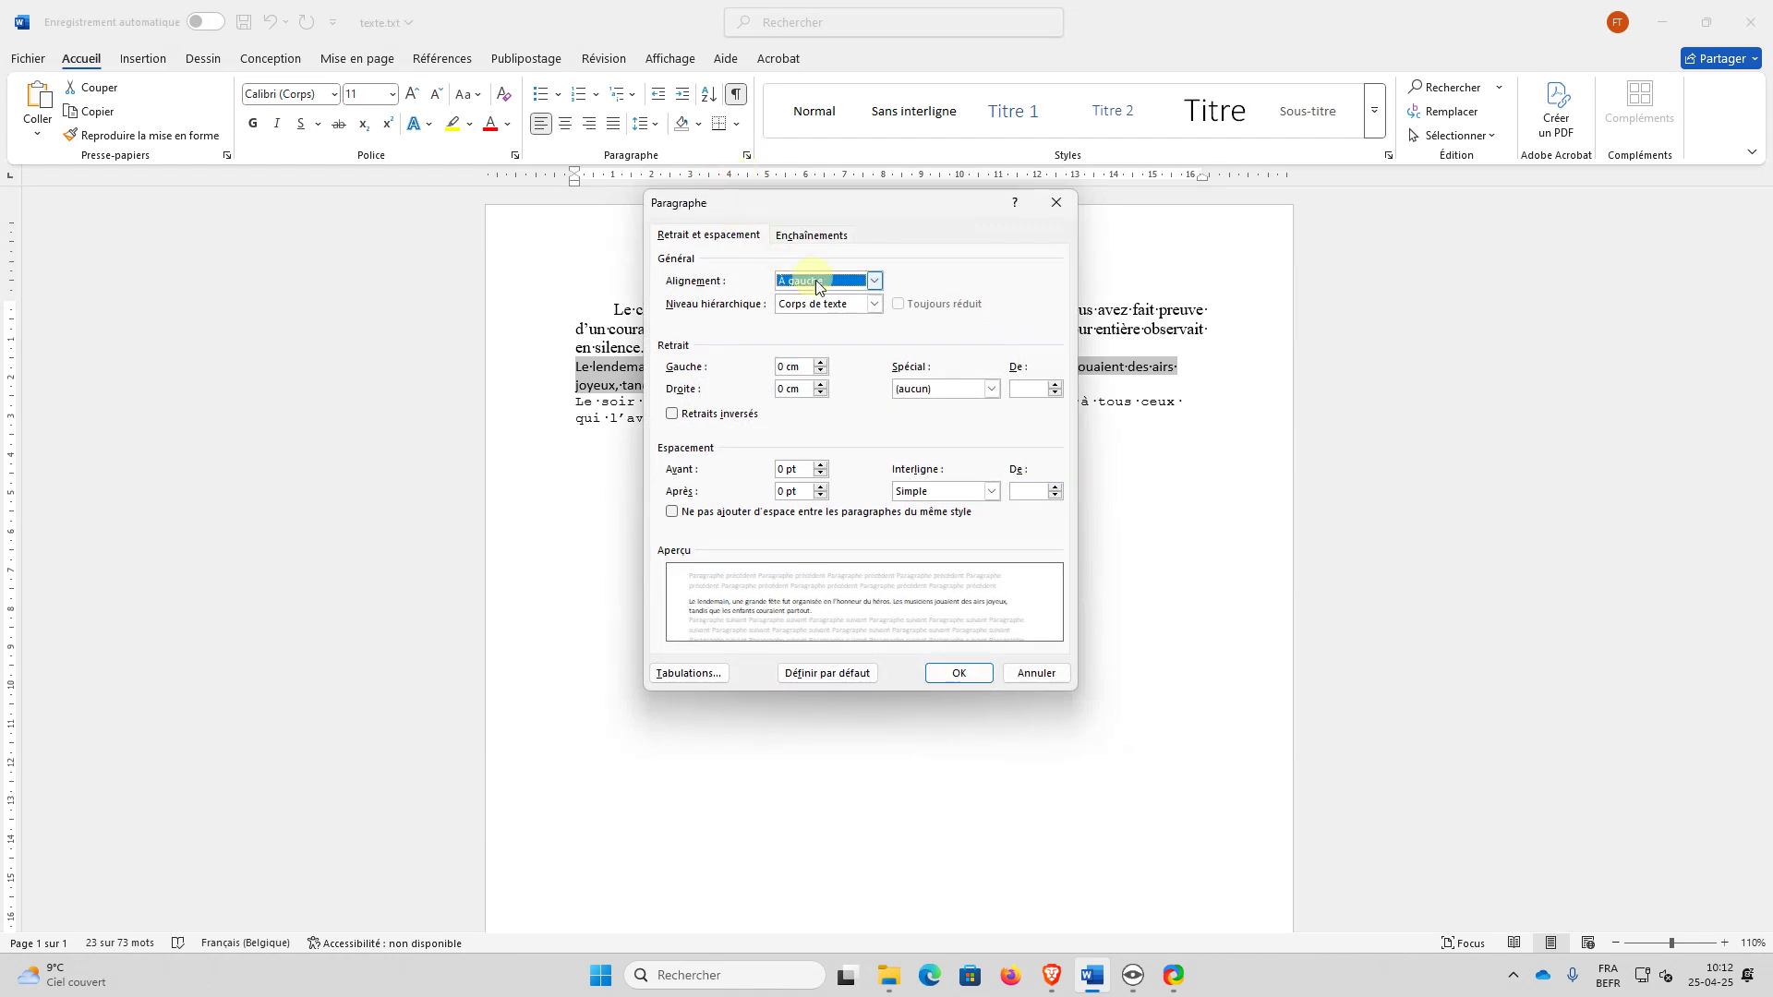
{"action": "left_click", "coordinate": [992, 493]}
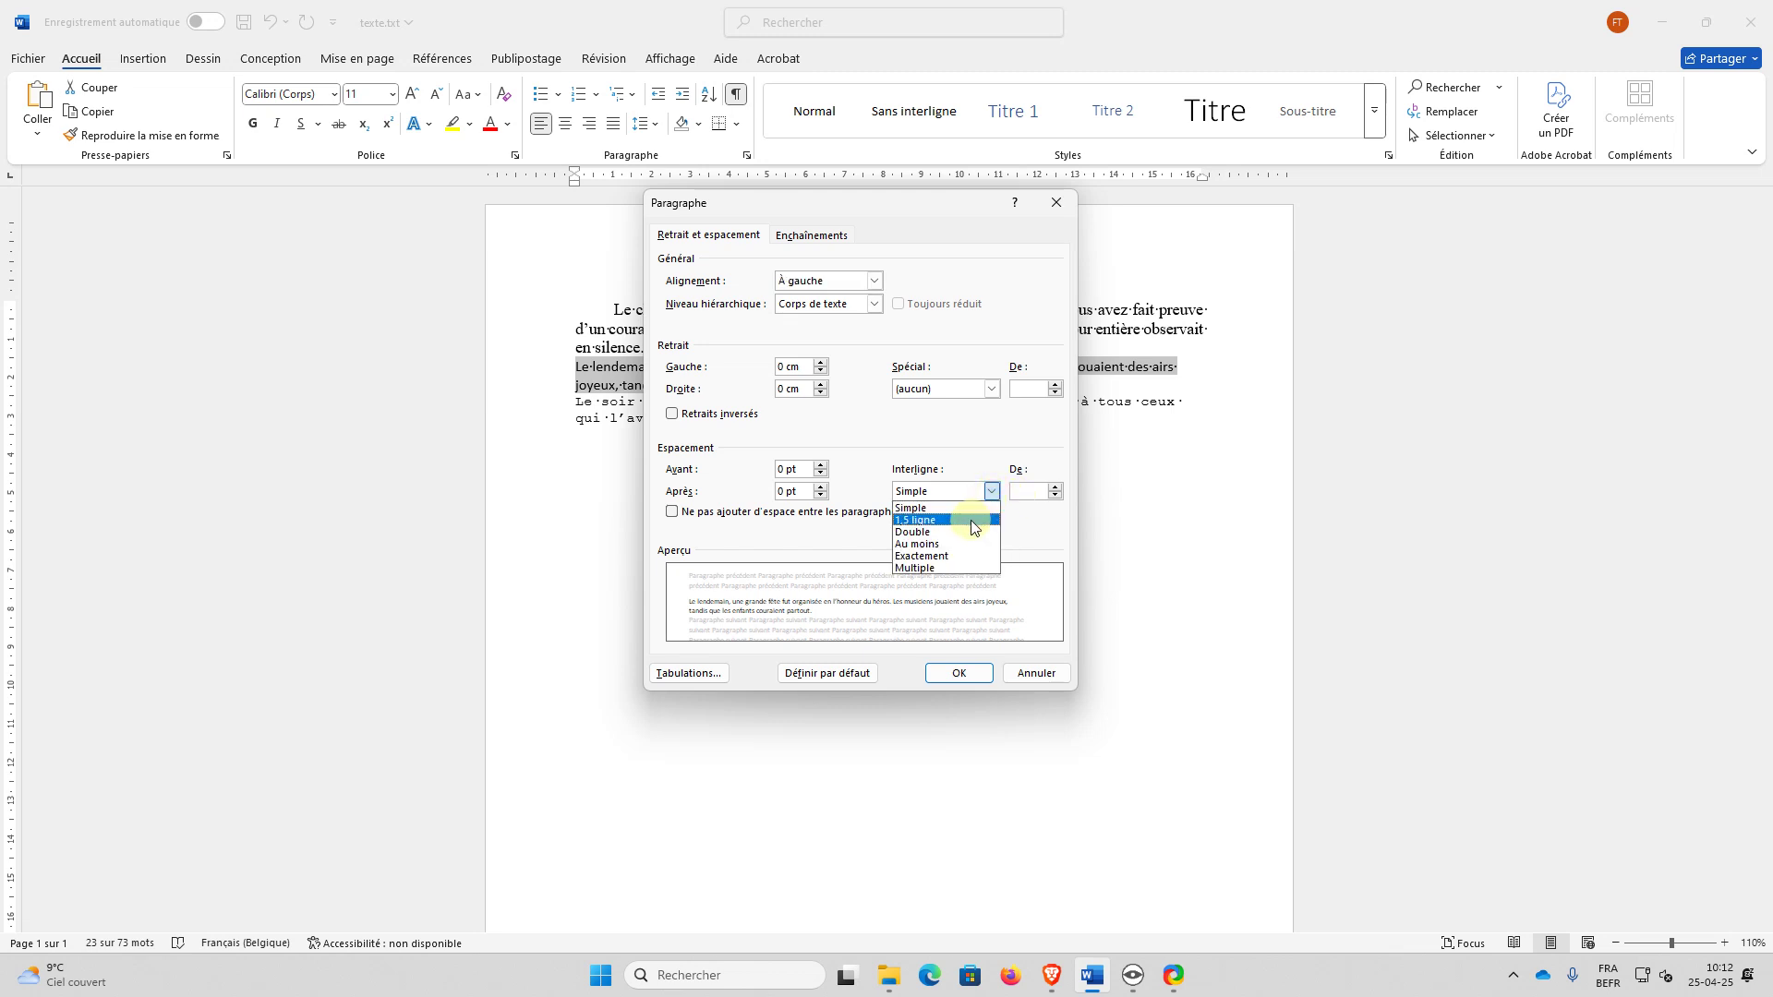
{"action": "left_click", "coordinate": [1037, 673]}
{"action": "left_click", "coordinate": [1036, 673]}
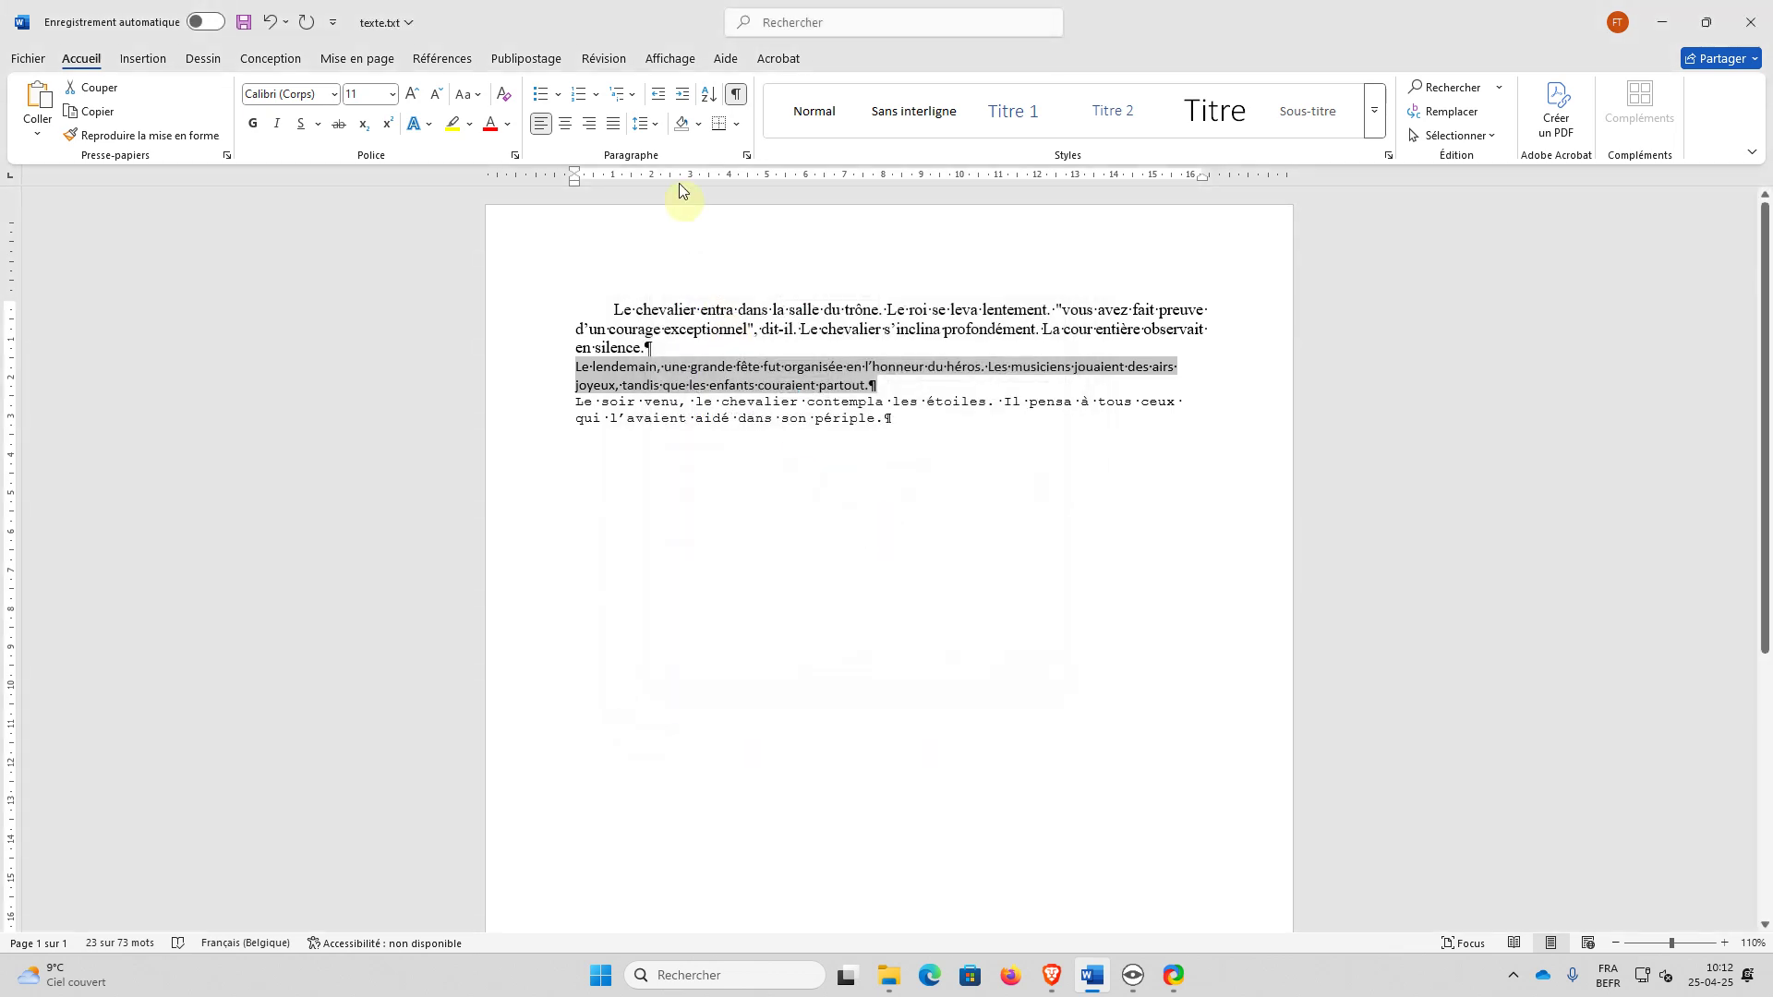
Step: Set the second paragraph's line spacing to 1,5 and check the setting in its paragraph and line spacing options
{"action": "left_click", "coordinate": [657, 126]}
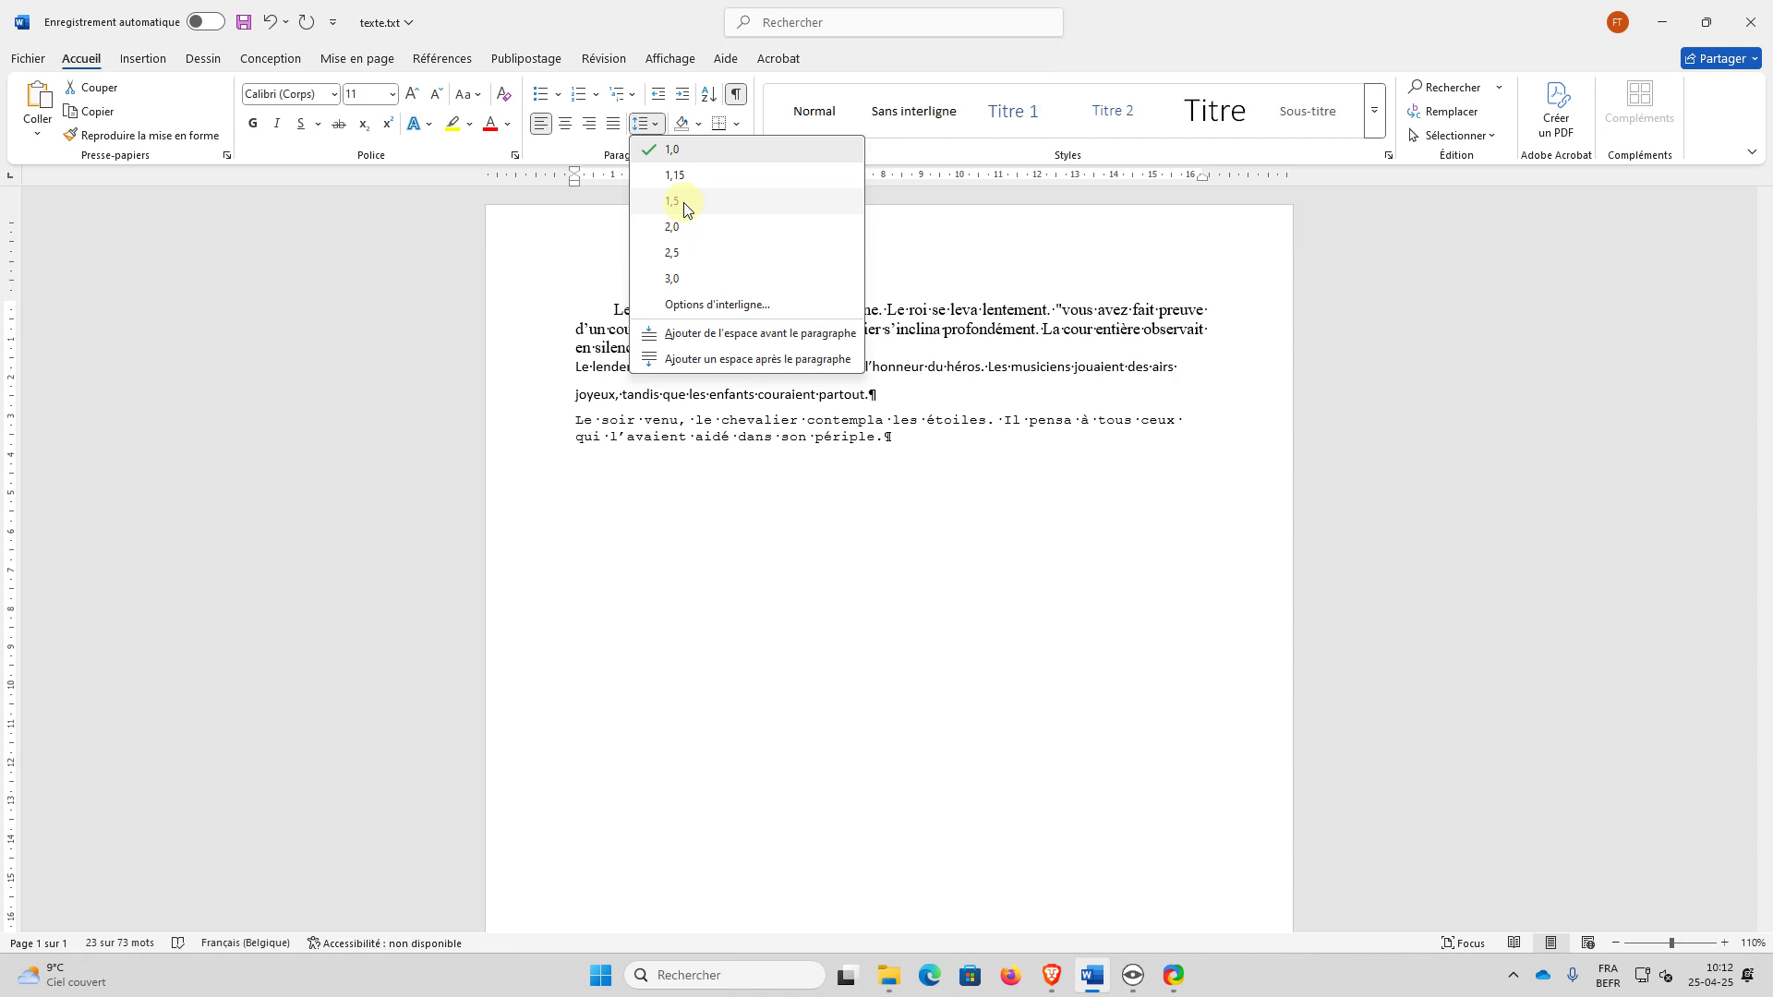
{"action": "left_click", "coordinate": [683, 202]}
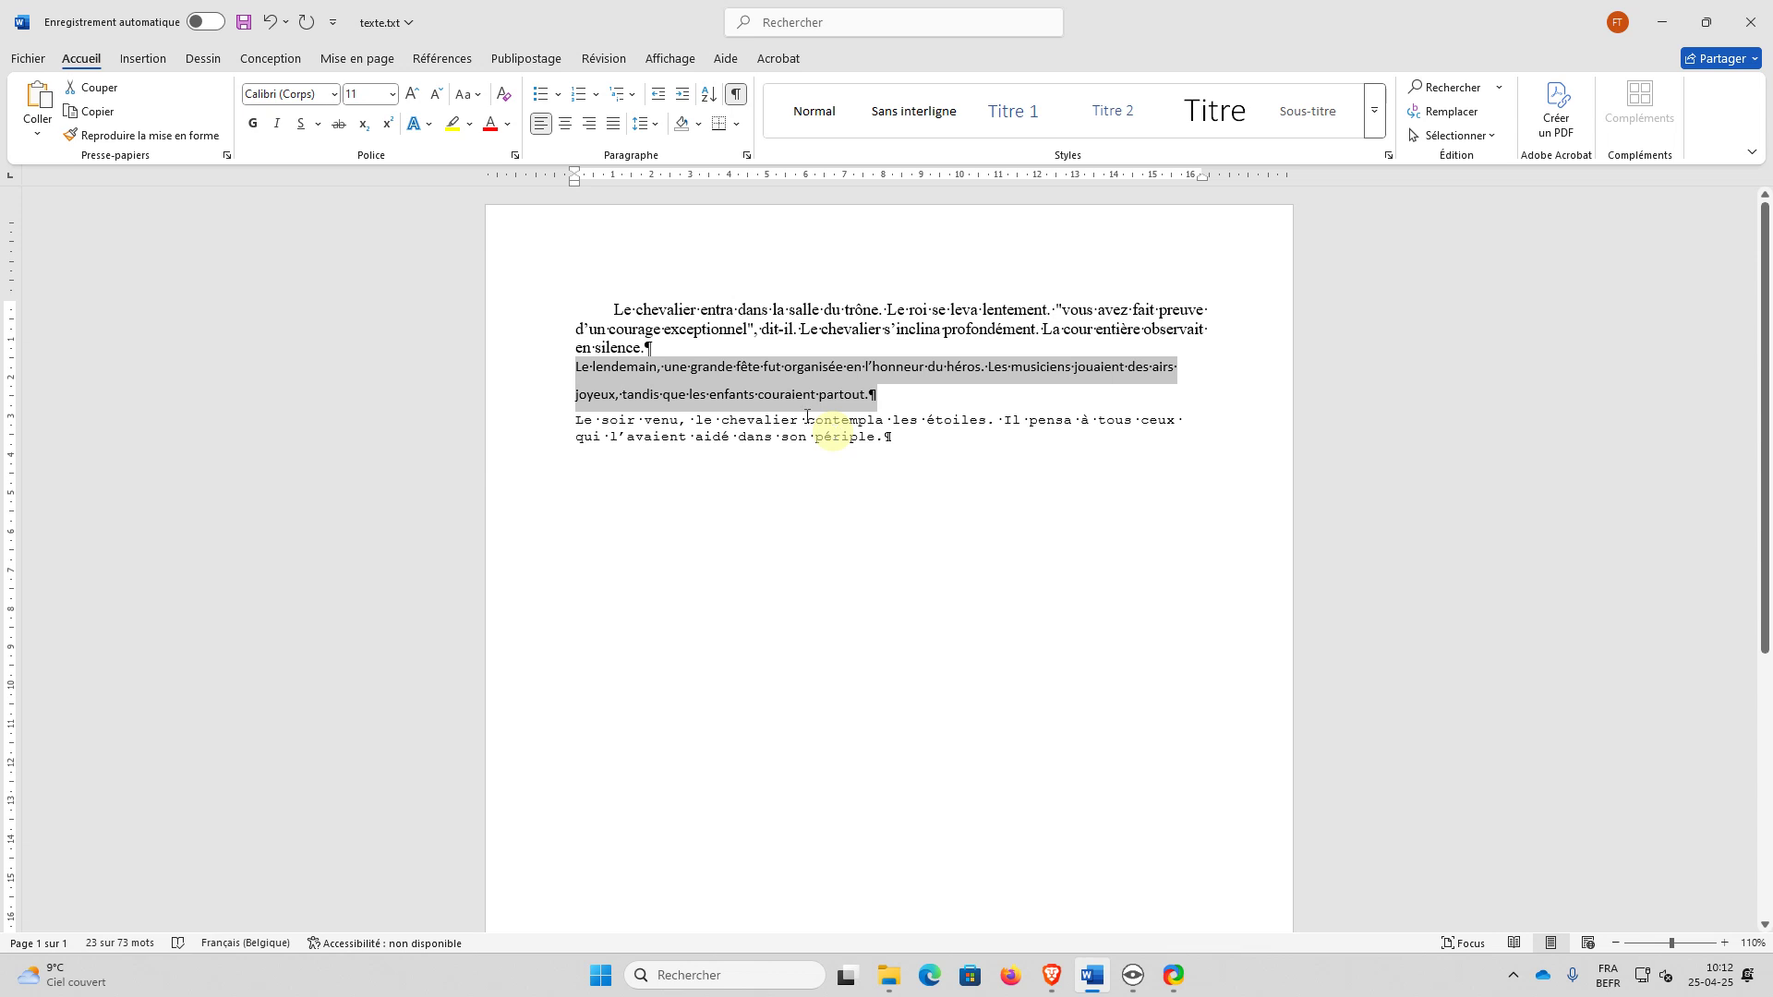
{"action": "left_click", "coordinate": [746, 156]}
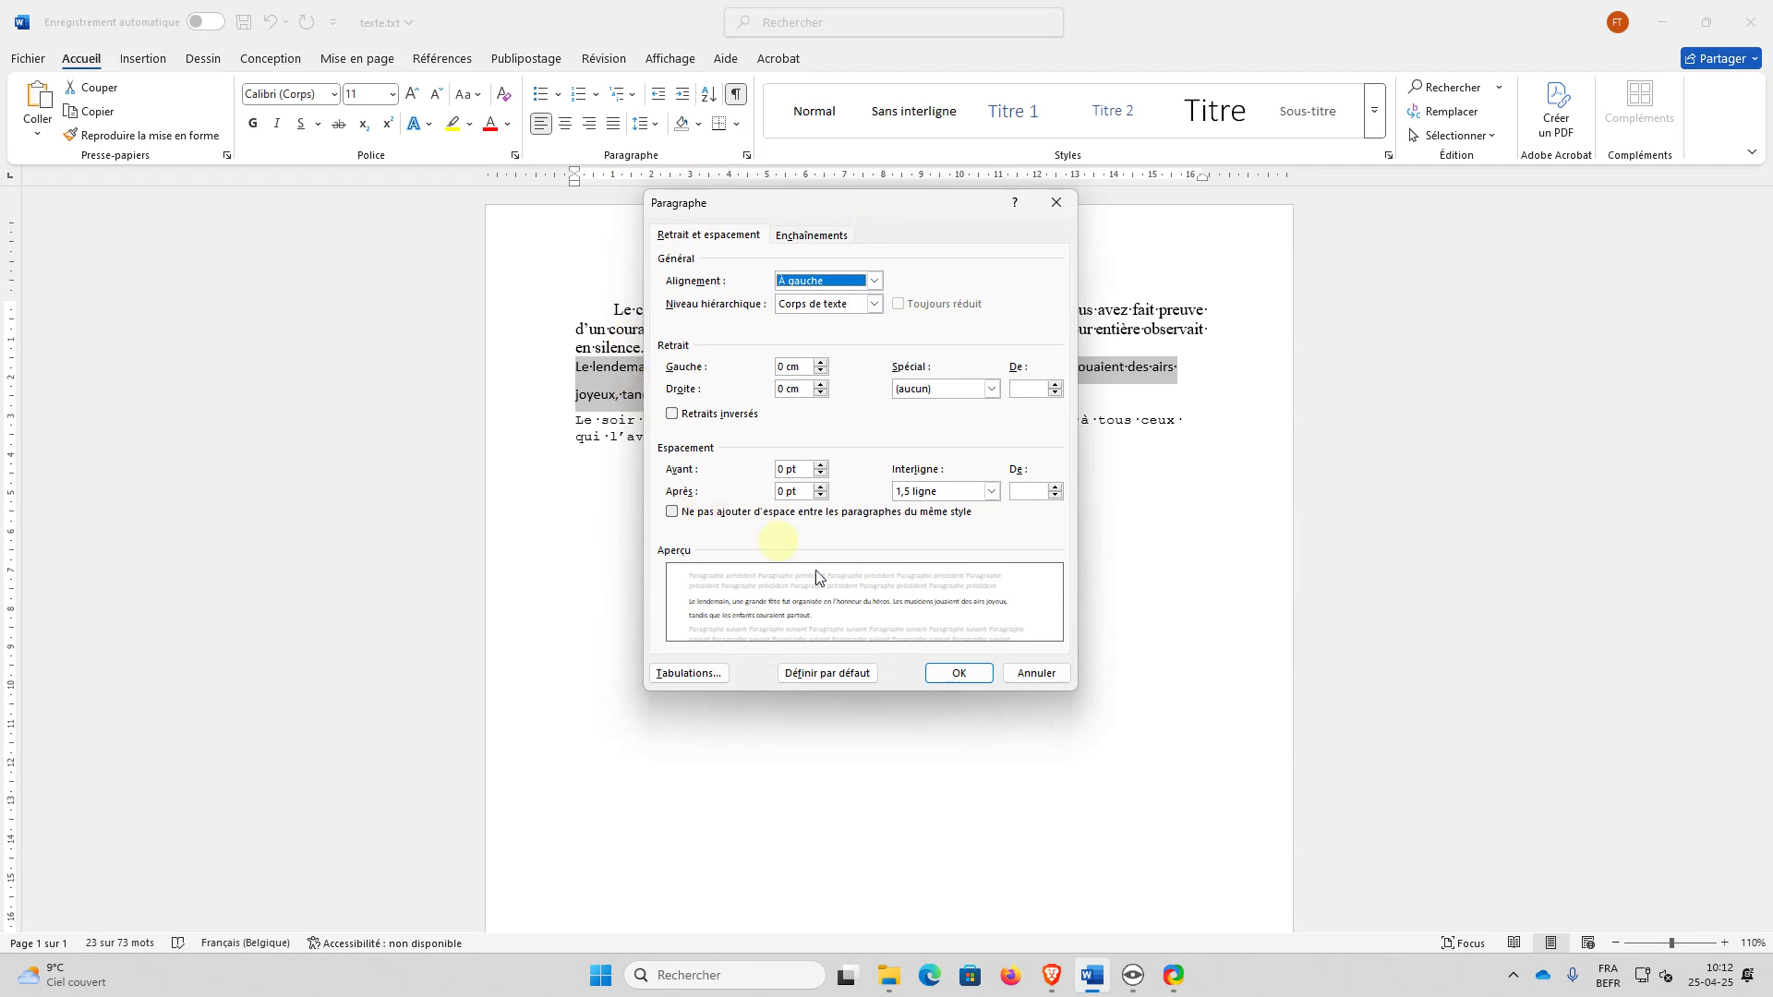
{"action": "left_click", "coordinate": [1036, 674]}
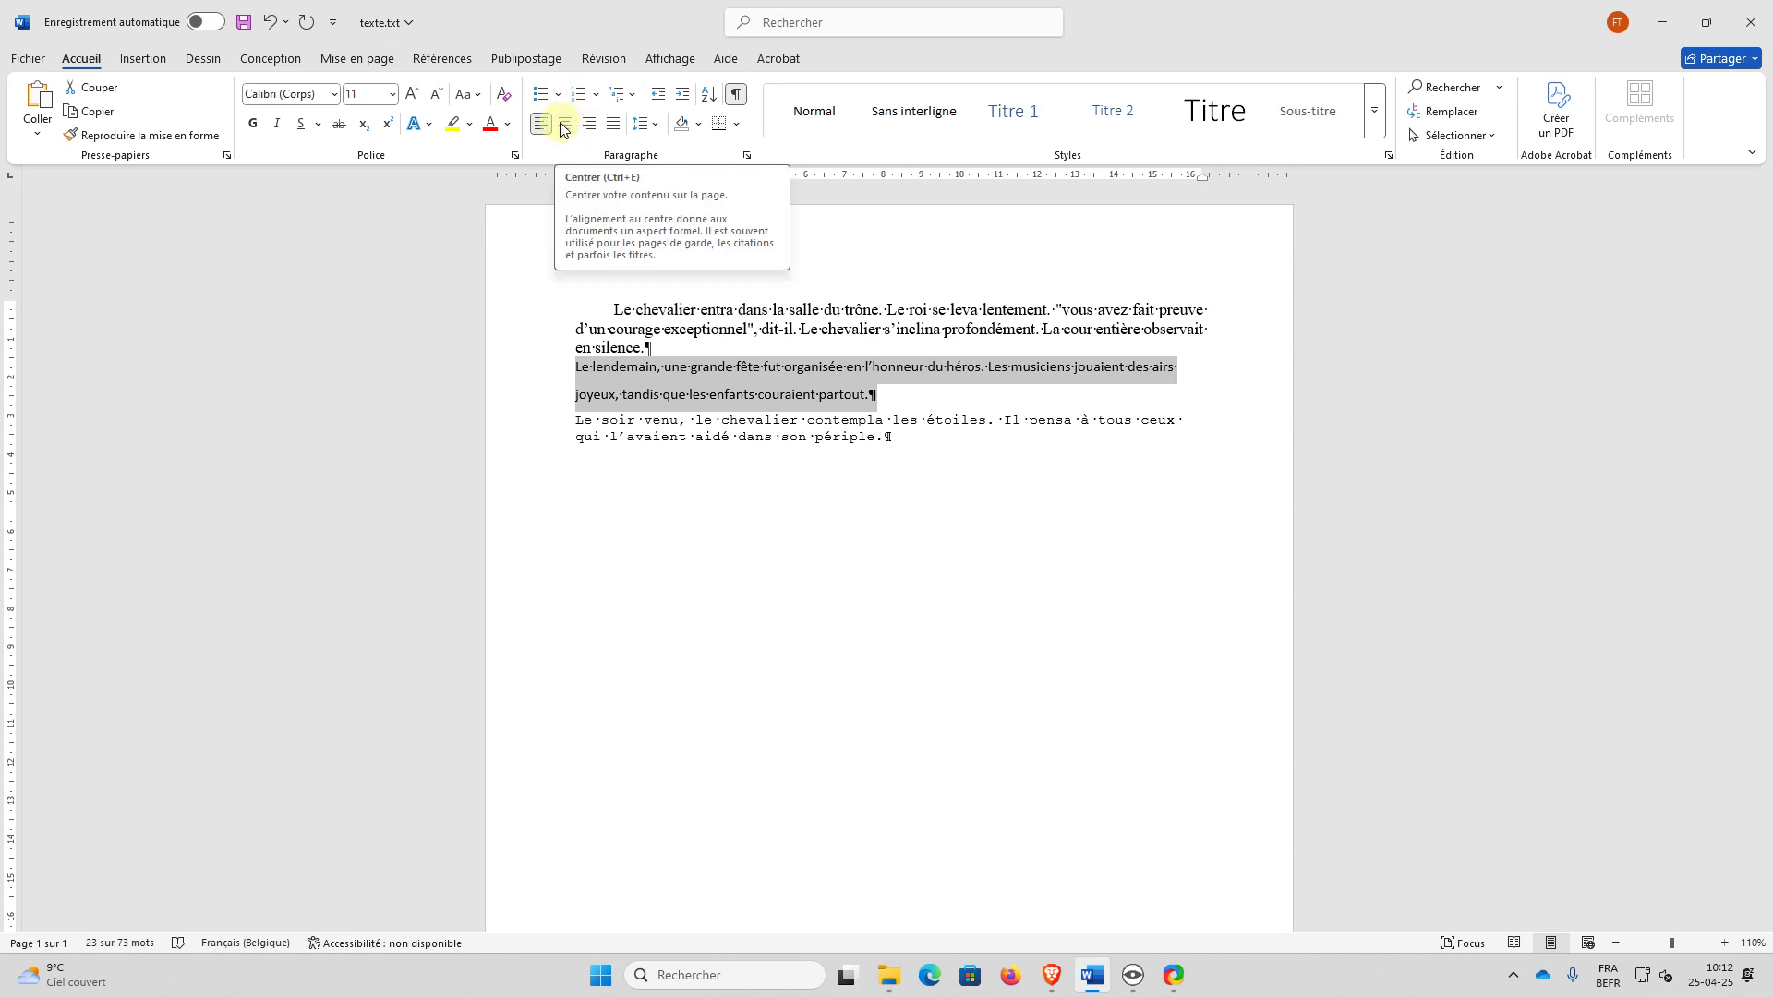
{"action": "left_click", "coordinate": [650, 124]}
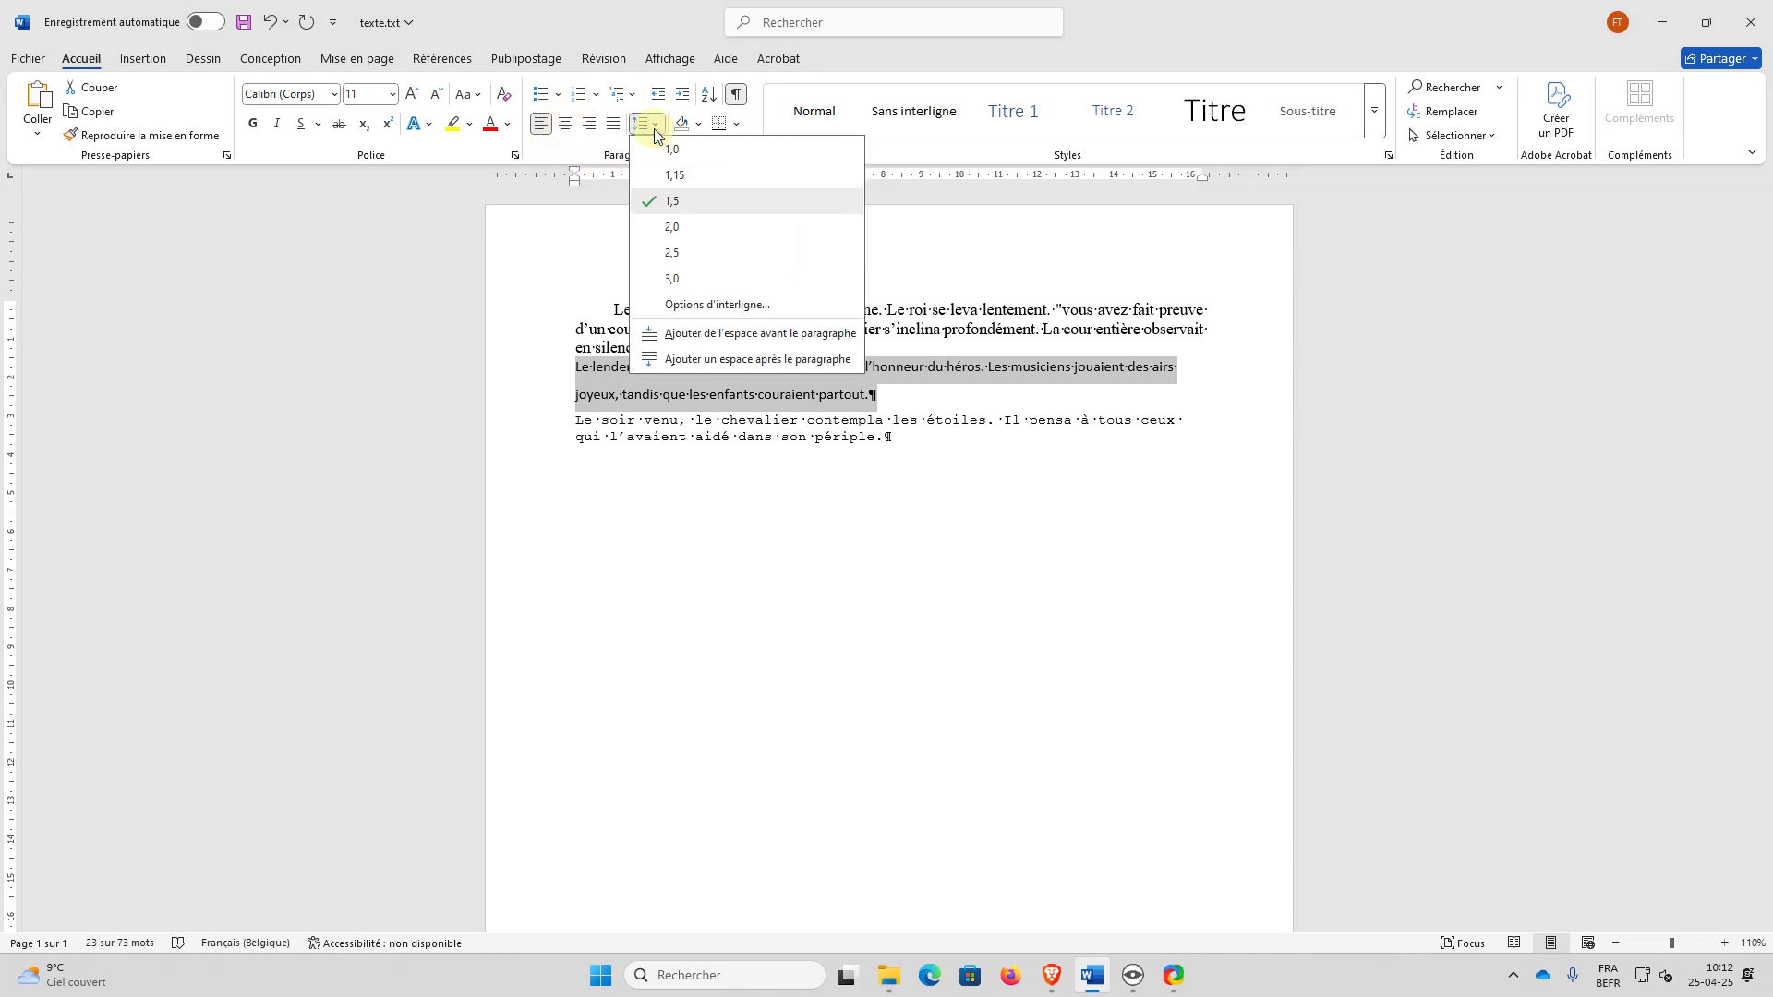
Step: Review the second paragraph's line spacing in the paragraph settings and close them without changing anything
{"action": "left_click", "coordinate": [651, 124]}
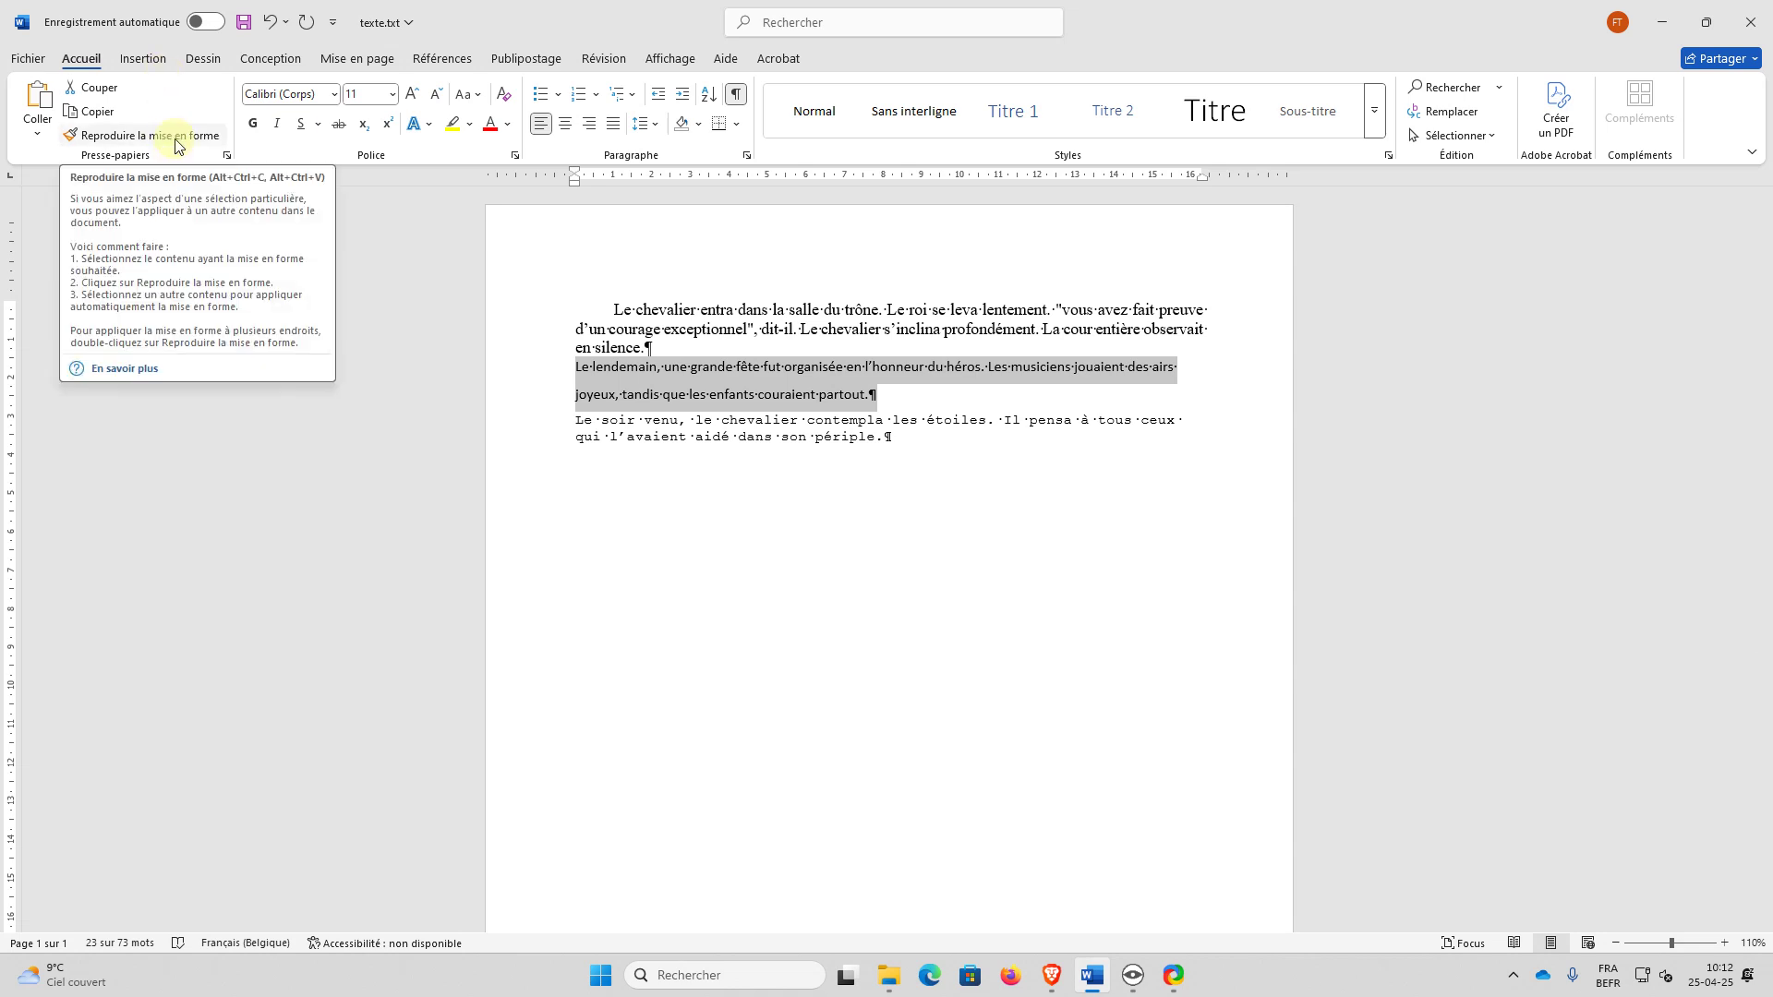
{"action": "left_click", "coordinate": [749, 156]}
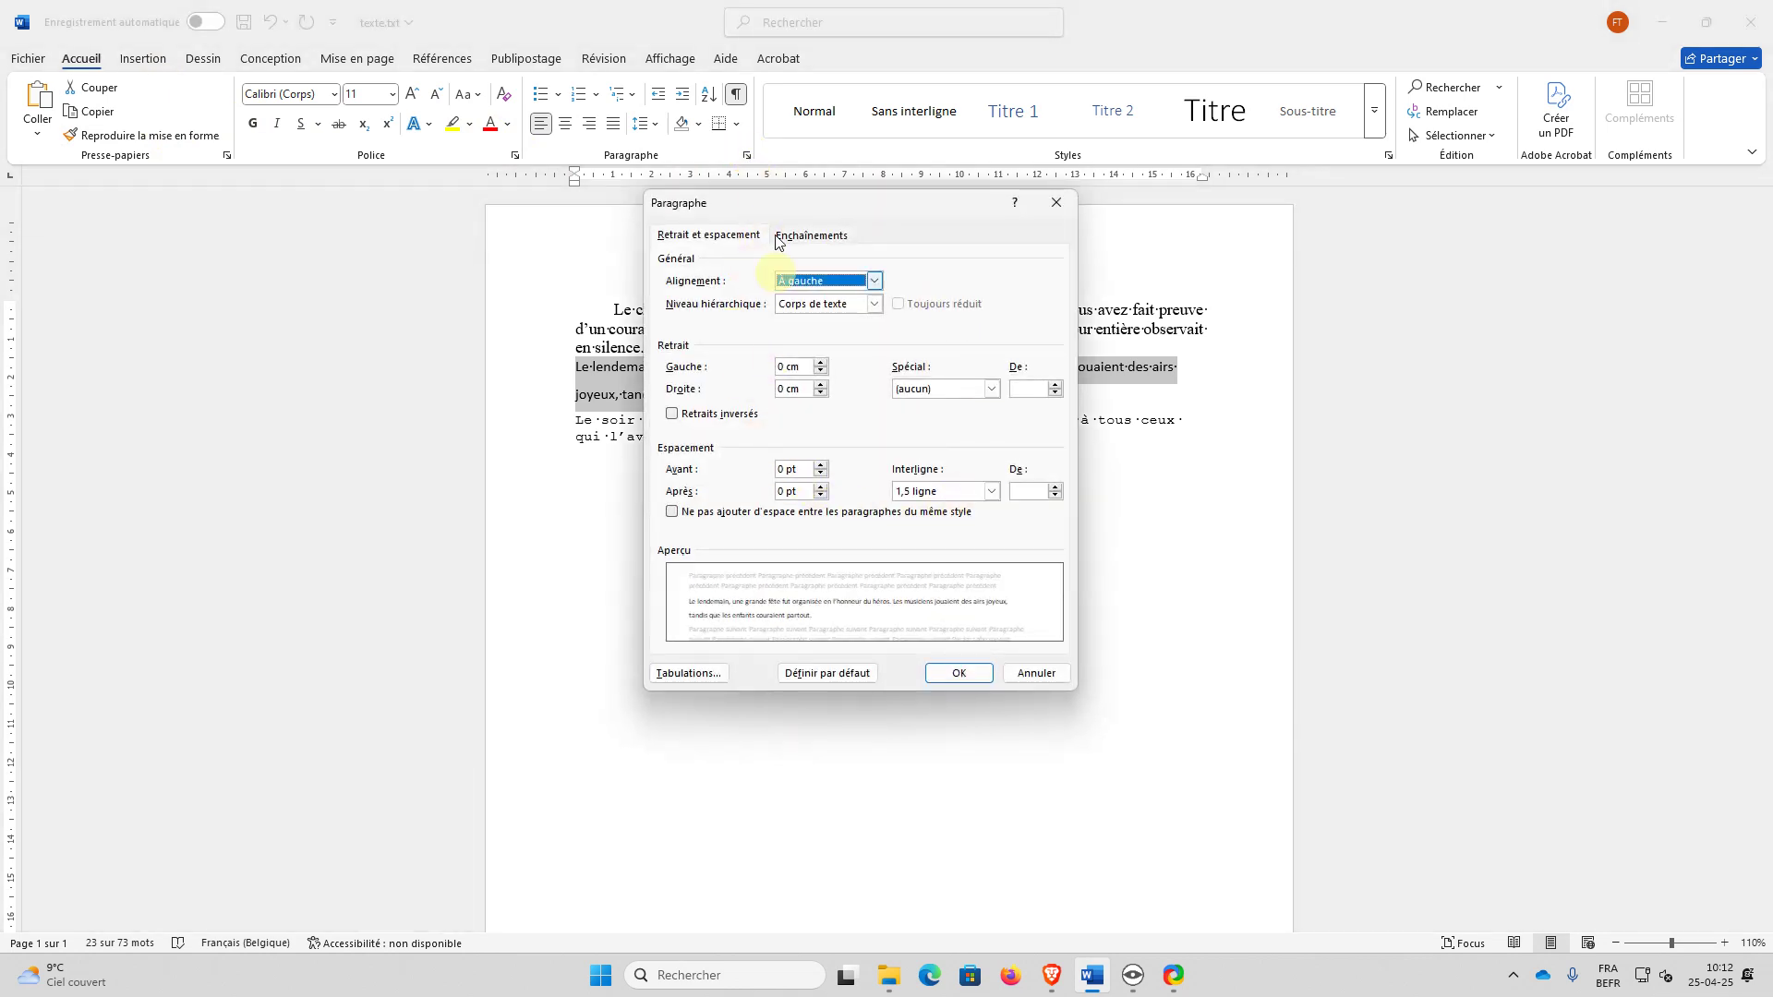
{"action": "left_click", "coordinate": [1057, 675]}
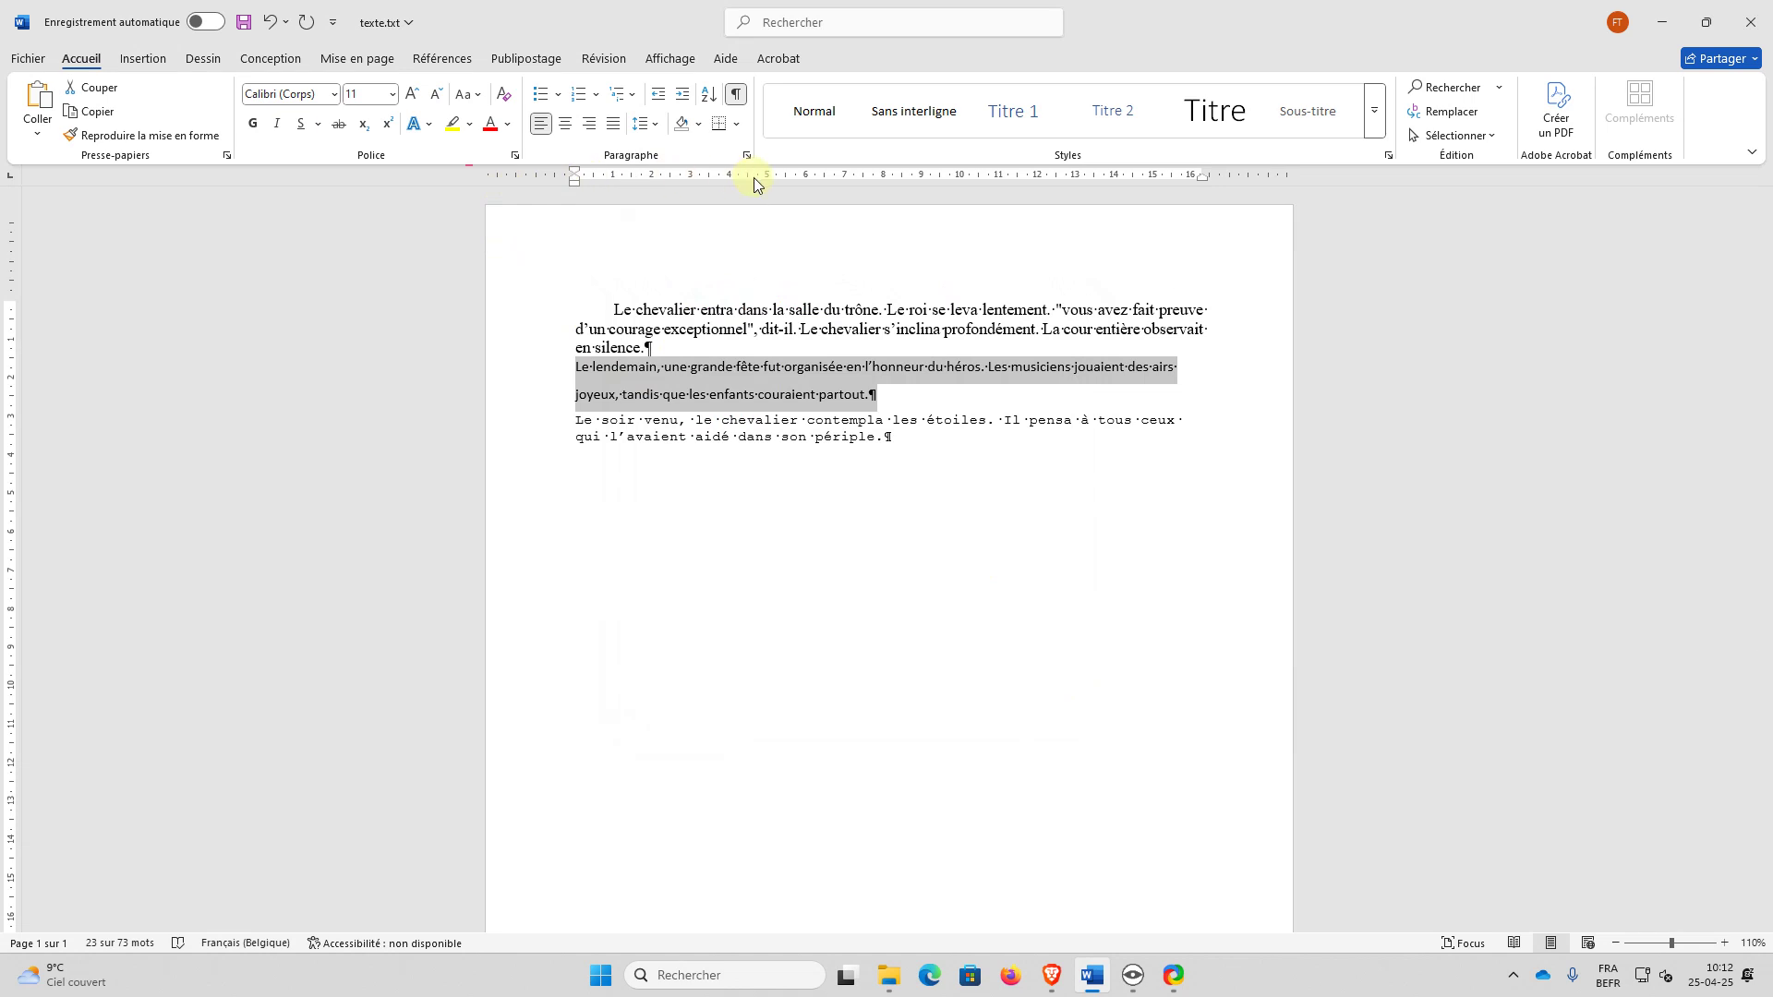
Step: Set the third paragraph, starting "Le soir venu", in Arial, size 11, centred and italic
{"action": "left_click", "coordinate": [544, 443]}
{"action": "left_click", "coordinate": [544, 444]}
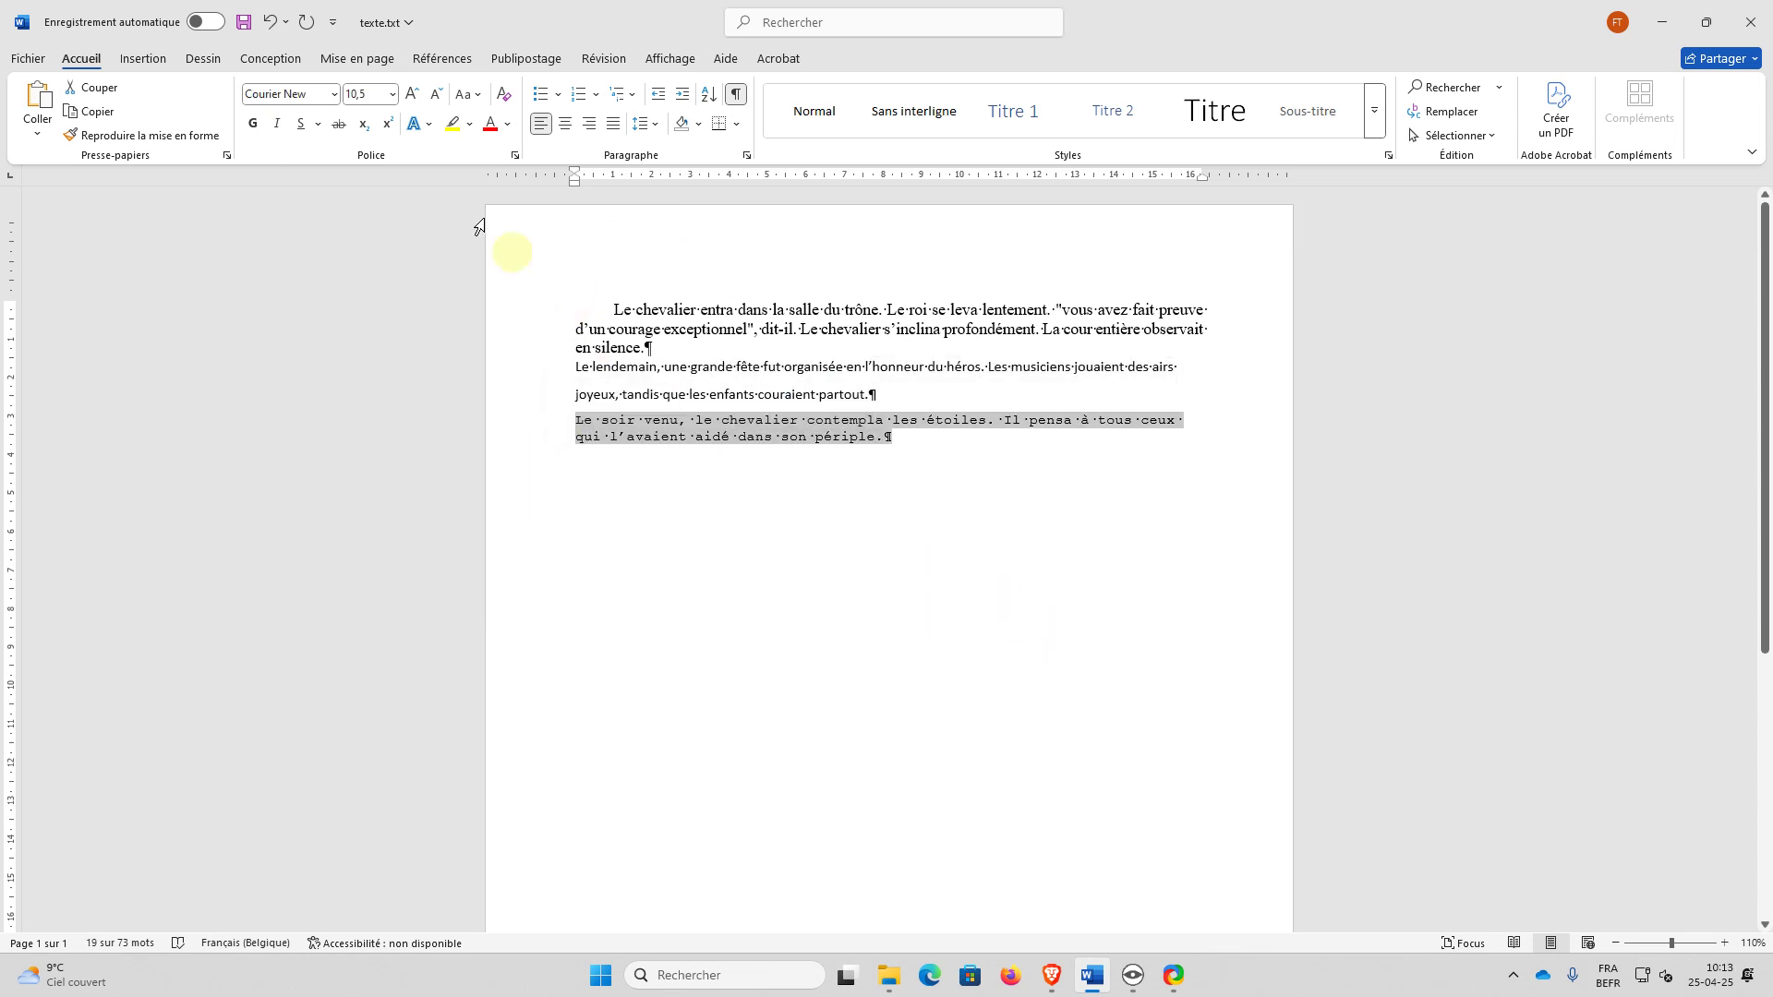
{"action": "left_click", "coordinate": [333, 95]}
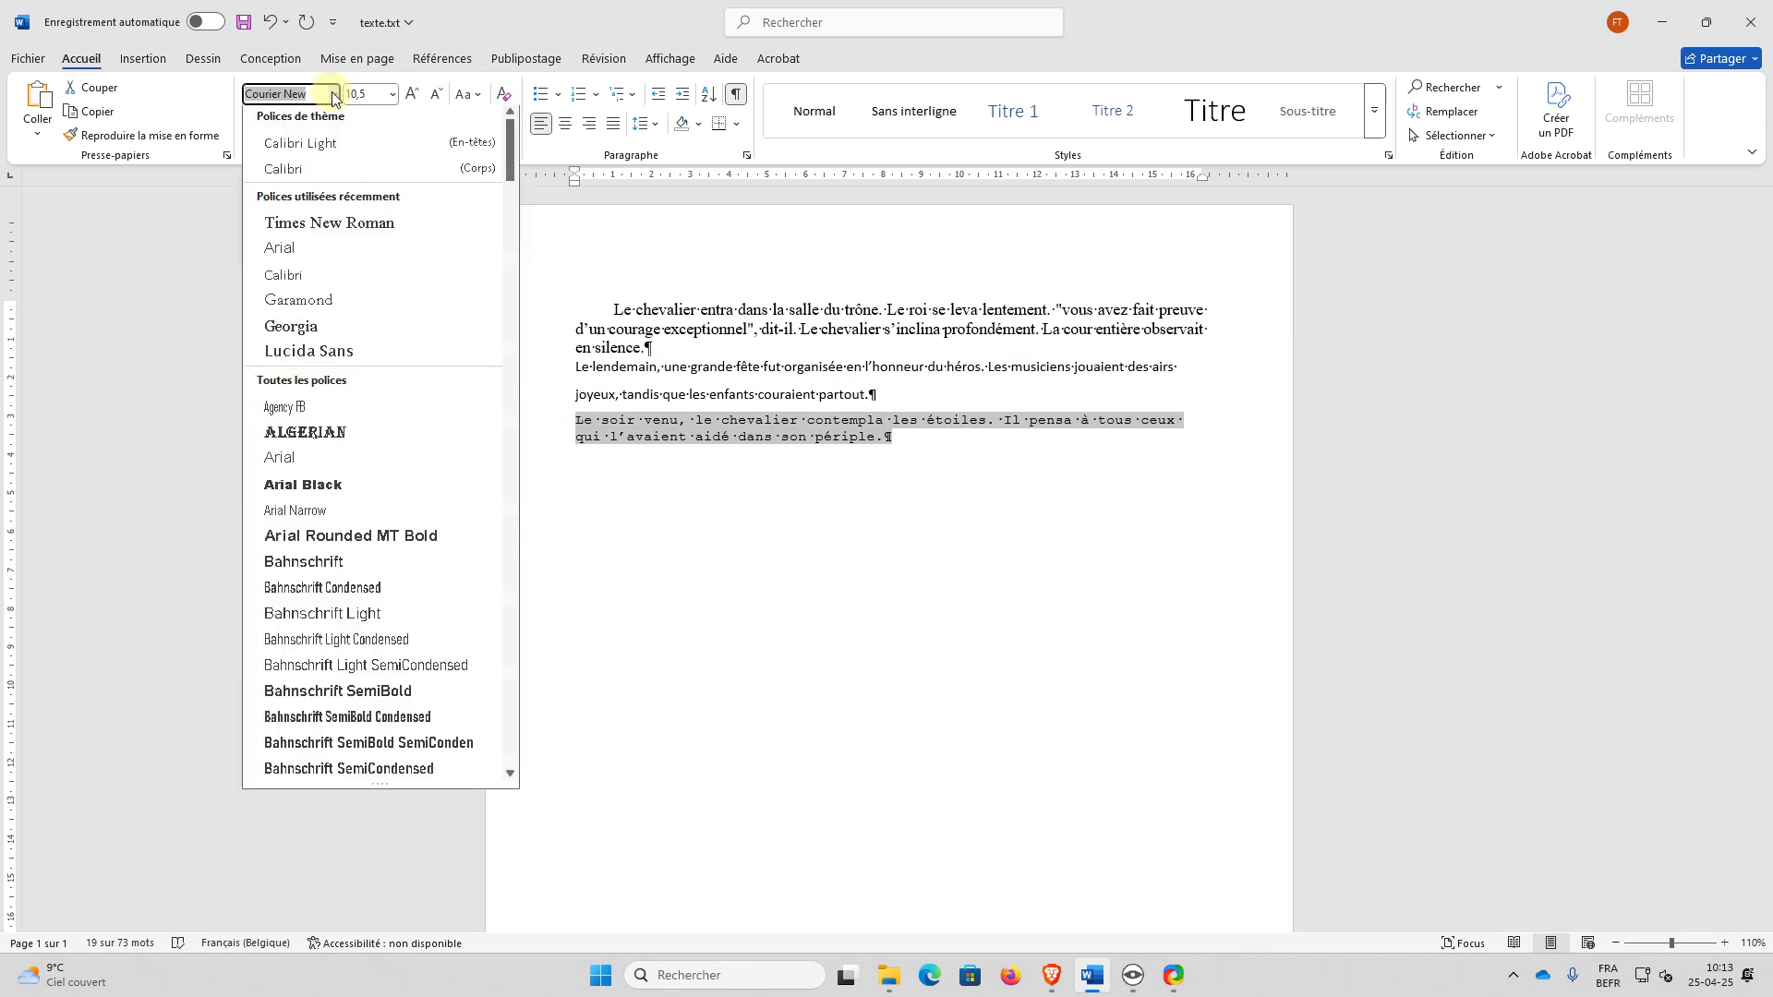
{"action": "left_click", "coordinate": [296, 253]}
{"action": "left_click", "coordinate": [411, 94]}
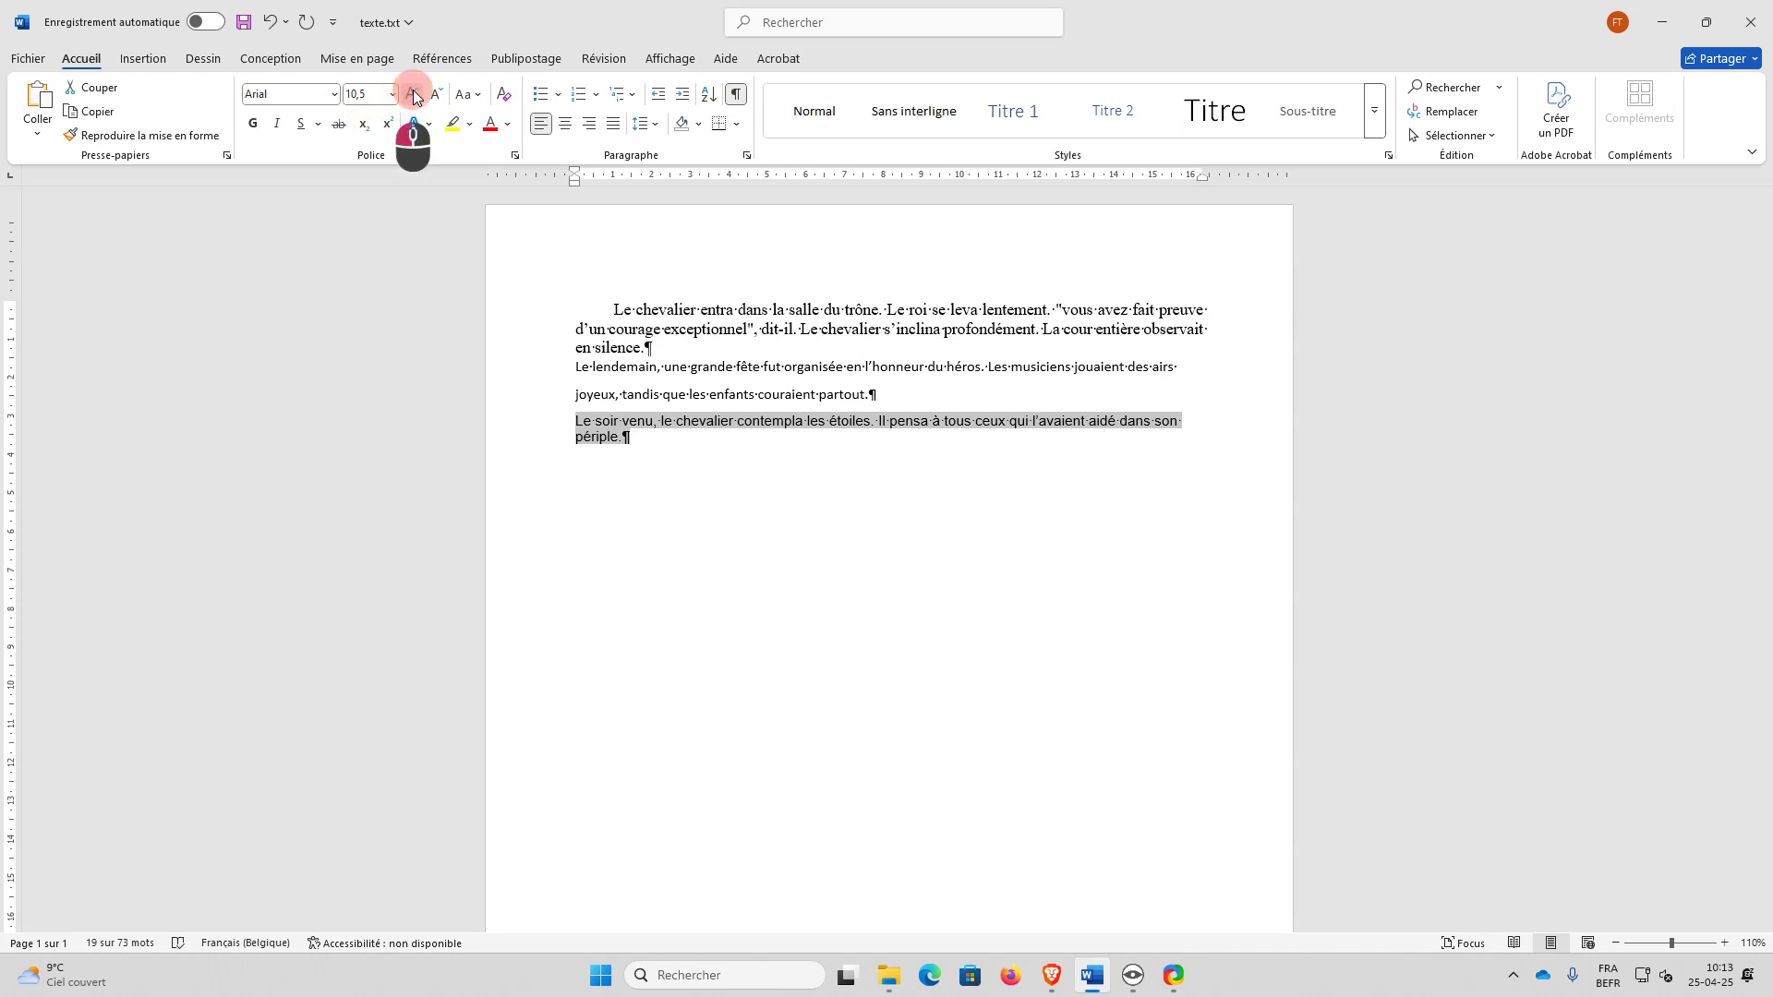
{"action": "left_click", "coordinate": [566, 130]}
{"action": "left_click", "coordinate": [277, 124]}
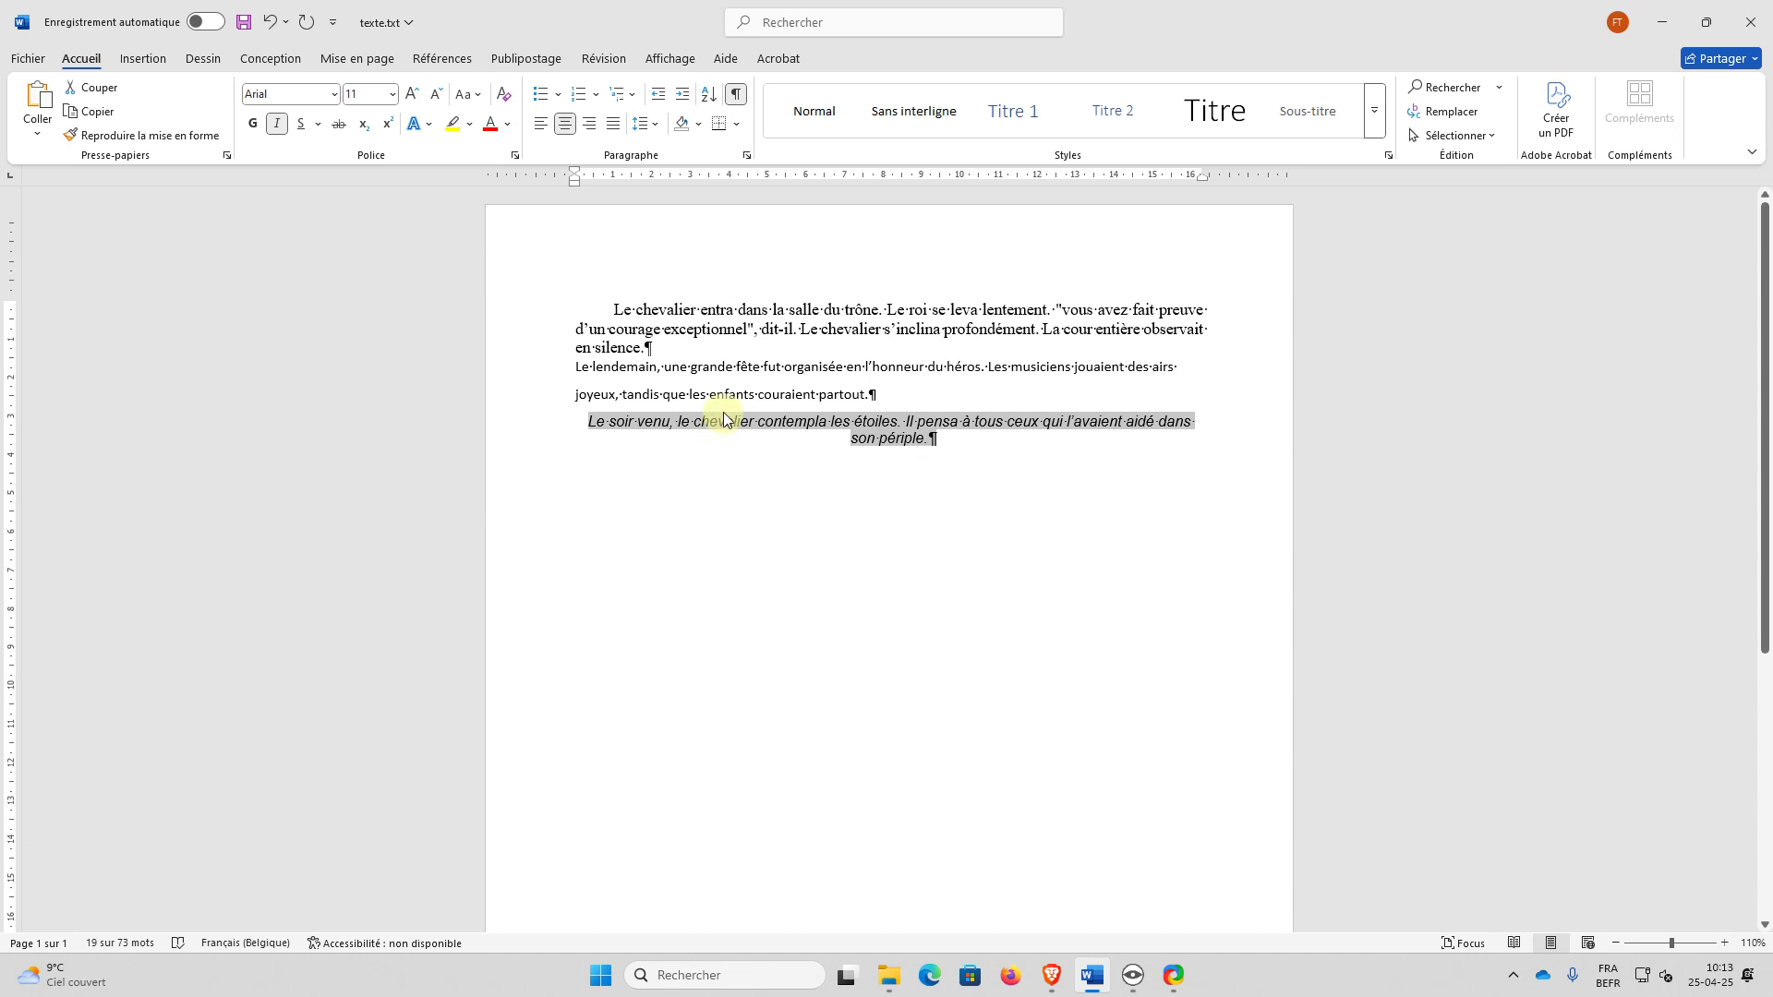
Step: Make the words "courage exceptionnel" in the first paragraph bold
{"action": "left_click", "coordinate": [608, 329]}
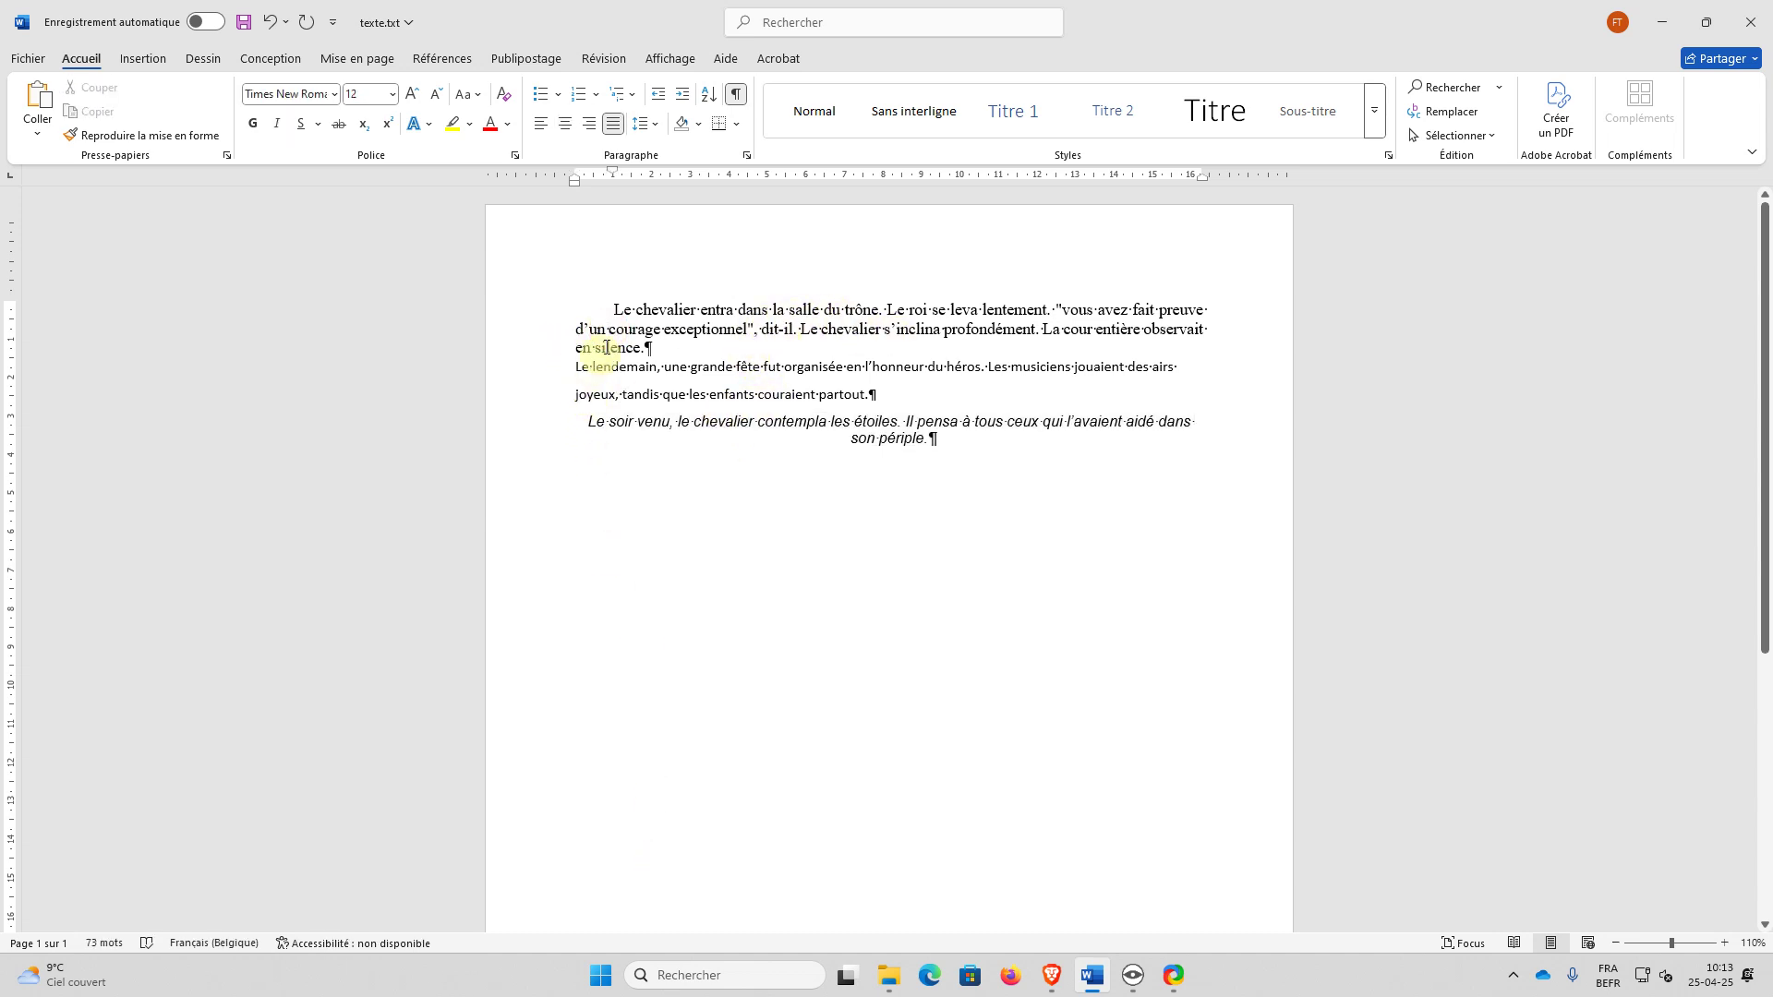
{"action": "left_click_drag", "start_coordinate": [610, 327], "coordinate": [698, 331]}
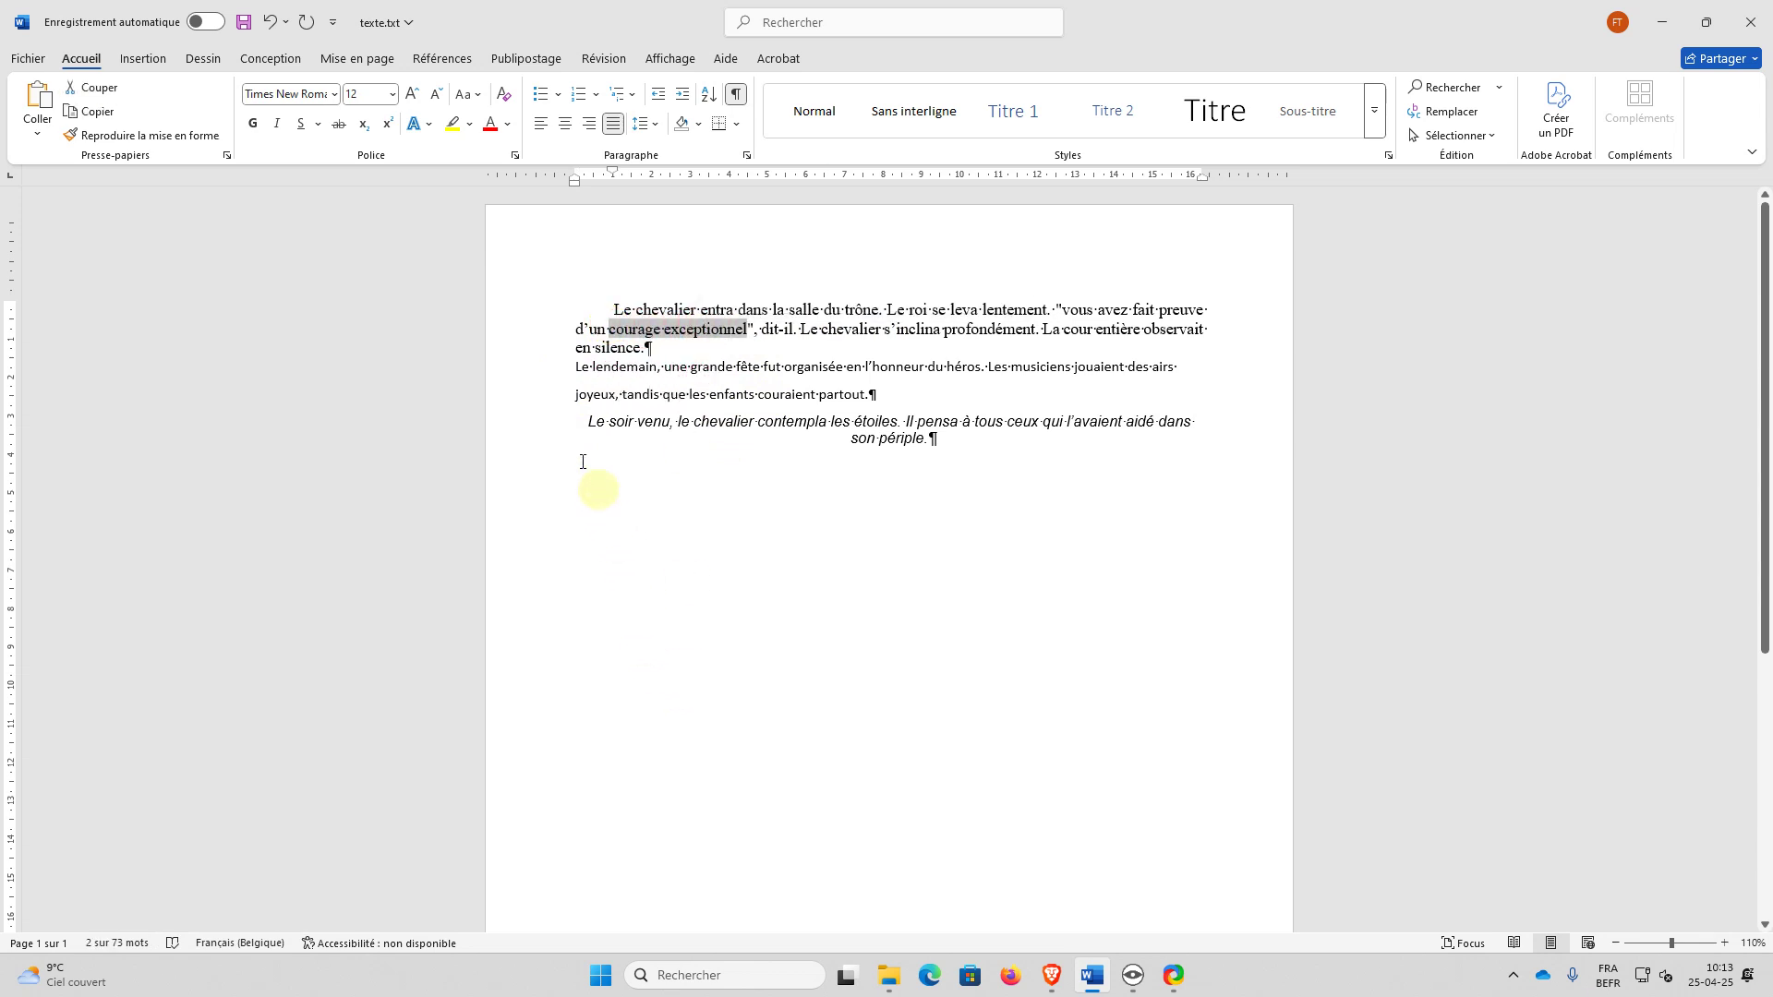
{"action": "left_click", "coordinate": [253, 124]}
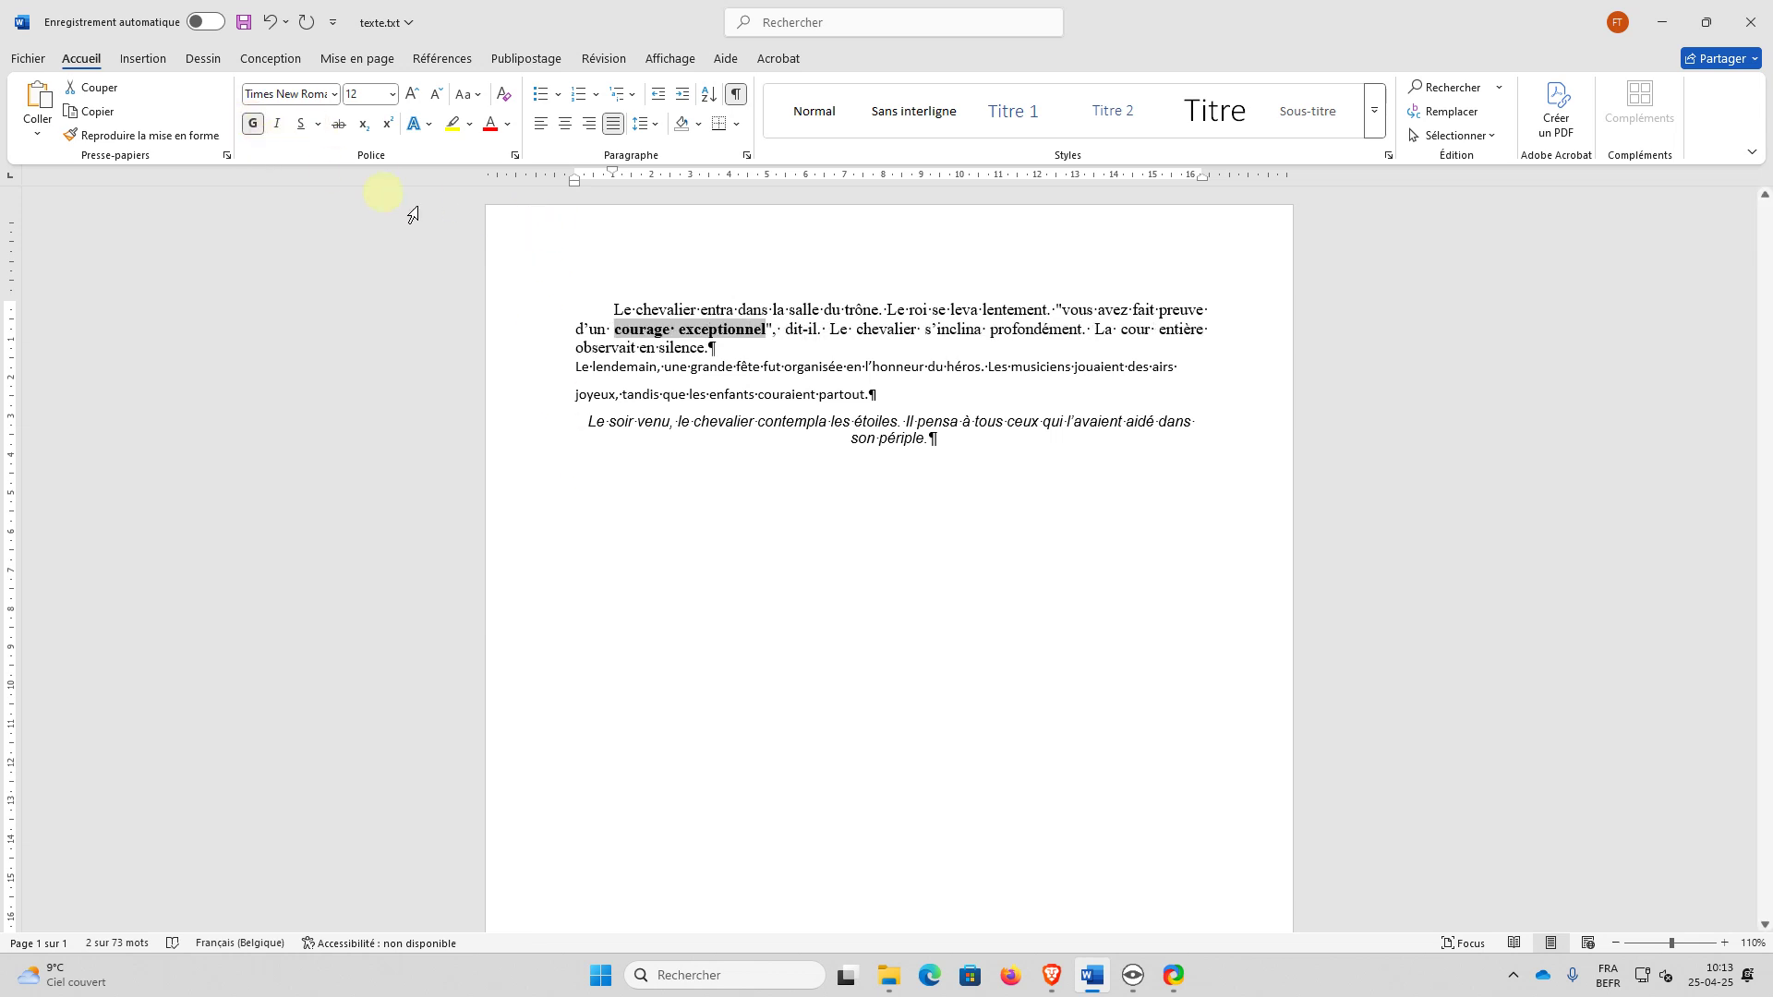
Step: Select the words "Le chevalier s'inclina profondément" in the first paragraph, leaving out the final period
{"action": "left_click", "coordinate": [831, 332]}
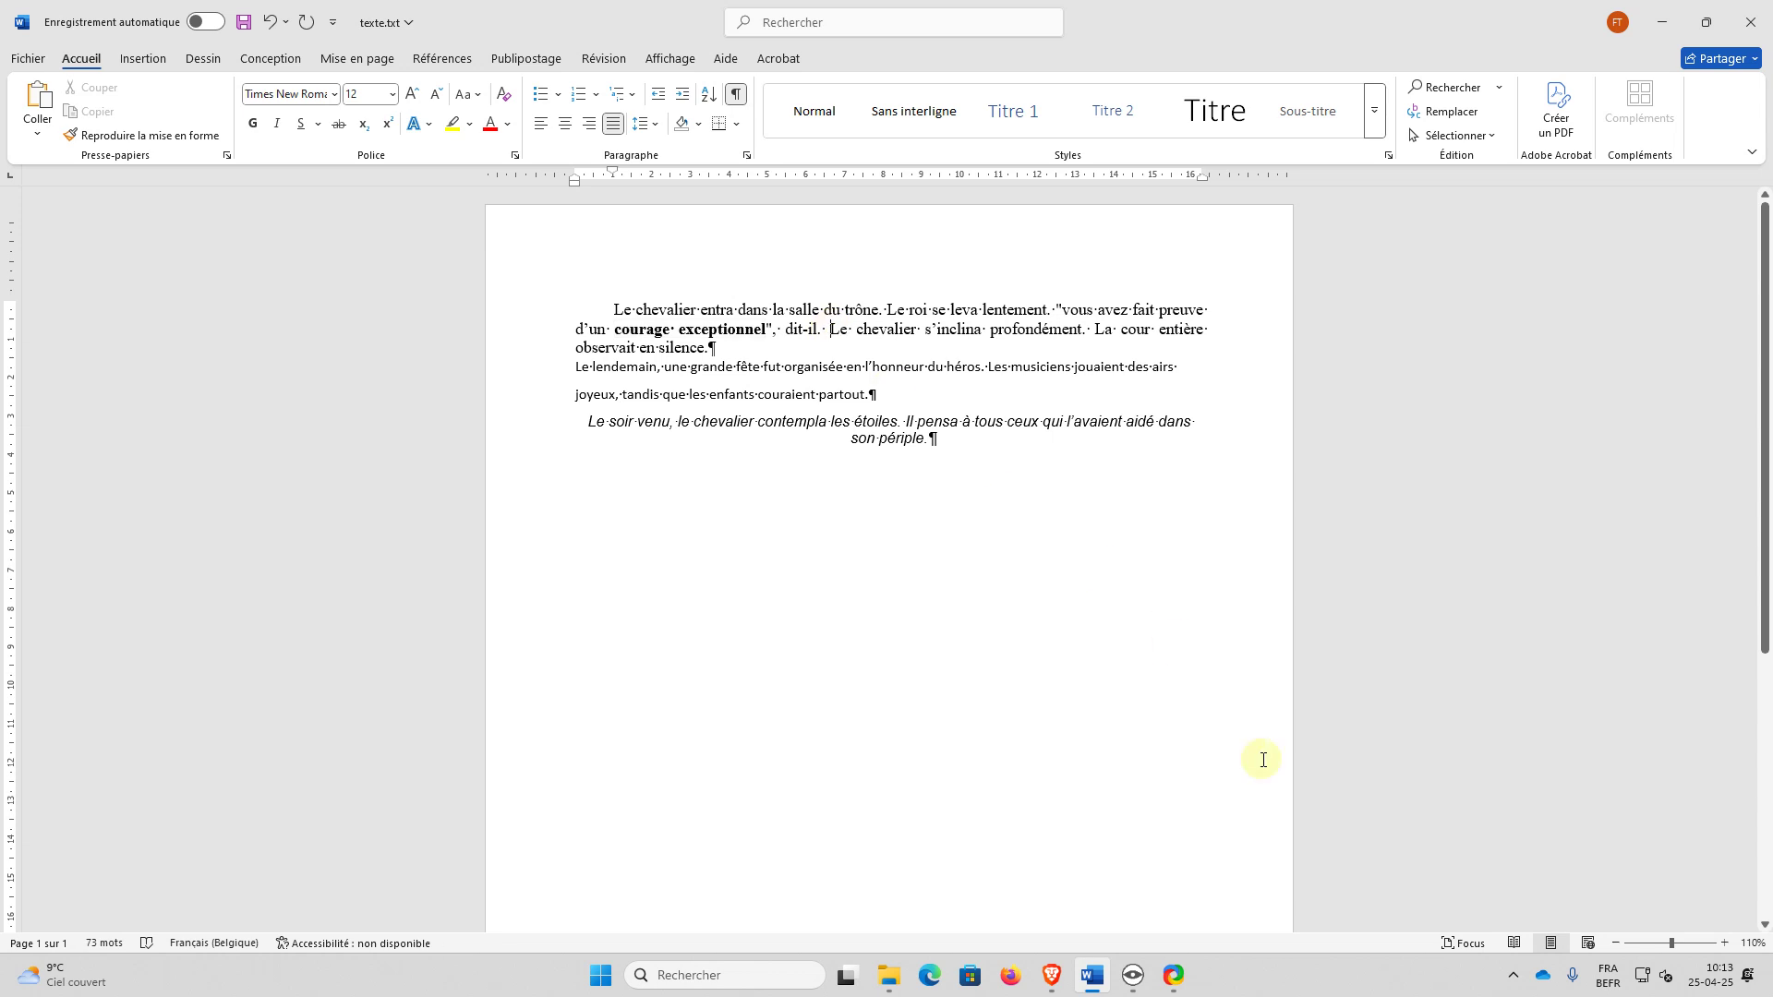
{"action": "key", "text": "ctrl"}
{"action": "key", "text": "ctrl+shift+Right"}
{"action": "key", "text": "ctrl+shift+Right"}
{"action": "key", "text": "ctrl+shift+Right"}
{"action": "key", "text": "ctrl+shift+Right"}
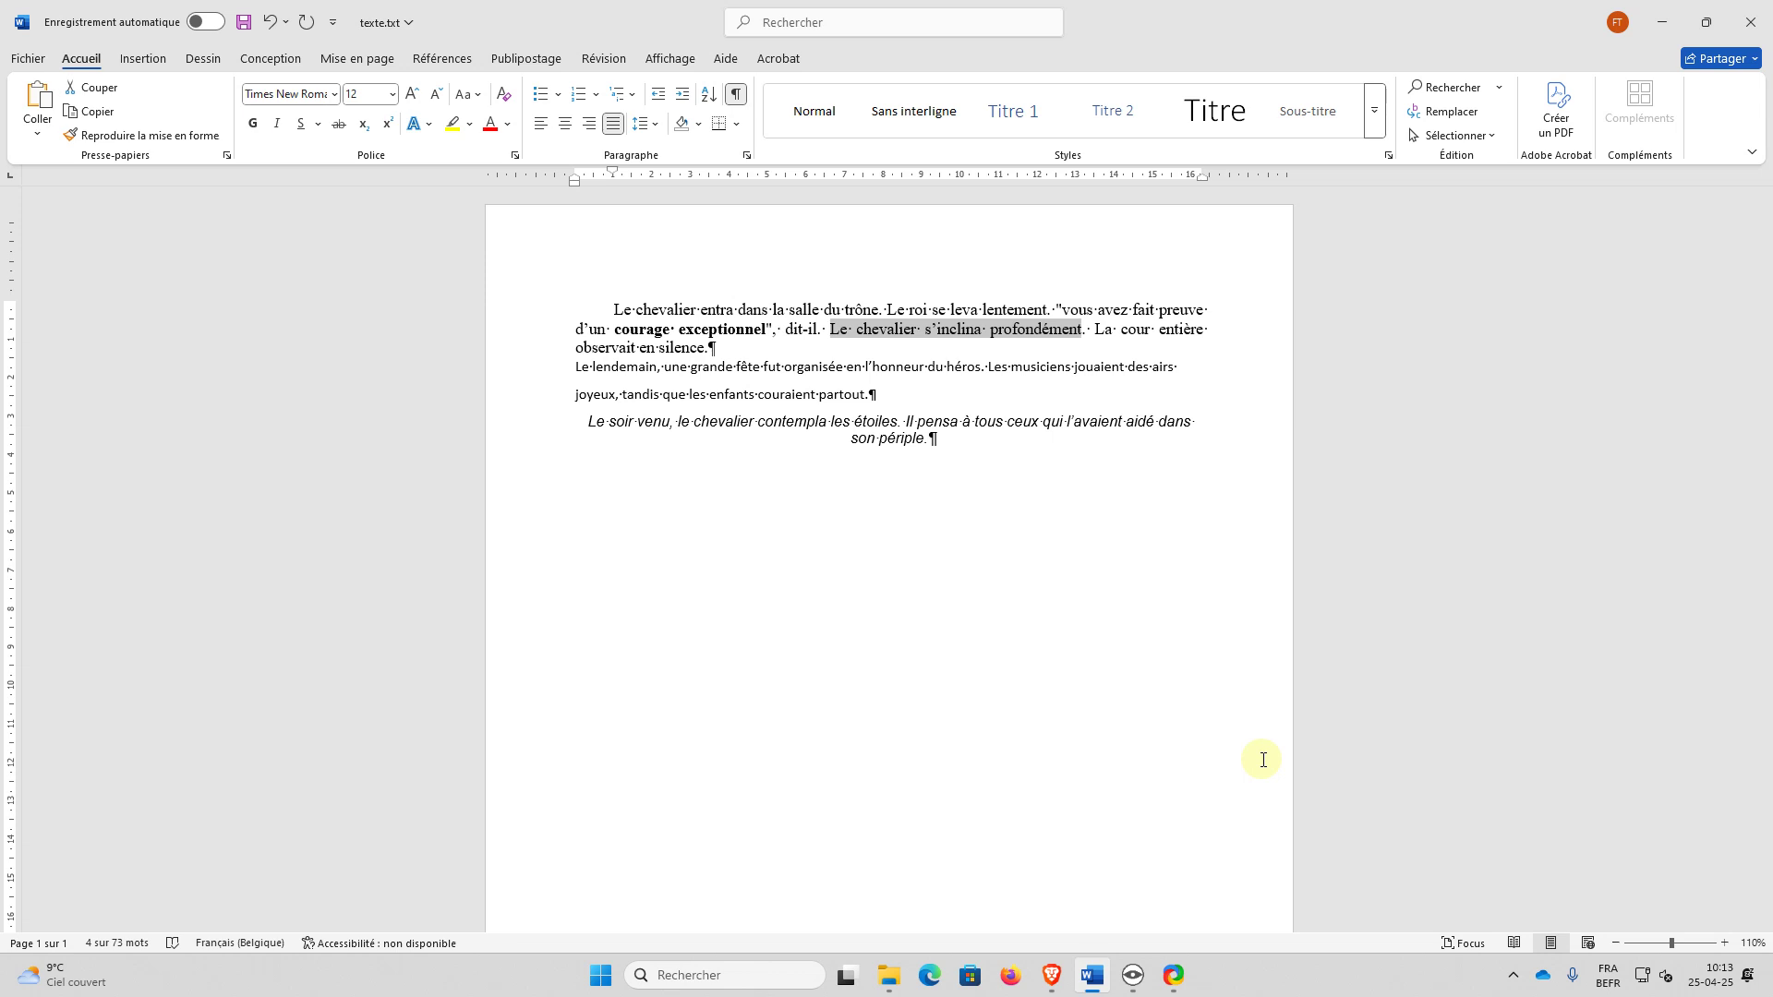
{"action": "left_click", "coordinate": [834, 328]}
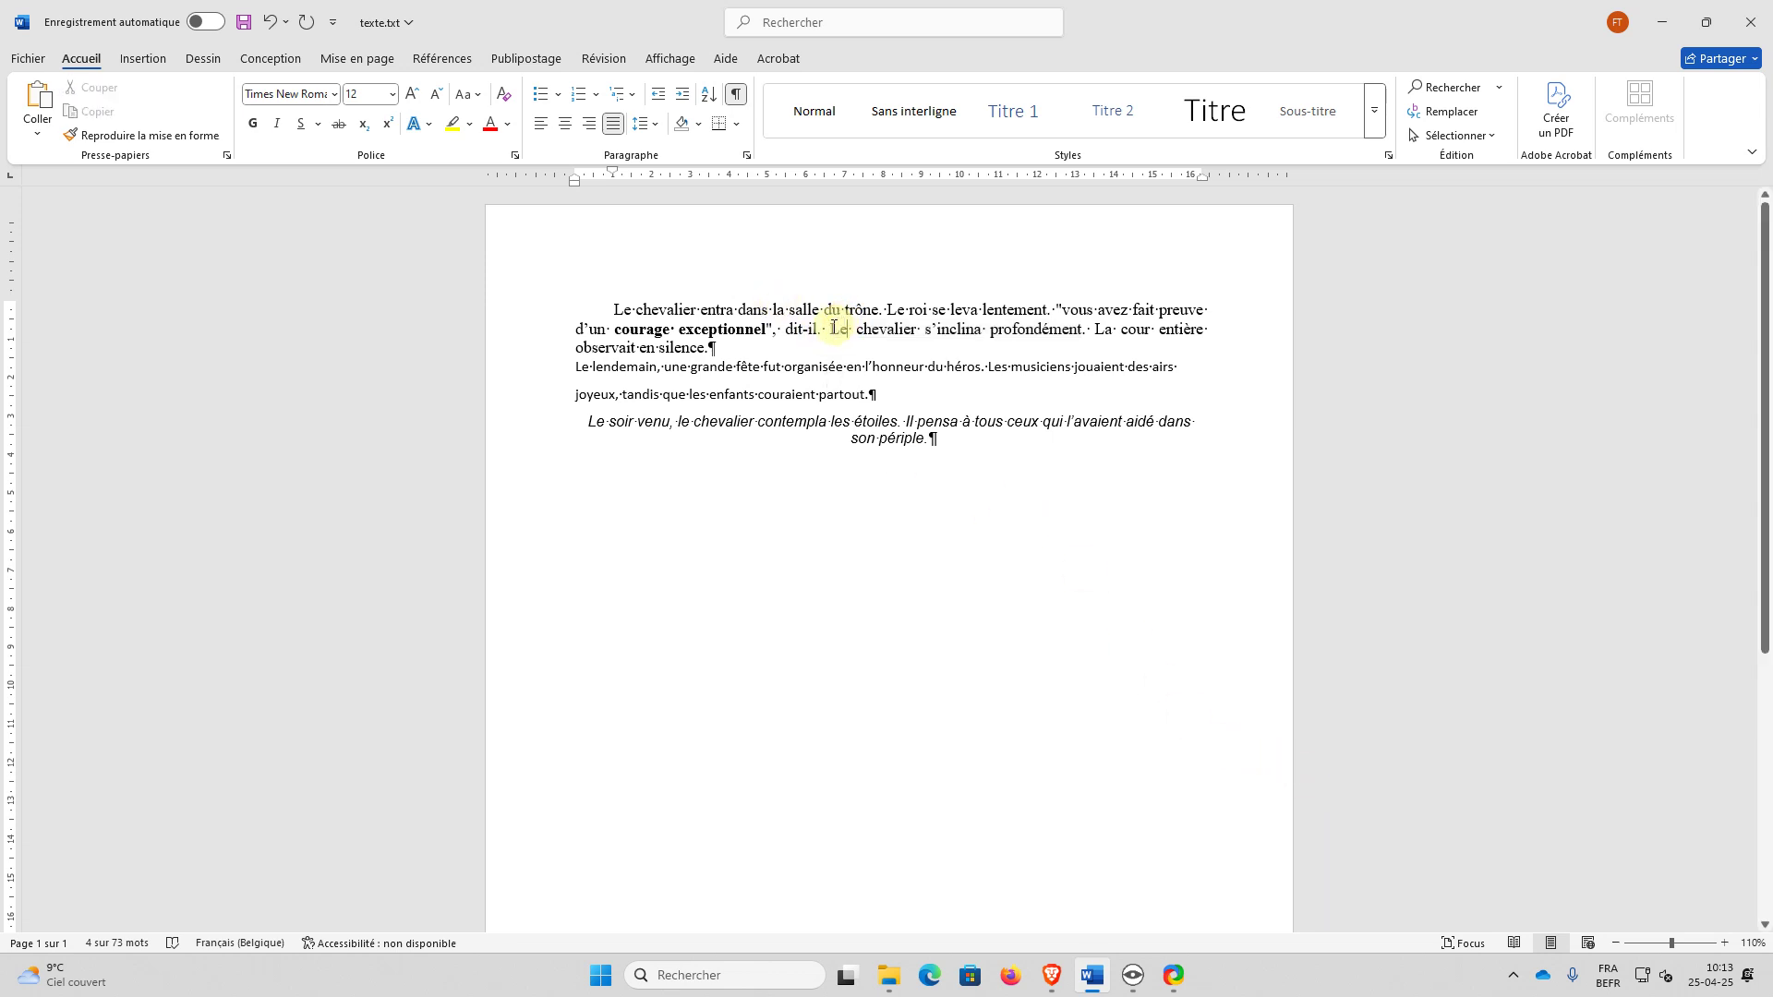
{"action": "left_click_drag", "start_coordinate": [834, 328], "coordinate": [1037, 330]}
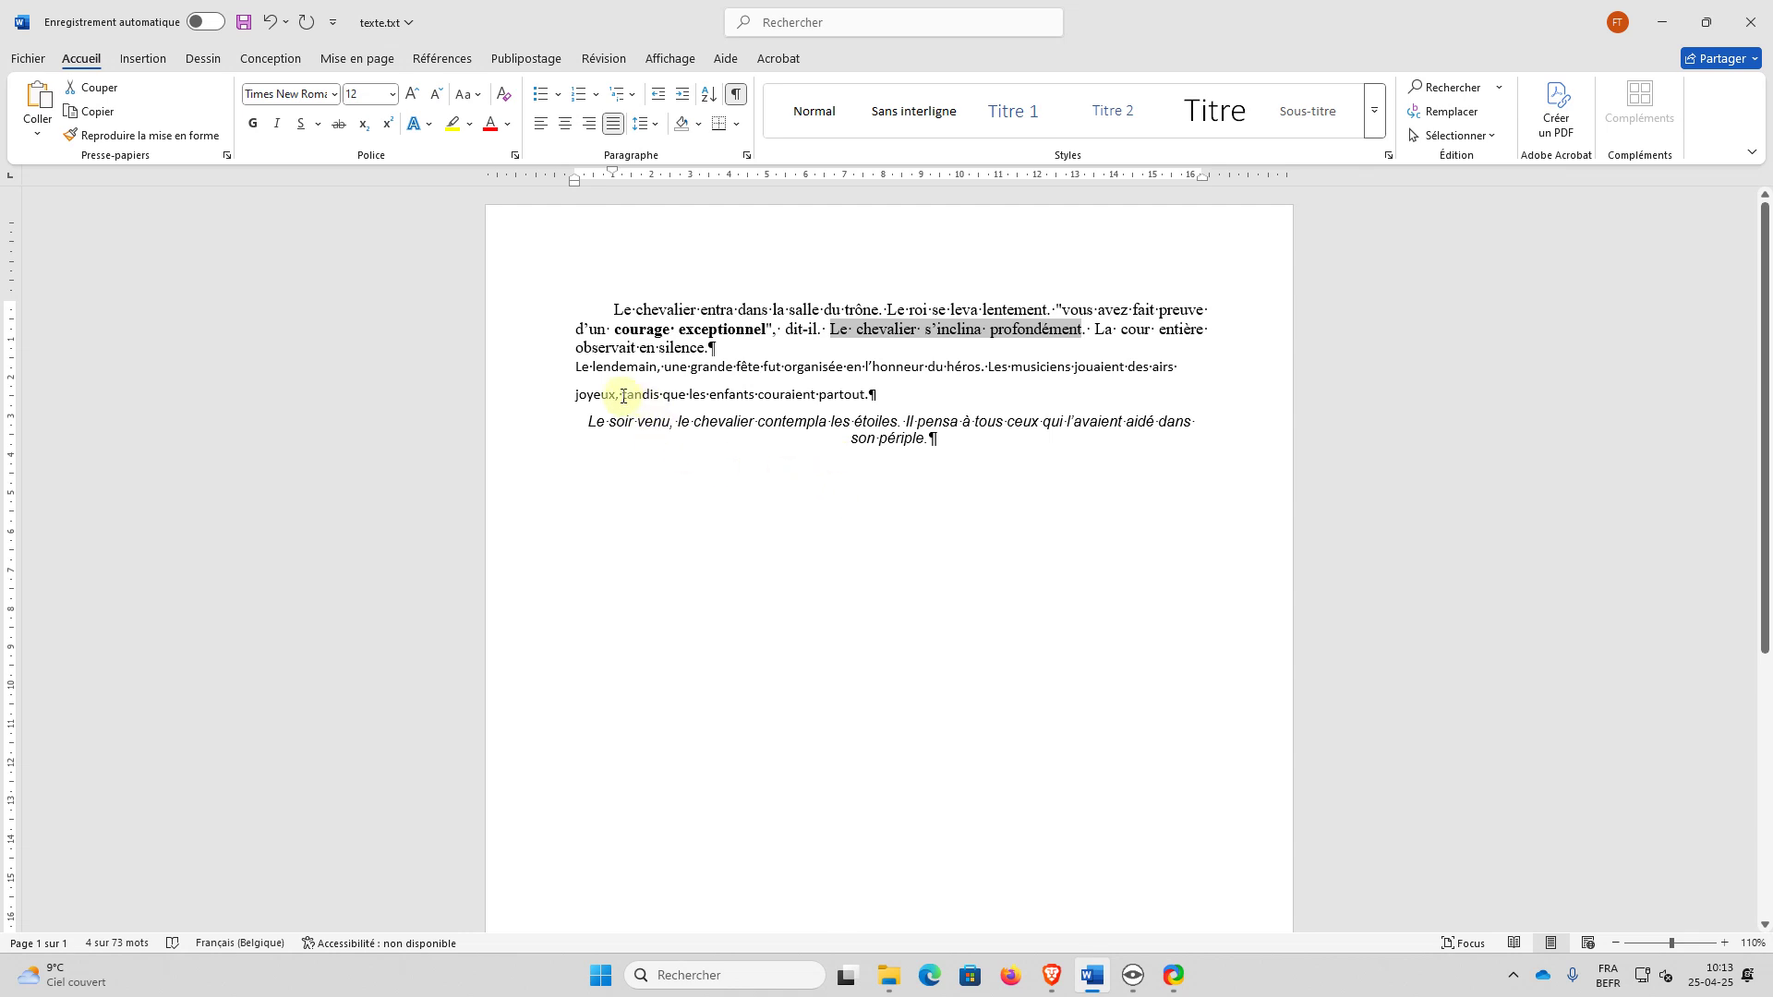
{"action": "left_click", "coordinate": [833, 329]}
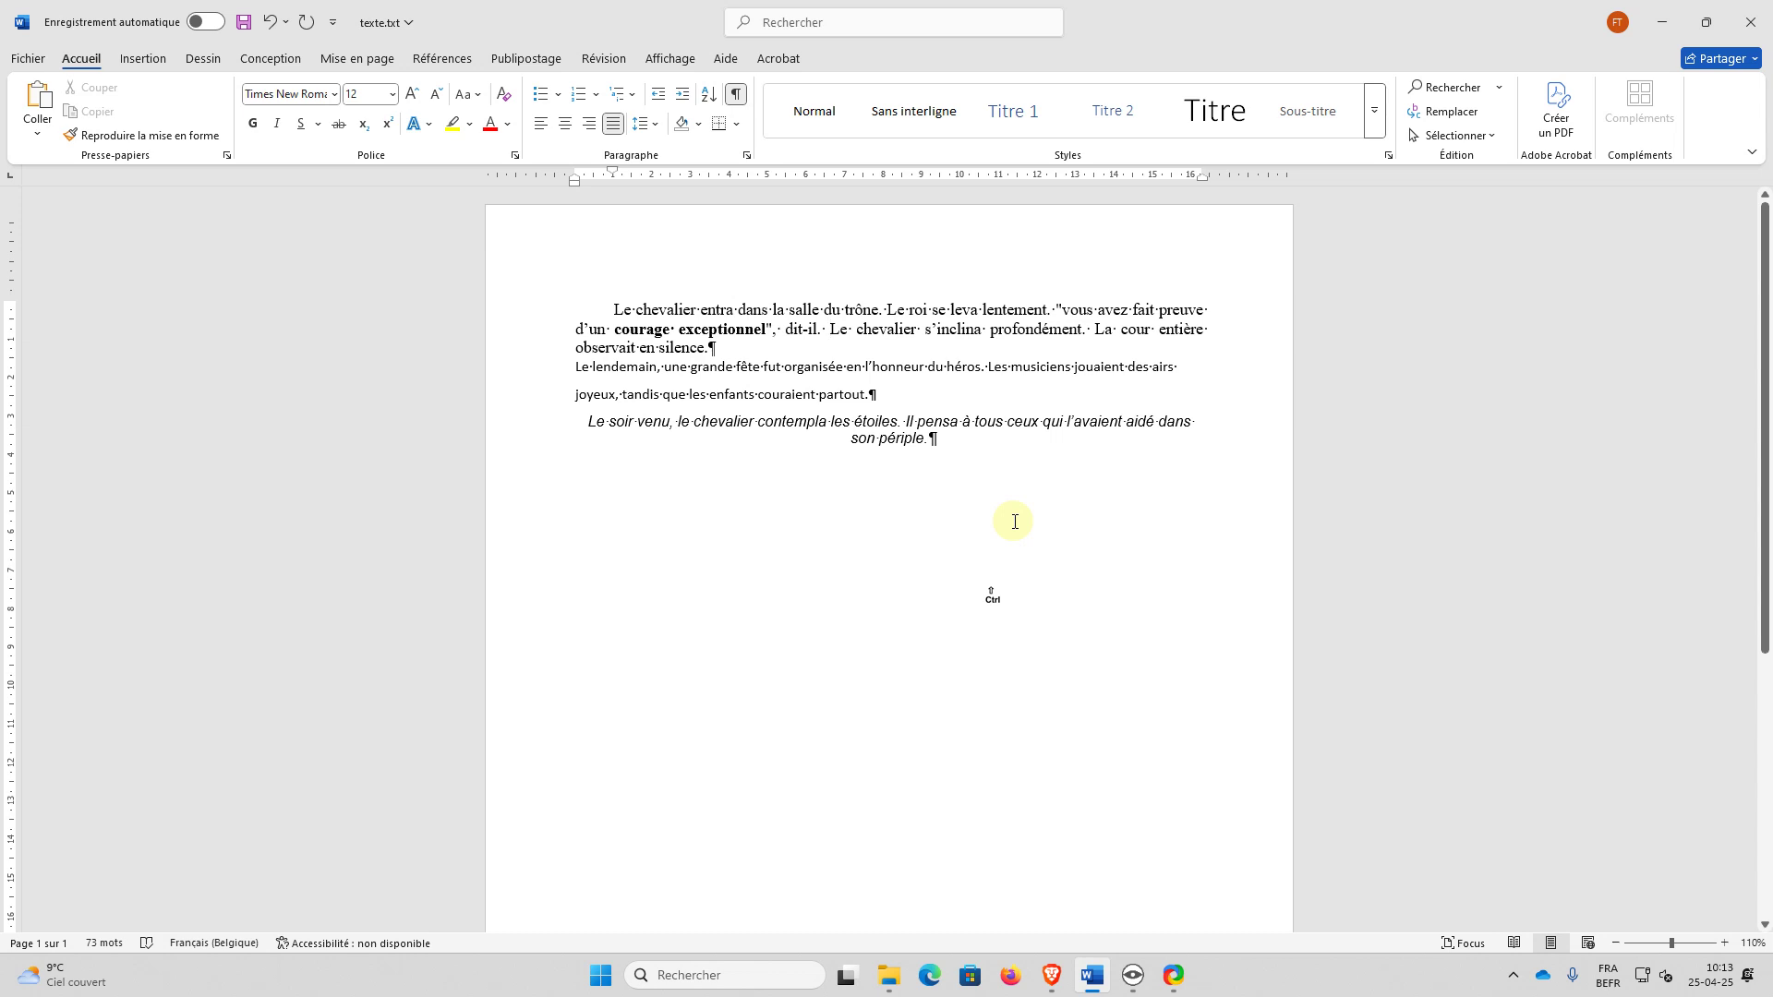
{"action": "key", "text": "ctrl+shift+Right"}
{"action": "key", "text": "ctrl+shift+Right"}
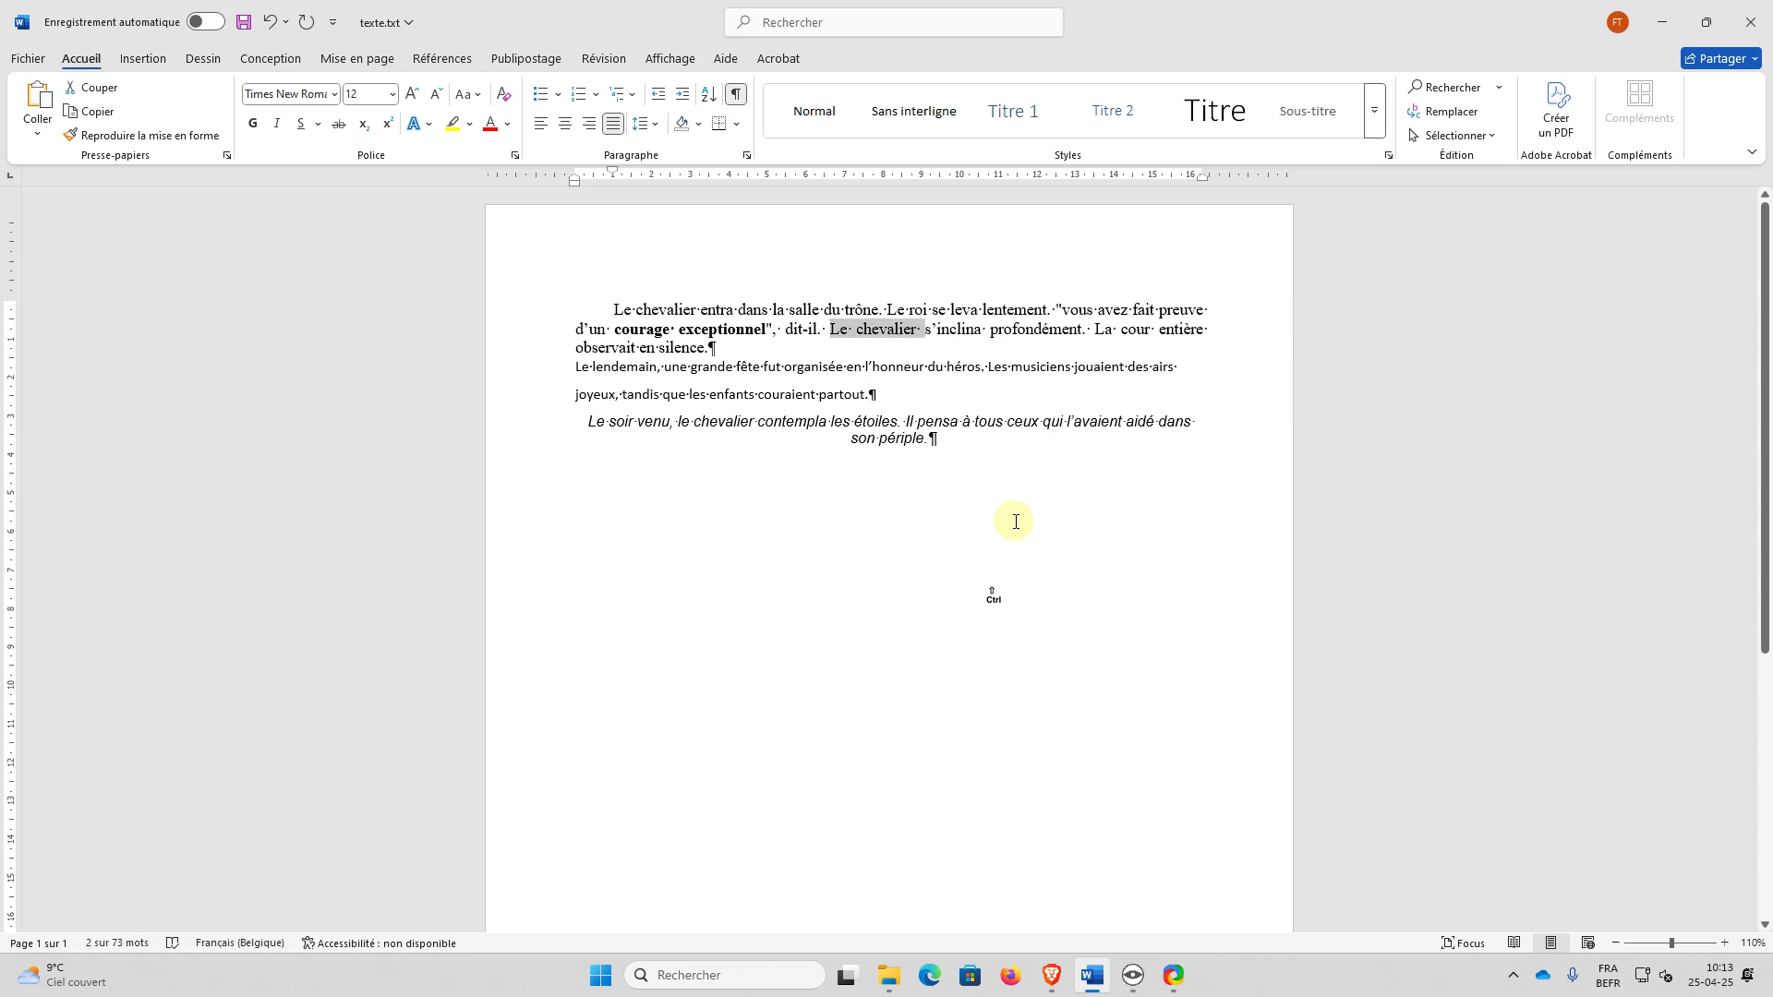
{"action": "key", "text": "ctrl+shift+Right"}
{"action": "key", "text": "ctrl+shift+Right"}
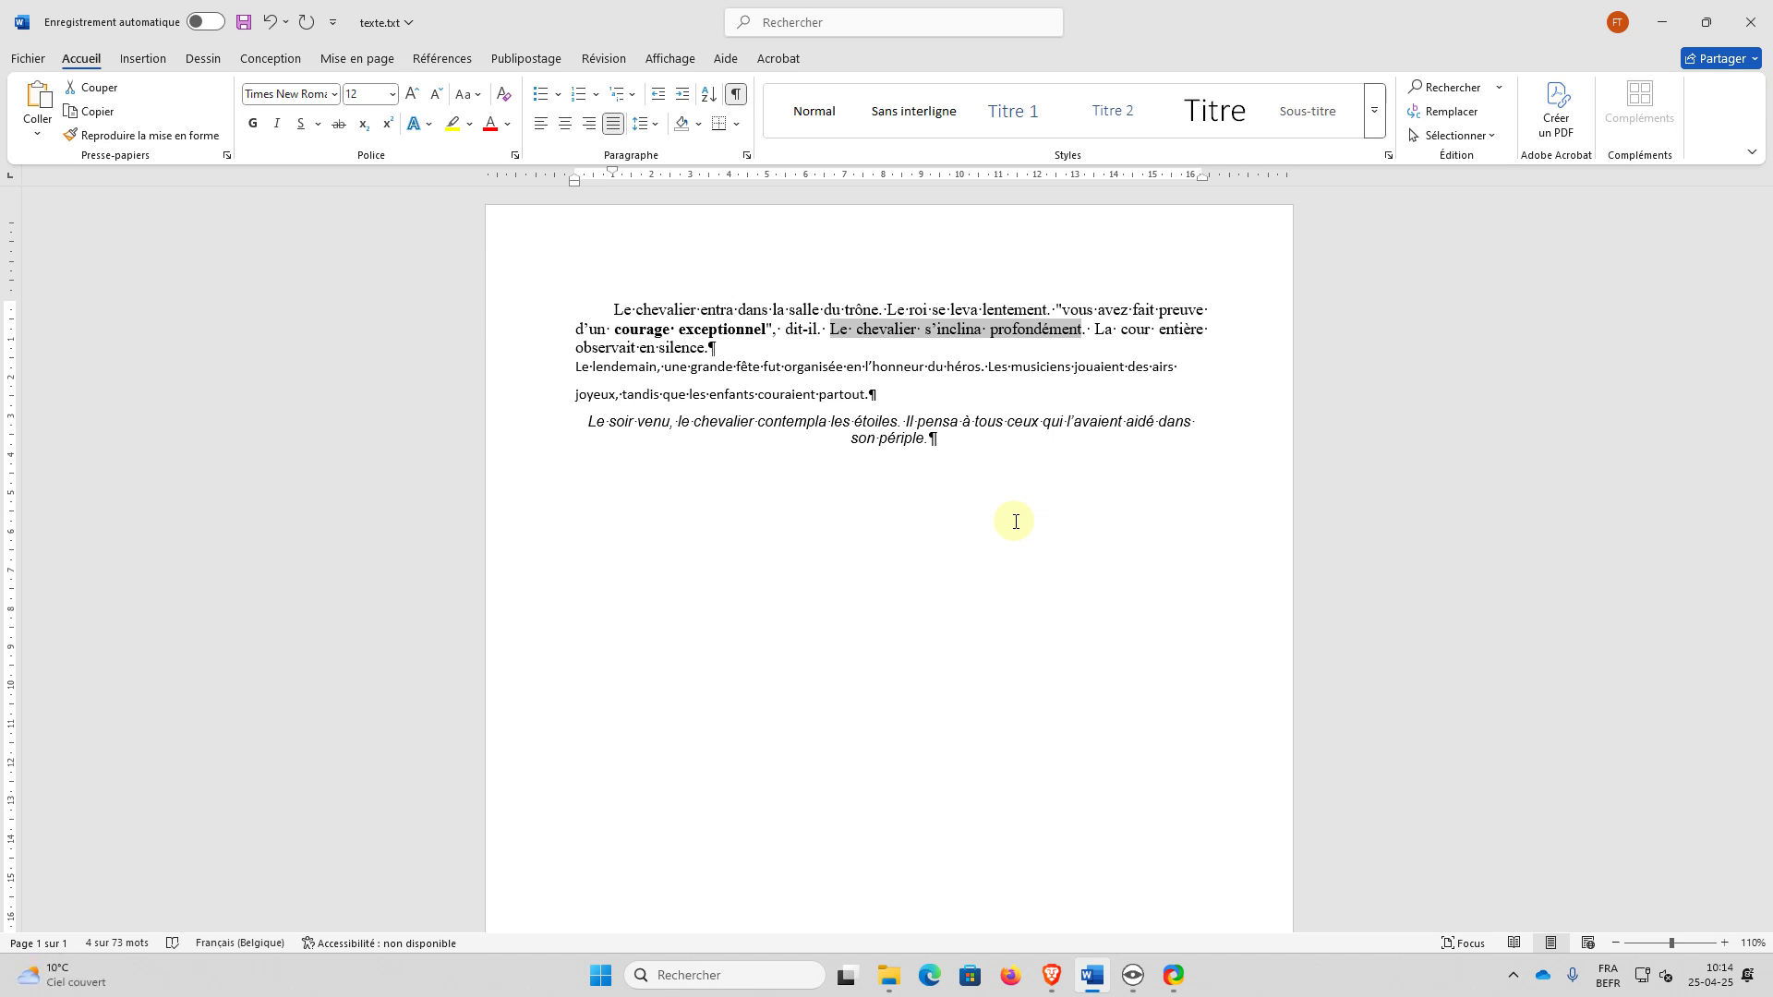
Step: Try to extend the partial selection "Le chevalier s'inclina" to the whole sentence, and undo the accidental text move
{"action": "left_click", "coordinate": [994, 331]}
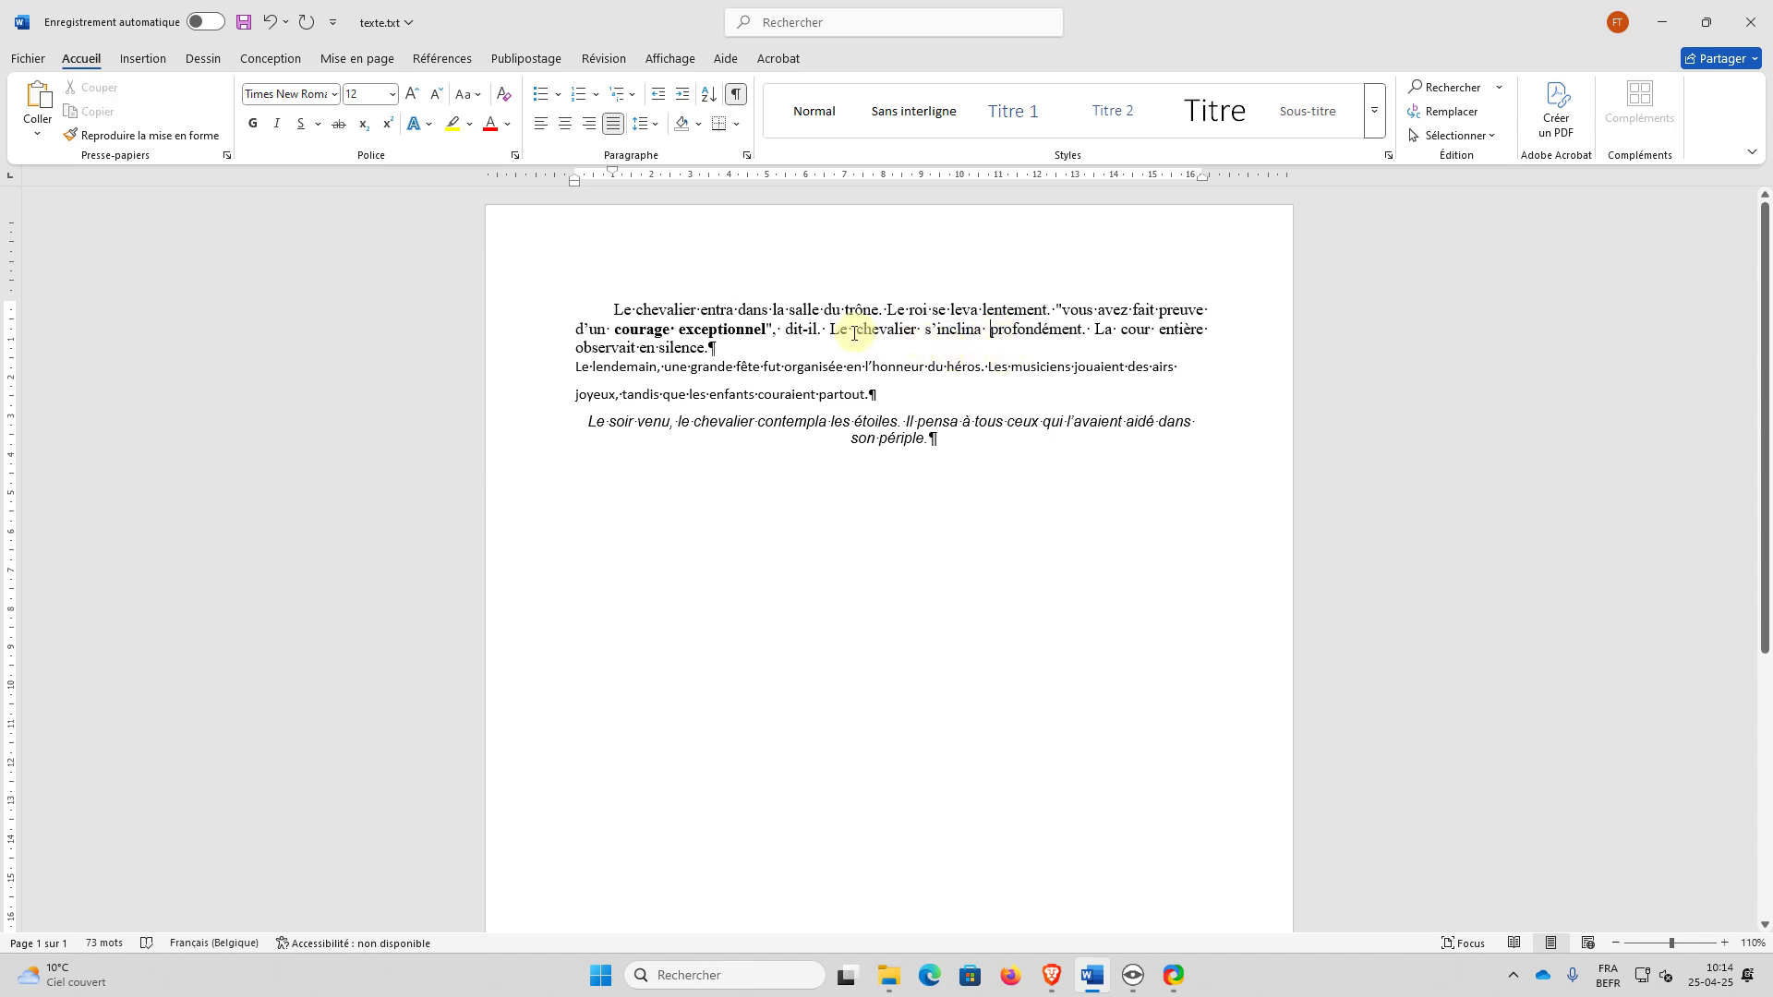
{"action": "left_click_drag", "start_coordinate": [833, 330], "coordinate": [942, 330]}
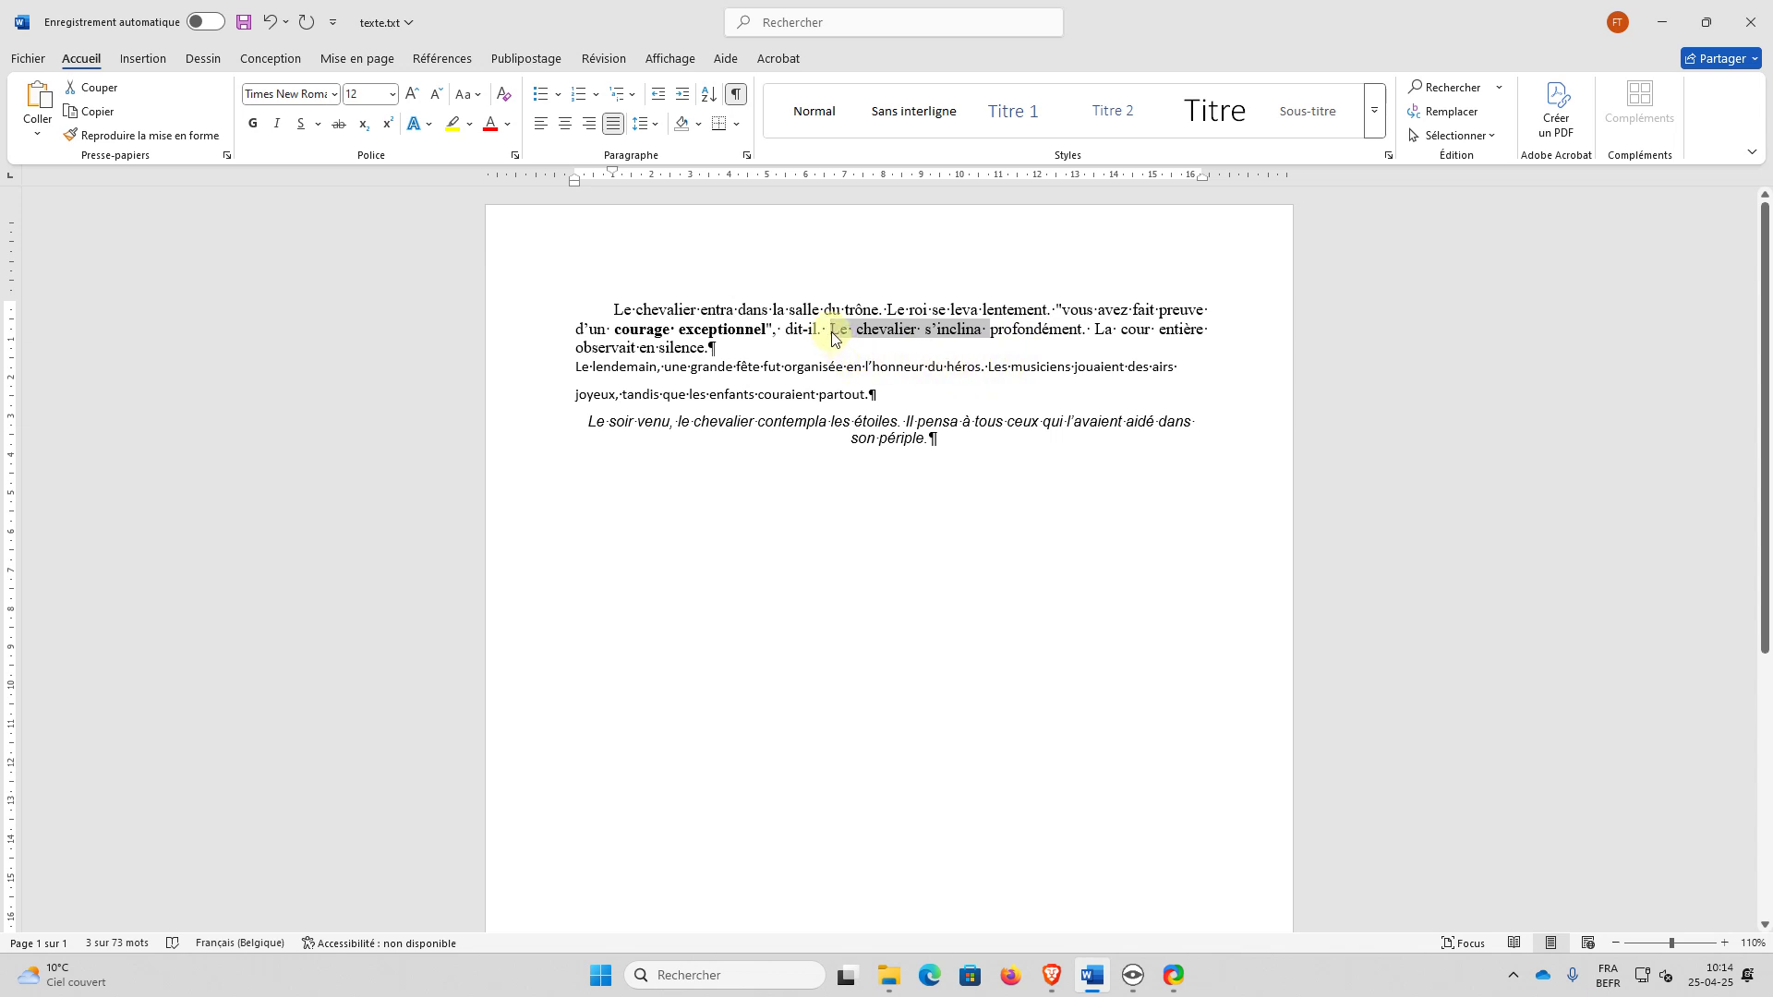
{"action": "left_click_drag", "start_coordinate": [831, 338], "coordinate": [1073, 338]}
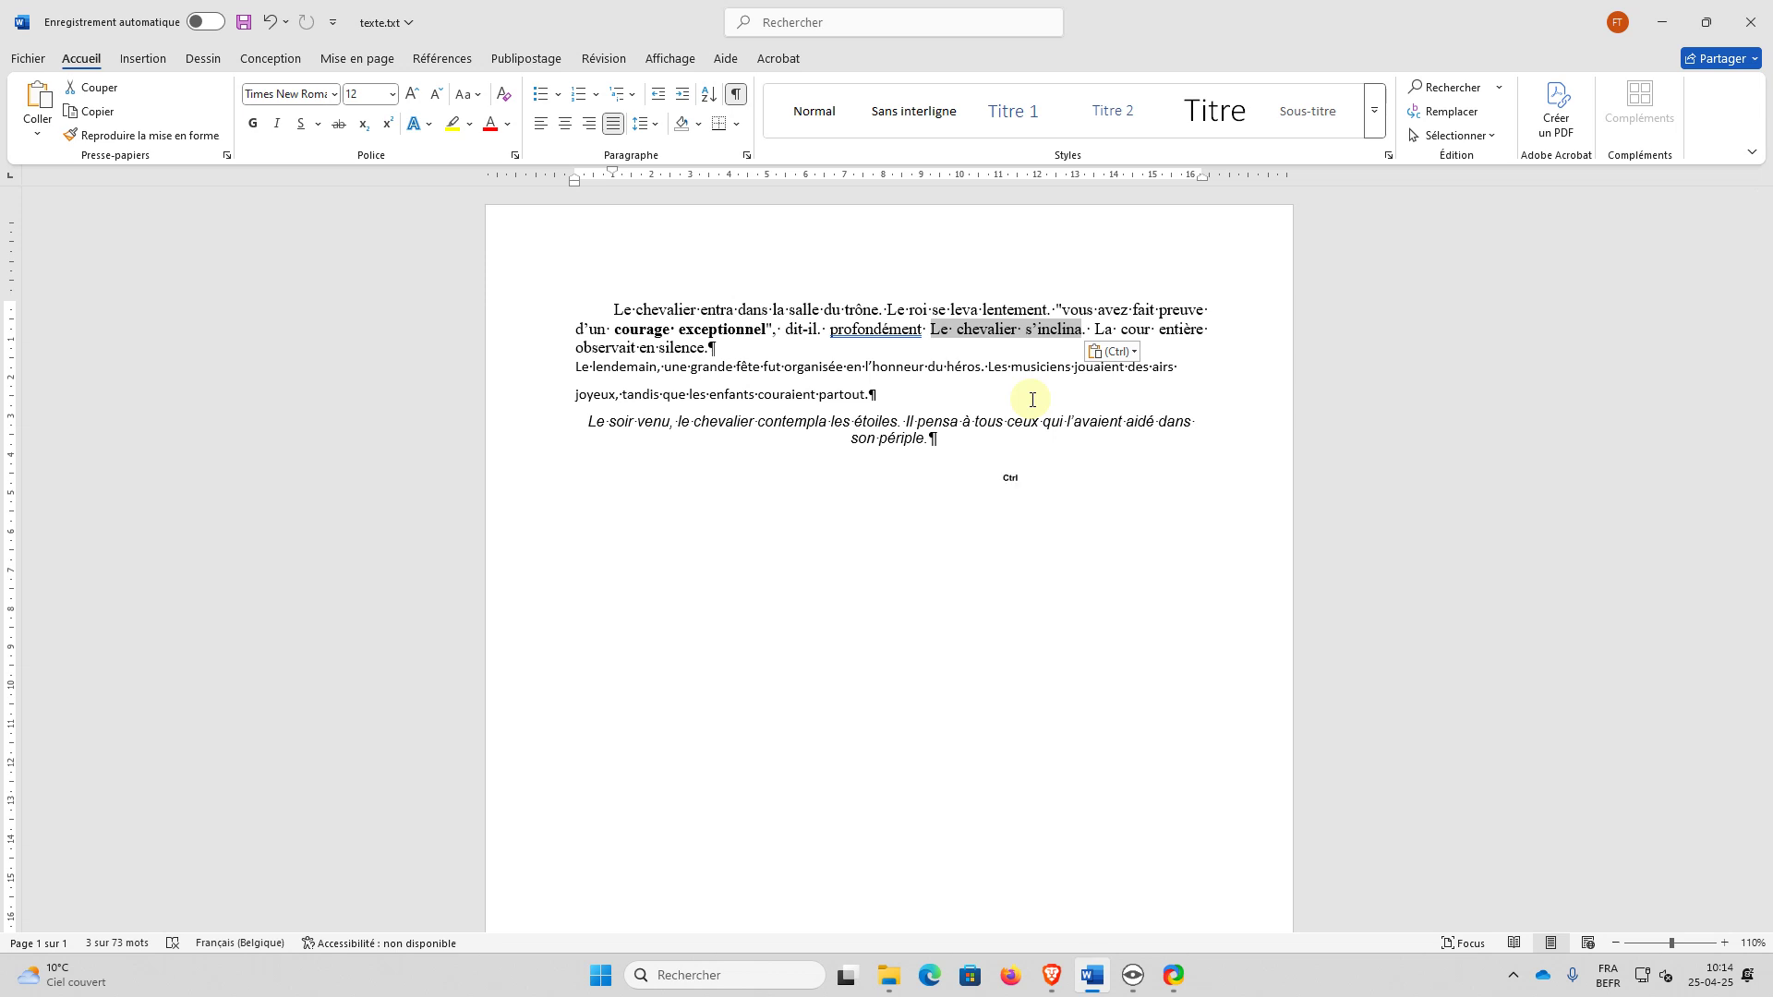
{"action": "key", "text": "ctrl+z"}
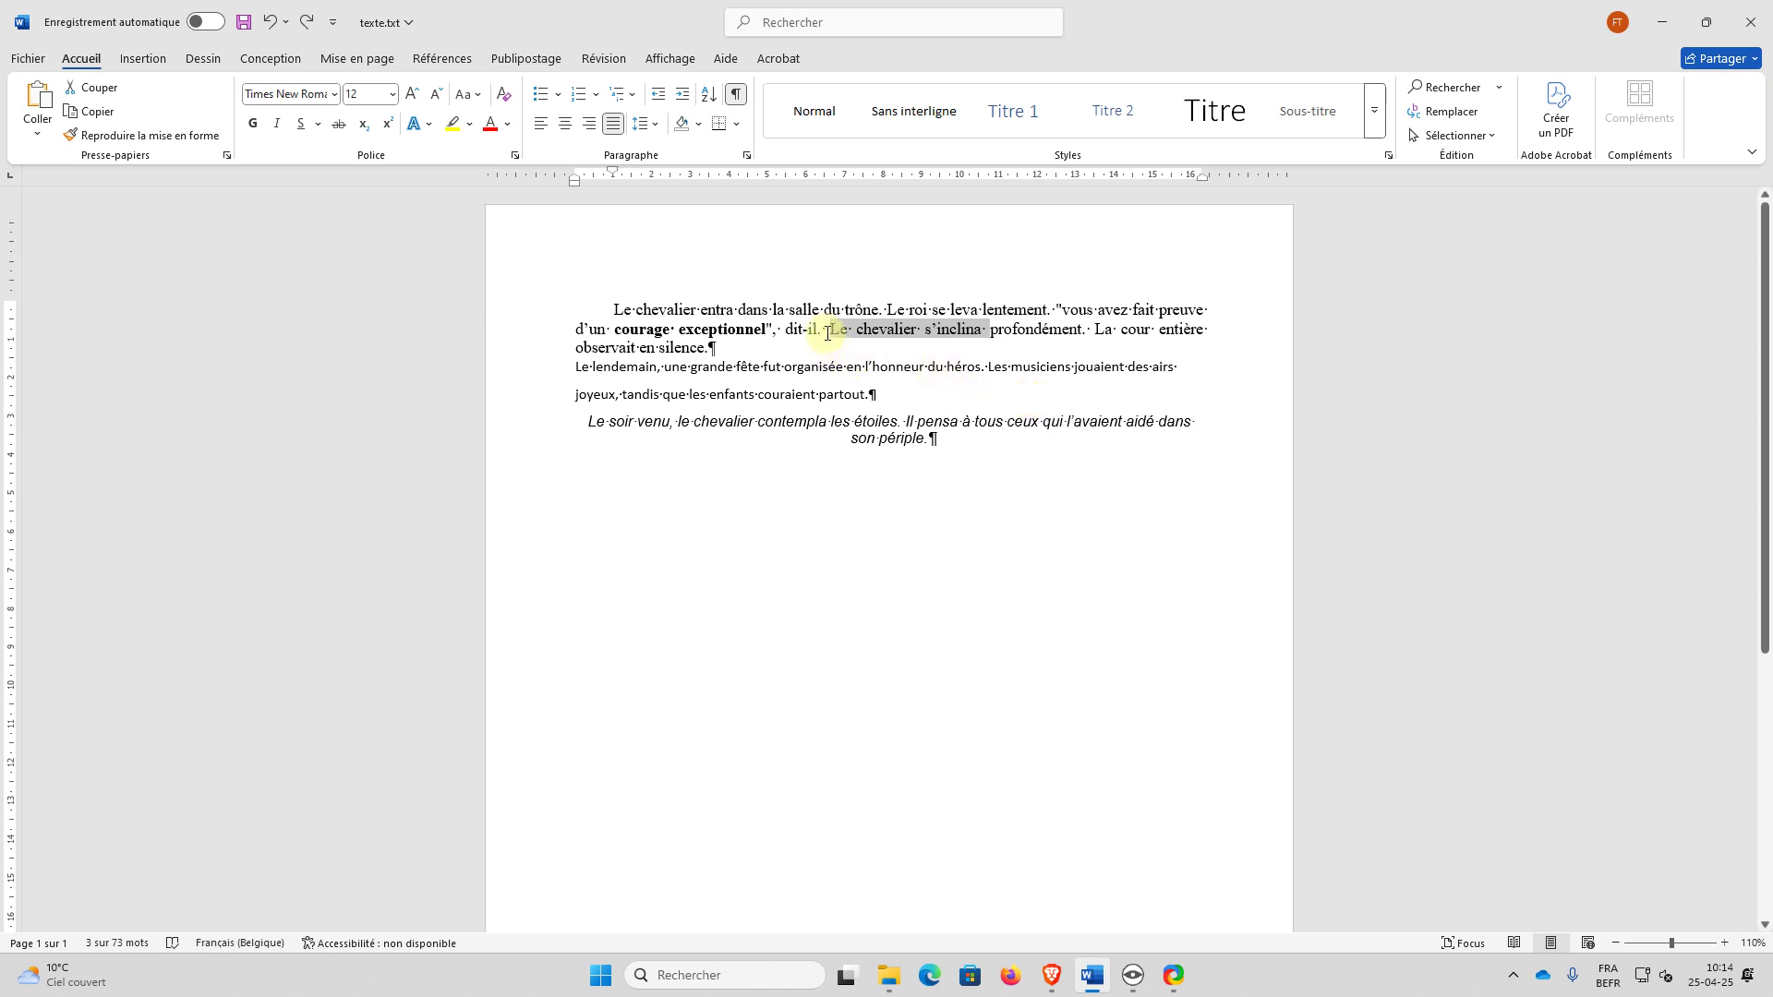
{"action": "left_click_drag", "start_coordinate": [828, 330], "coordinate": [974, 330]}
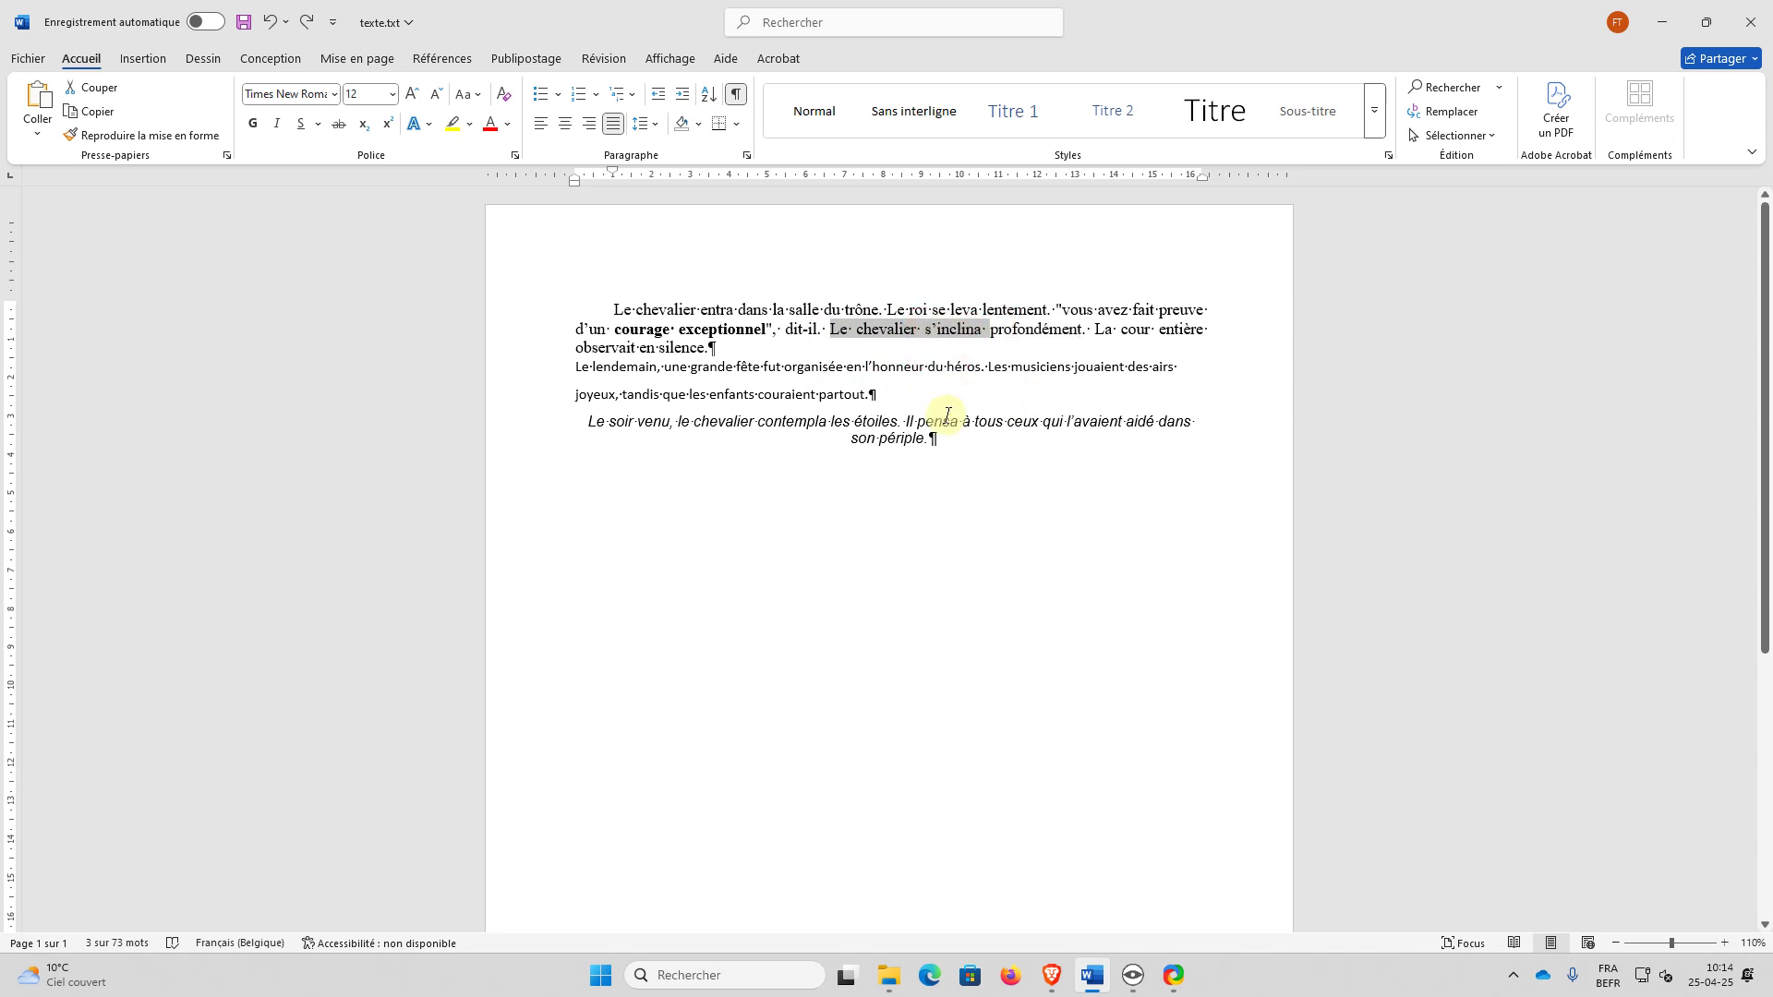
Step: Colour the words "Le chevalier s'inclina profondément" in the first paragraph with the standard bright red, excluding the final period
{"action": "left_click", "coordinate": [844, 335]}
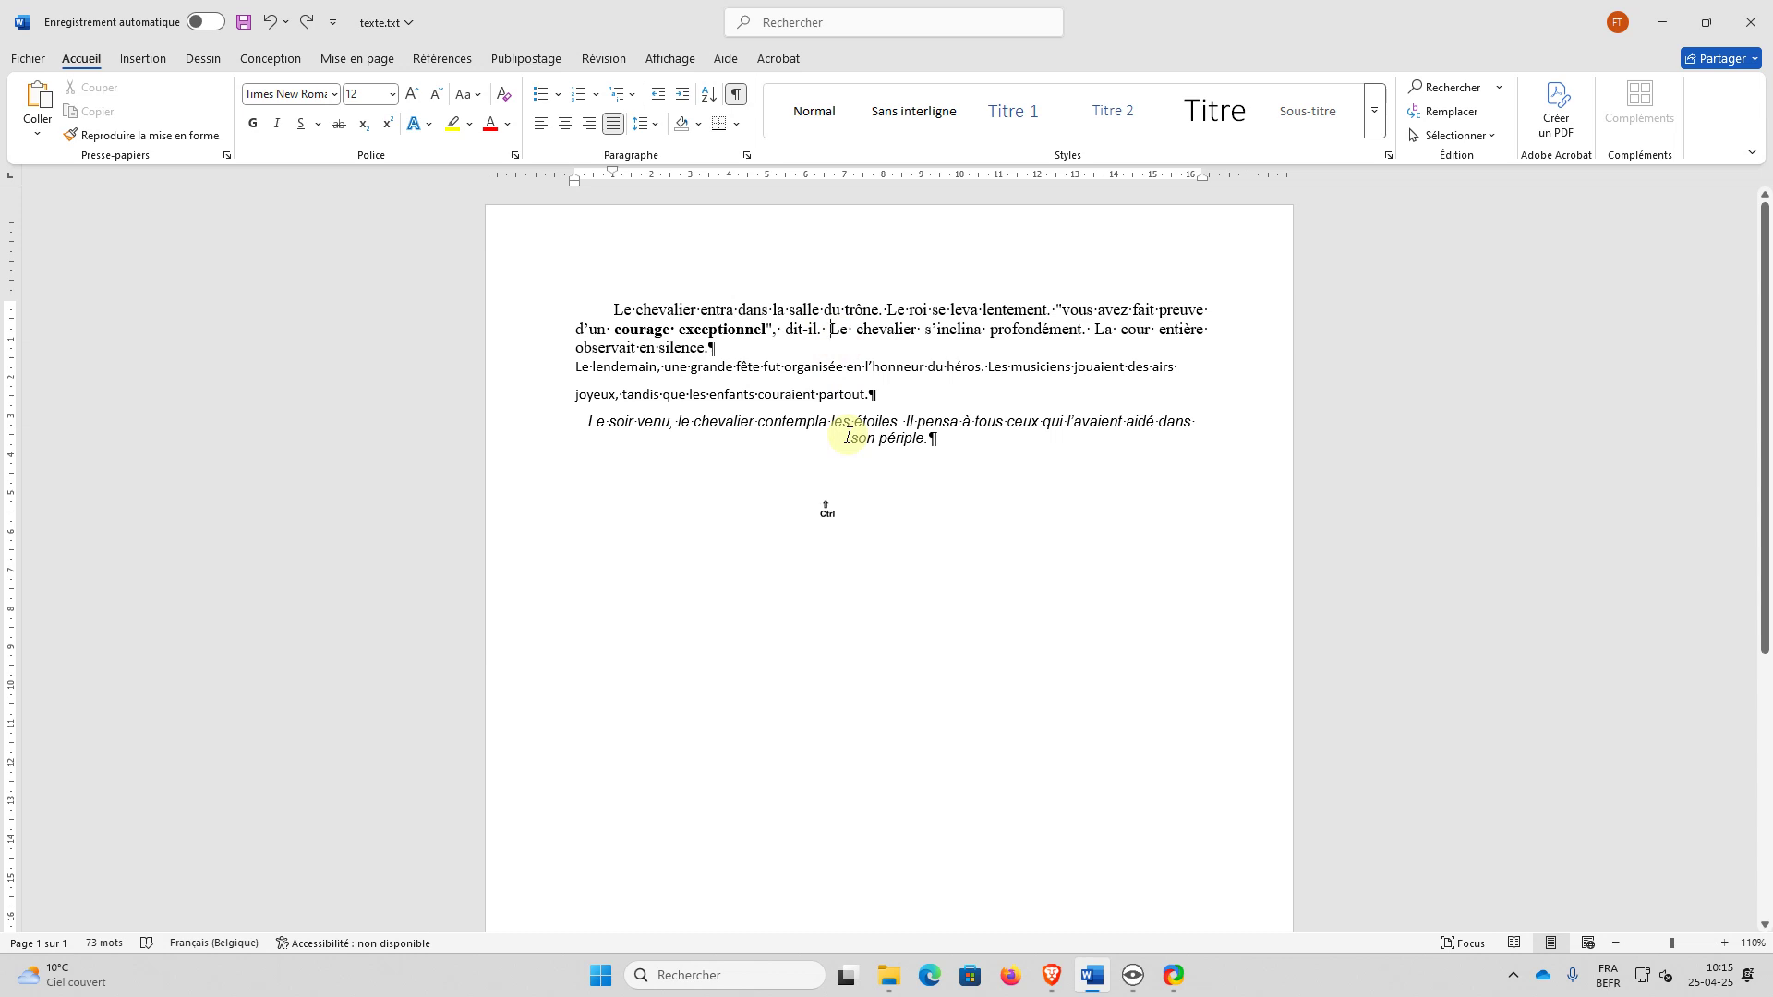
{"action": "key", "text": "ctrl+shift+Right"}
{"action": "key", "text": "ctrl+shift+Right"}
{"action": "key", "text": "ctrl+shift+Right"}
{"action": "key", "text": "ctrl+shift+Right"}
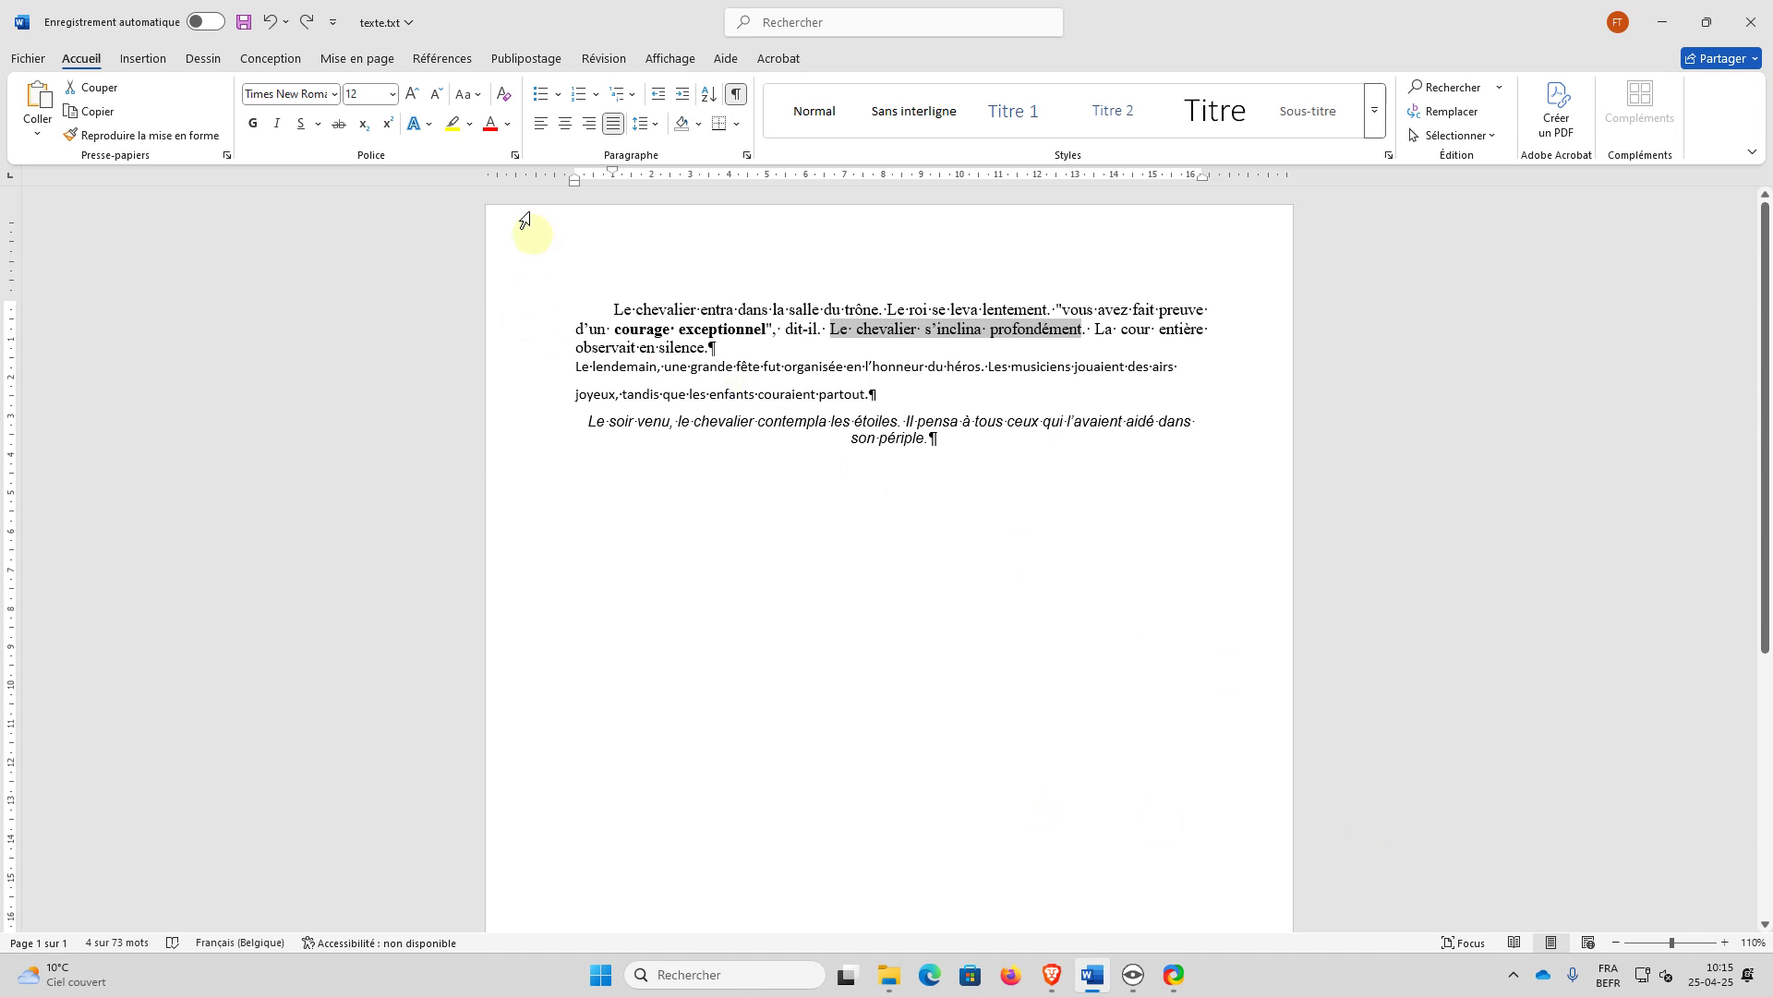
{"action": "left_click", "coordinate": [490, 126]}
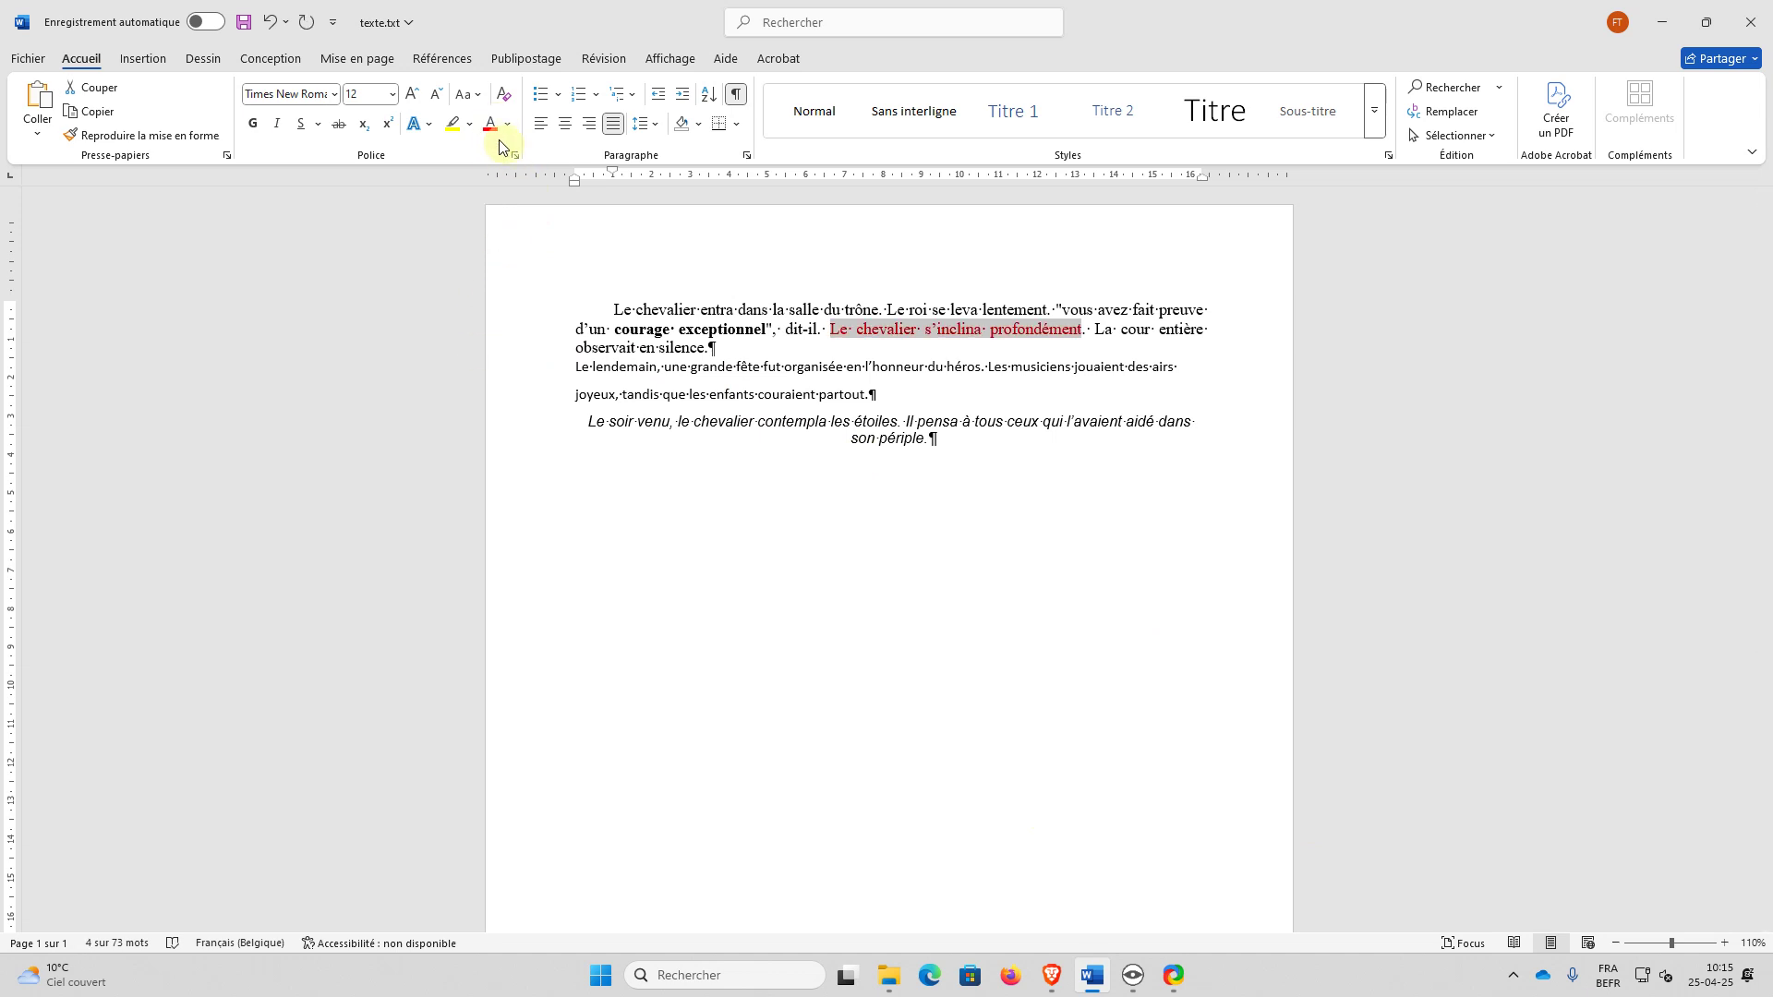
{"action": "left_click", "coordinate": [507, 123]}
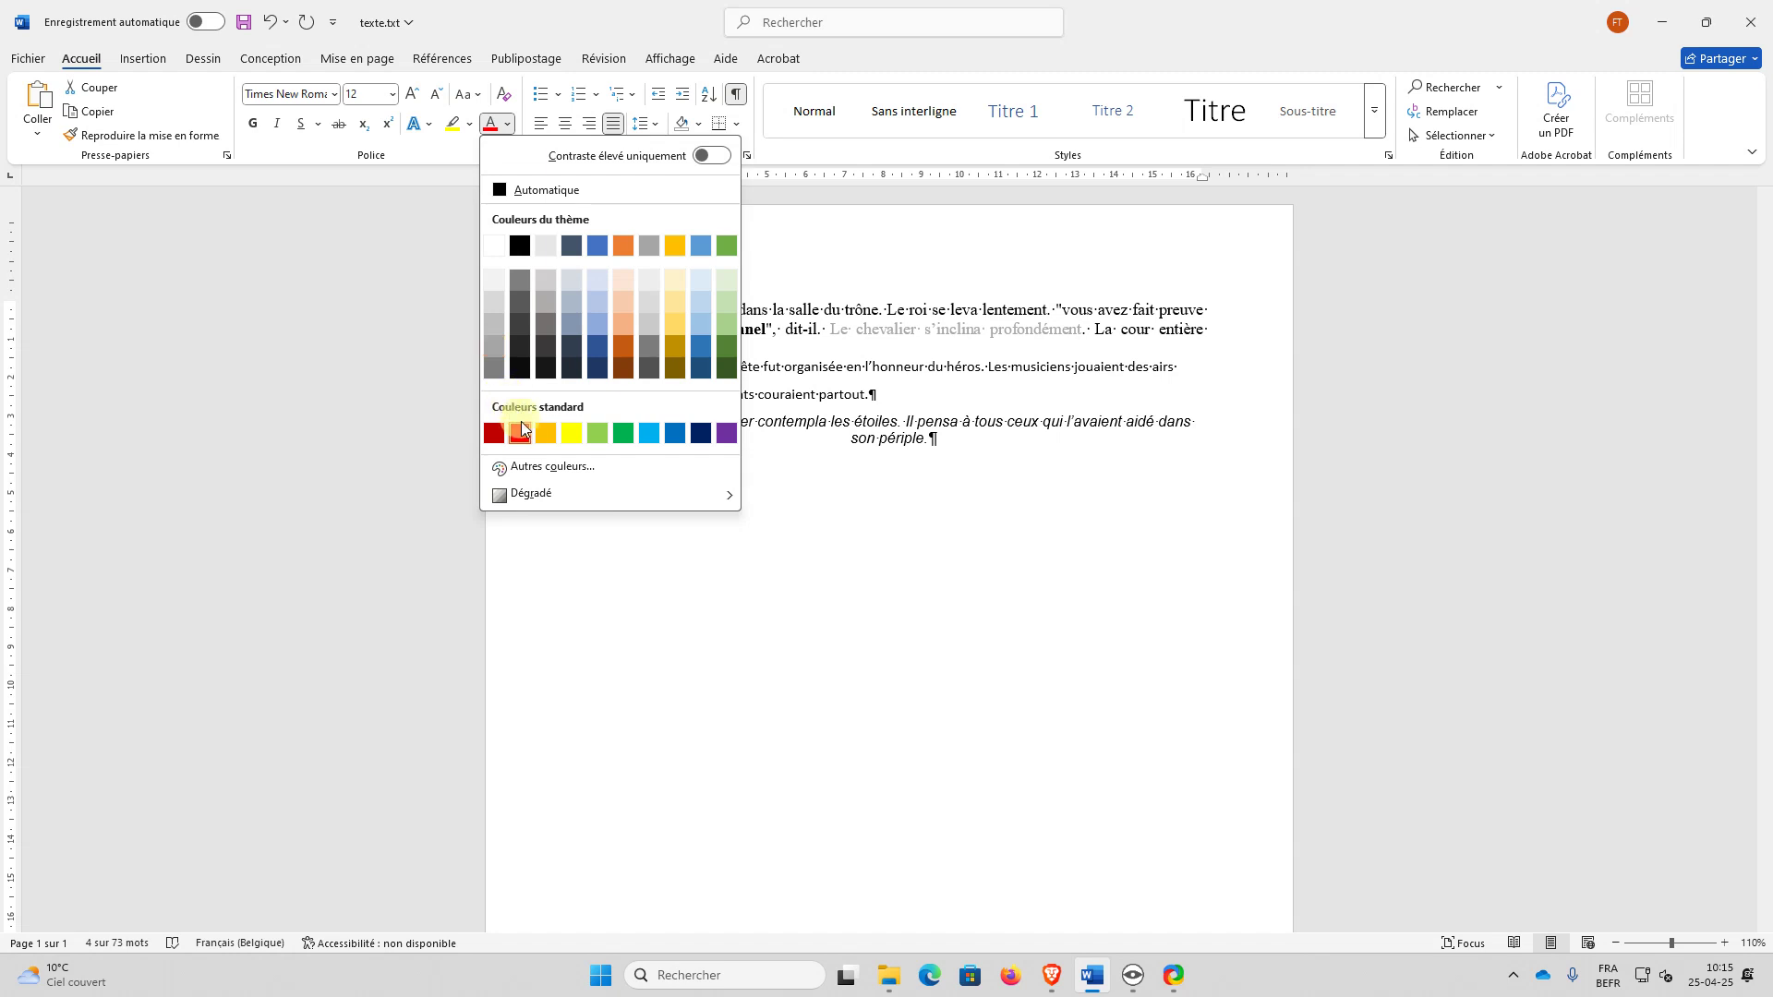
{"action": "left_click", "coordinate": [522, 428]}
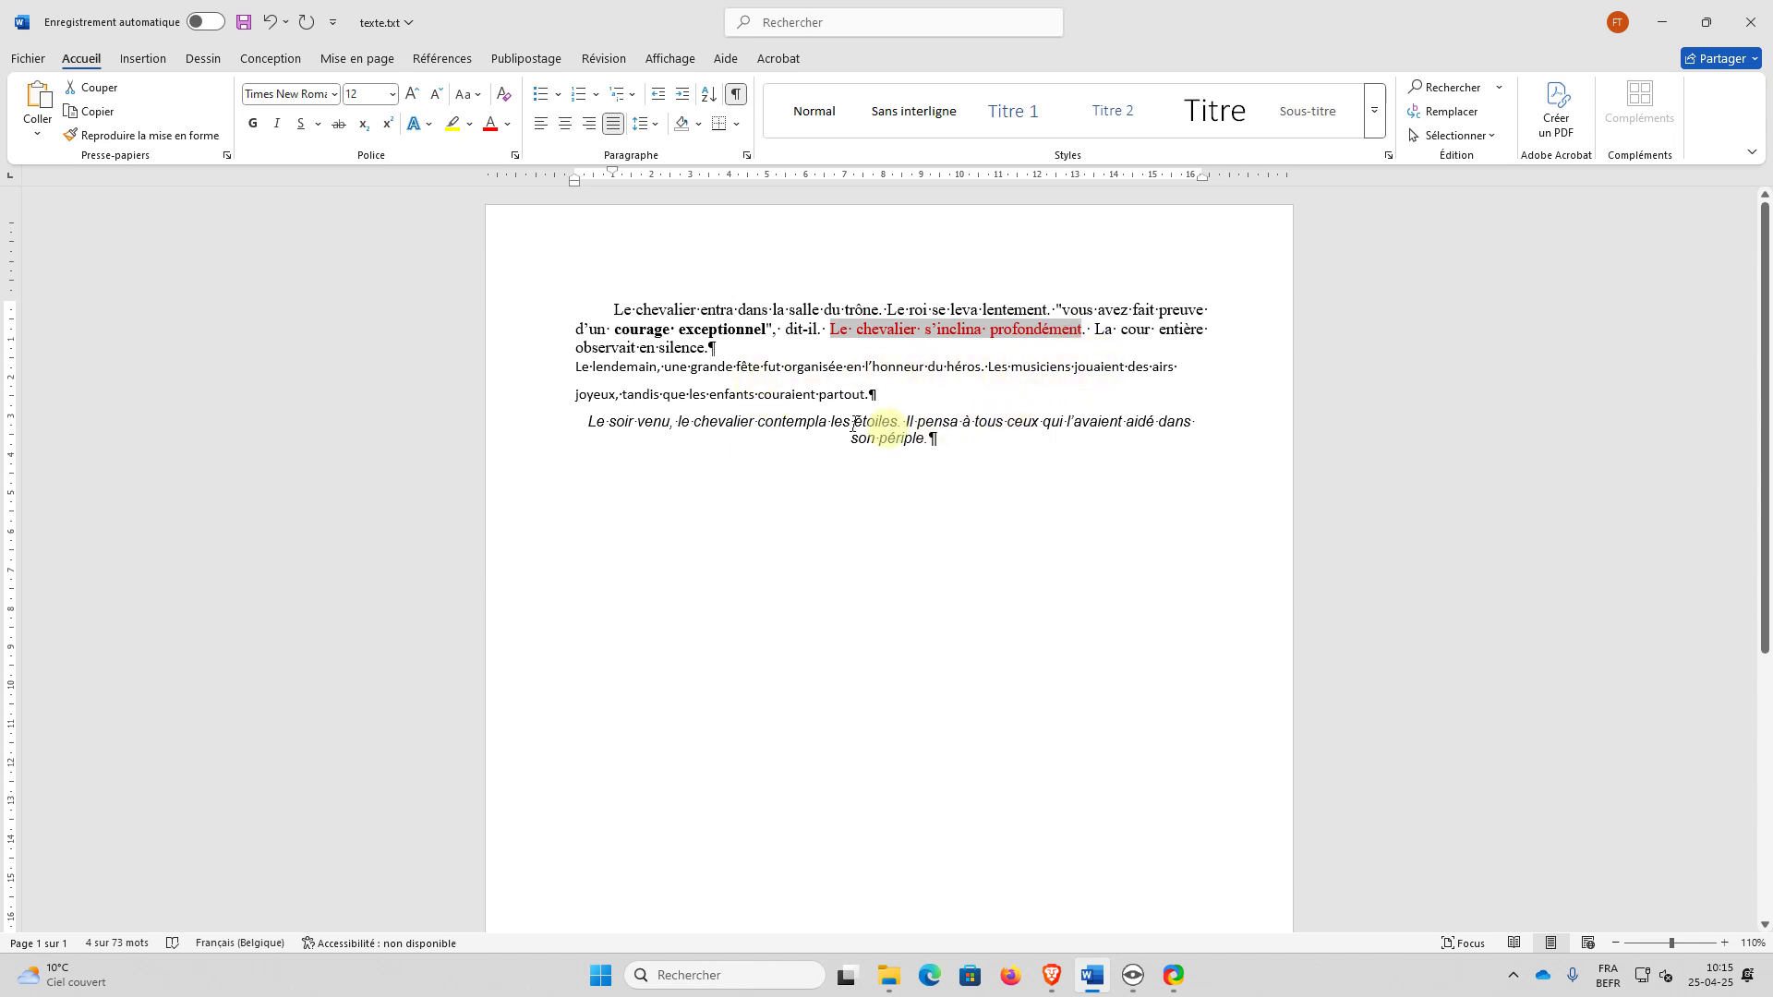
Step: Select "une grande fête fut organisée en l'honneur du héros" in the second paragraph, then clear the selection and enlarge the view
{"action": "left_click", "coordinate": [674, 368]}
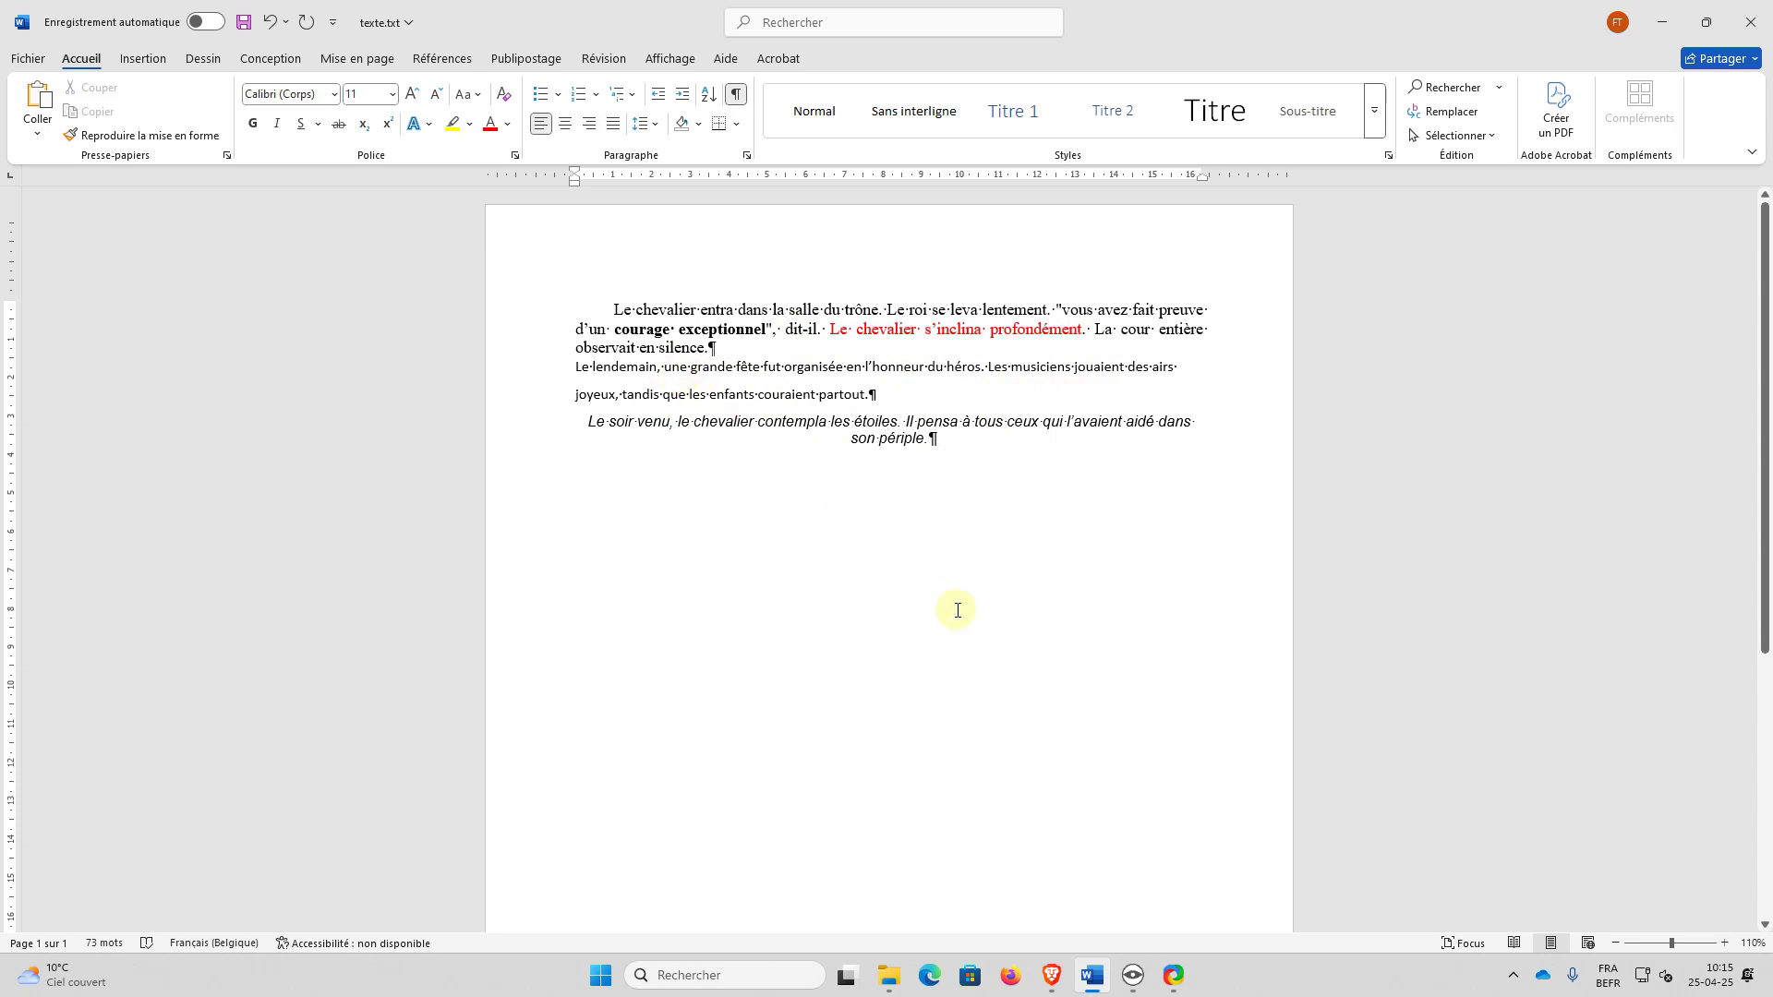
{"action": "key", "text": "ctrl+shift+Right"}
{"action": "key", "text": "ctrl+shift+Right"}
{"action": "key", "text": "ctrl+shift+Right"}
{"action": "key", "text": "ctrl+shift+Right"}
{"action": "key", "text": "ctrl+shift+Right"}
{"action": "key", "text": "ctrl+shift+Right"}
{"action": "key", "text": "ctrl+shift+Right"}
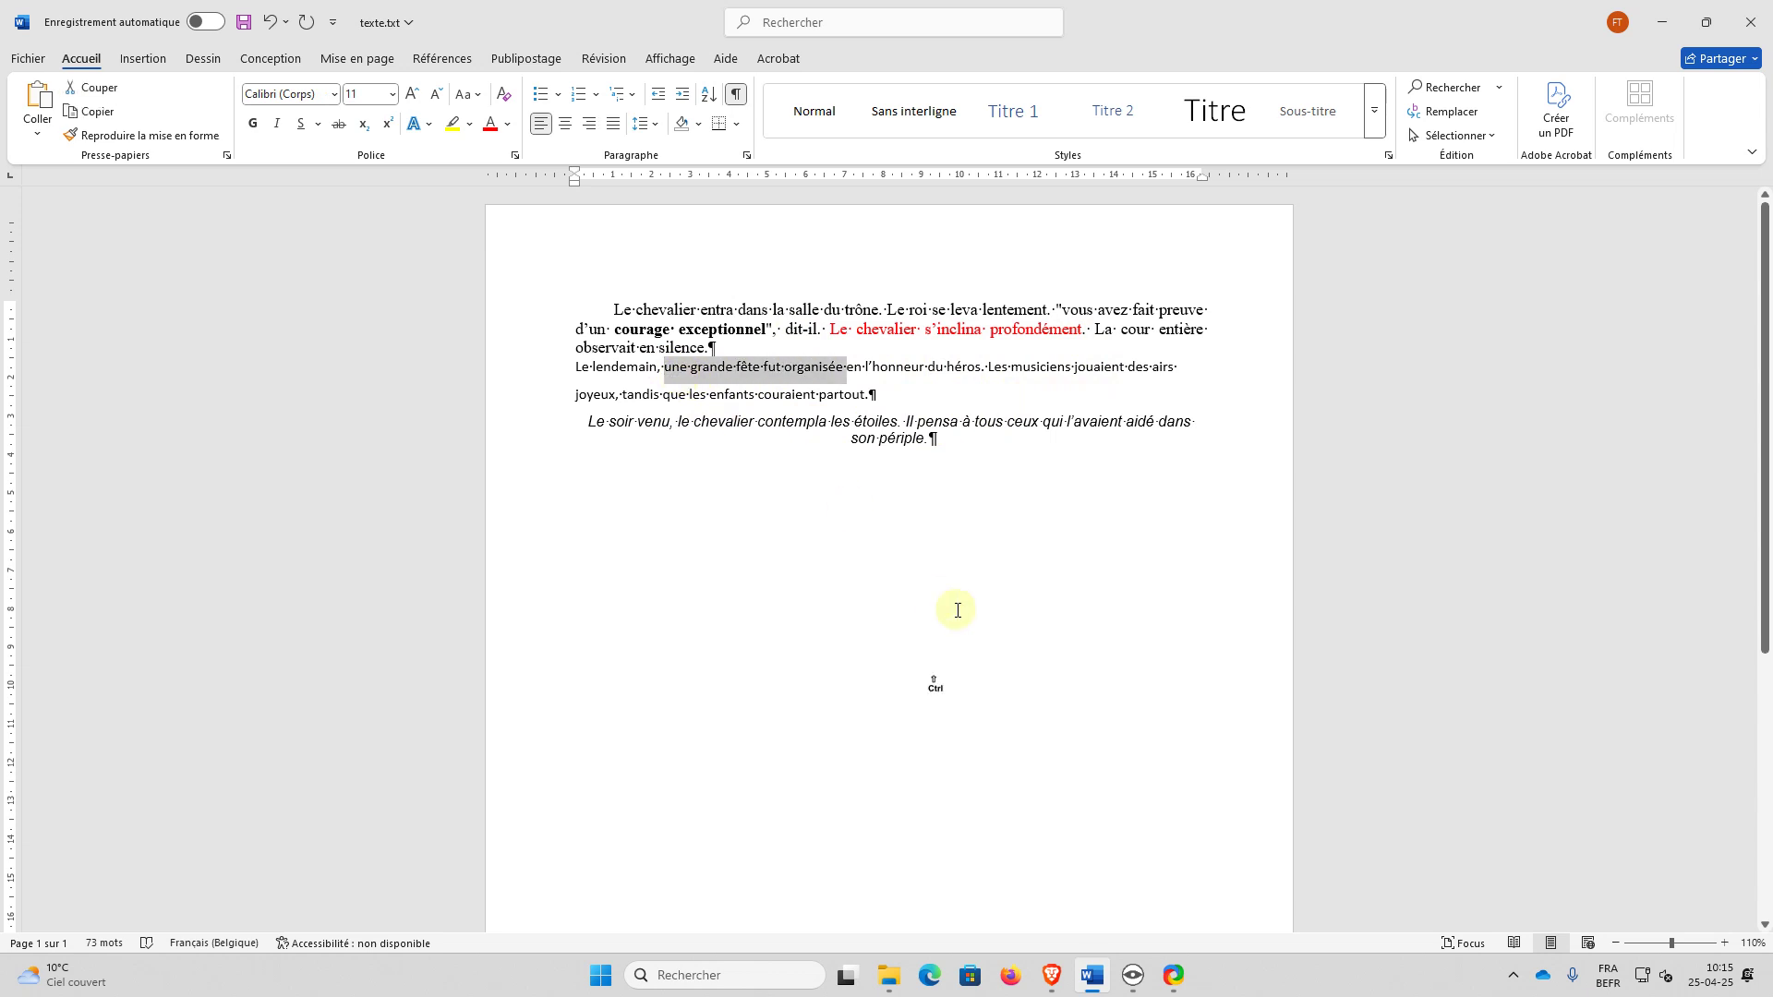
{"action": "key", "text": "ctrl+shift+Right"}
{"action": "key", "text": "ctrl+shift+Right"}
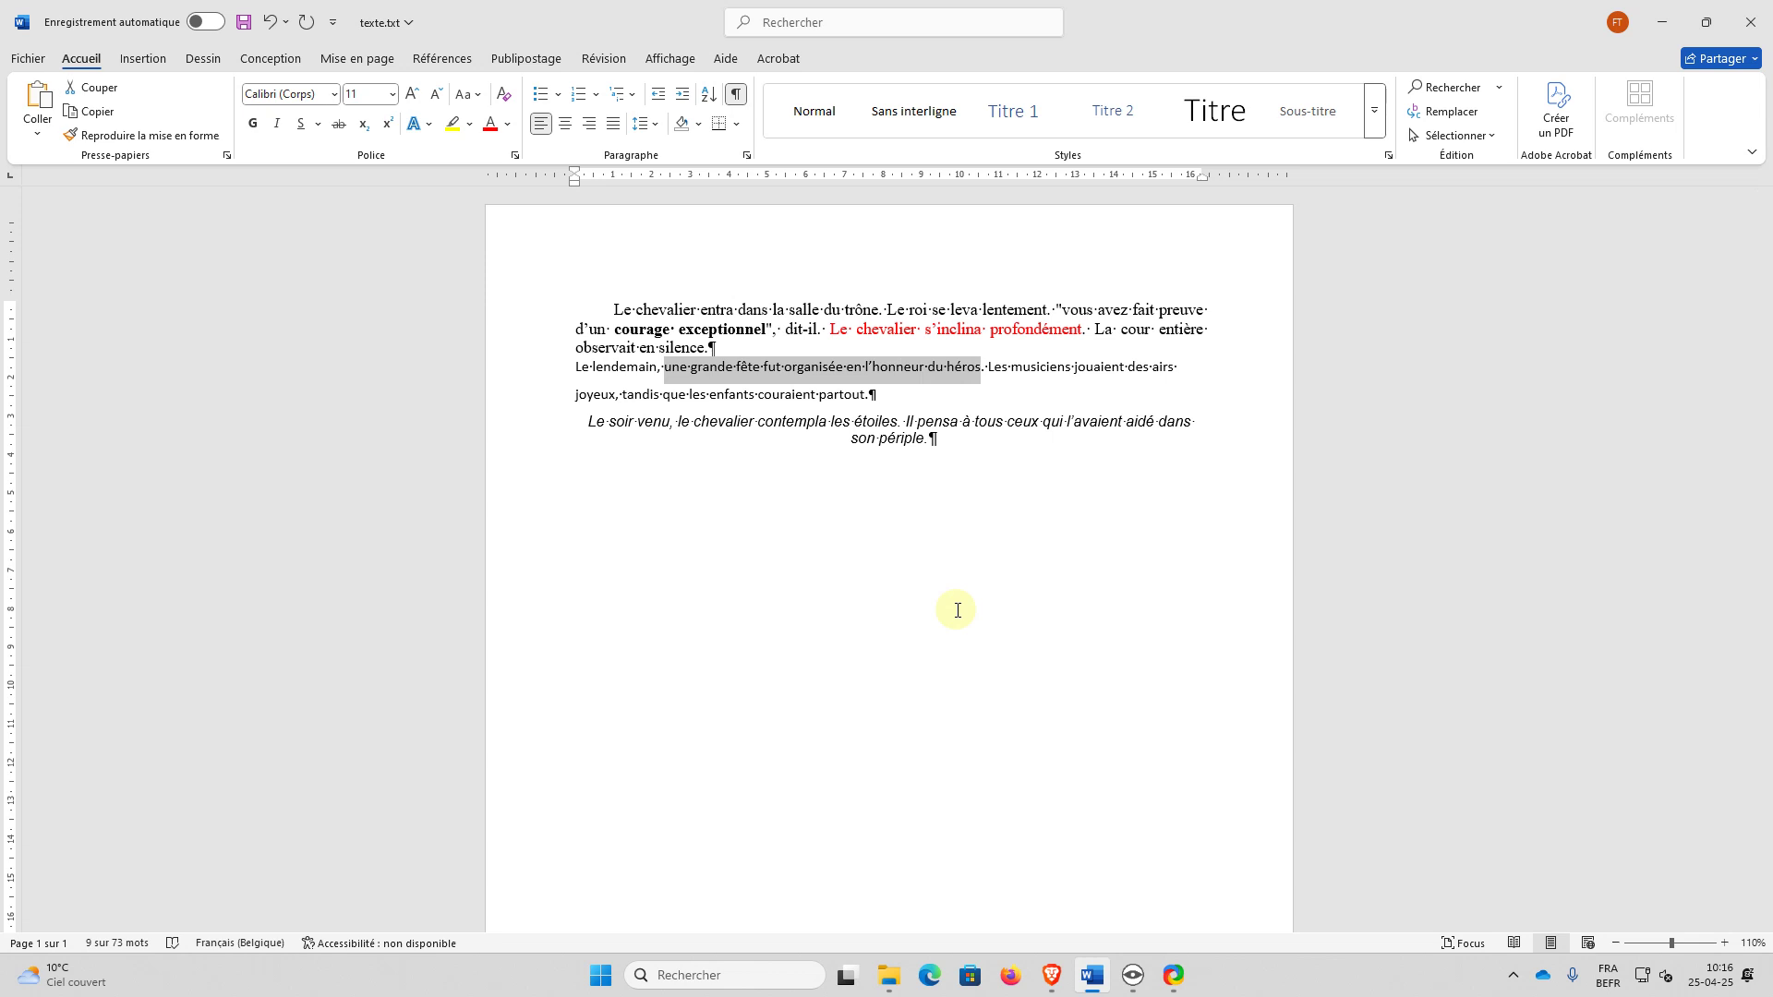
{"action": "left_click", "coordinate": [667, 368]}
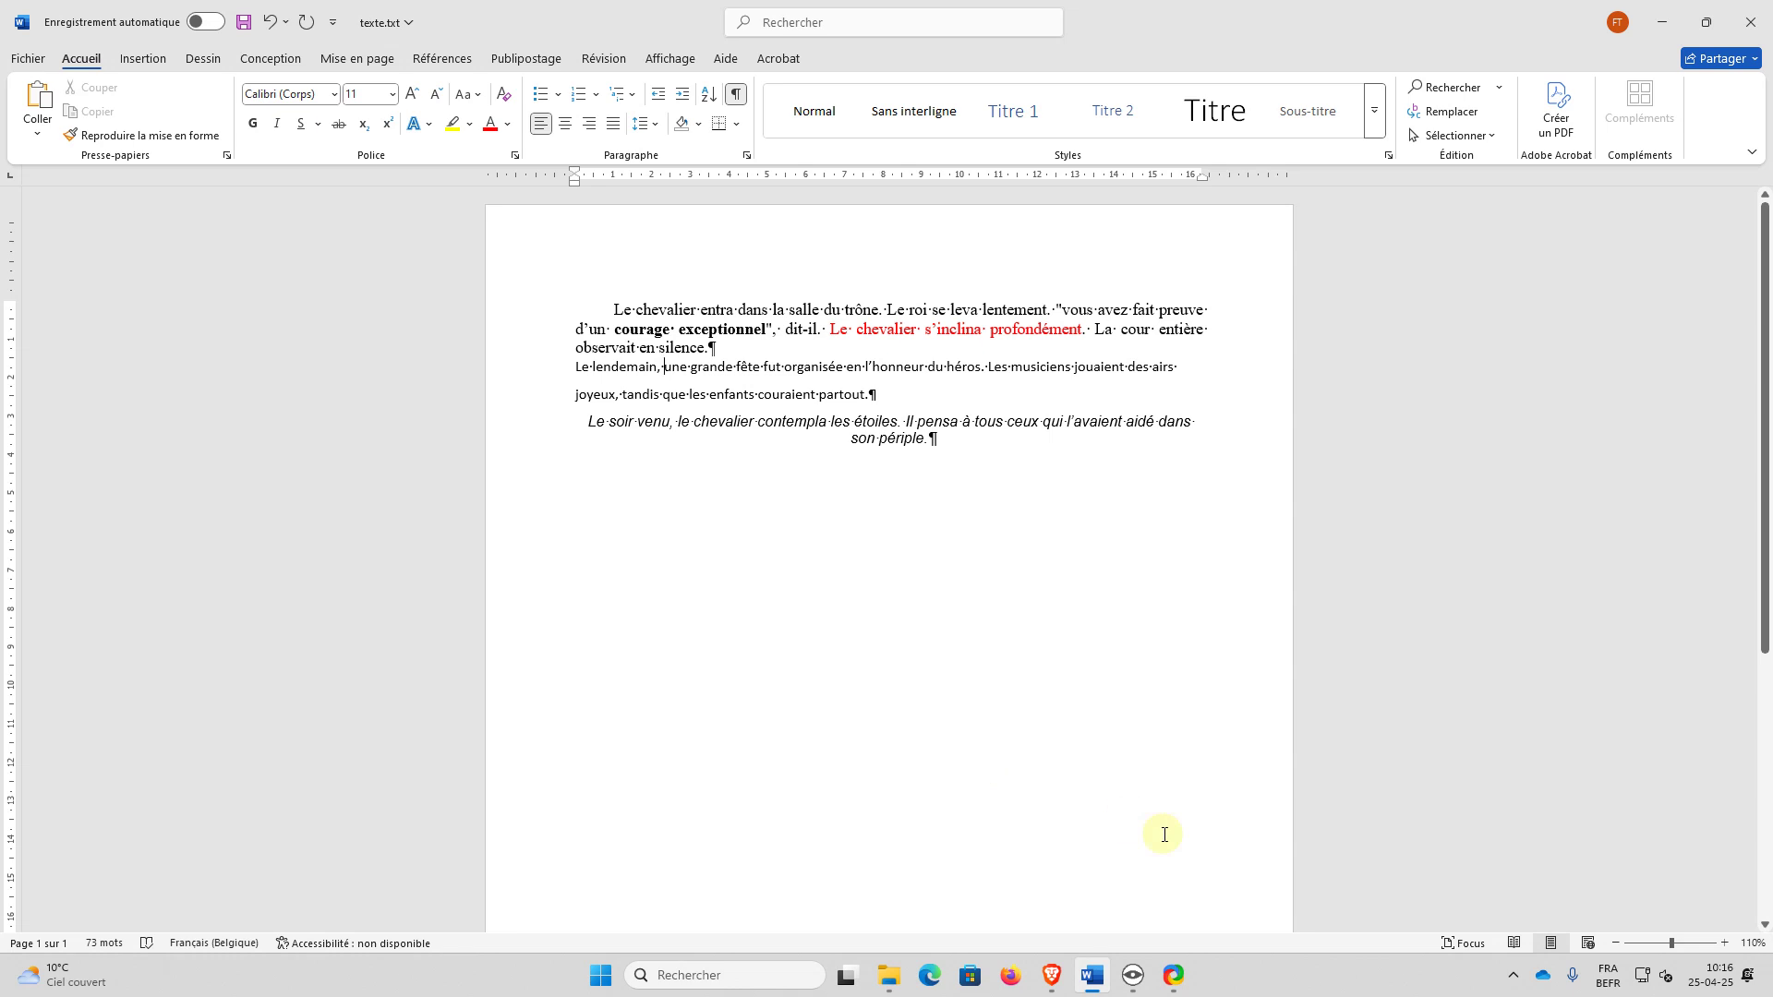
{"action": "scroll", "coordinate": [1053, 766], "scroll_direction": "up", "scroll_amount": 6}
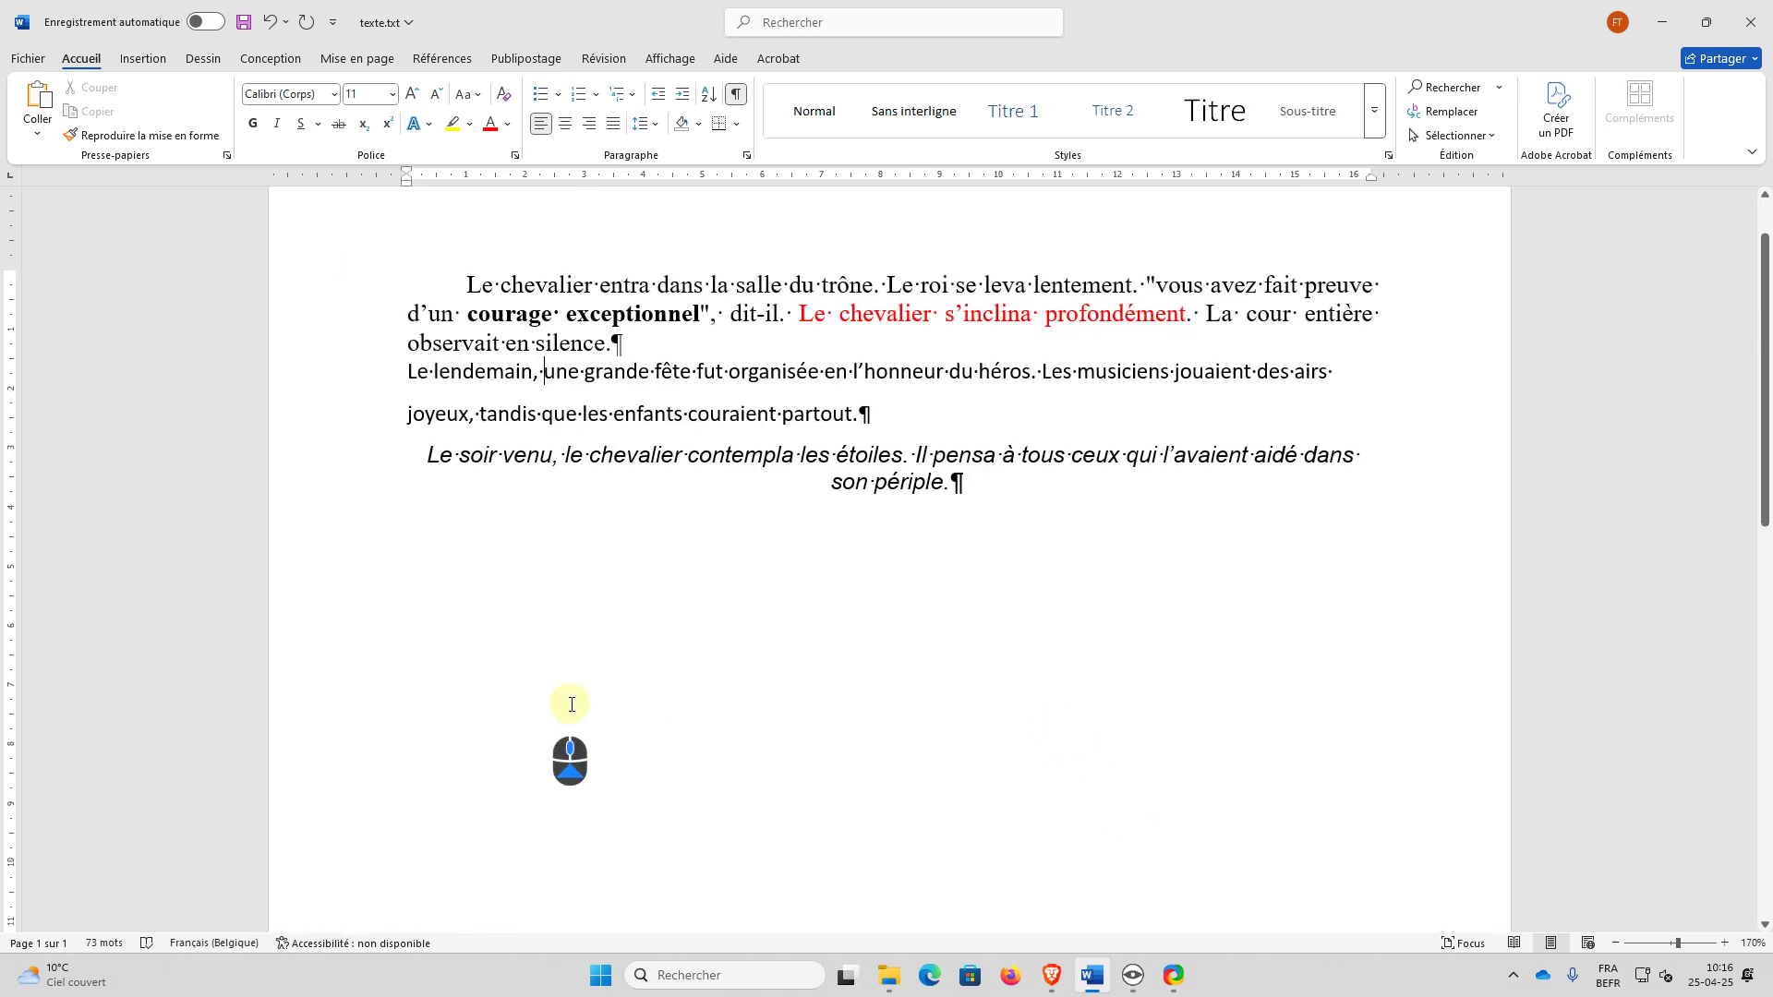
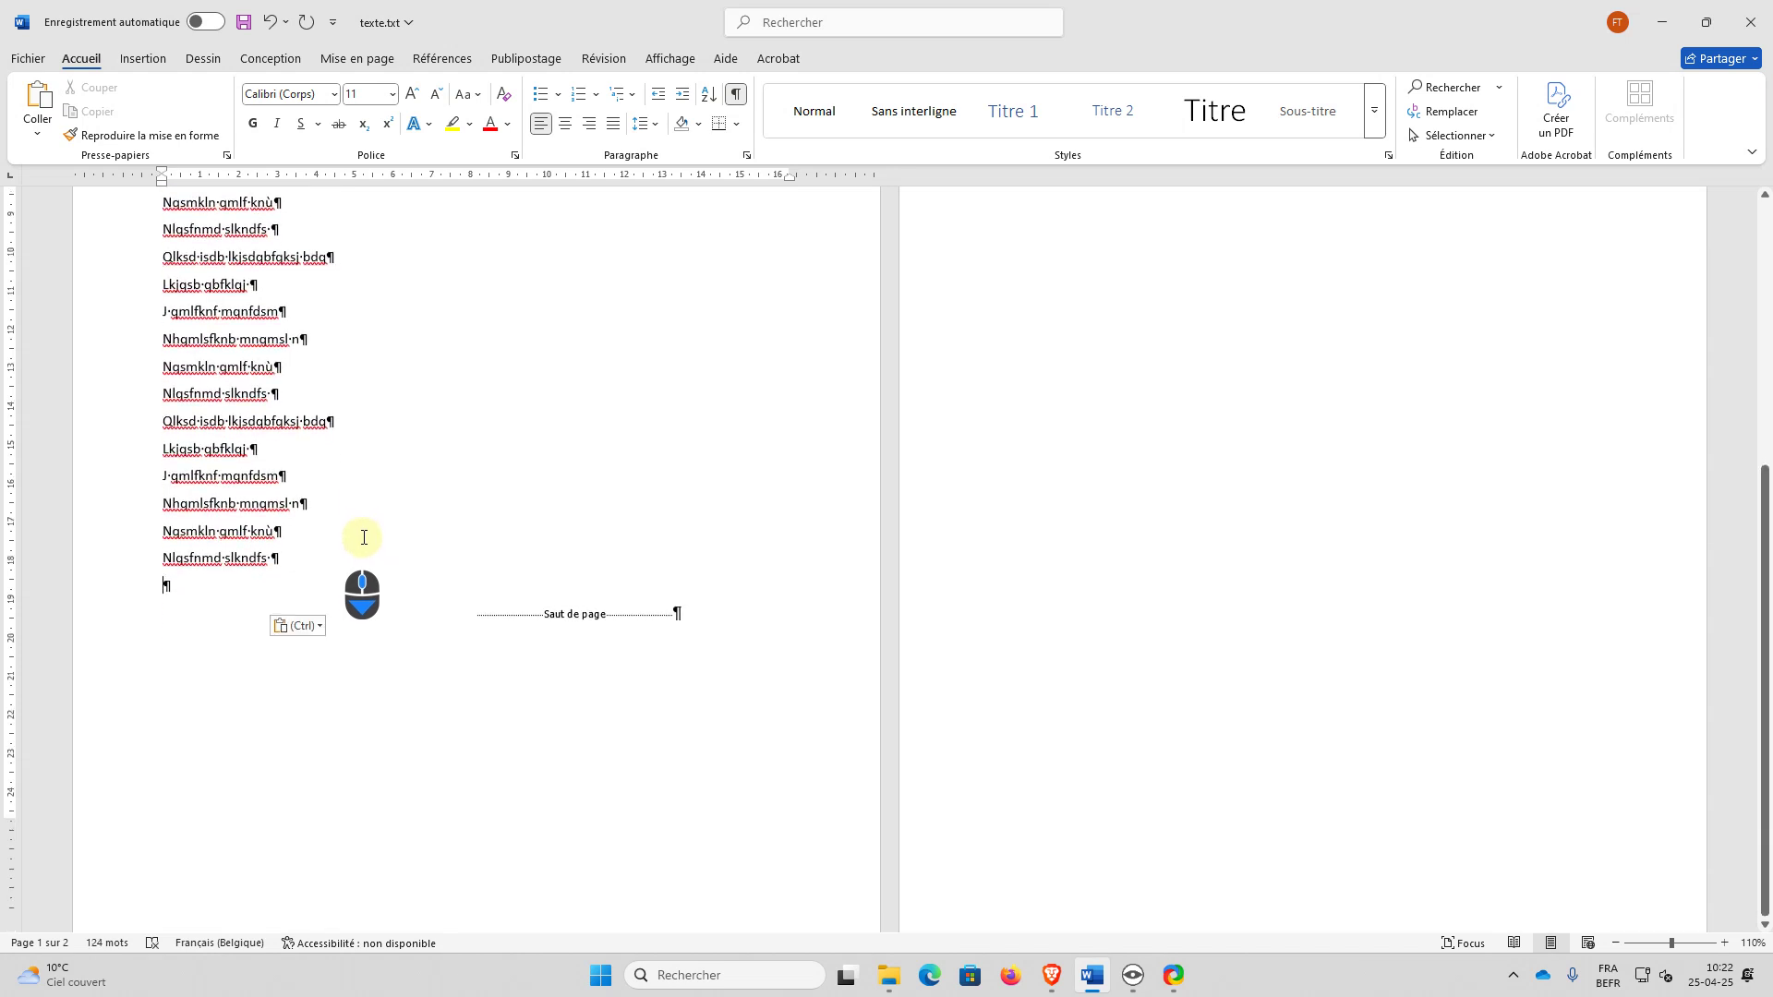
Step: Paste the copied block of filler lines twice more before the page break and view all the pages
{"action": "key", "text": "ctrl+v"}
{"action": "key", "text": "ctrl+v"}
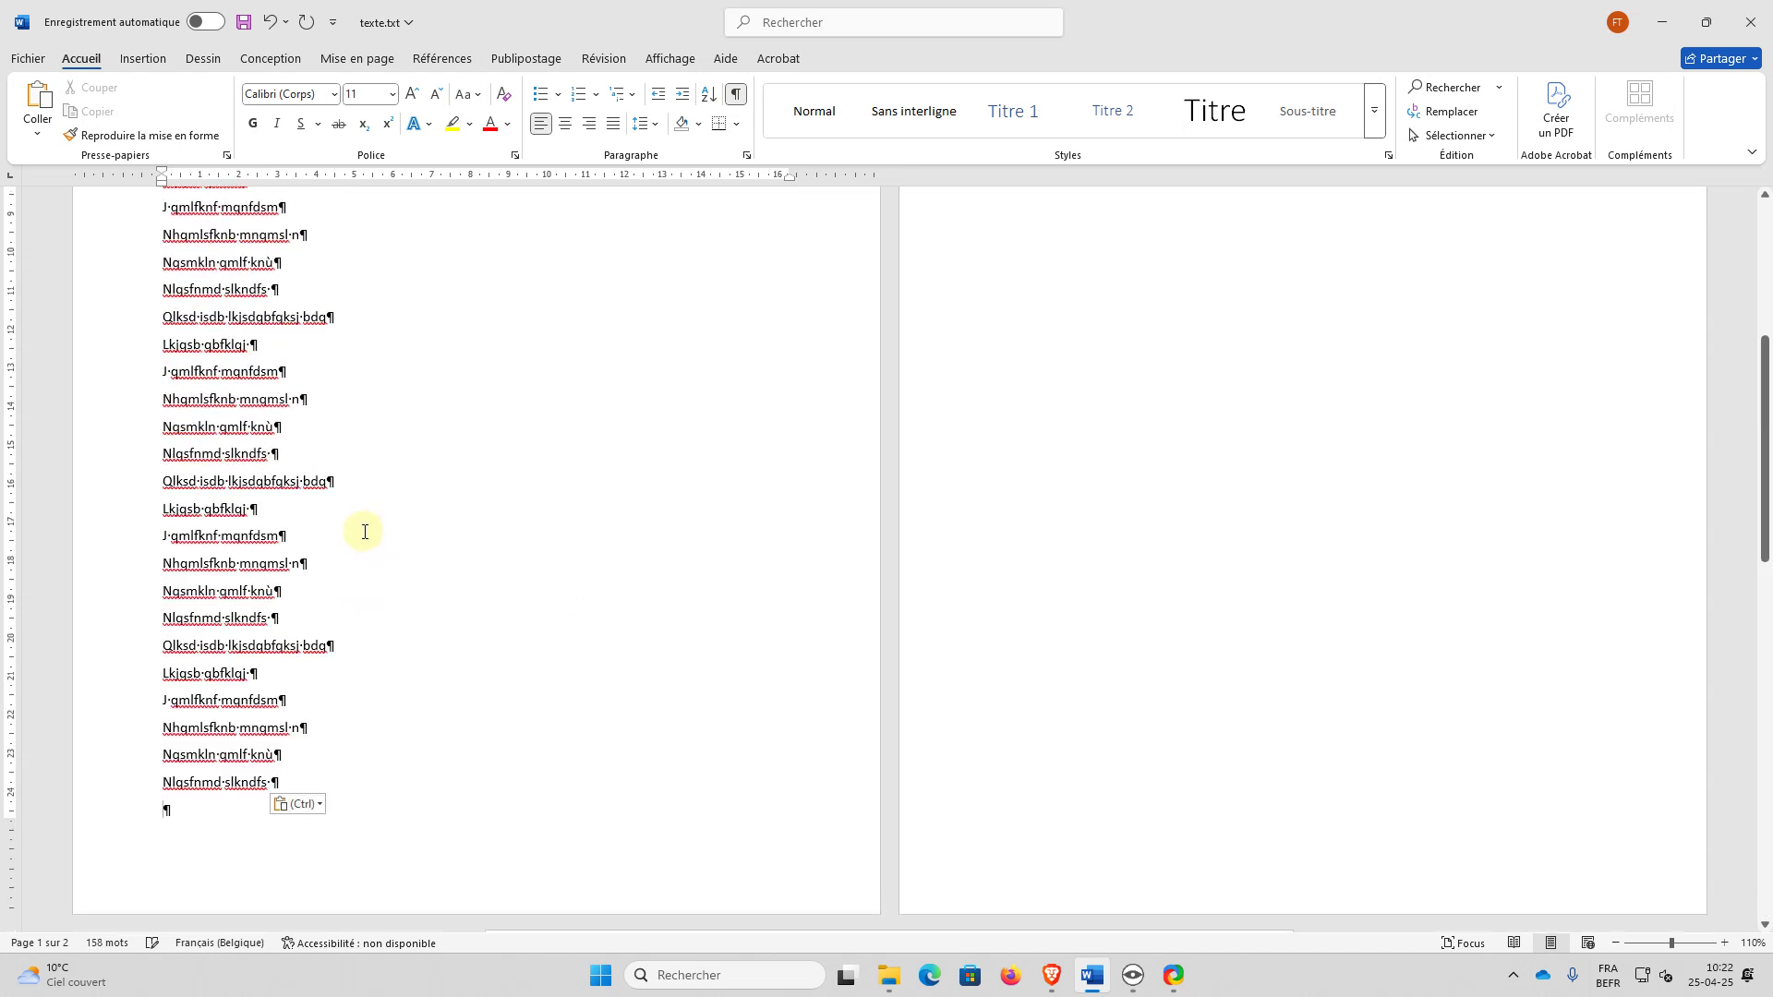
{"action": "type", "text": "Qlksd isdb lkjsdqbfqksj bdq Lkjqsb qbfklqj  J qmlfknf mqnfdsm Nhqmlsfknb mnqmsl n Nqsmkln qmlf knù Nlqsfnmd slkndfs"}
{"action": "scroll", "coordinate": [981, 581], "scroll_direction": "up", "scroll_amount": 10}
{"action": "scroll", "coordinate": [1055, 523], "scroll_direction": "down", "scroll_amount": 6}
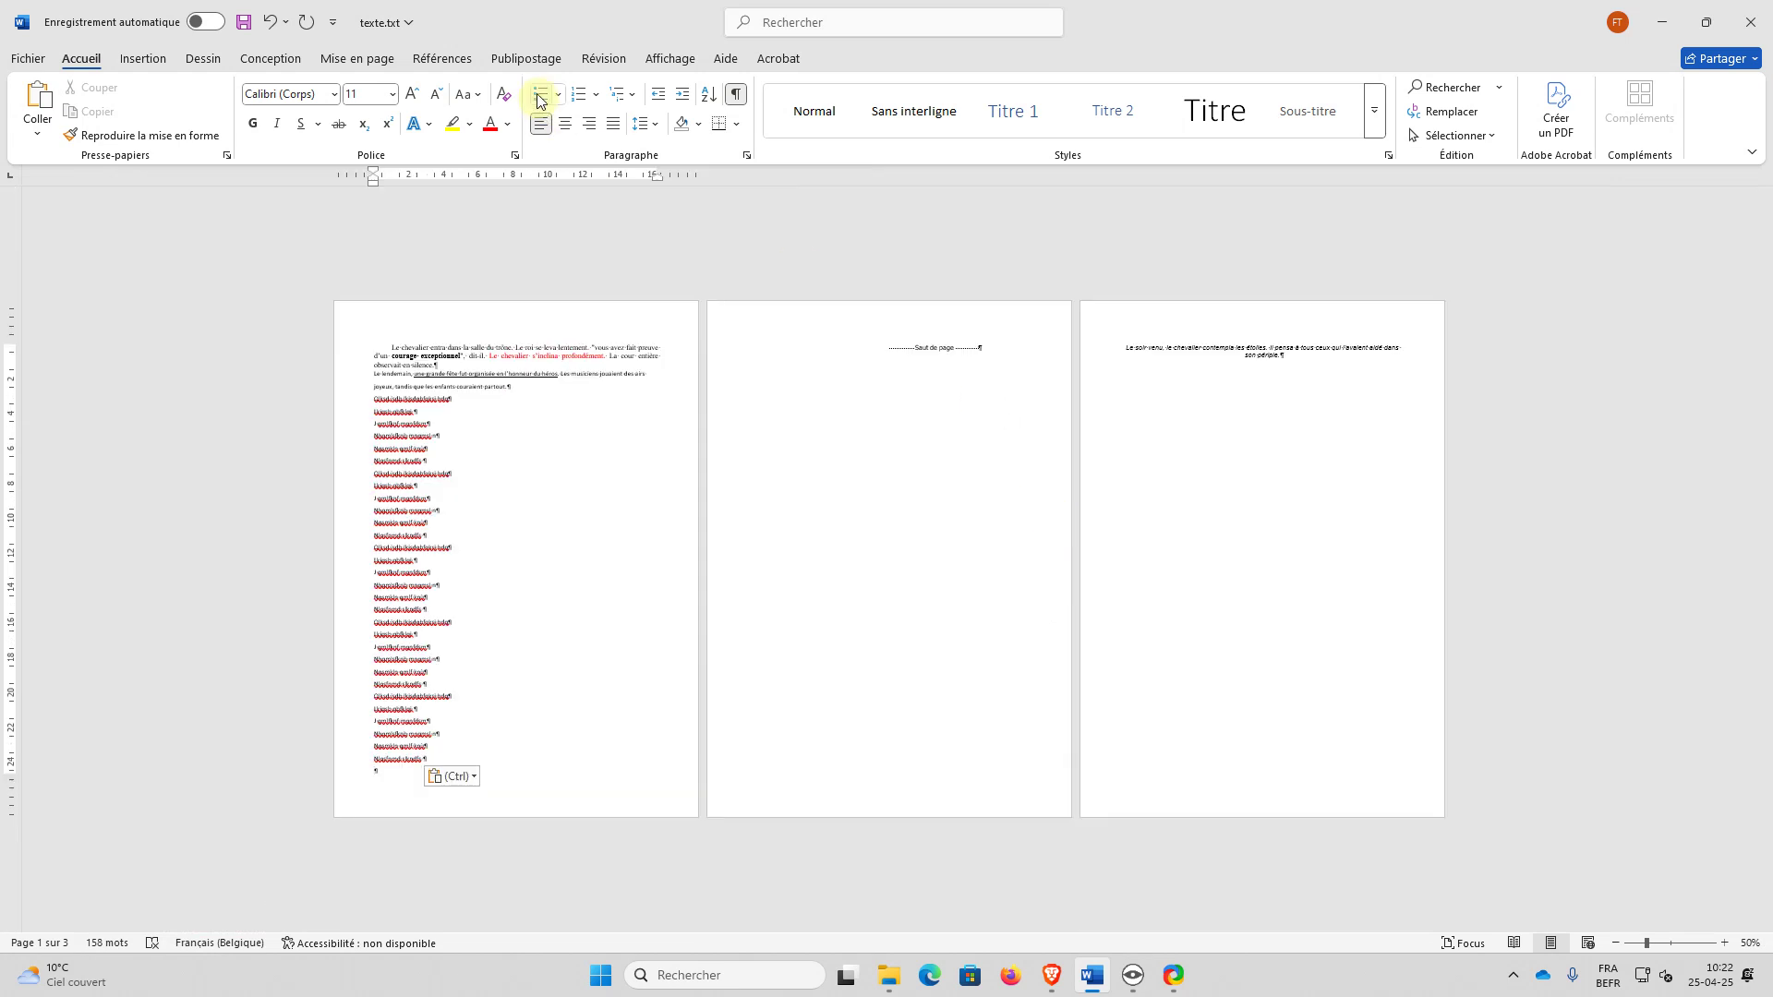
Step: Hide and redisplay the formatting marks, delete the empty paragraph before the page break, and review the resulting pages
{"action": "left_click", "coordinate": [736, 94]}
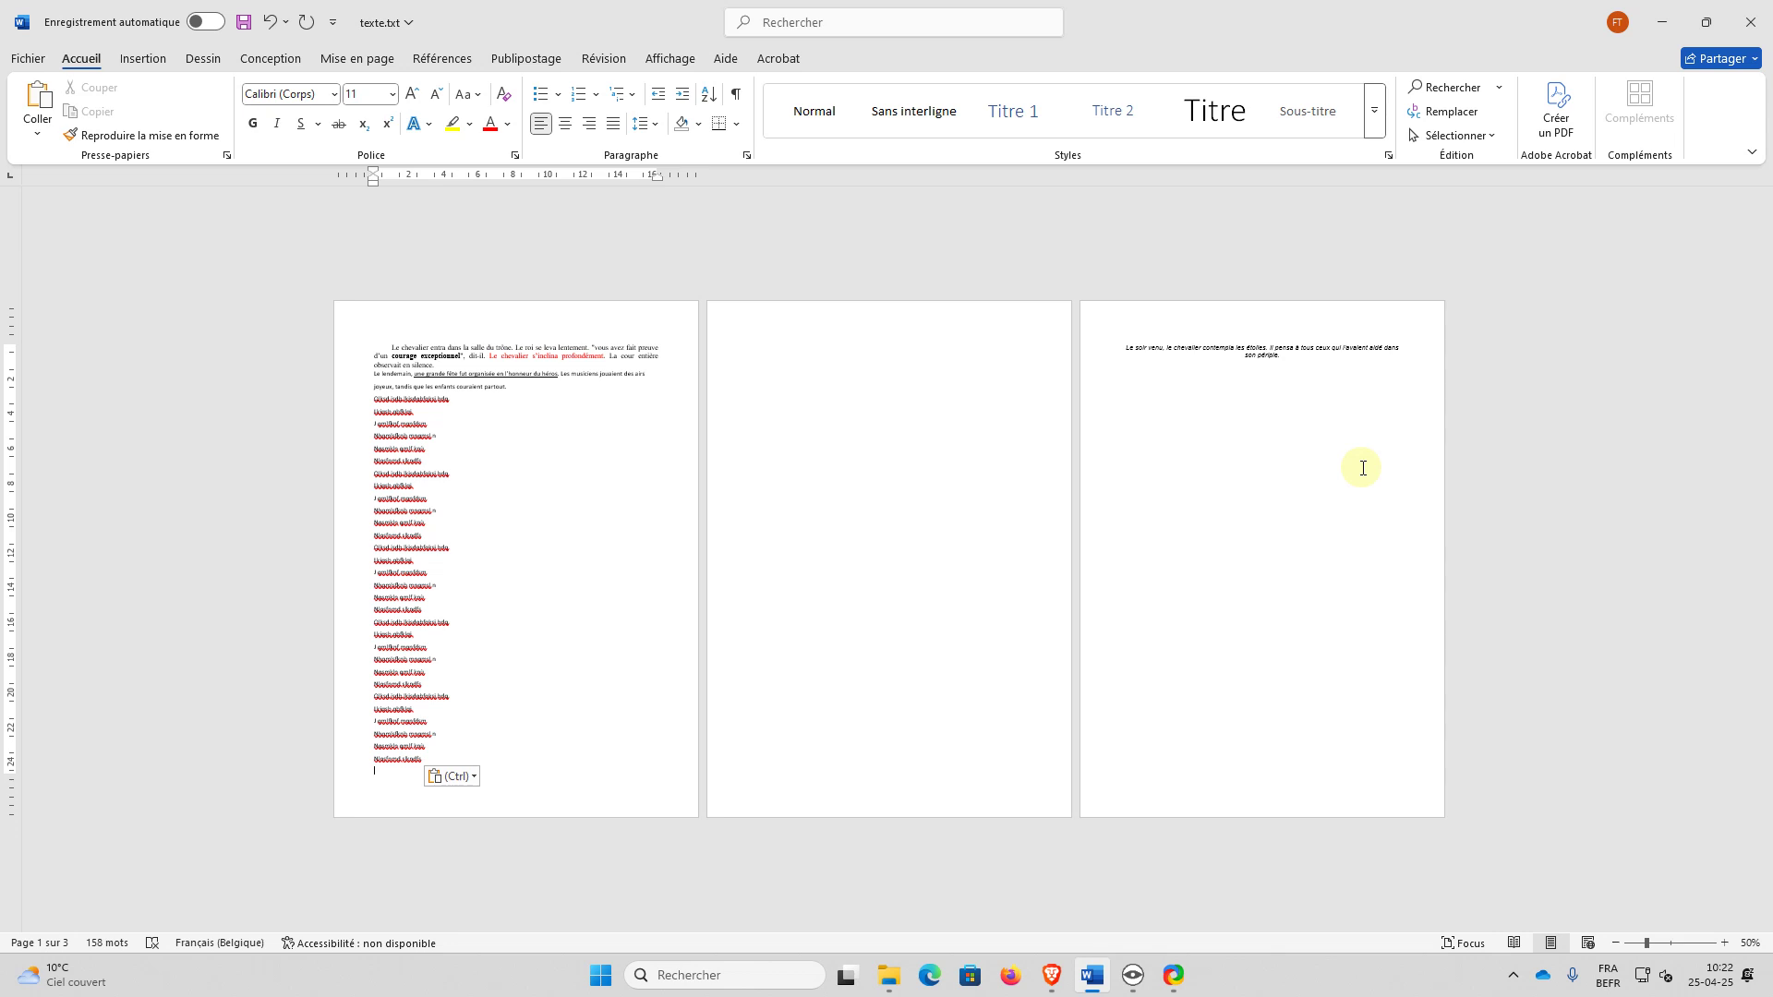
{"action": "left_click", "coordinate": [736, 96]}
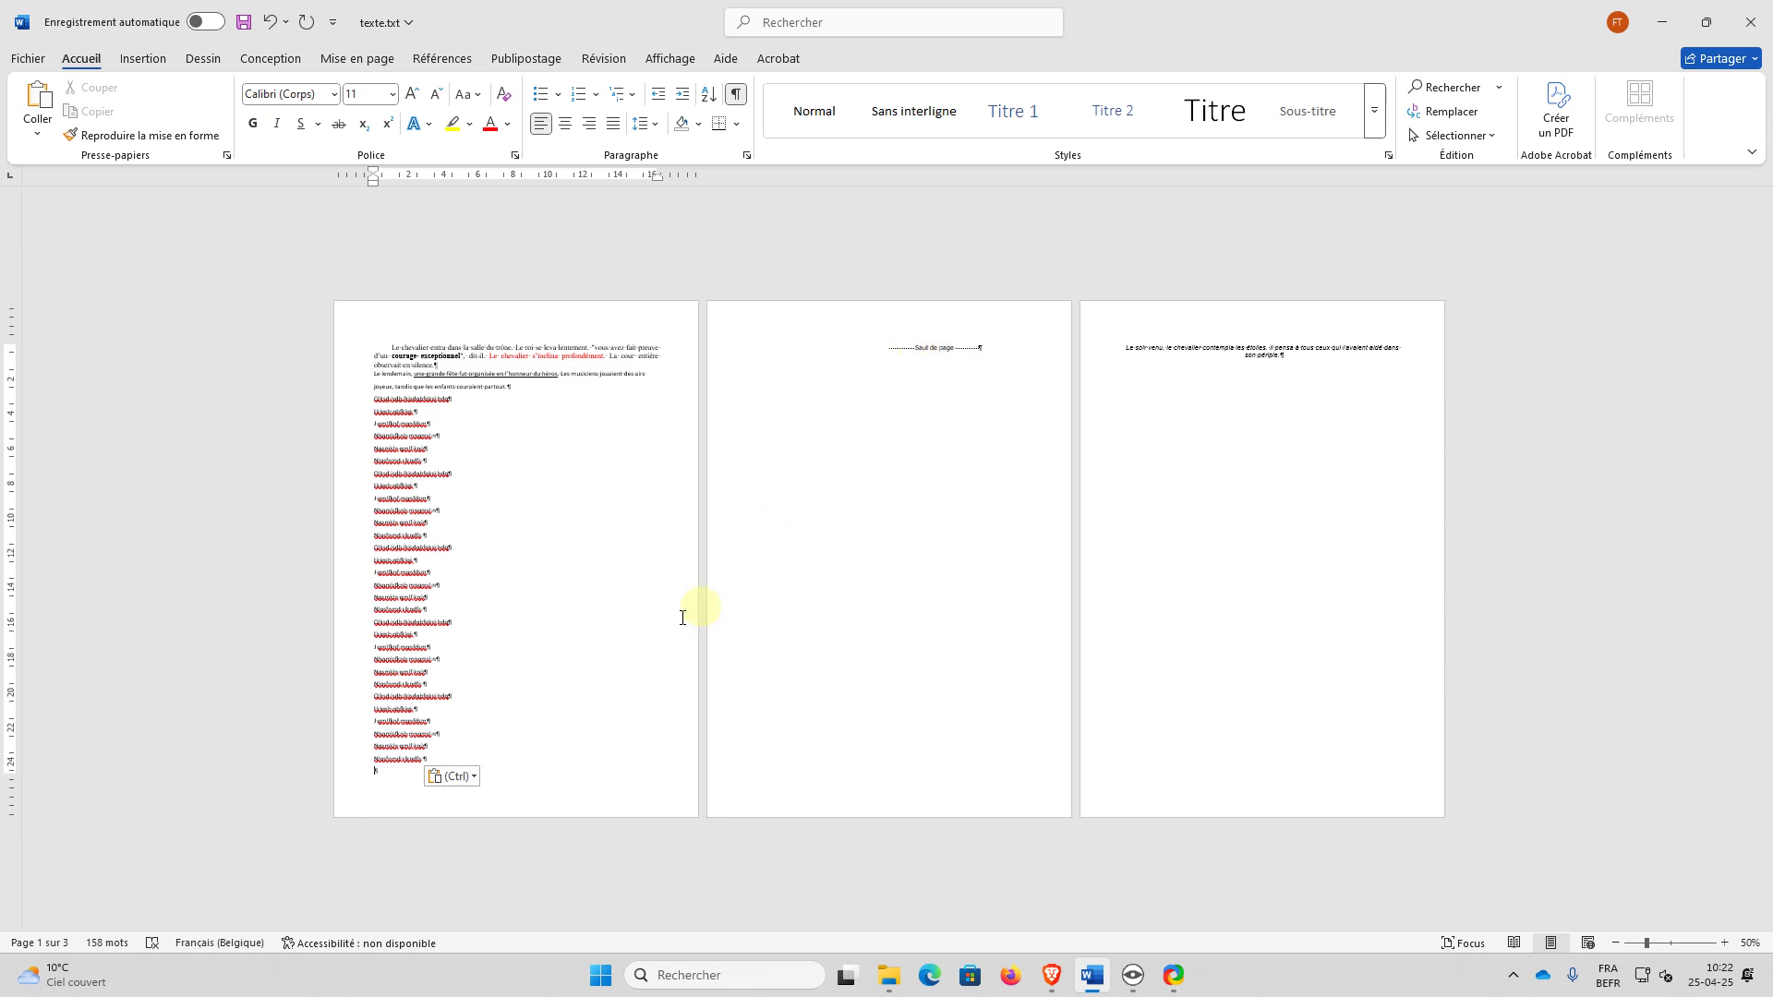
{"action": "scroll", "coordinate": [641, 625], "scroll_direction": "up", "scroll_amount": 5, "text": "ctrl"}
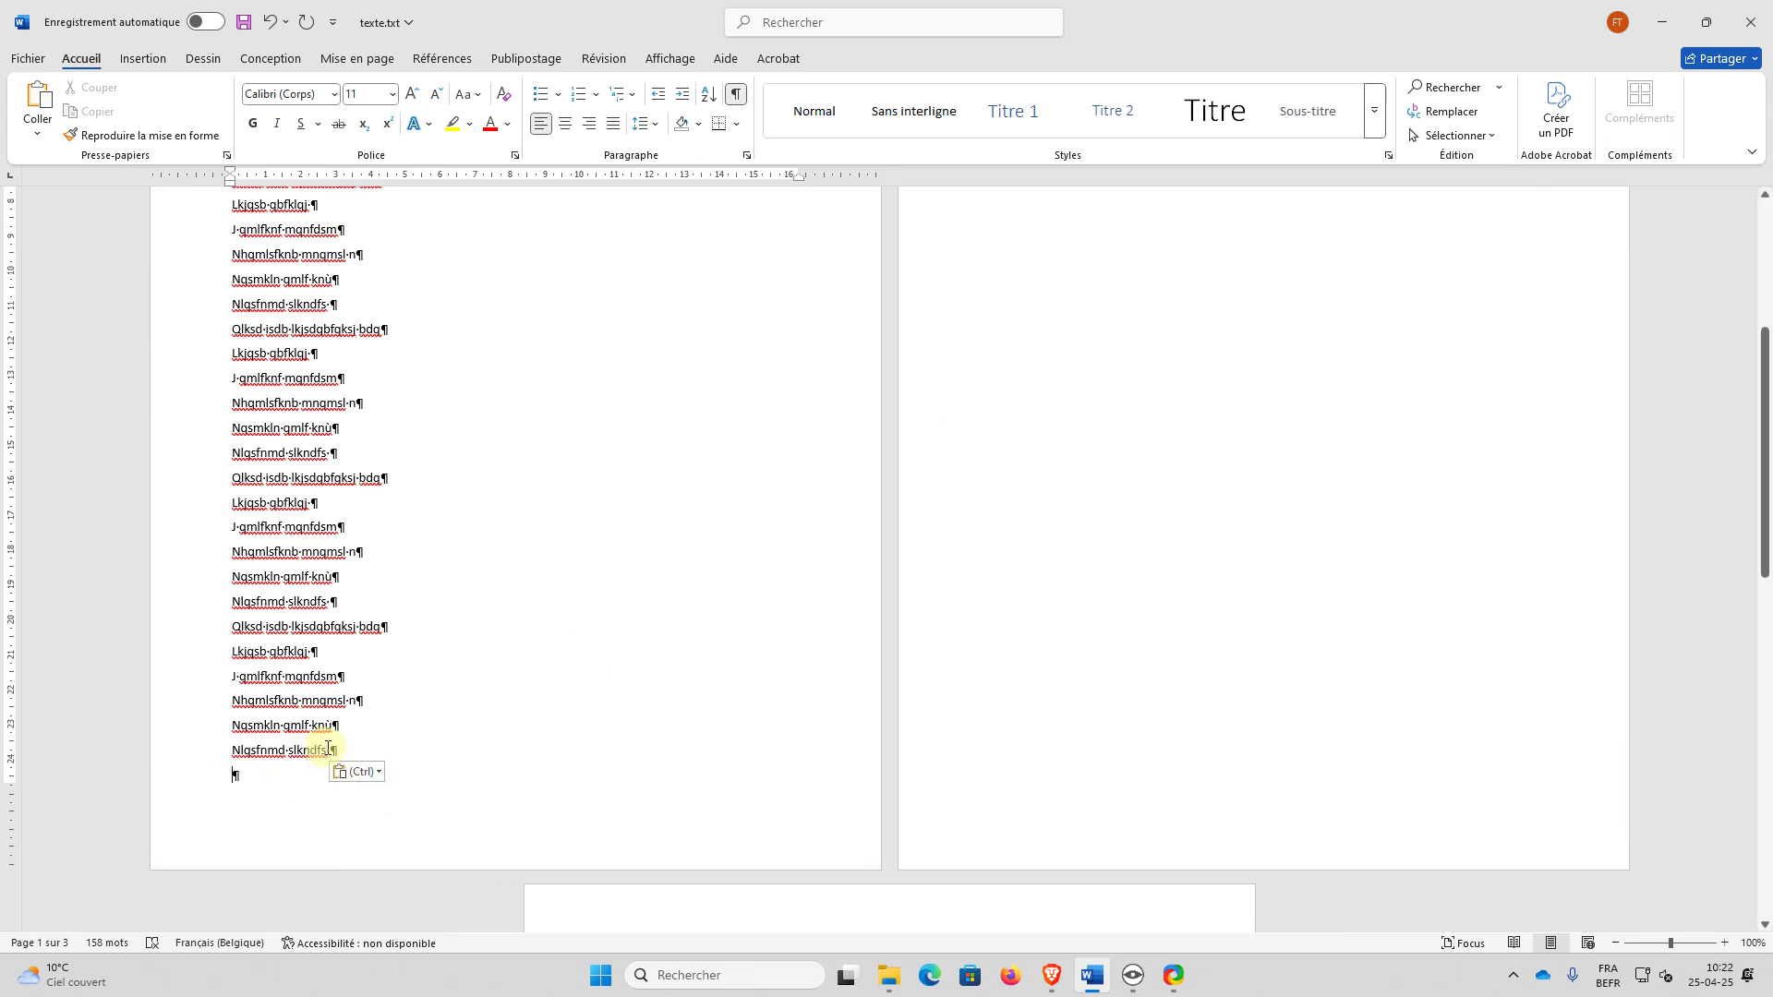
{"action": "key", "text": "ctrl+Return"}
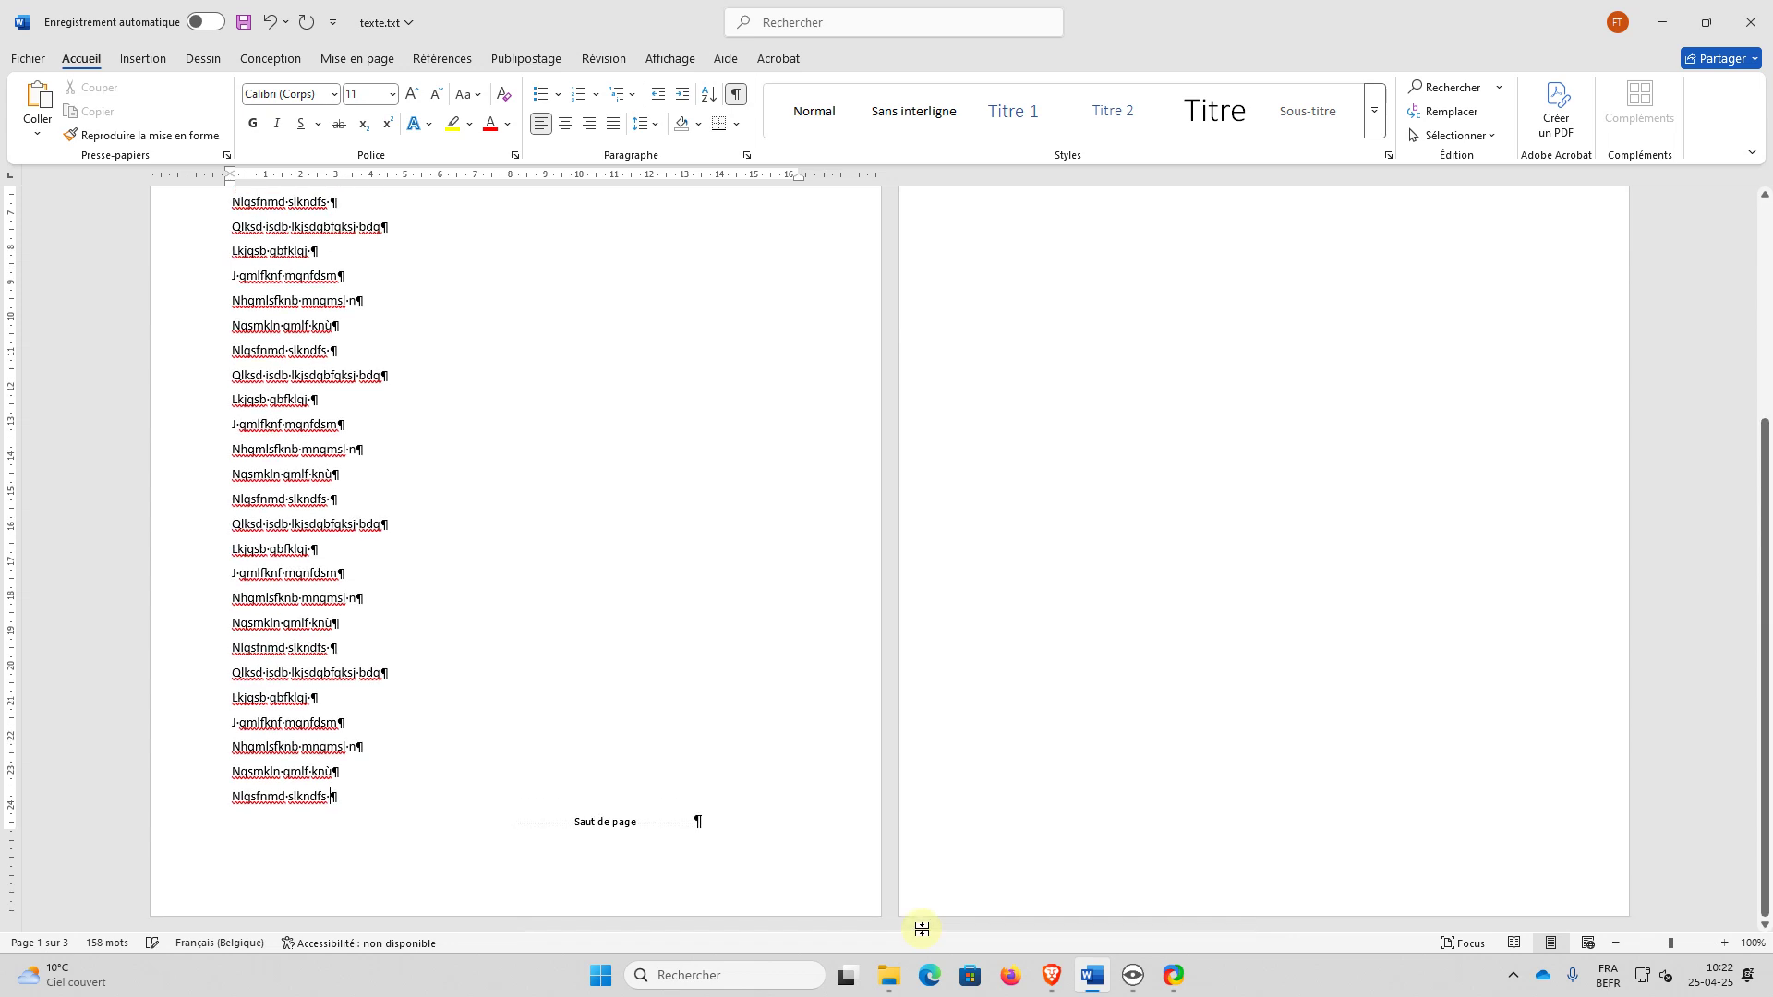
{"action": "scroll", "coordinate": [872, 639], "scroll_direction": "up", "scroll_amount": 1}
{"action": "scroll", "coordinate": [871, 638], "scroll_direction": "up", "scroll_amount": 1}
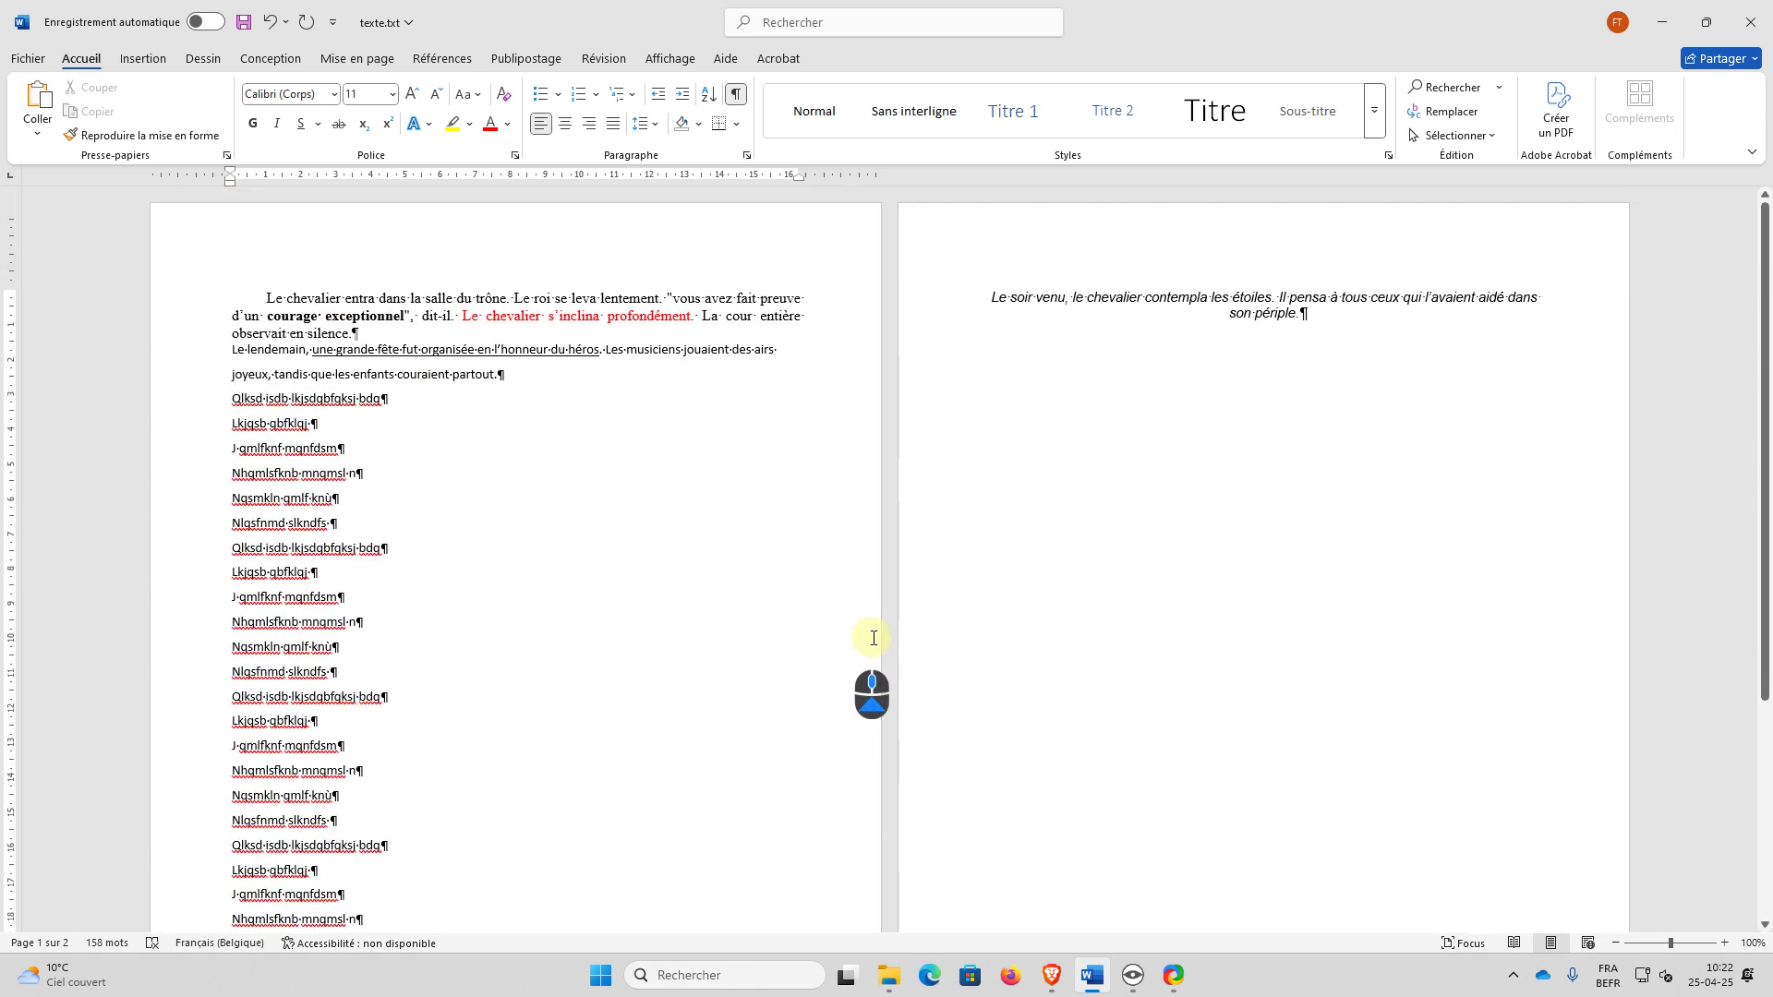
{"action": "scroll", "coordinate": [872, 638], "scroll_direction": "up", "scroll_amount": 2}
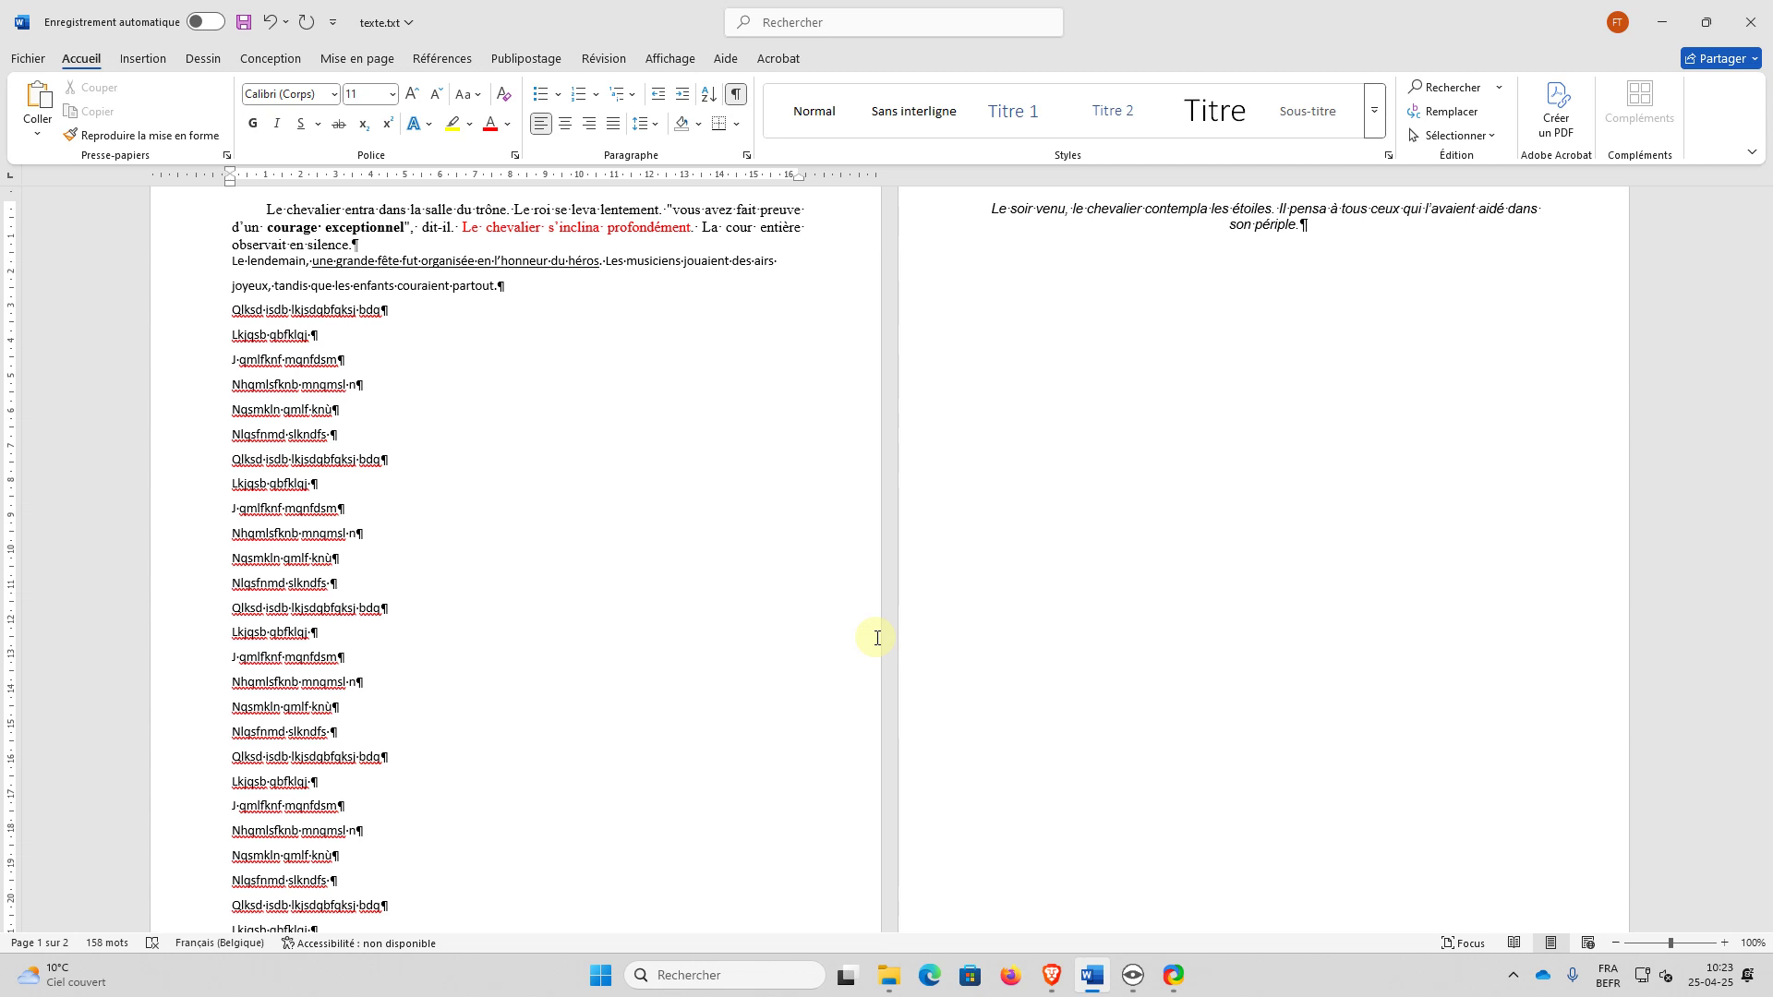
{"action": "scroll", "coordinate": [586, 510], "scroll_direction": "down", "scroll_amount": 2}
{"action": "key", "text": "ctrl"}
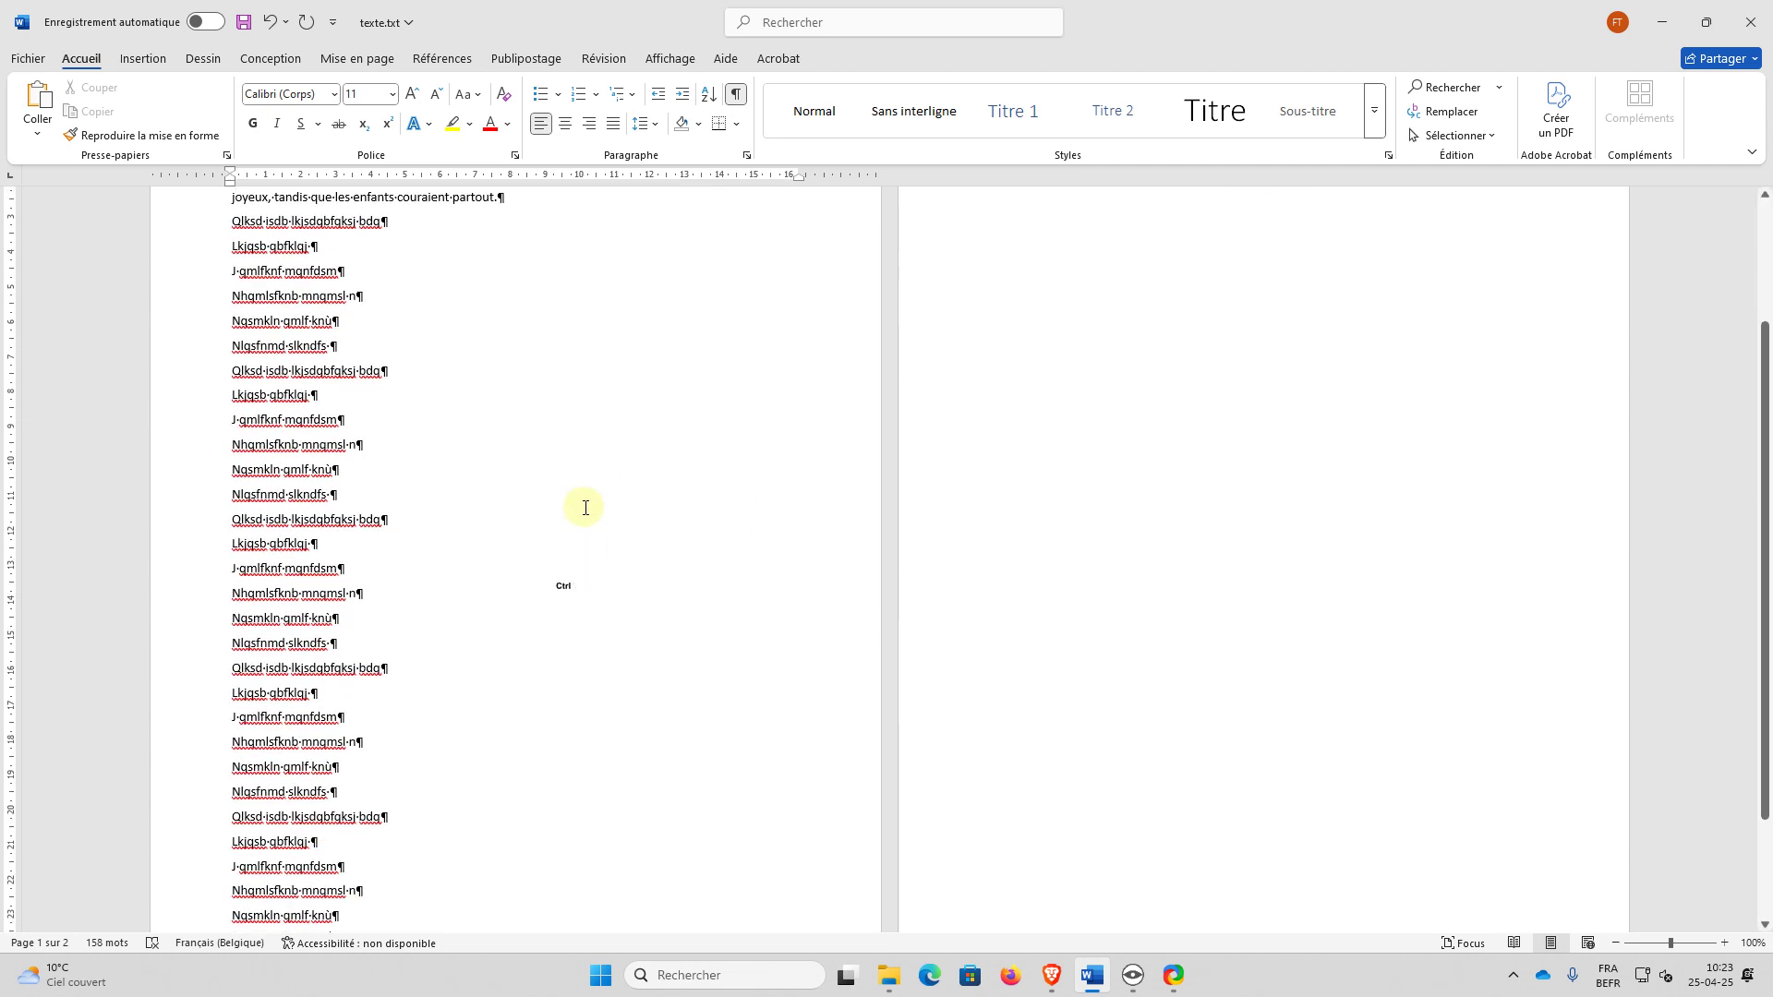
Step: Undo all the added filler lines and the page break, back to the three original paragraphs on one page
{"action": "key", "text": "ctrl+z"}
{"action": "scroll", "coordinate": [584, 517], "scroll_direction": "up", "scroll_amount": 3}
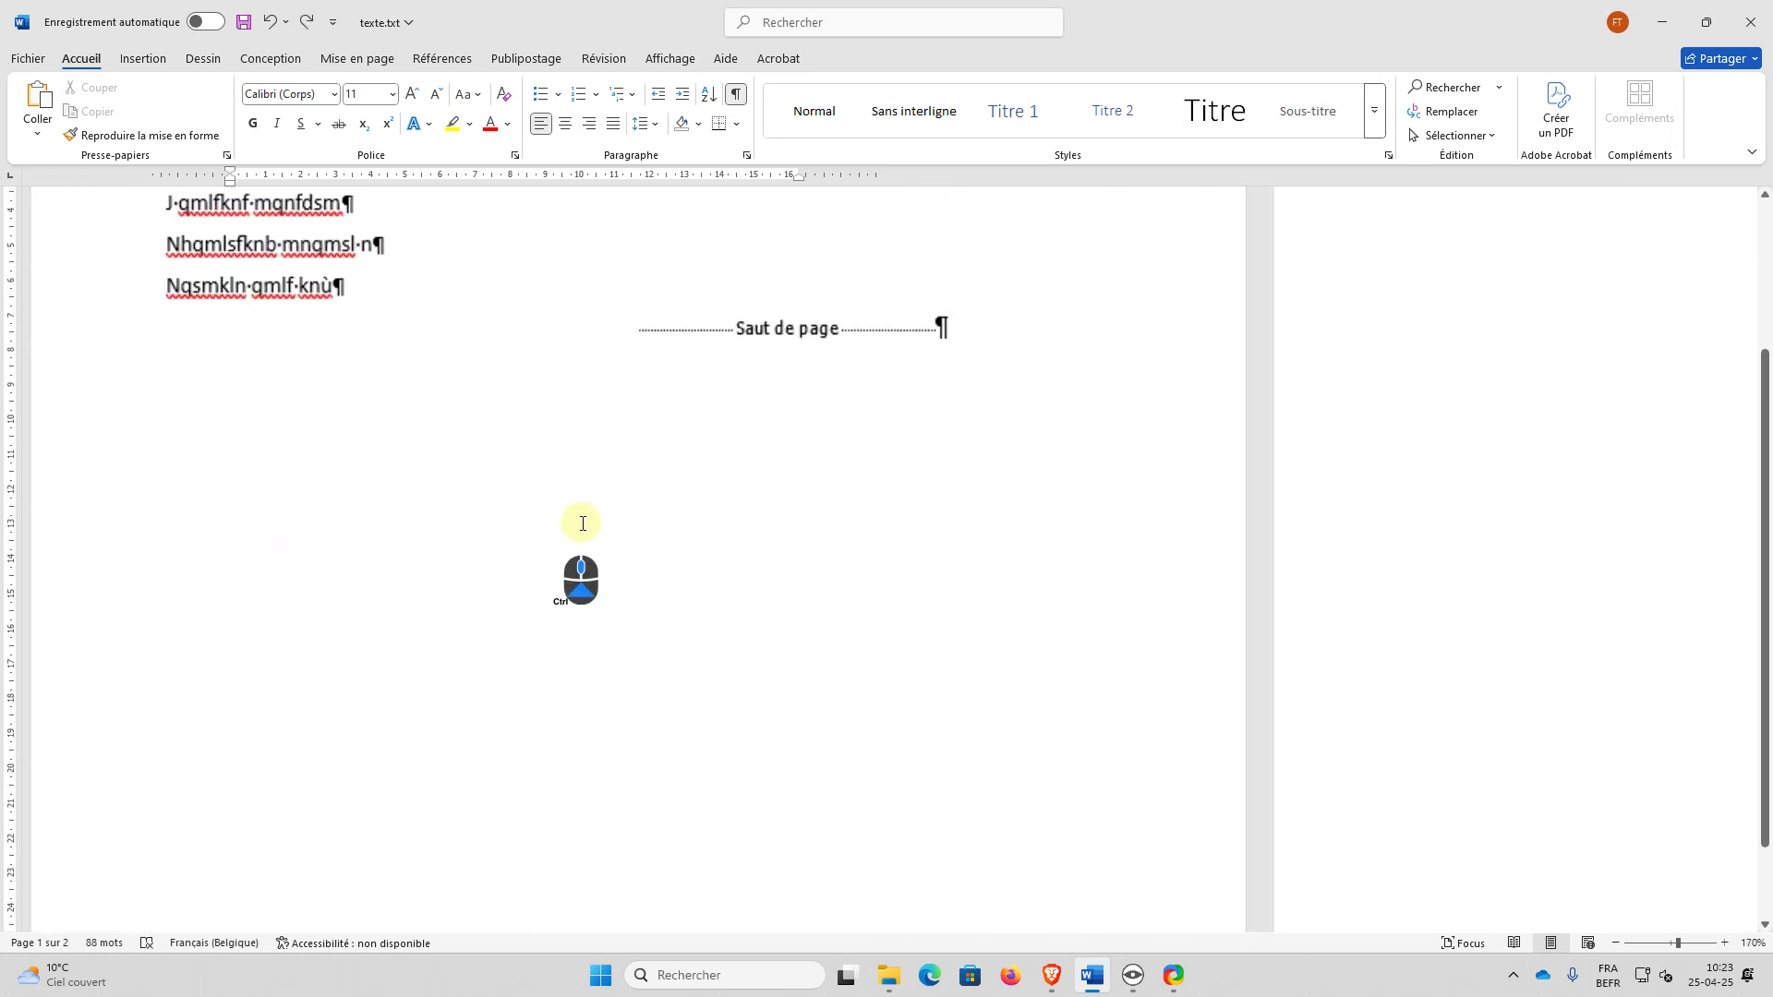
{"action": "scroll", "coordinate": [582, 524], "scroll_direction": "down", "scroll_amount": 2}
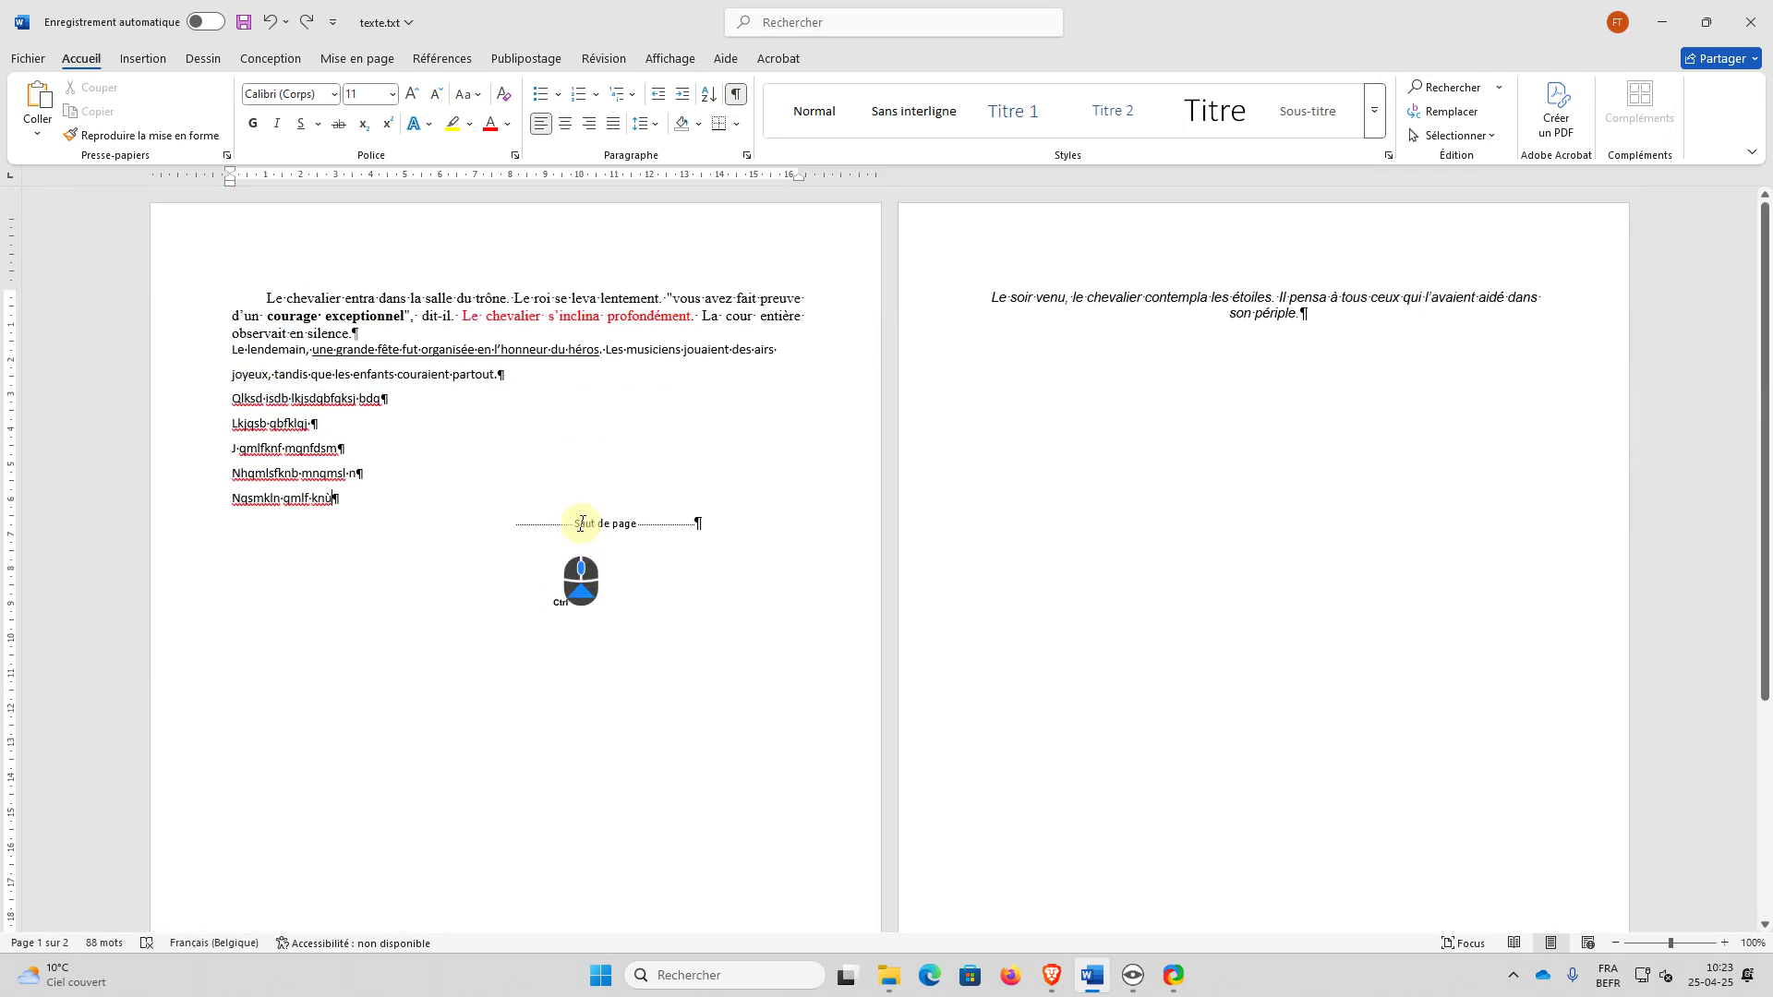
{"action": "key", "text": "ctrl+z"}
{"action": "key", "text": "ctrl+z"}
{"action": "key", "text": "ctrl+z"}
{"action": "key", "text": "ctrl+z"}
{"action": "key", "text": "ctrl+z"}
{"action": "key", "text": "ctrl+z"}
{"action": "key", "text": "ctrl+z"}
{"action": "key", "text": "ctrl+z"}
{"action": "key", "text": "ctrl+z"}
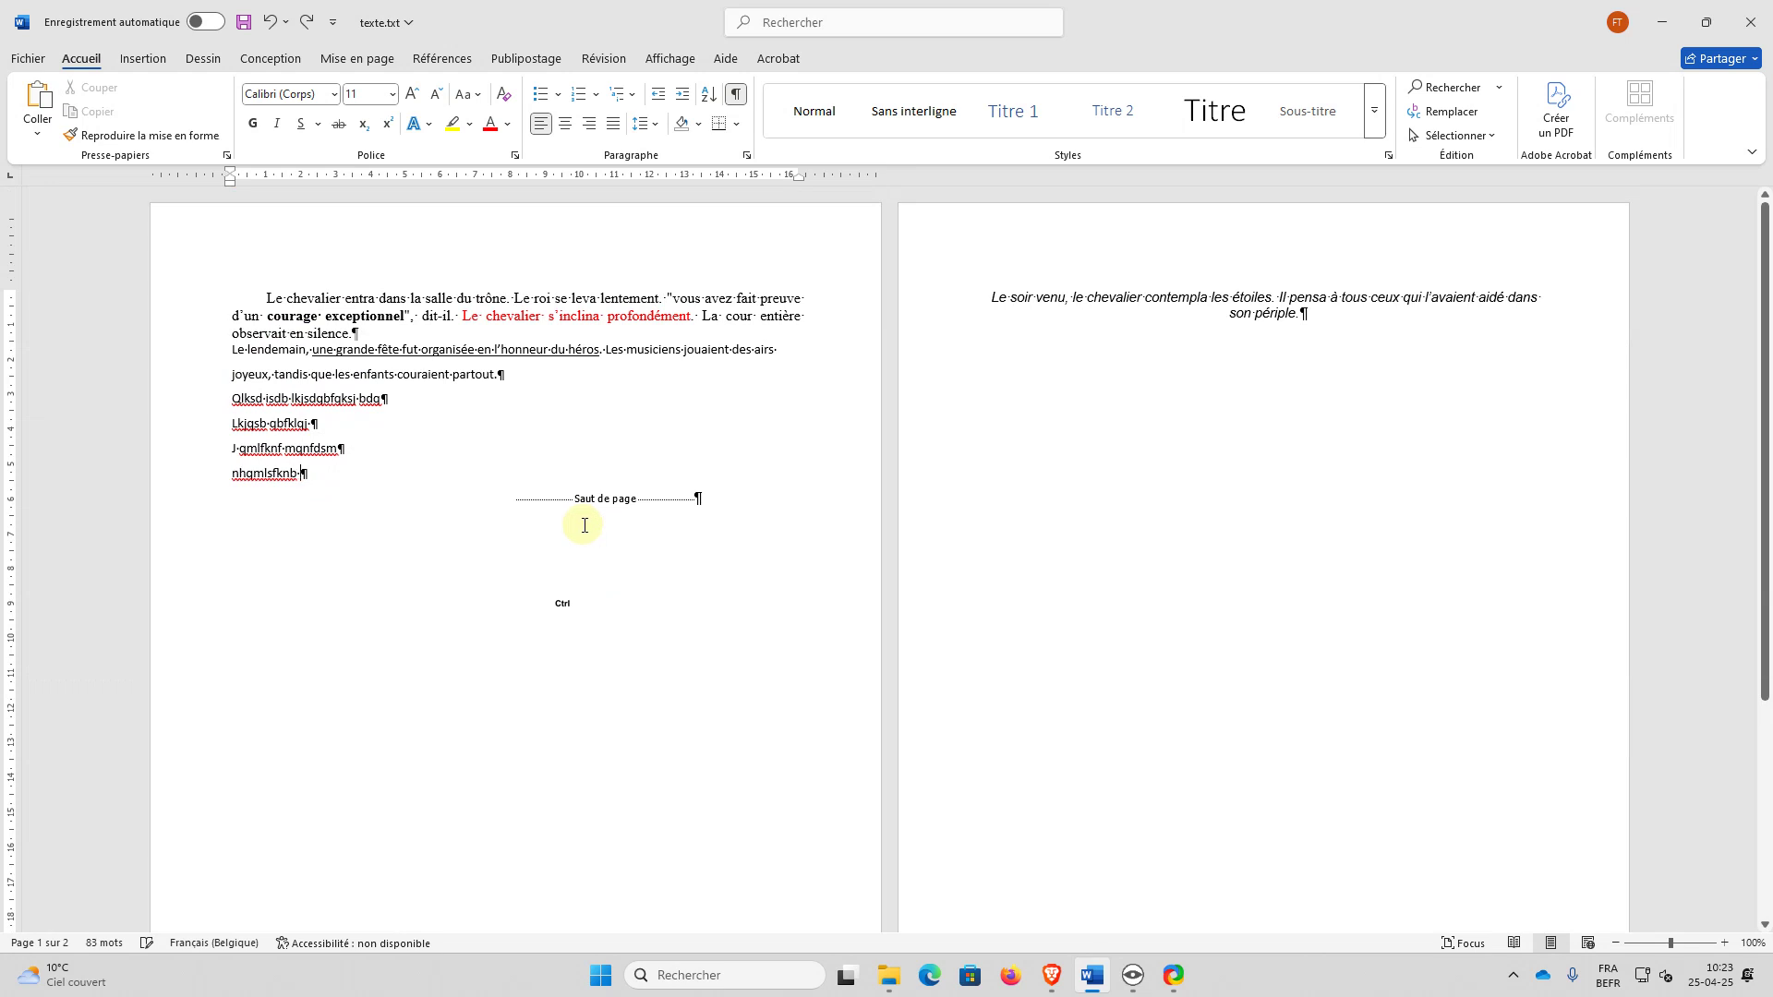
{"action": "key", "text": "ctrl+z"}
{"action": "key", "text": "ctrl+z"}
{"action": "key", "text": "ctrl+z"}
{"action": "key", "text": "ctrl+z"}
{"action": "key", "text": "ctrl+z"}
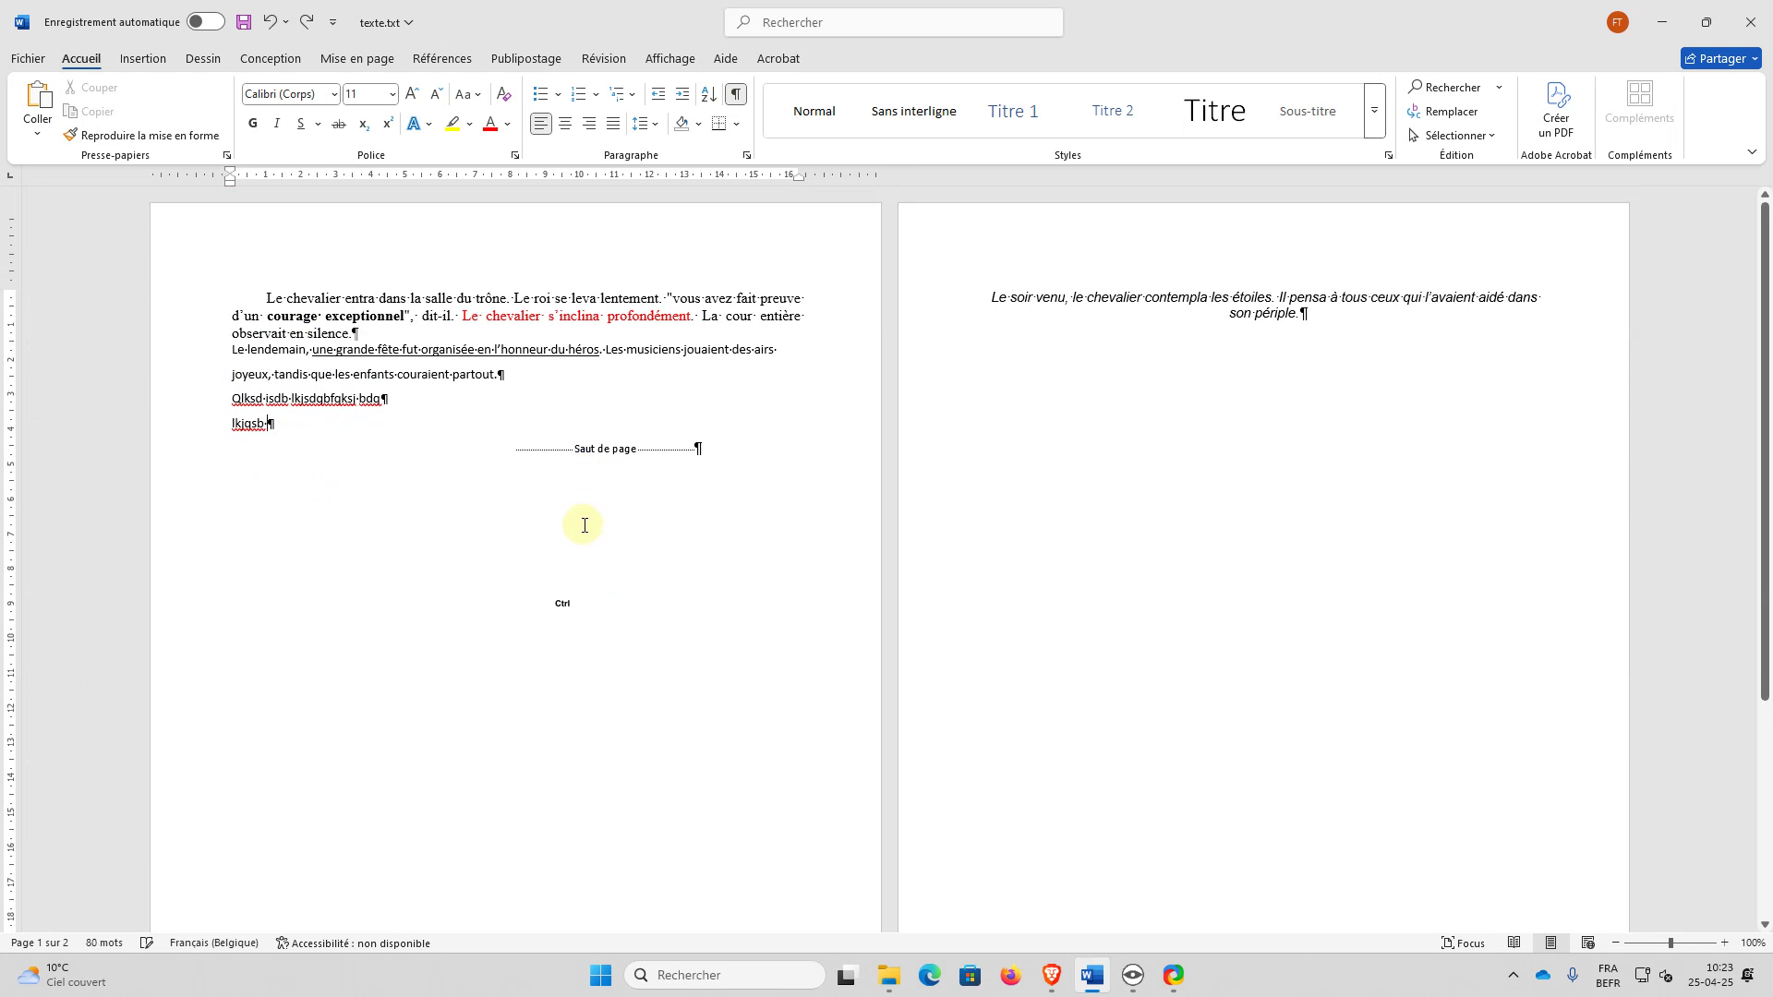
{"action": "key", "text": "ctrl+z"}
{"action": "key", "text": "ctrl+z"}
{"action": "key", "text": "ctrl+z"}
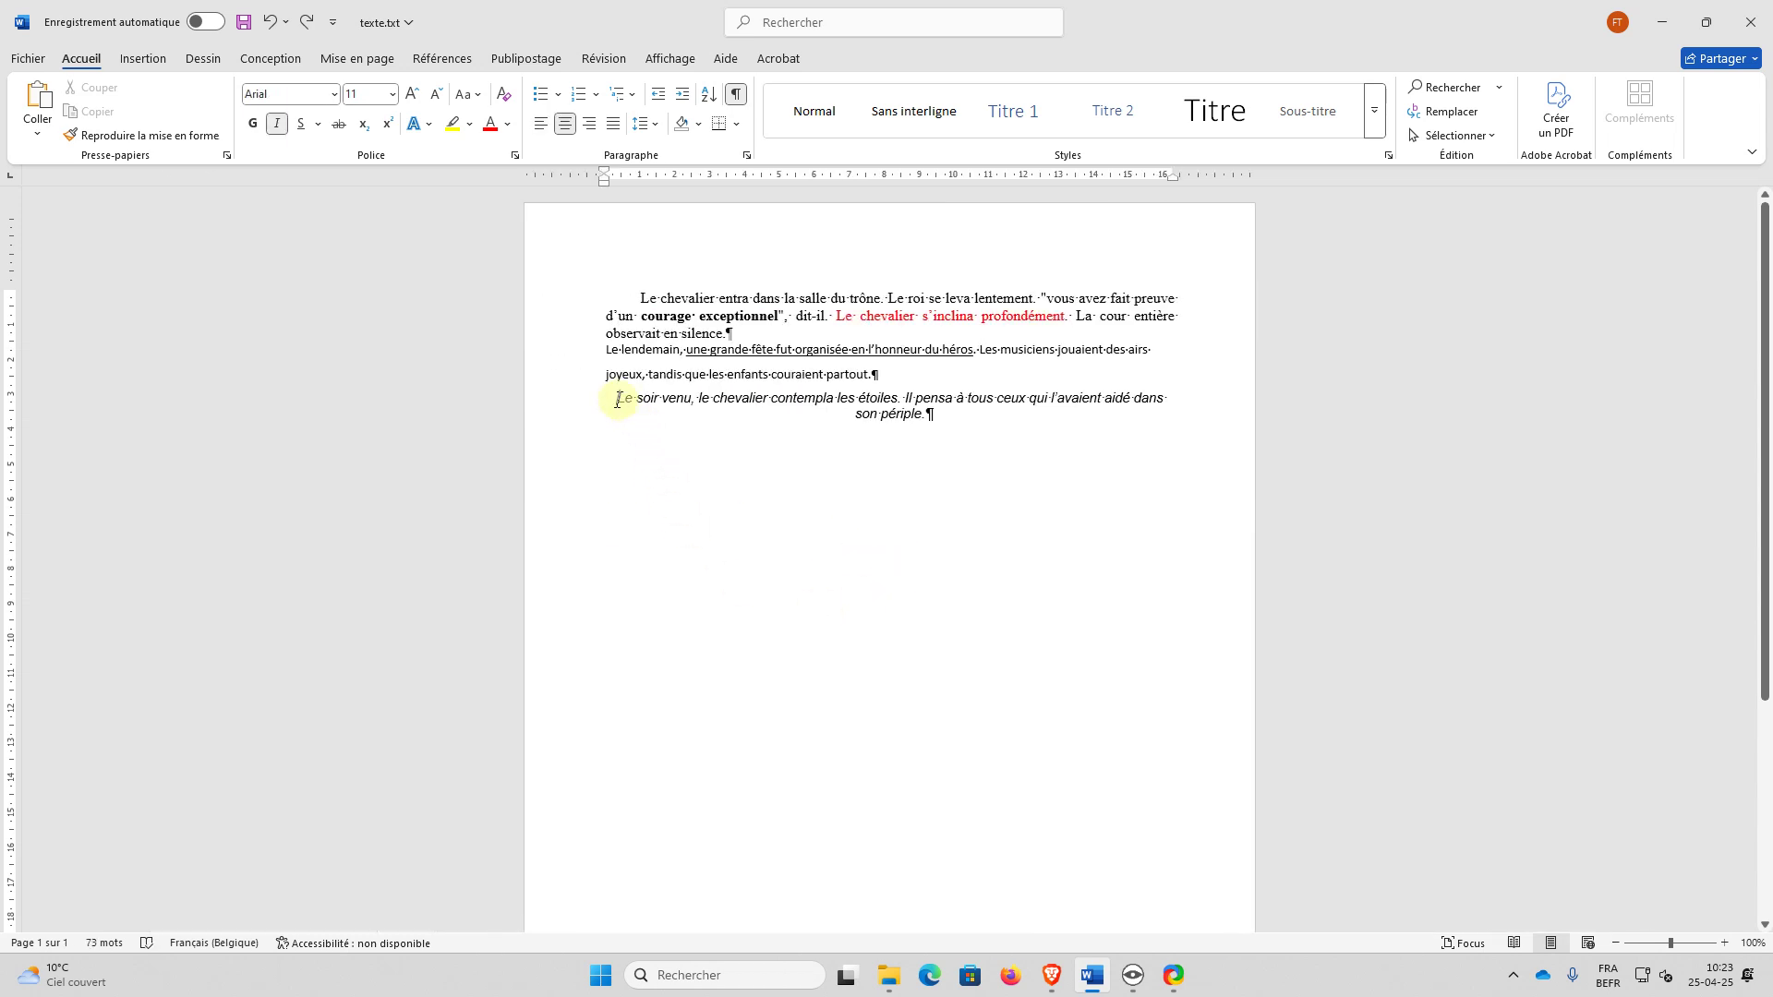
Step: Insert a page break before "Le soir venu" and remove the paragraph marks between "partout." and the break
{"action": "key", "text": "ctrl+Return"}
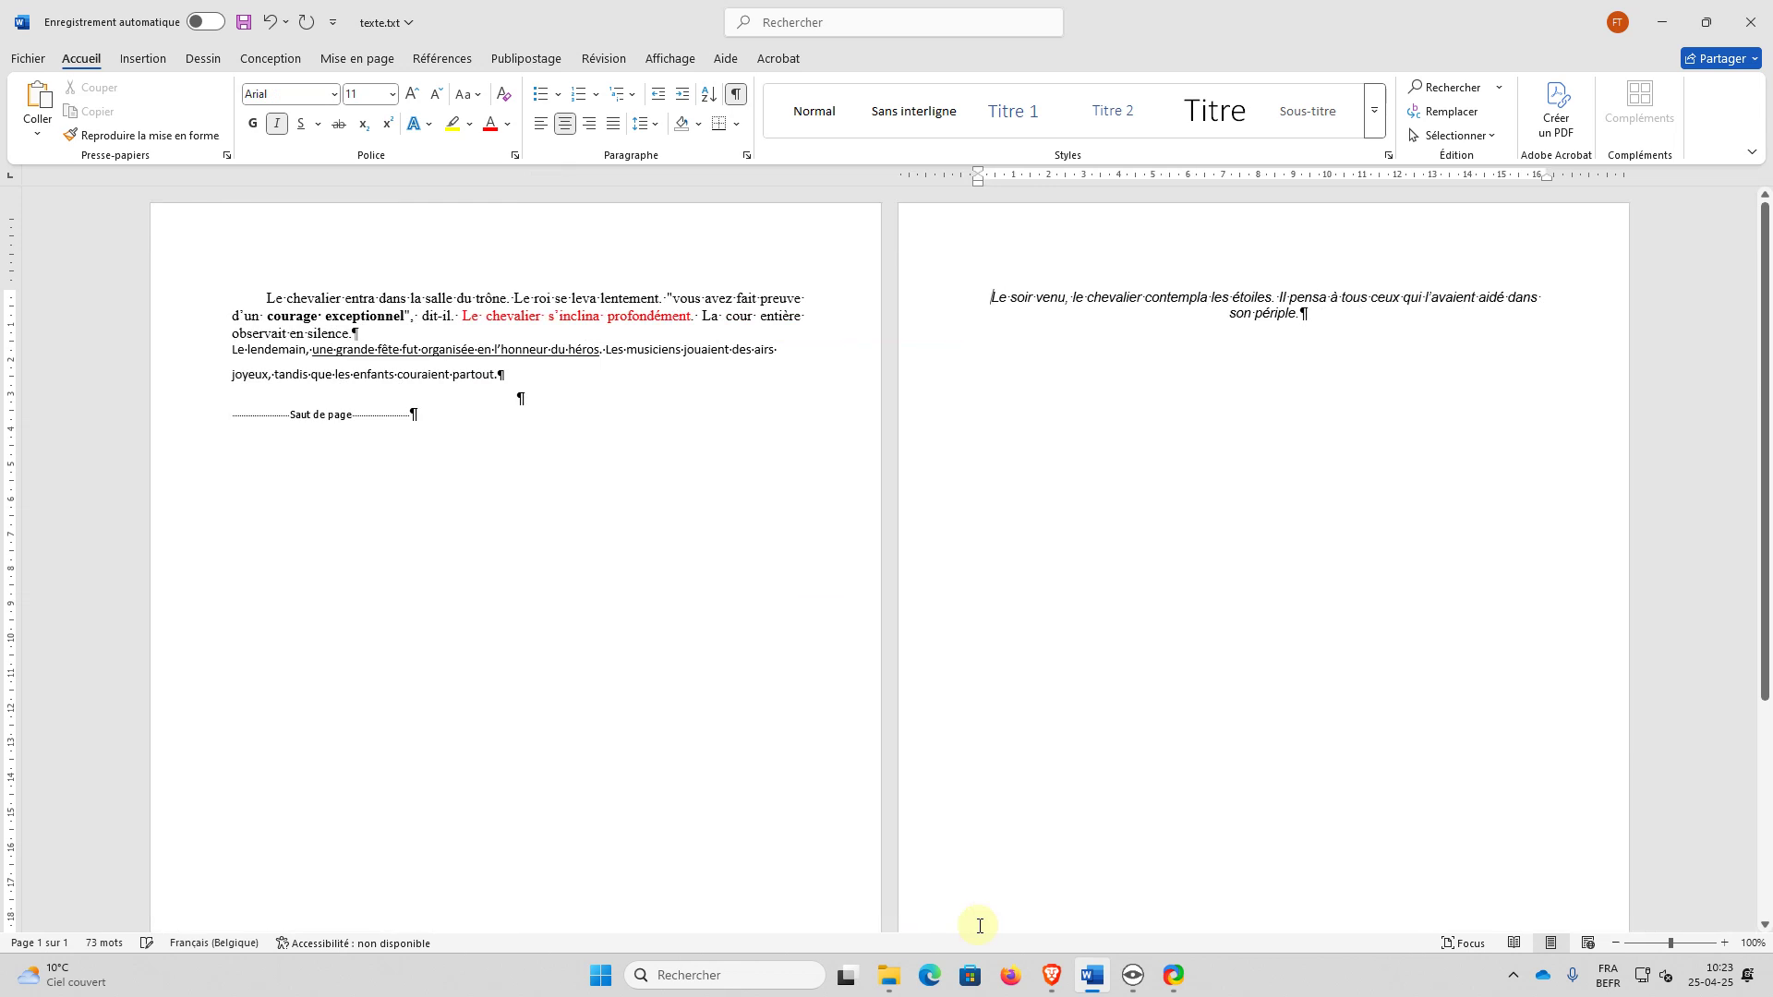
{"action": "left_click", "coordinate": [534, 459]}
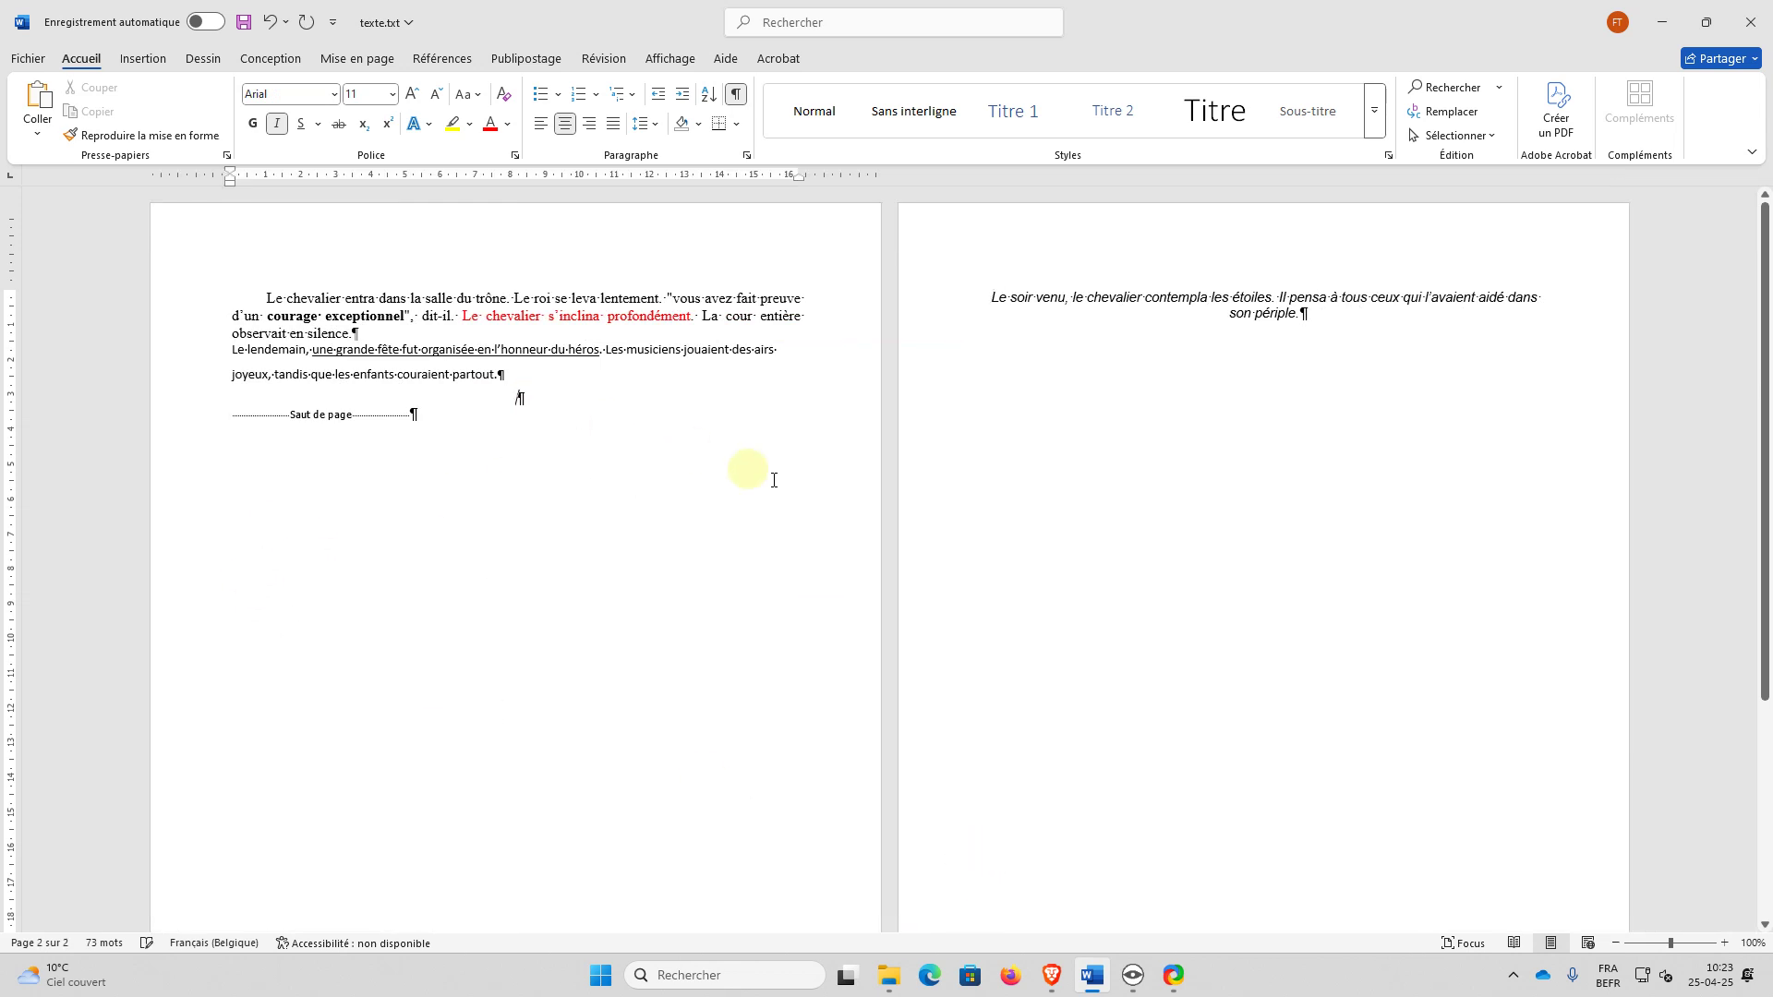
{"action": "key", "text": "BackSpace"}
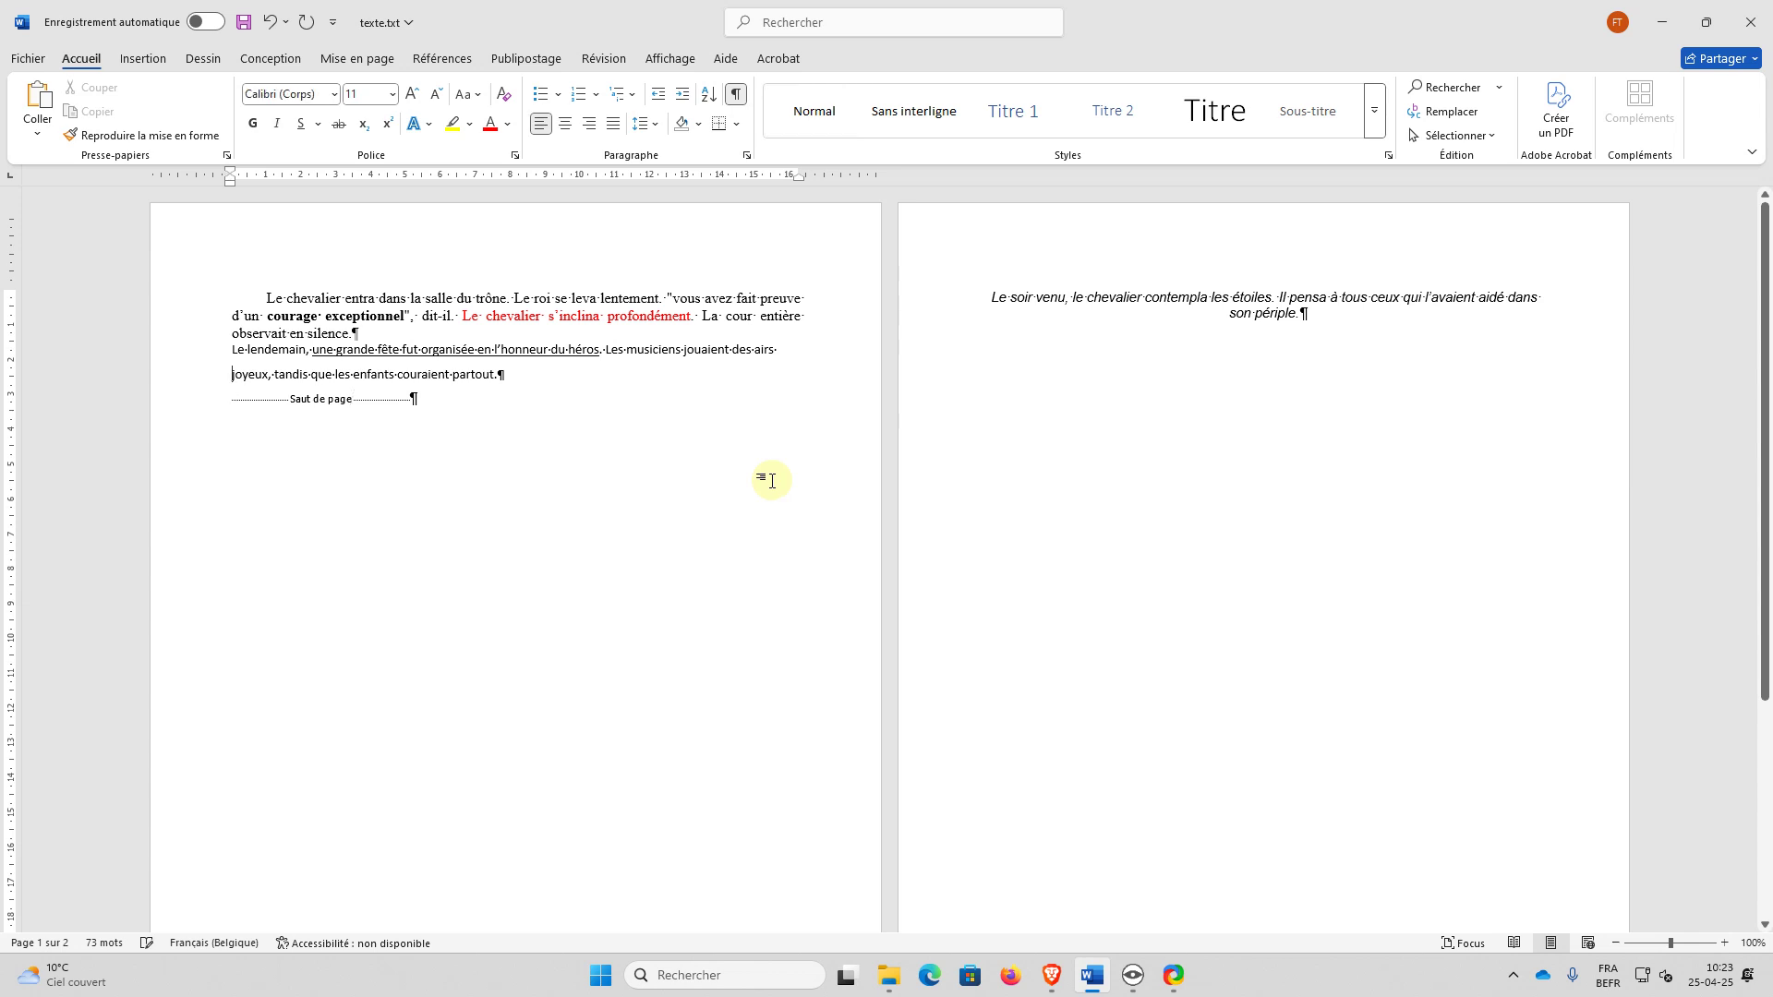
{"action": "left_click", "coordinate": [545, 378]}
{"action": "key", "text": "Delete"}
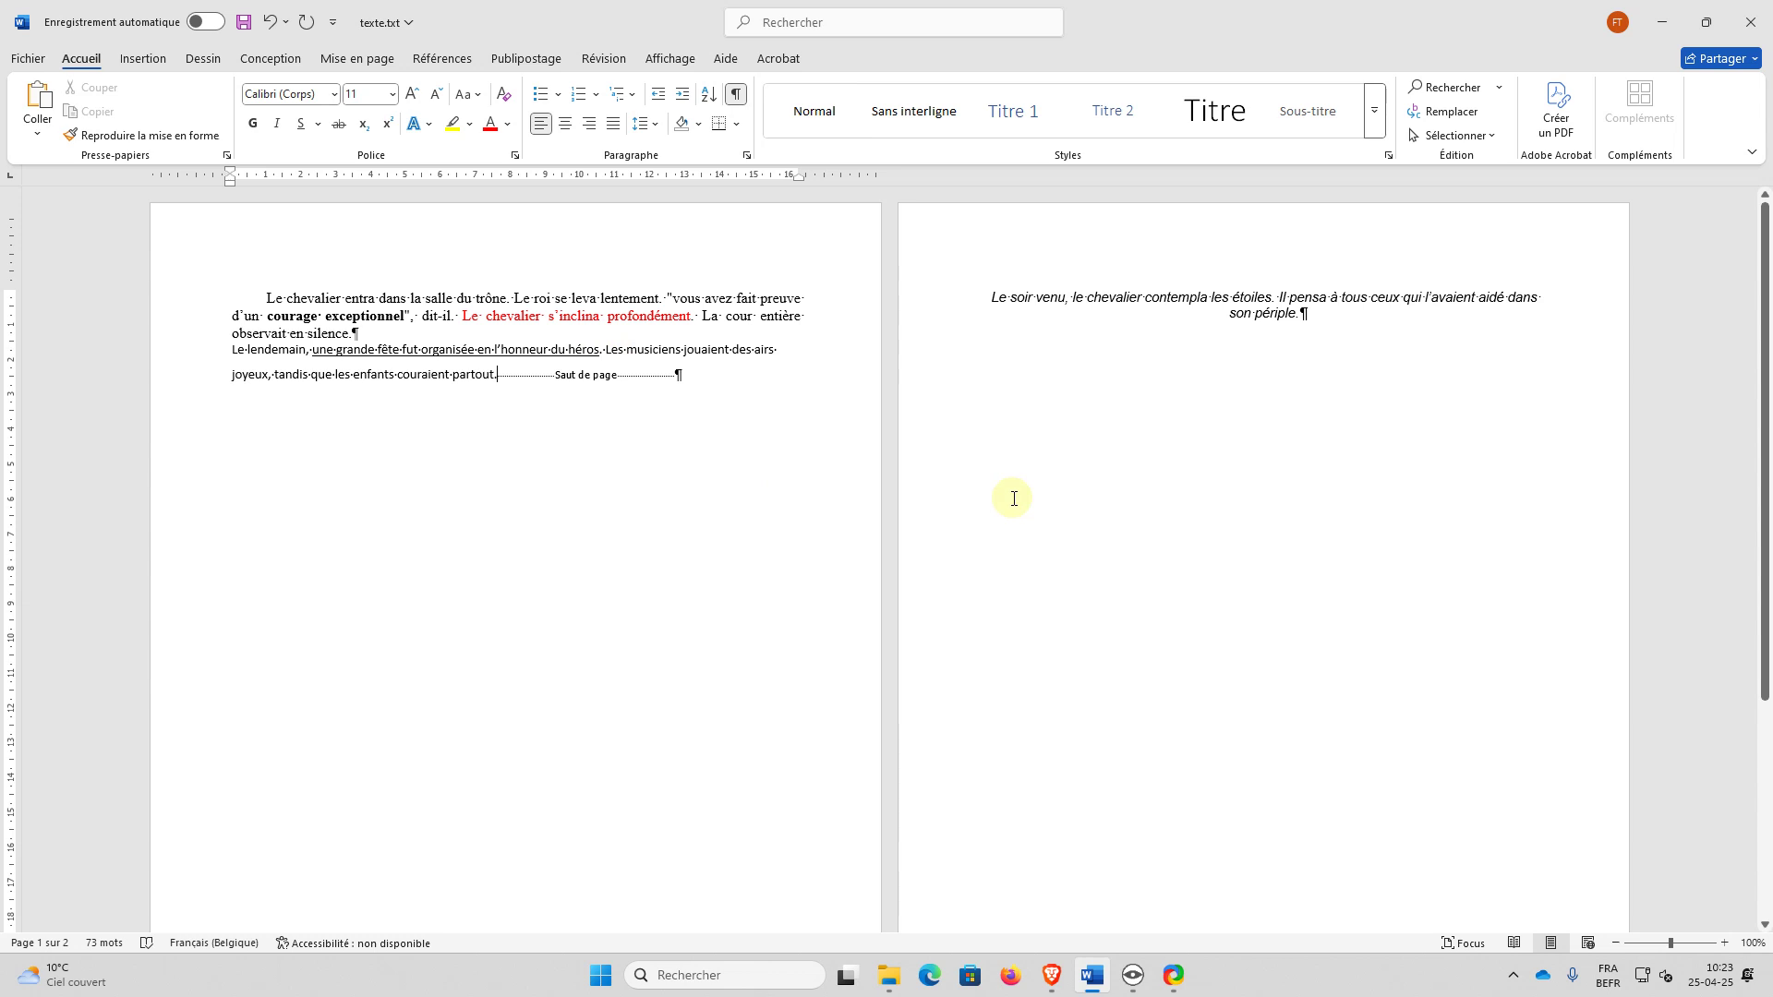
Step: Hide the formatting marks and review the text on both pages at a larger view
{"action": "left_click", "coordinate": [418, 376]}
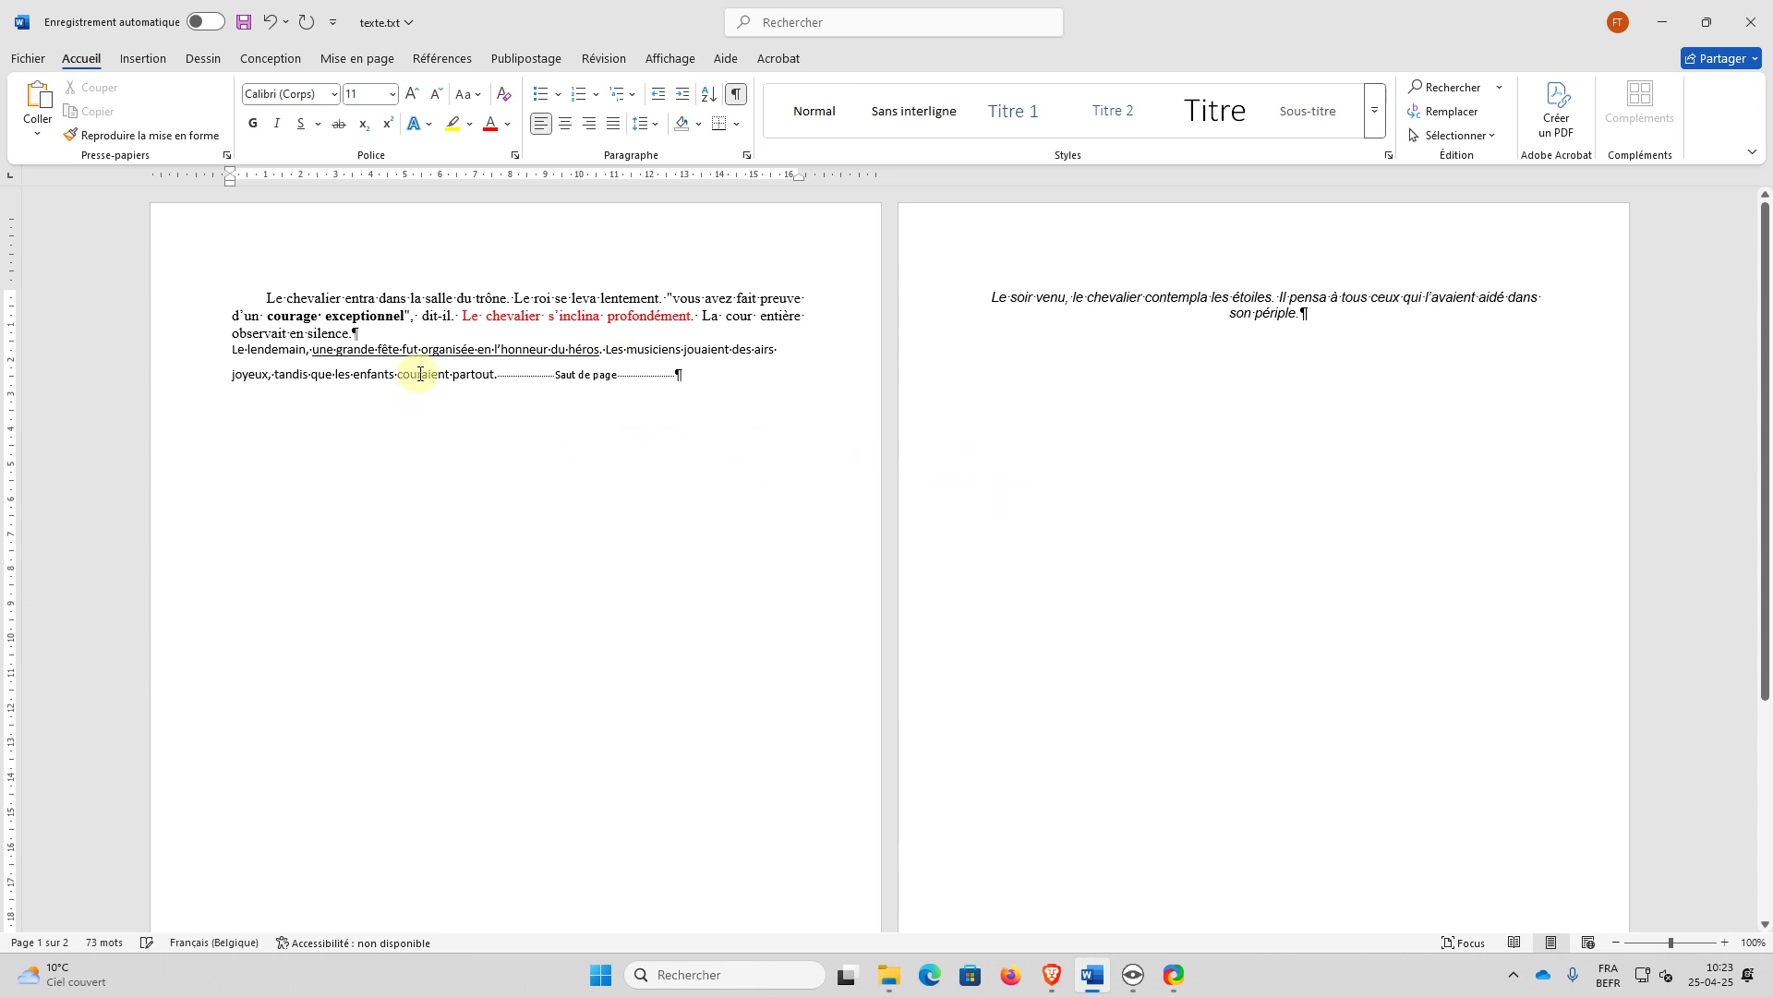
{"action": "left_click_drag", "start_coordinate": [531, 376], "coordinate": [616, 421]}
{"action": "left_click", "coordinate": [1191, 305]}
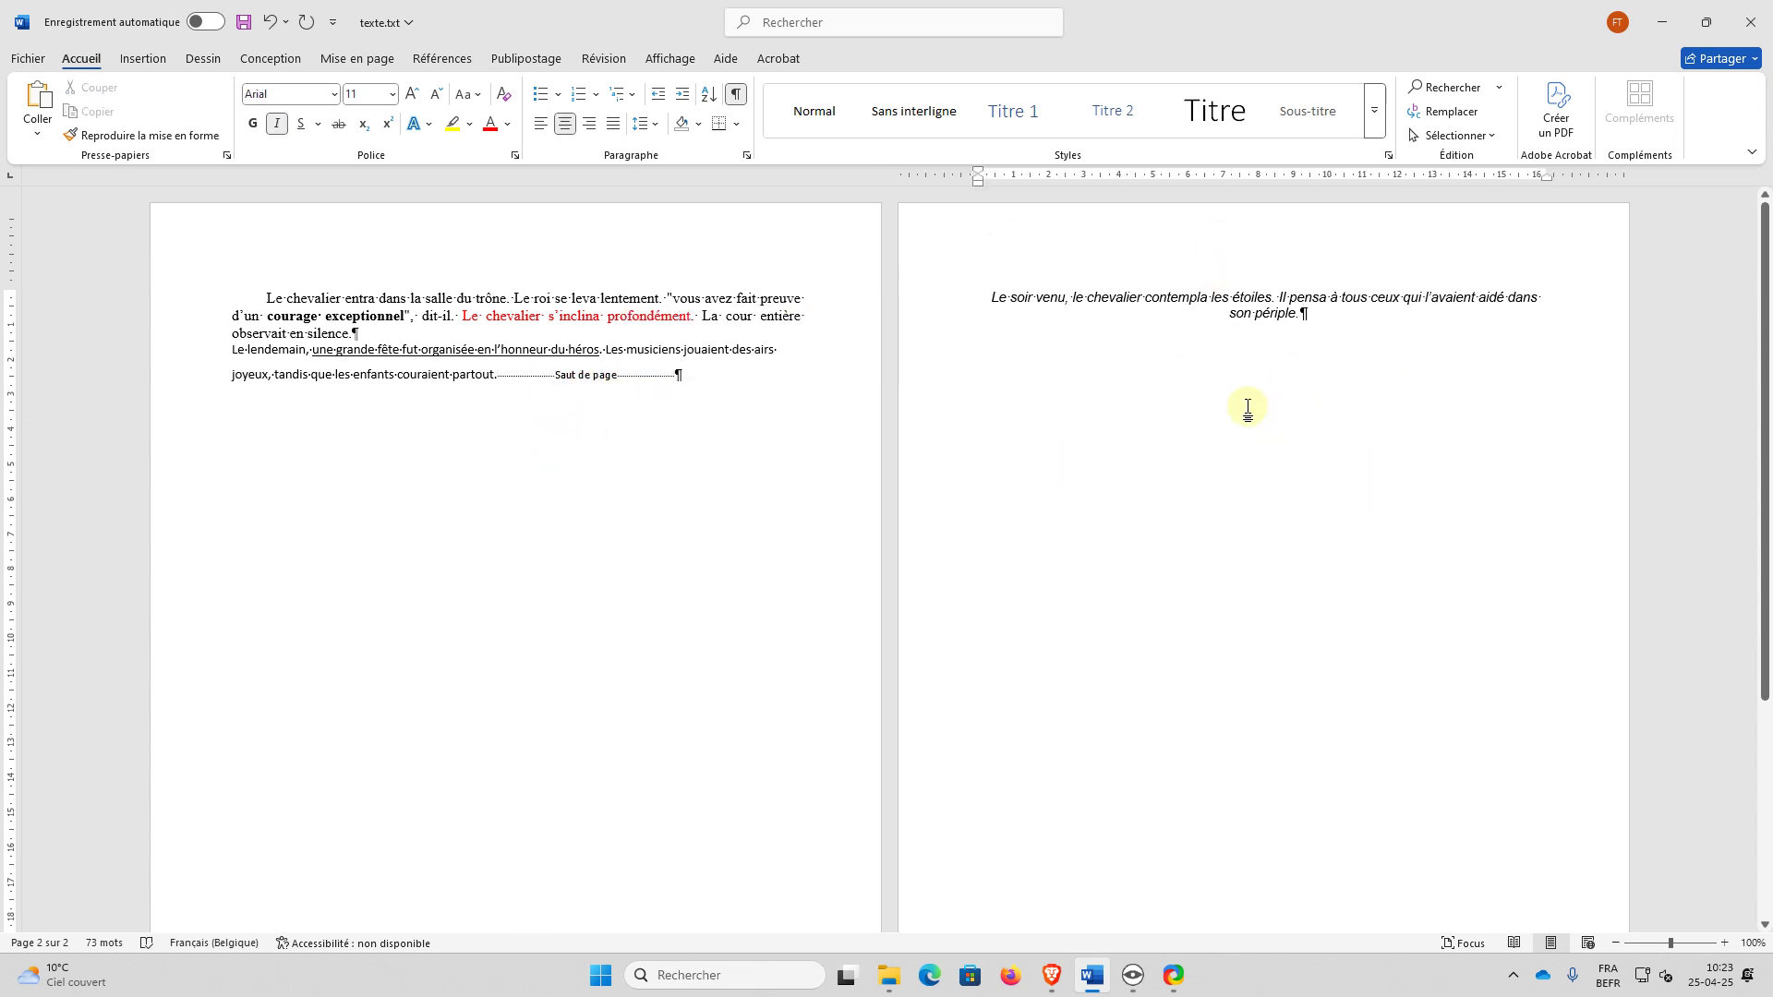
{"action": "left_click", "coordinate": [1210, 403]}
{"action": "scroll", "coordinate": [169, 369], "scroll_direction": "up", "scroll_amount": 7}
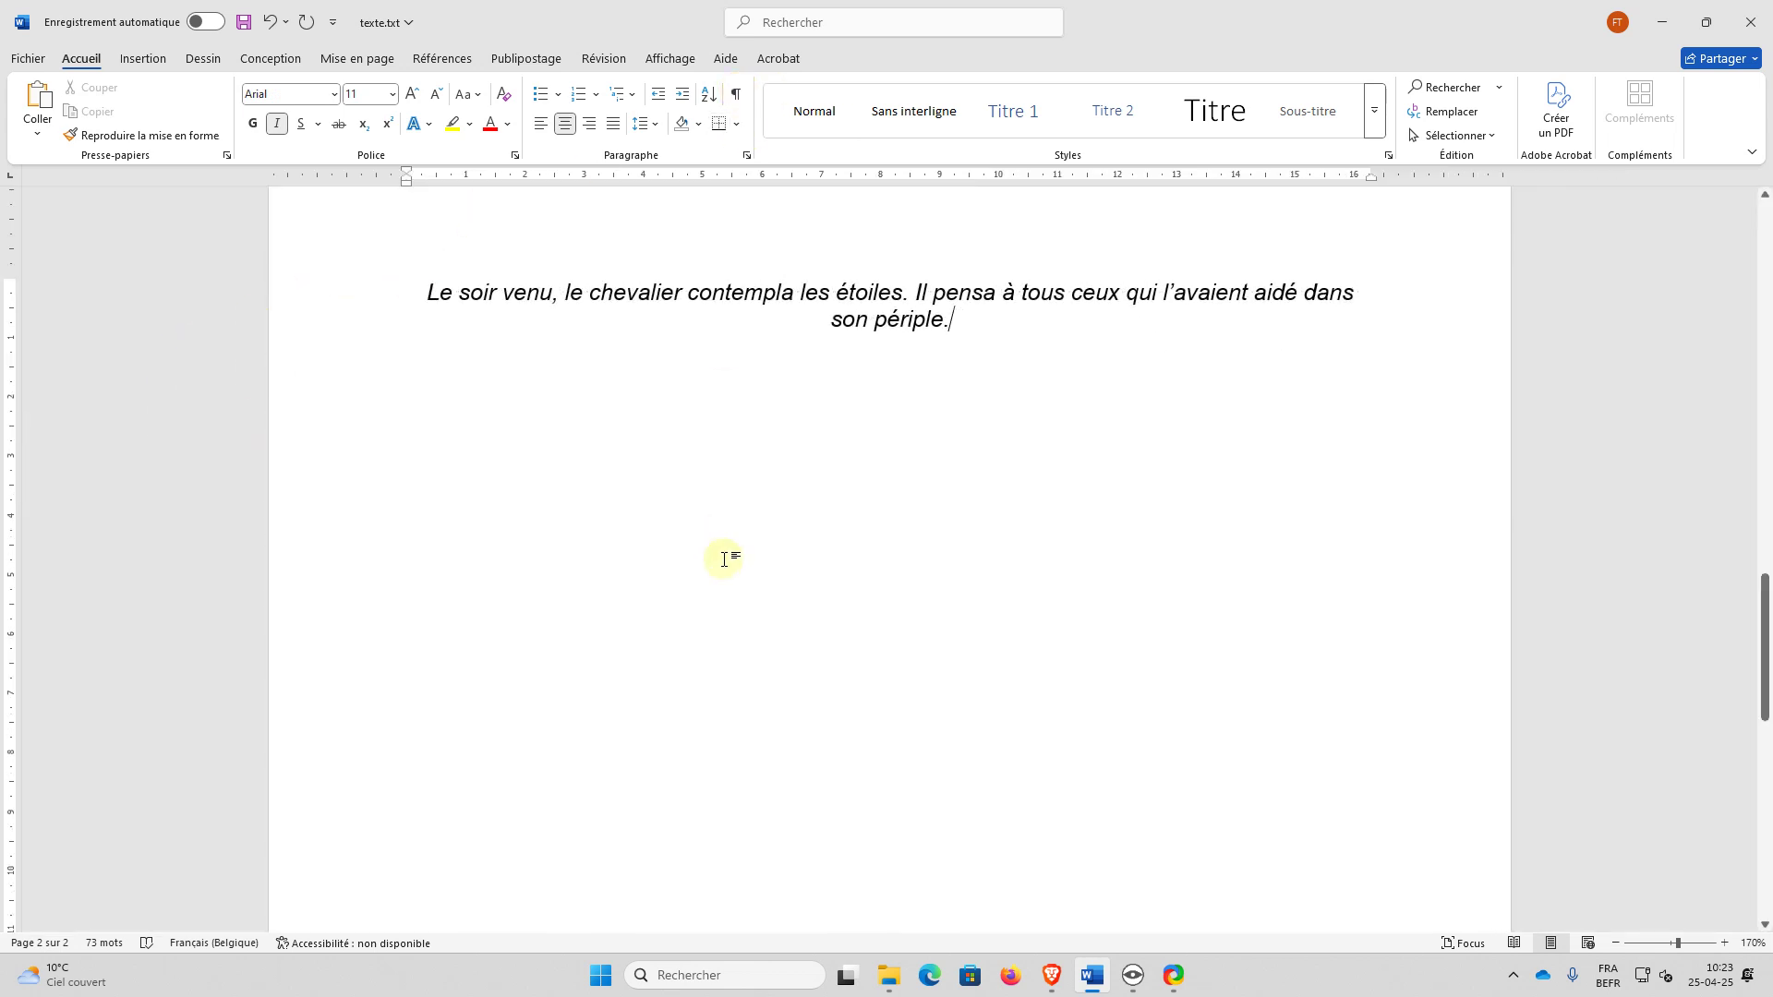
{"action": "scroll", "coordinate": [730, 557], "scroll_direction": "up", "scroll_amount": 5}
{"action": "scroll", "coordinate": [730, 557], "scroll_direction": "down", "scroll_amount": 5}
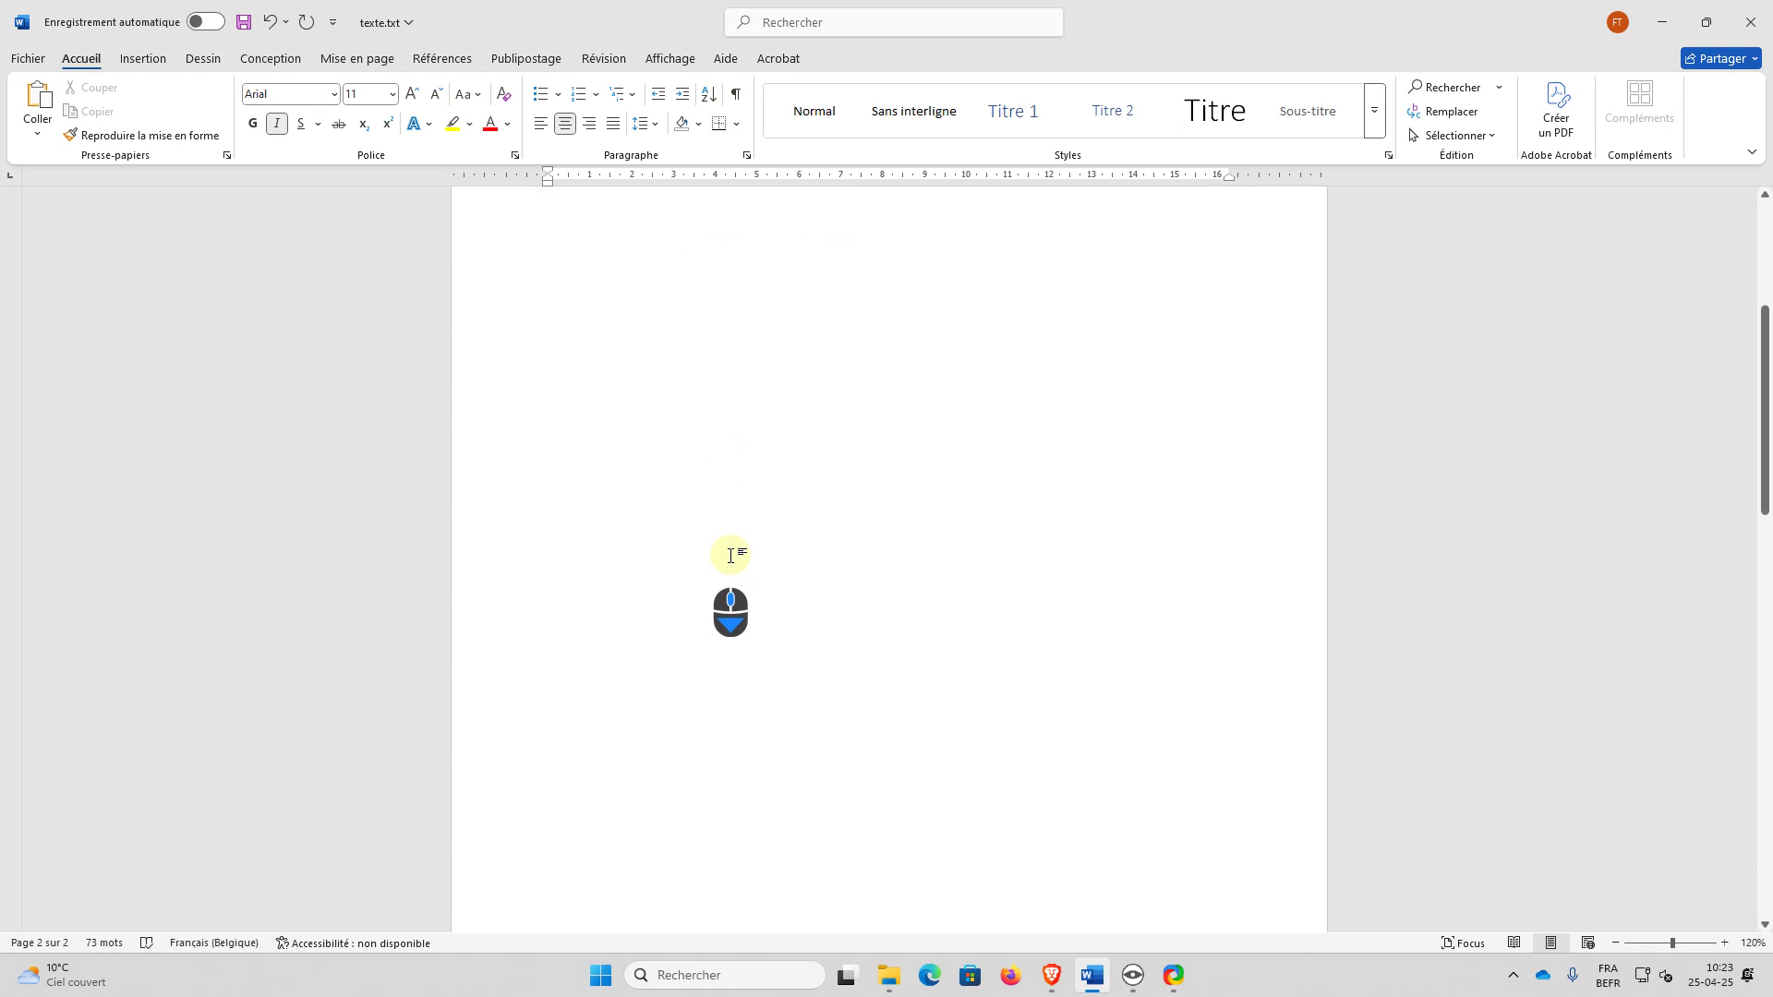
{"action": "scroll", "coordinate": [730, 557], "scroll_direction": "up", "scroll_amount": 15}
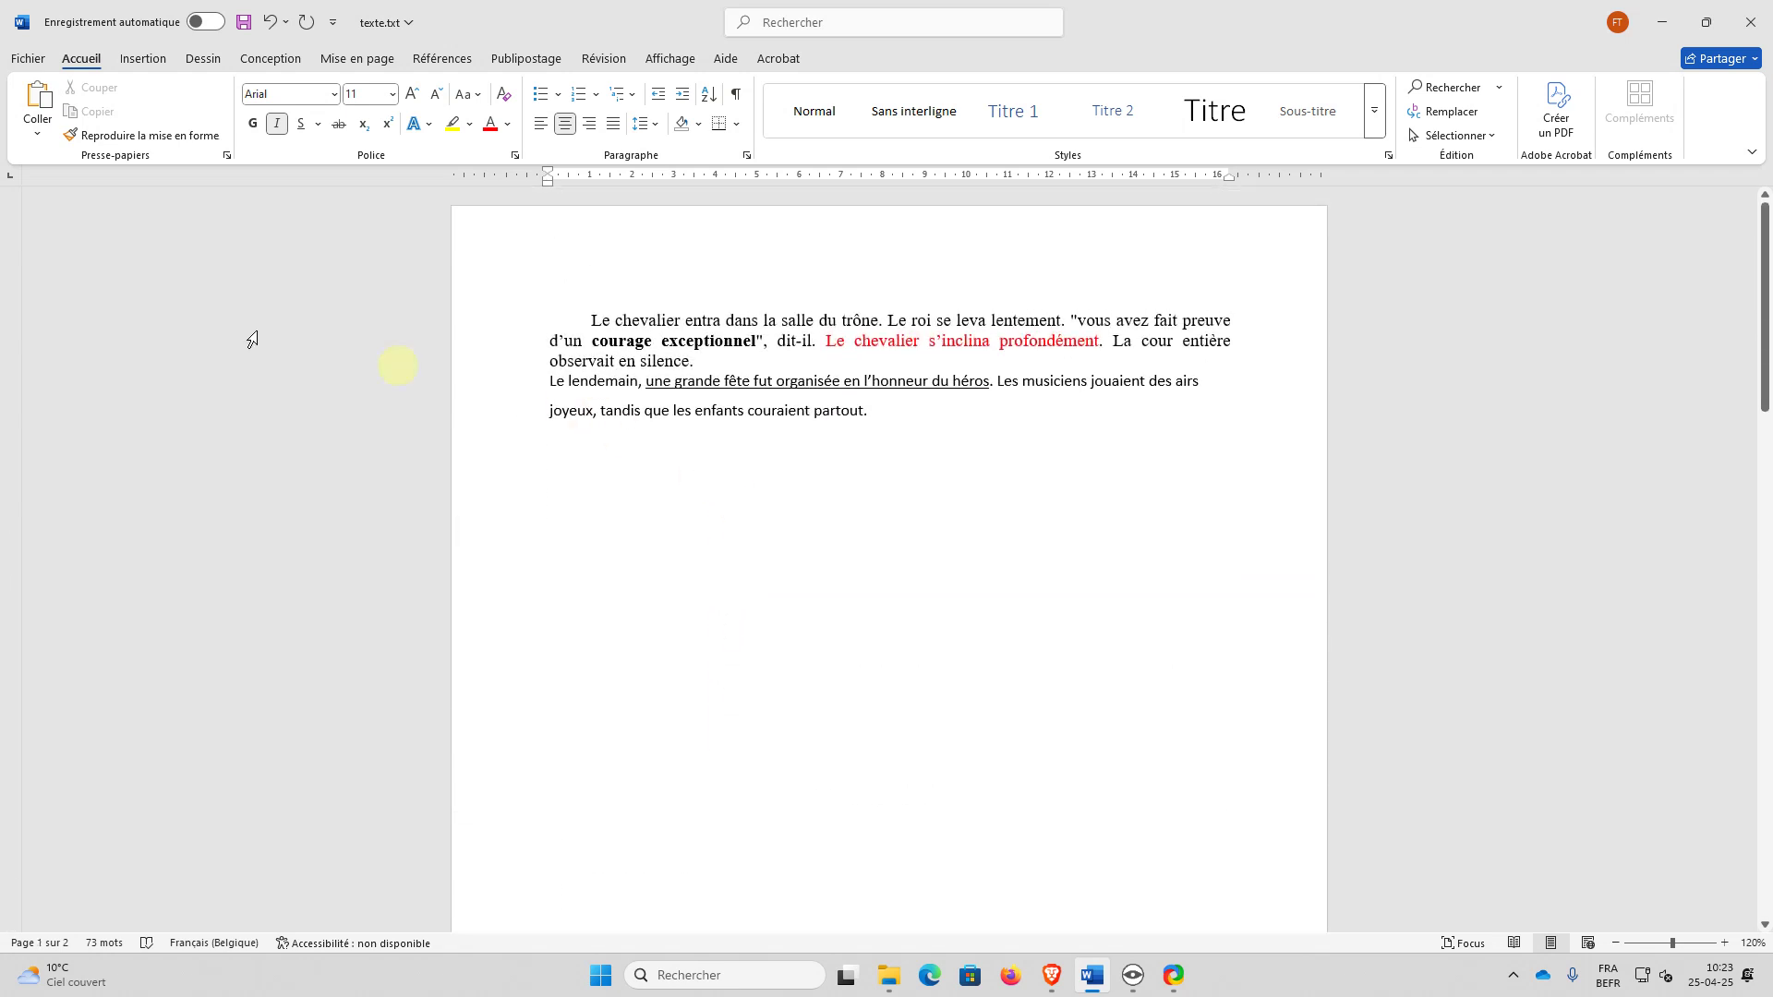
Step: Save the document as a Word document named texte.docx in the Exercice 3 folder, declining the plain-text format, and close it
{"action": "left_click", "coordinate": [33, 61]}
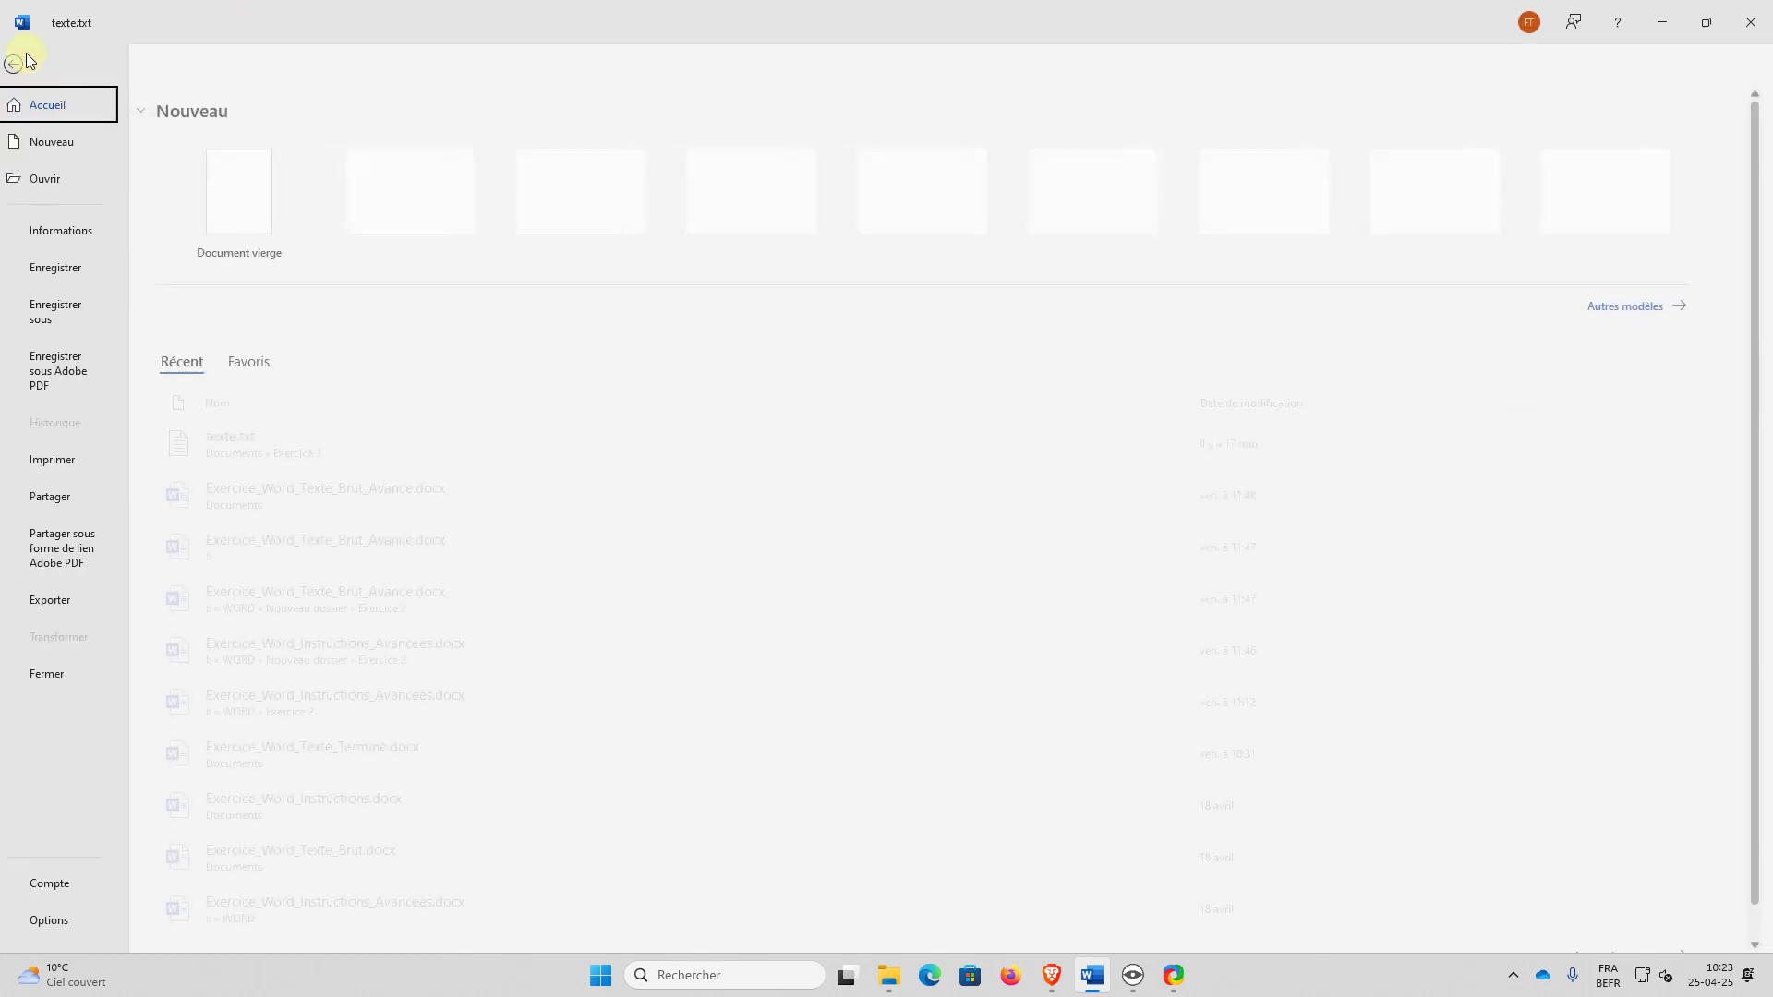
{"action": "left_click", "coordinate": [59, 275]}
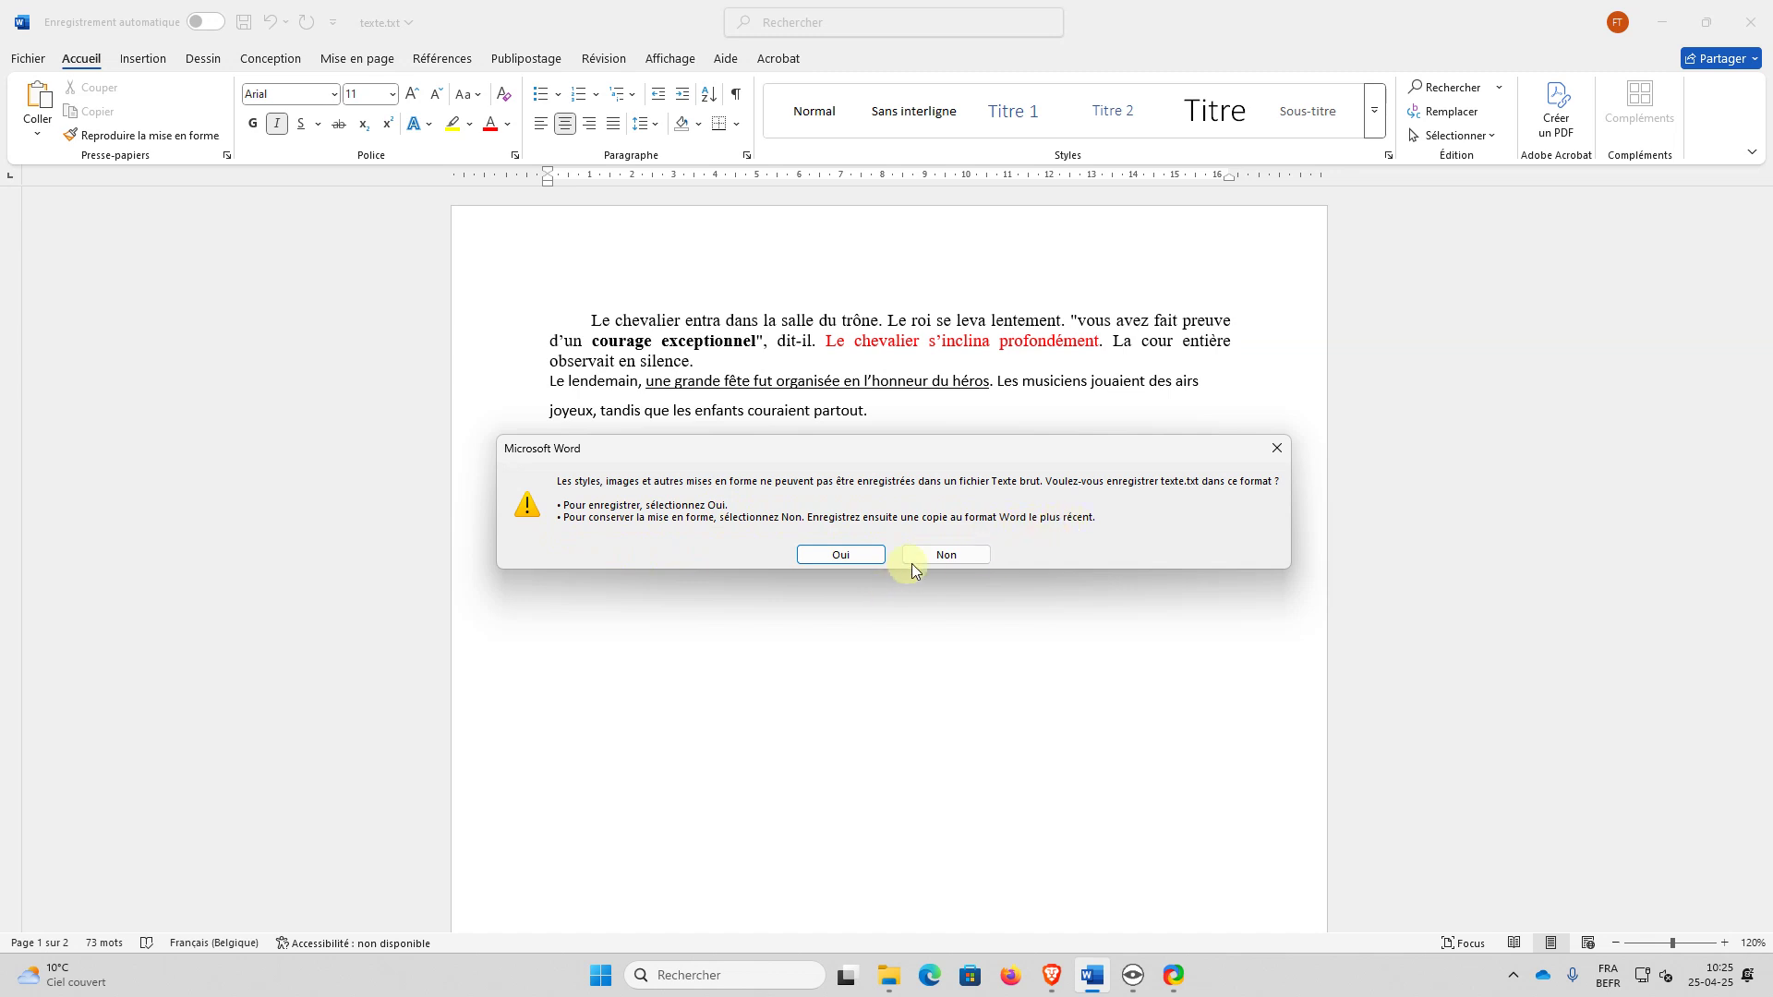
{"action": "left_click", "coordinate": [935, 555]}
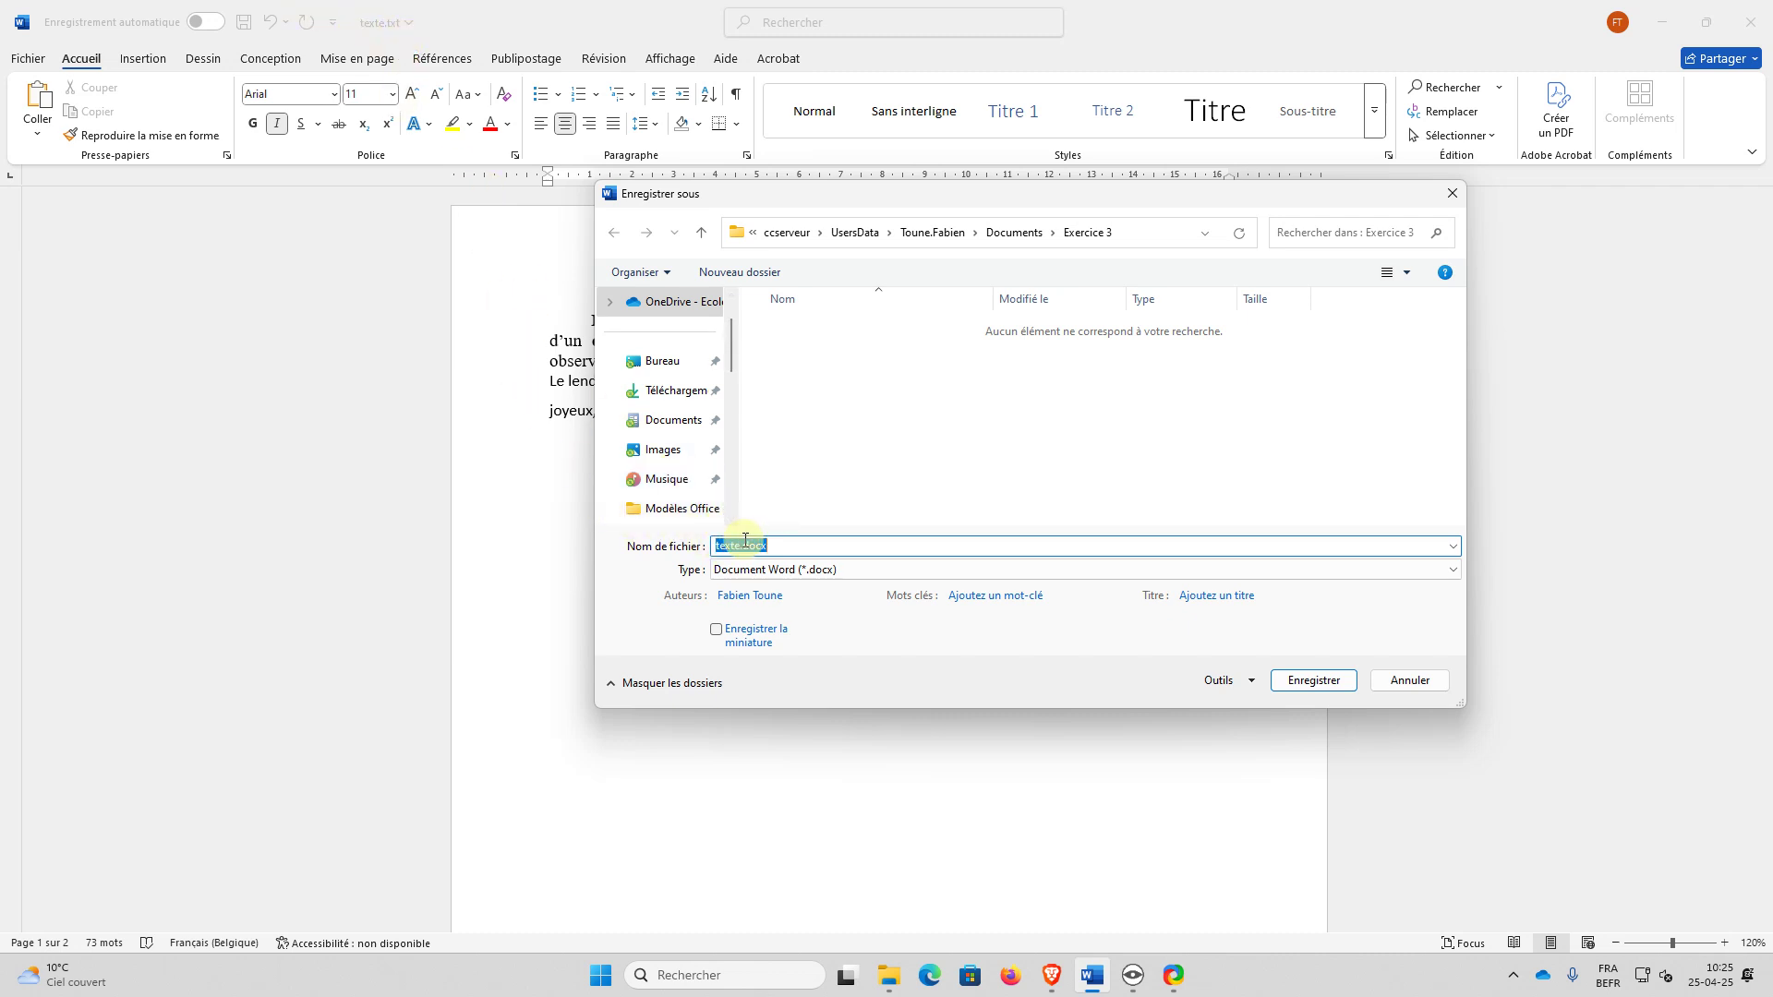
{"action": "left_click", "coordinate": [1291, 681]}
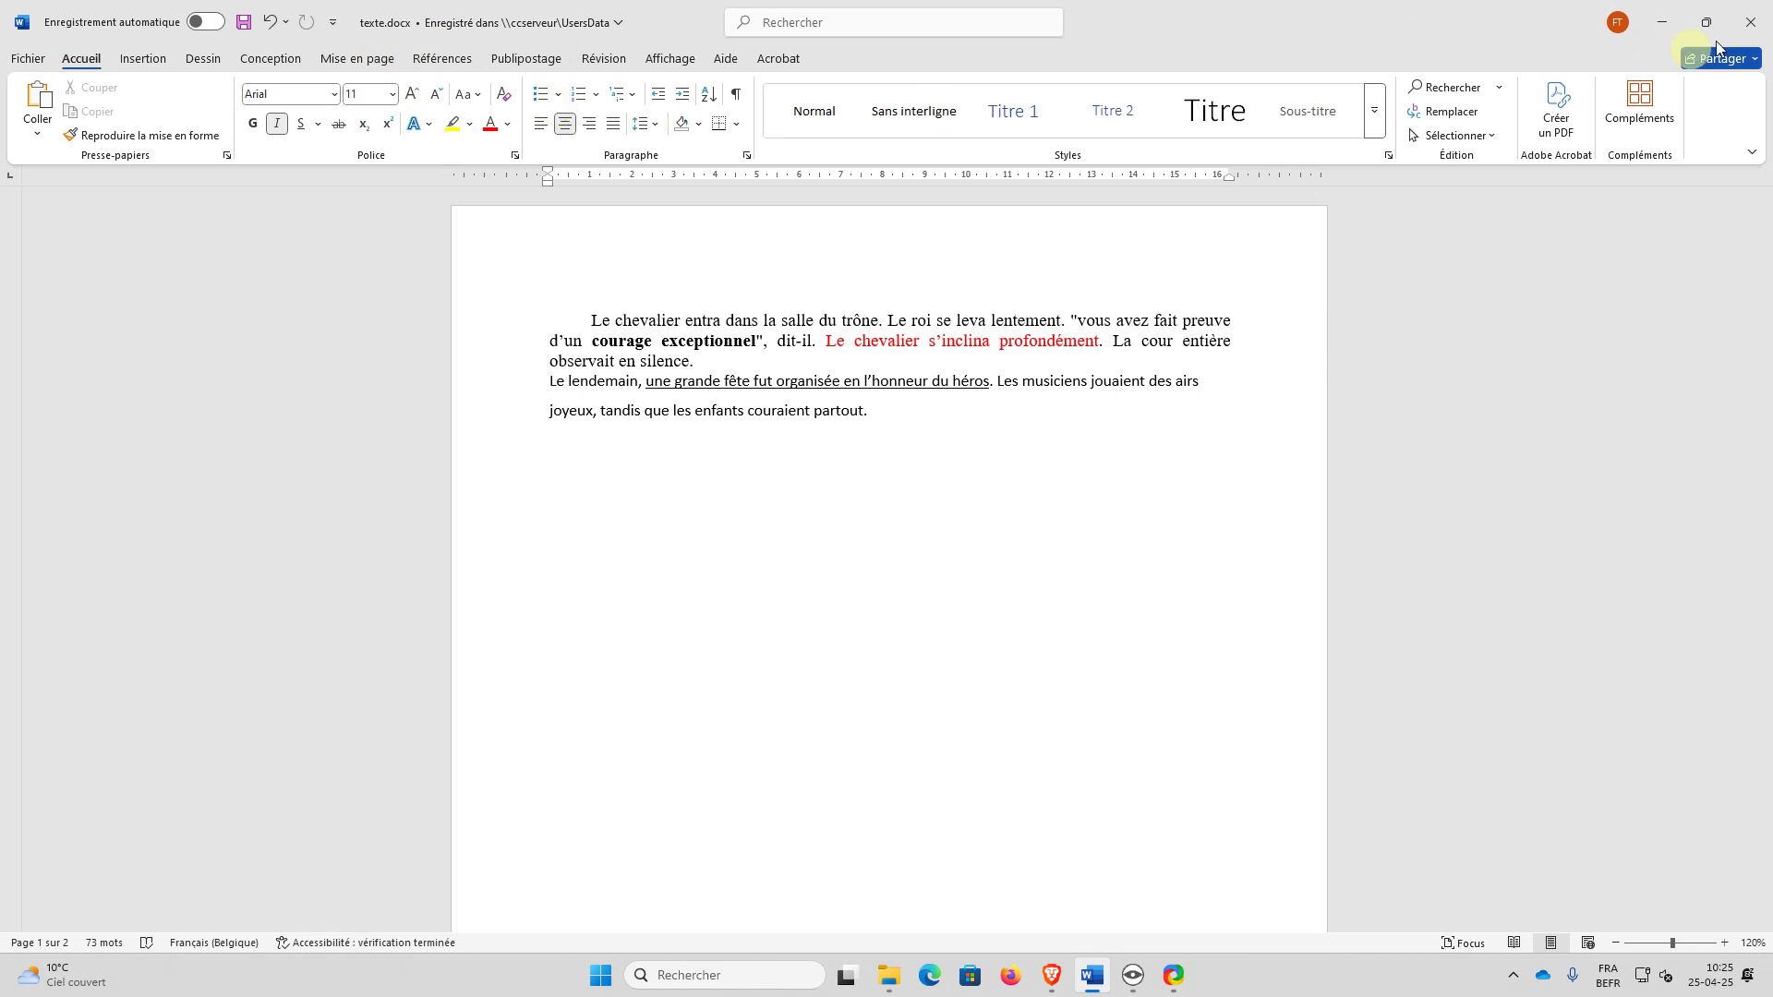
{"action": "left_click", "coordinate": [1748, 21]}
{"action": "left_click", "coordinate": [1745, 20]}
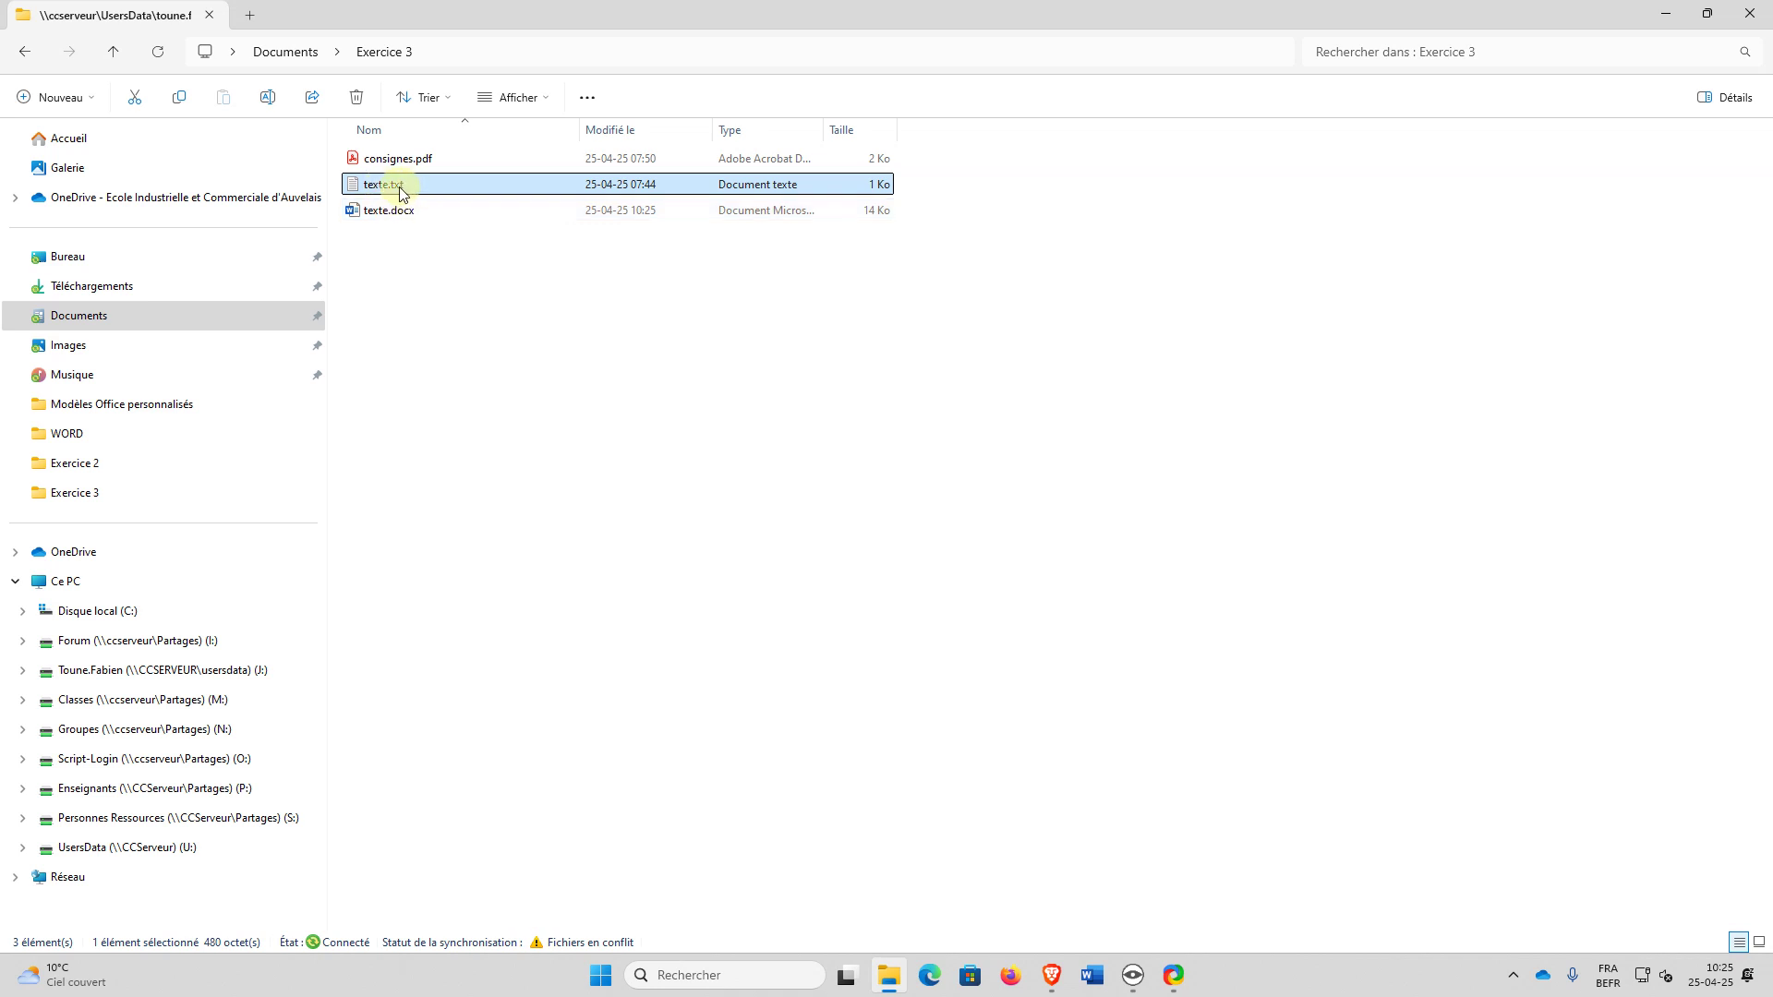
Step: Open texte.docx from the Exercice 3 folder to check its saved formatting, and close it
{"action": "left_click", "coordinate": [418, 291]}
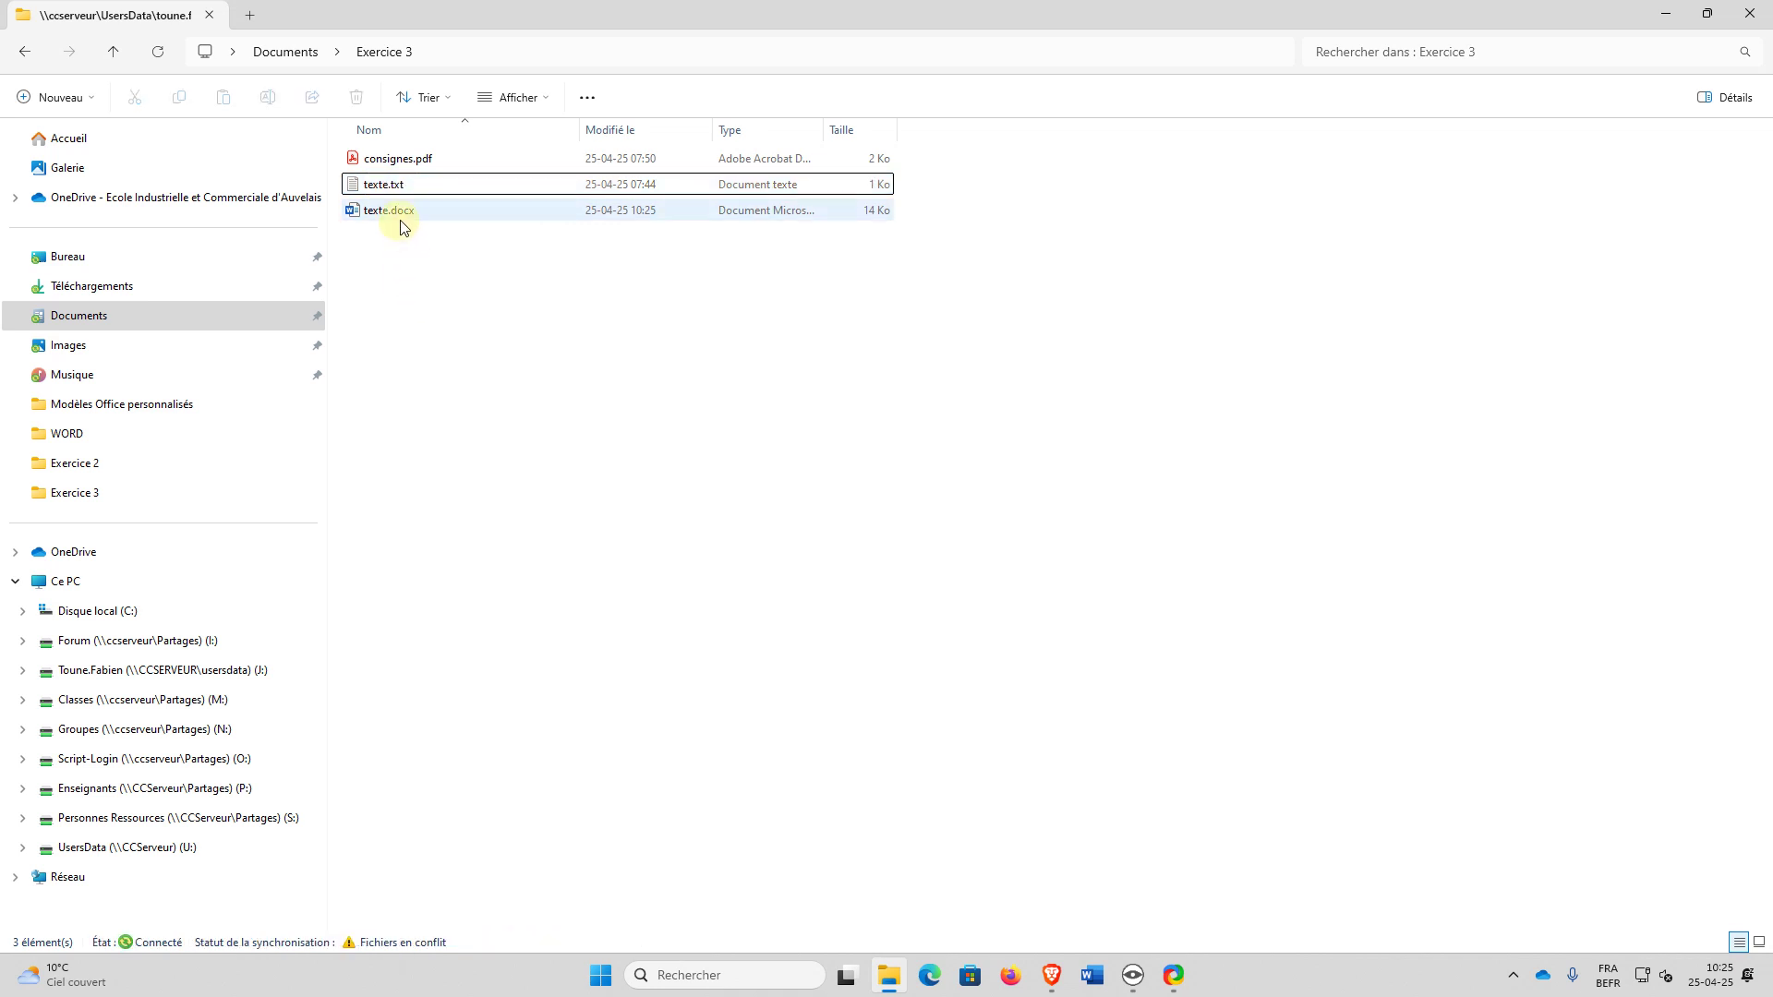
{"action": "left_click", "coordinate": [400, 219]}
{"action": "left_click", "coordinate": [395, 226]}
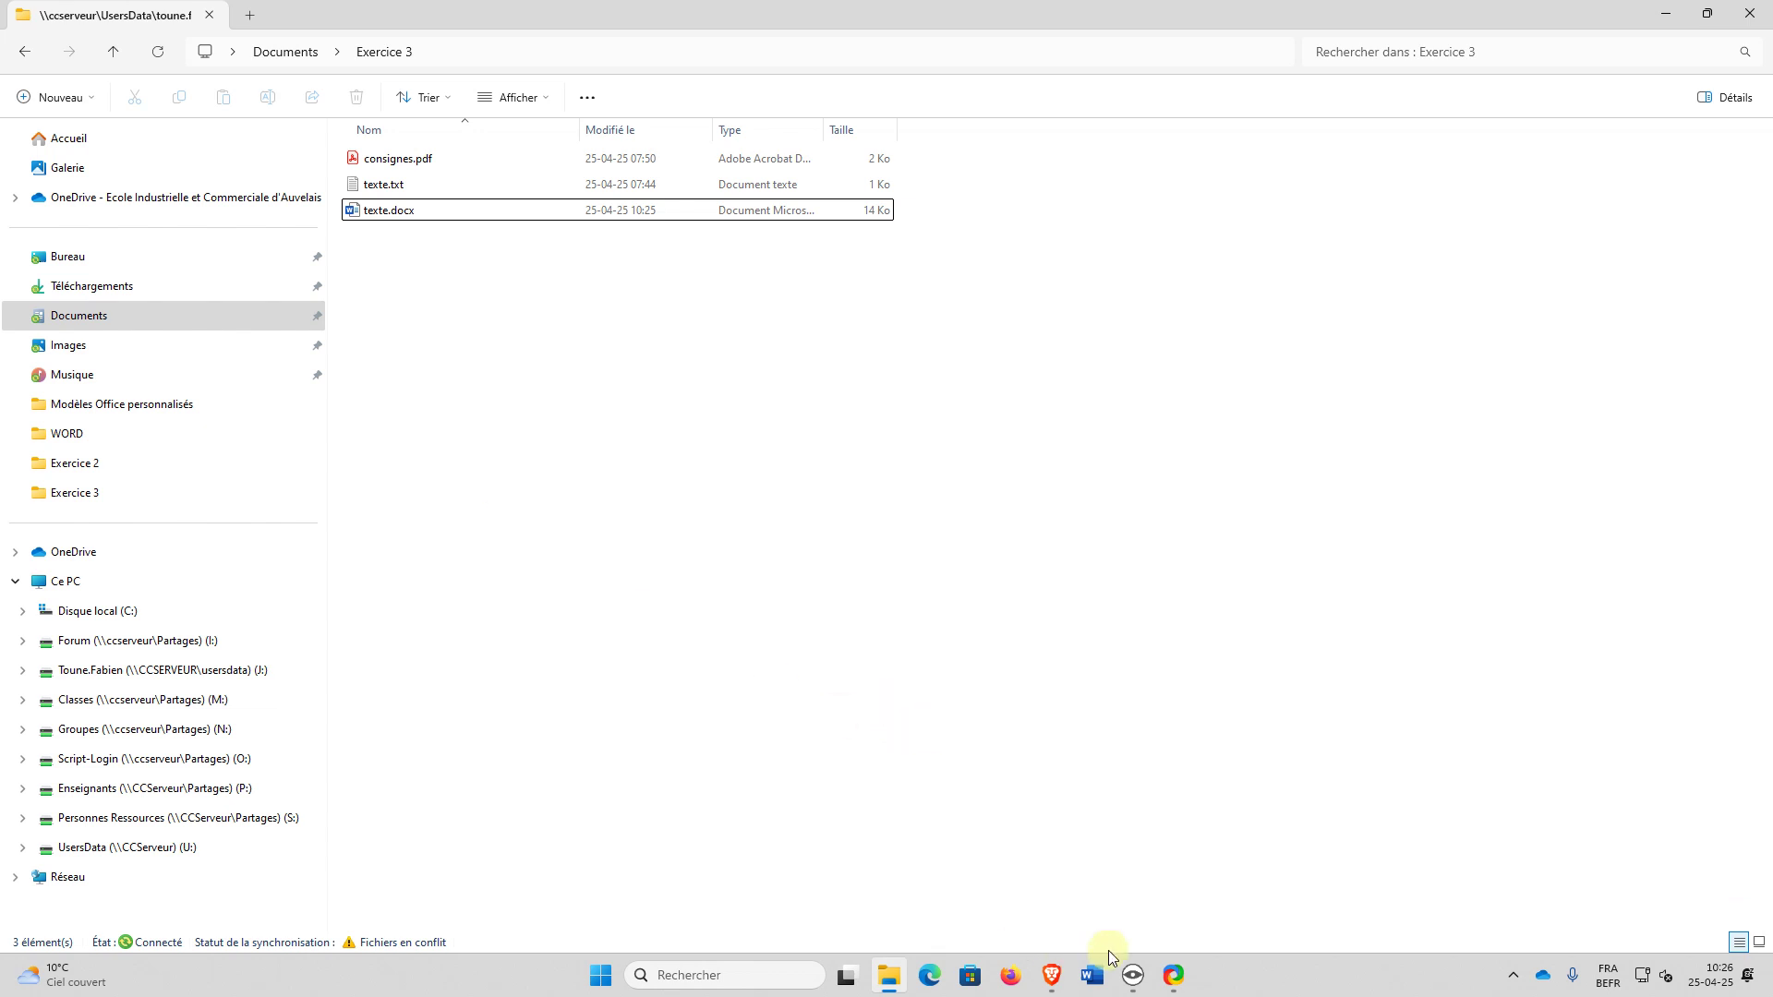
{"action": "double_click", "coordinate": [422, 220]}
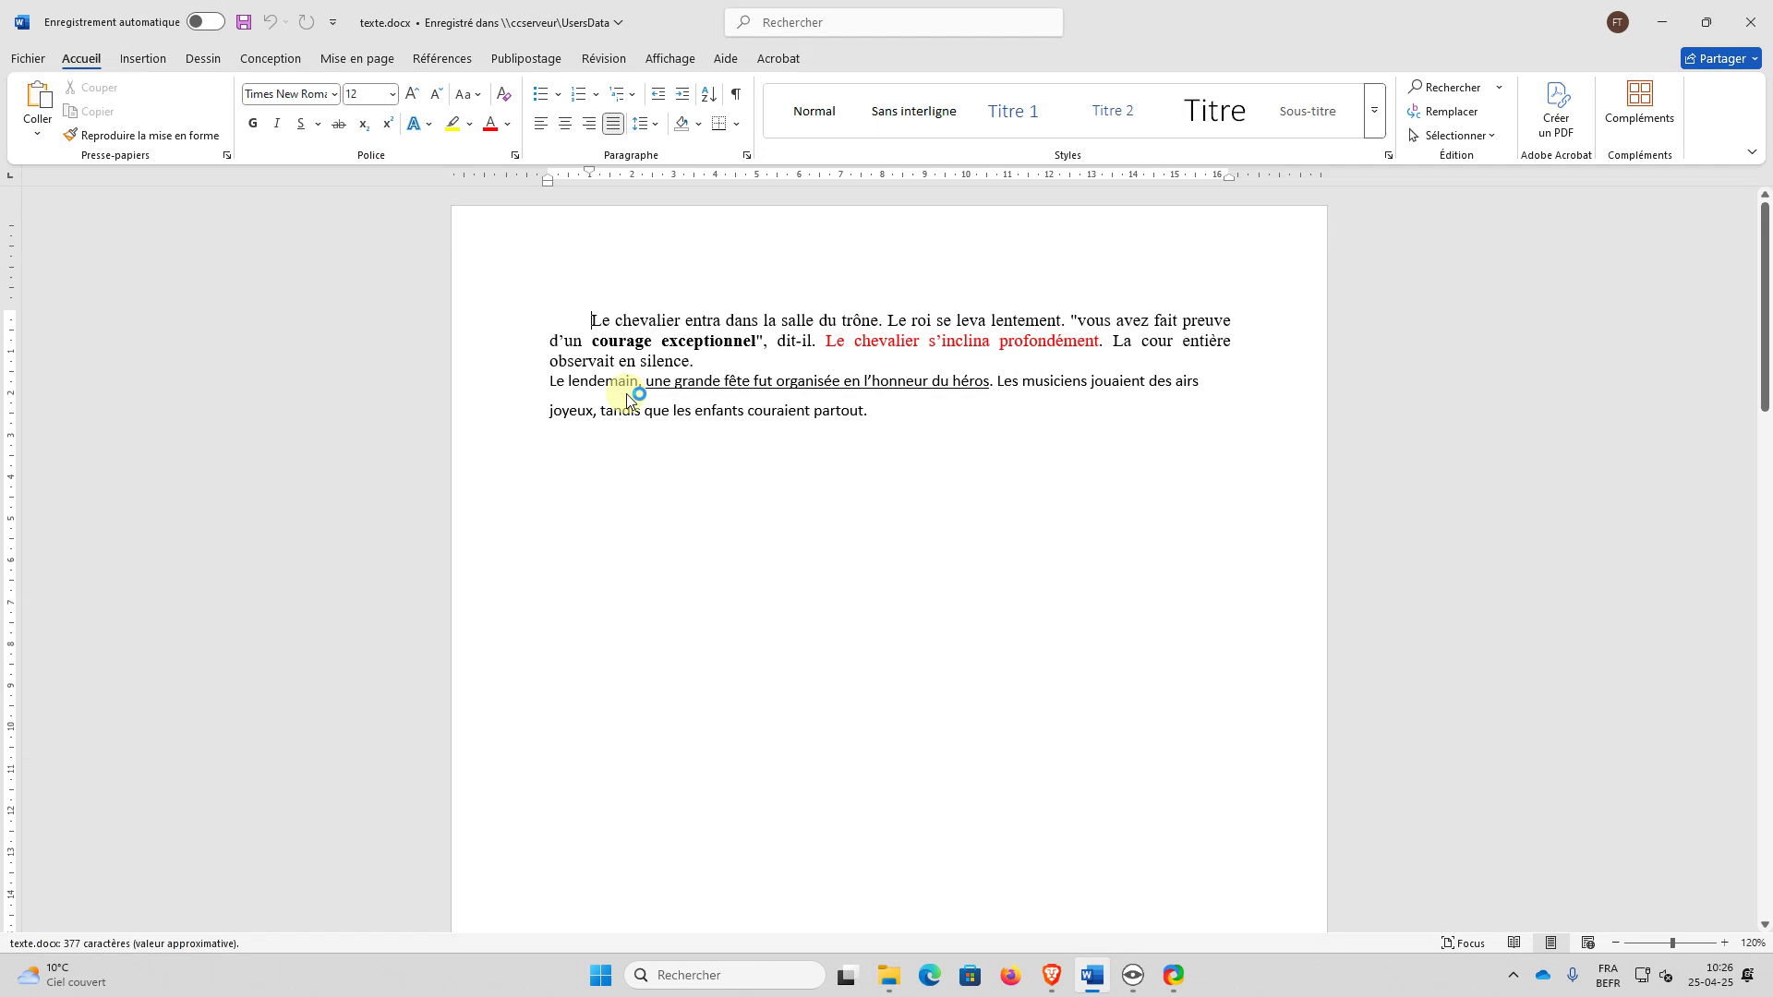
{"action": "left_click", "coordinate": [1757, 23]}
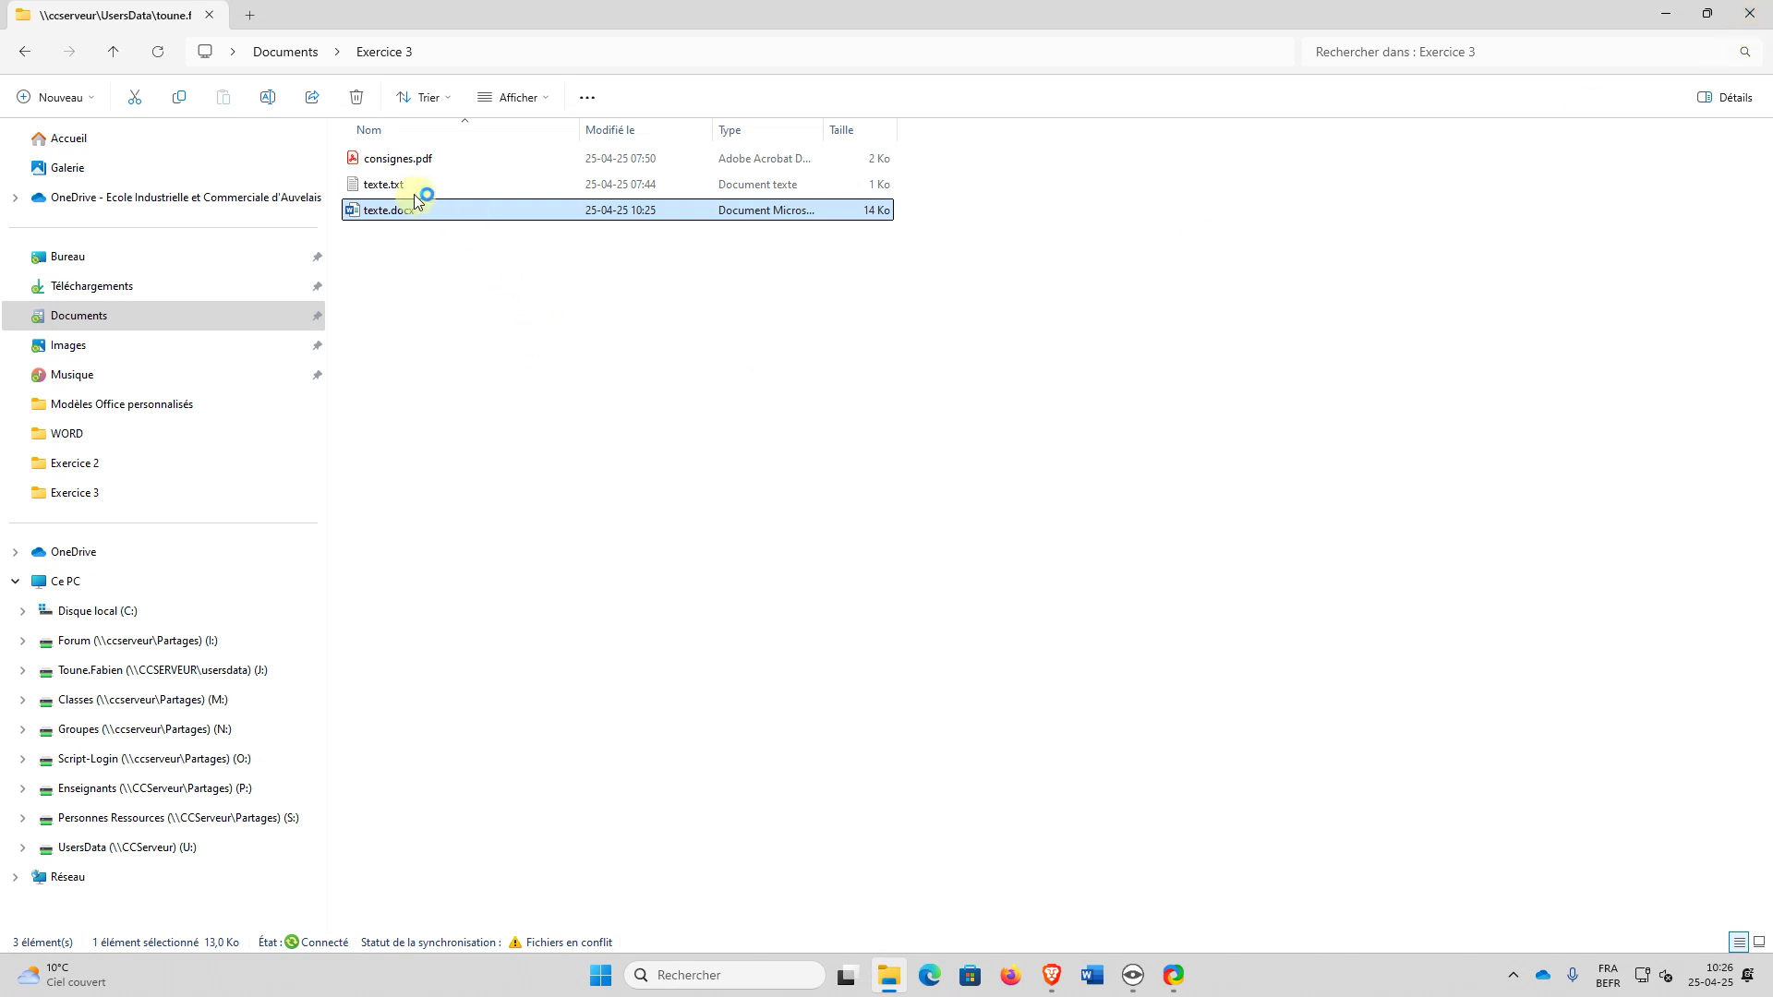
Step: Open texte.txt in Word with the Unicode (UTF-8) encoding to check the original text, and close it
{"action": "left_click", "coordinate": [400, 186]}
{"action": "right_click", "coordinate": [404, 186]}
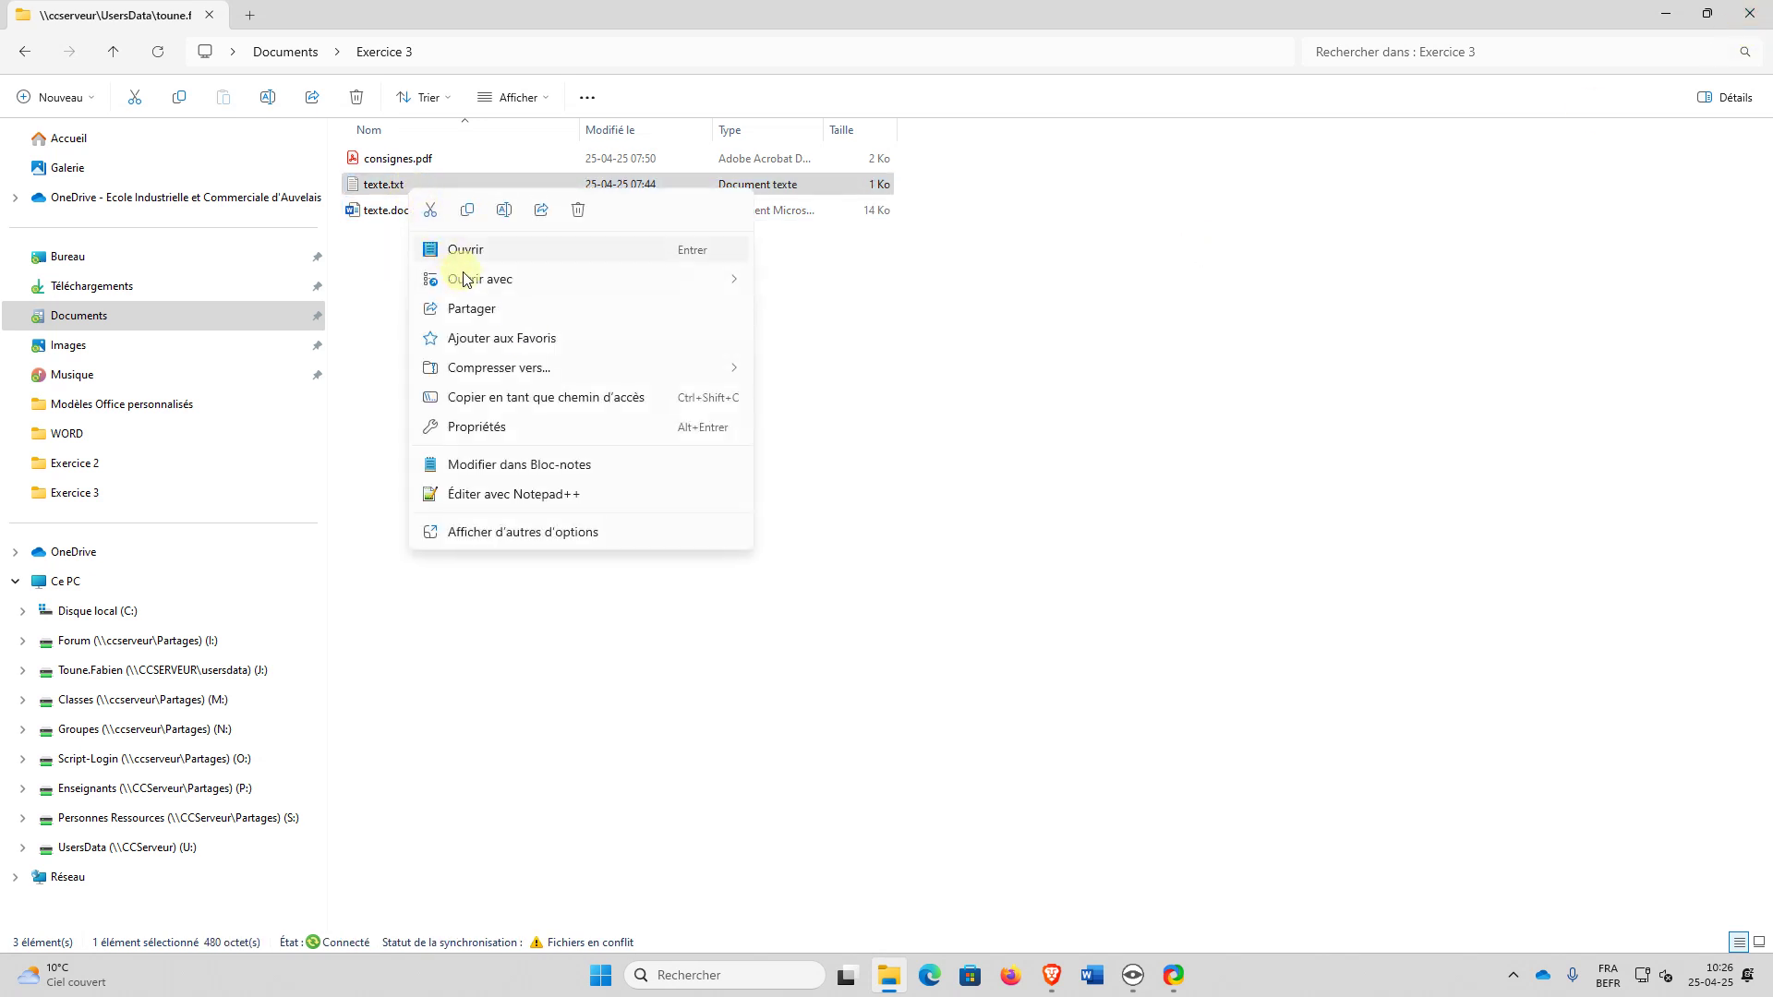
{"action": "mouse_move", "coordinate": [468, 278]}
{"action": "left_click", "coordinate": [892, 321]}
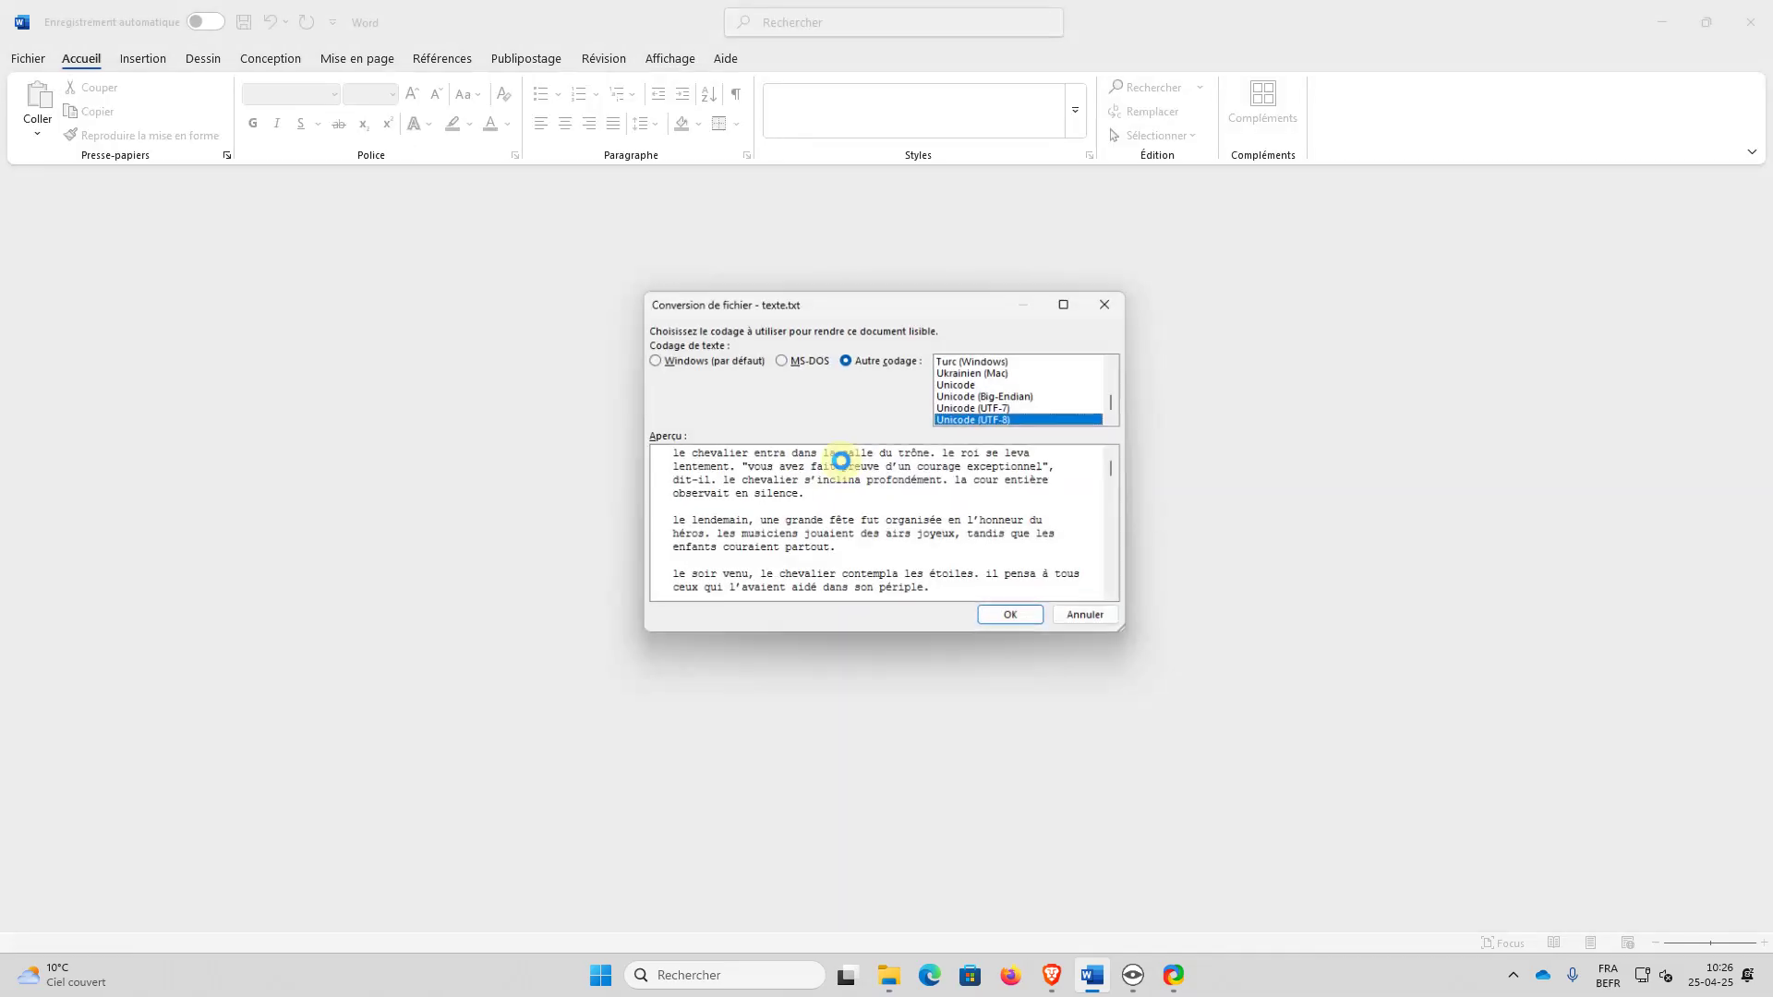
{"action": "left_click", "coordinate": [1038, 621]}
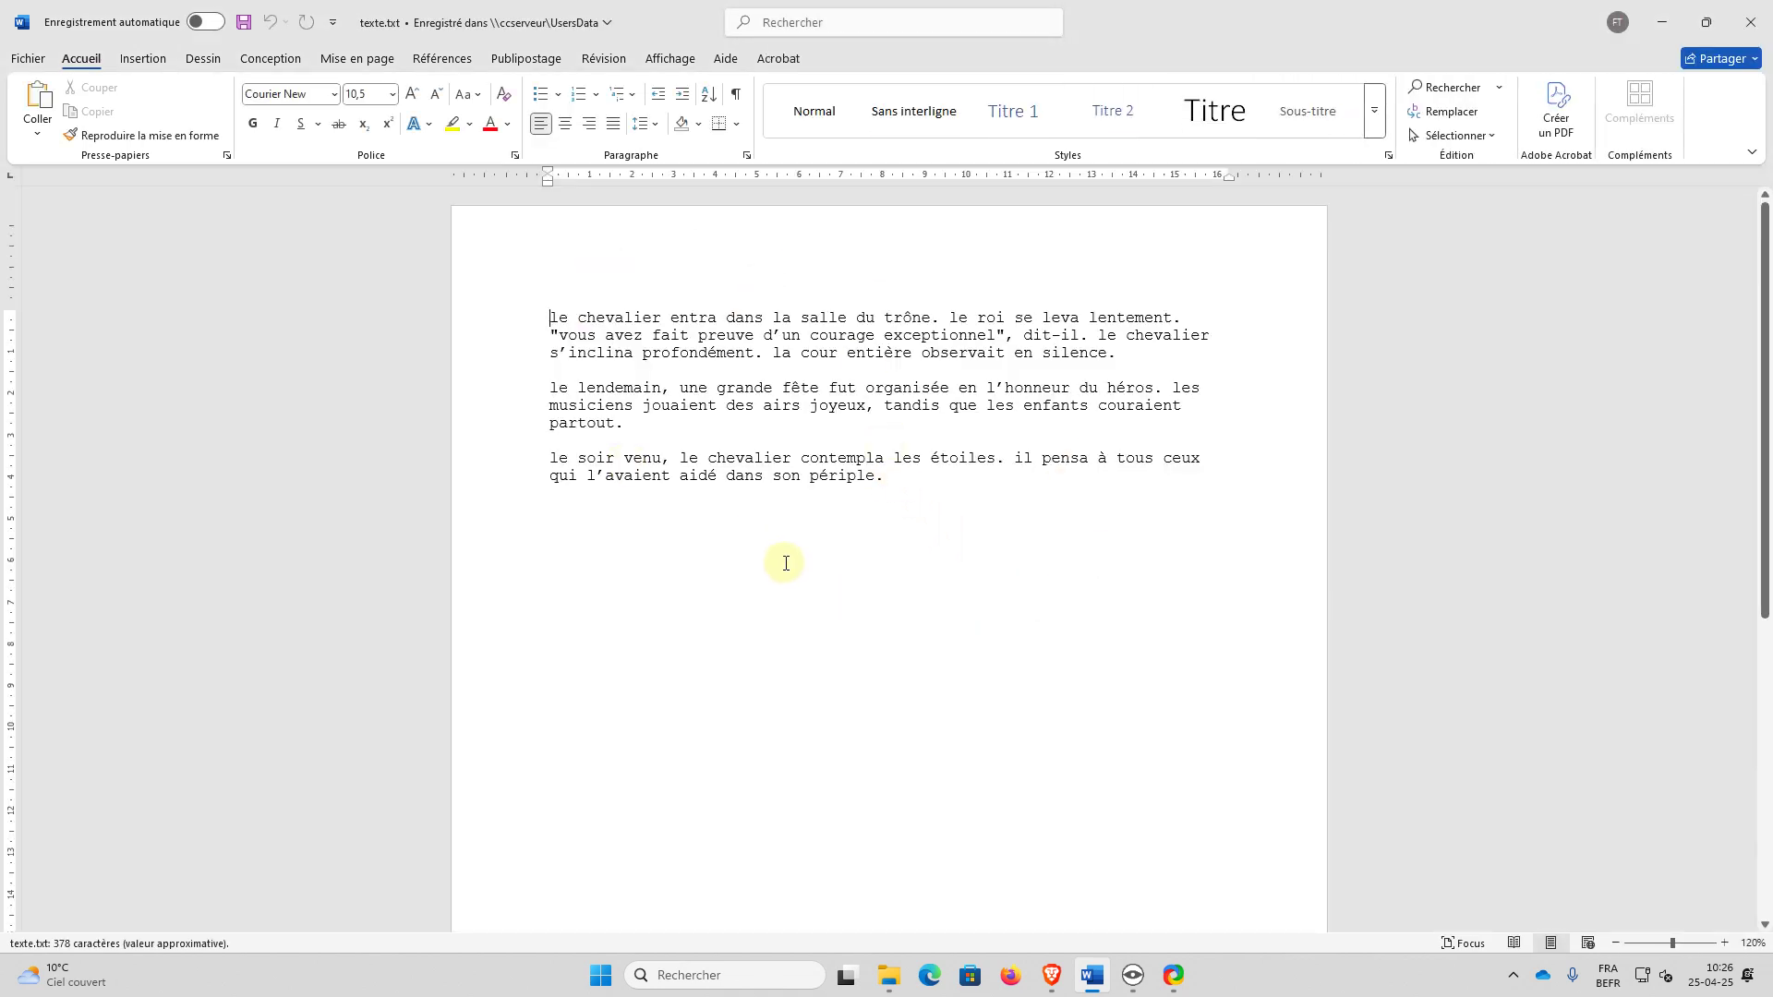
{"action": "left_click", "coordinate": [1750, 22]}
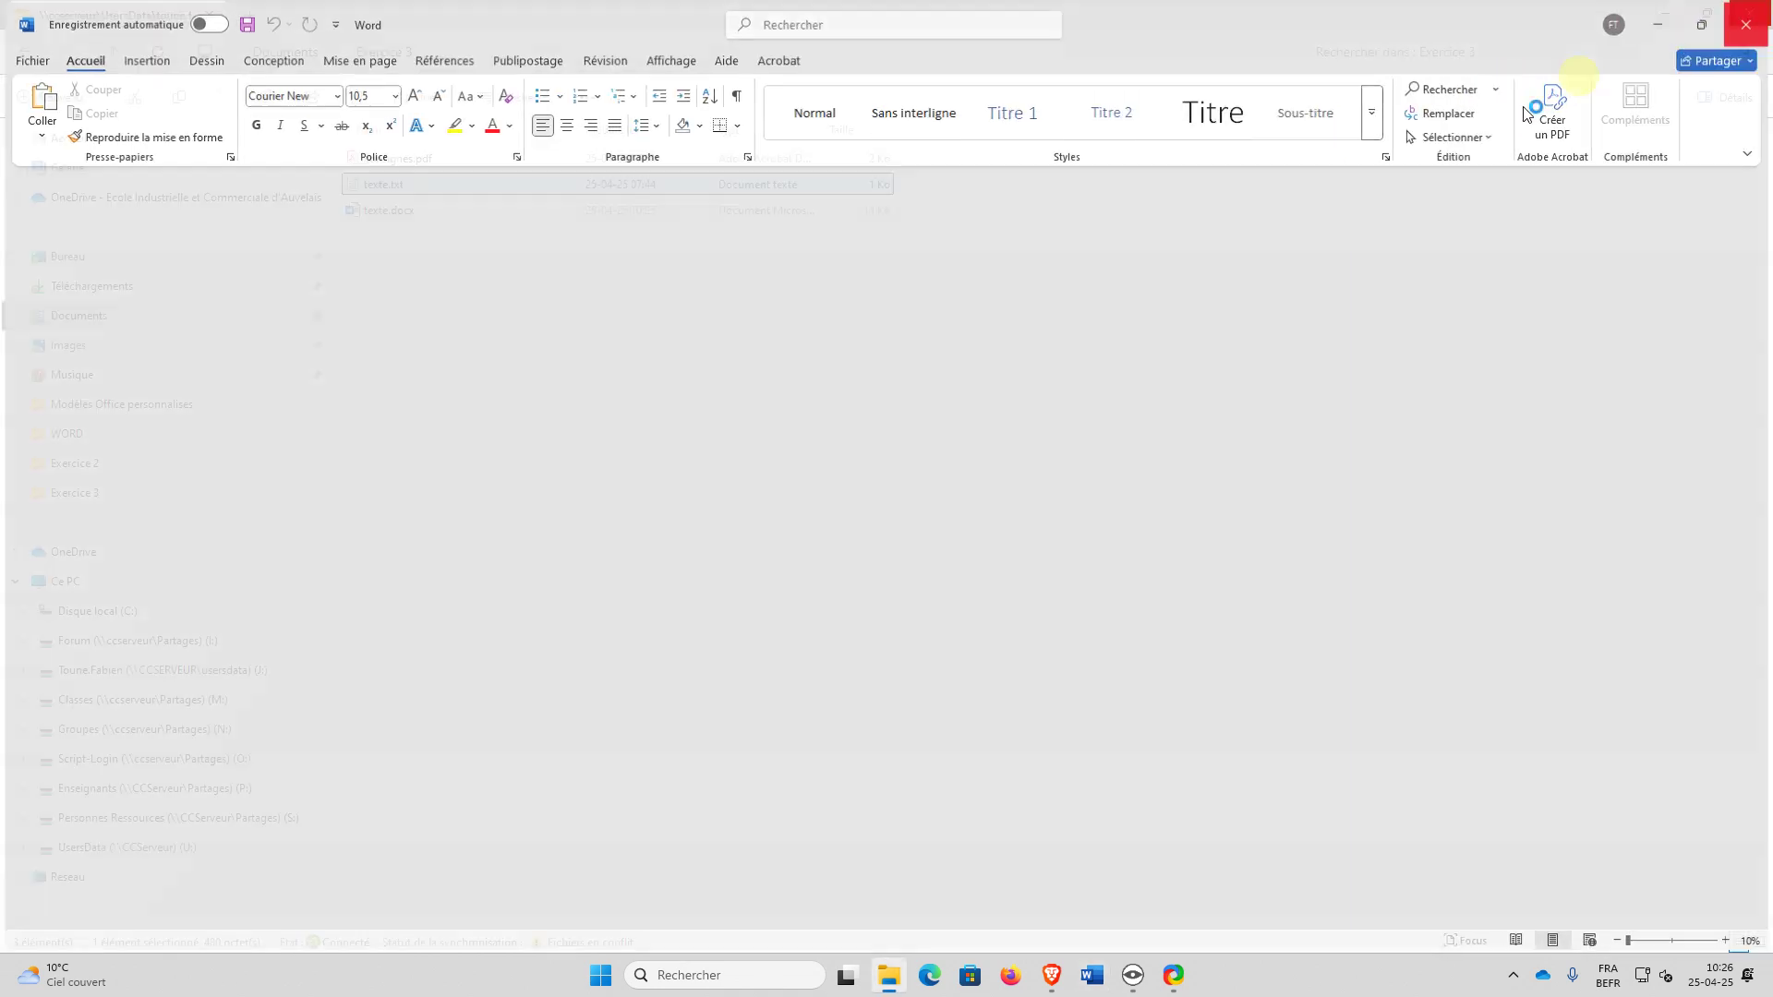
{"action": "mouse_move", "coordinate": [1177, 986]}
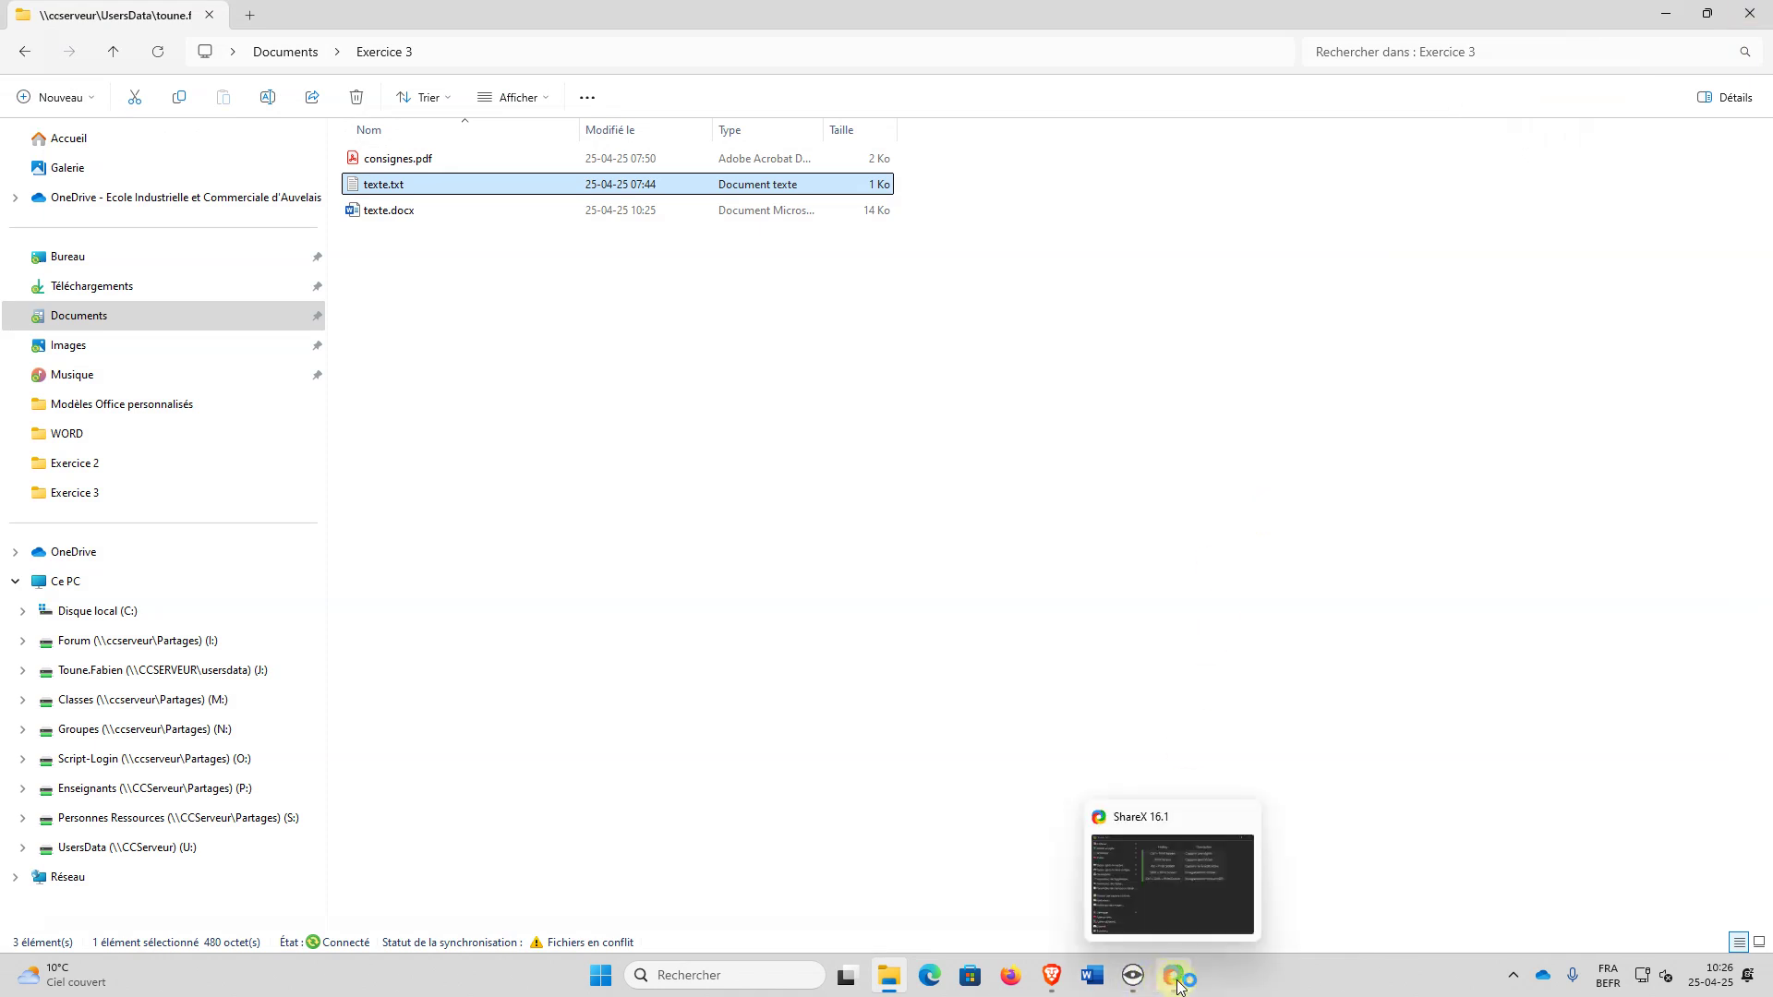